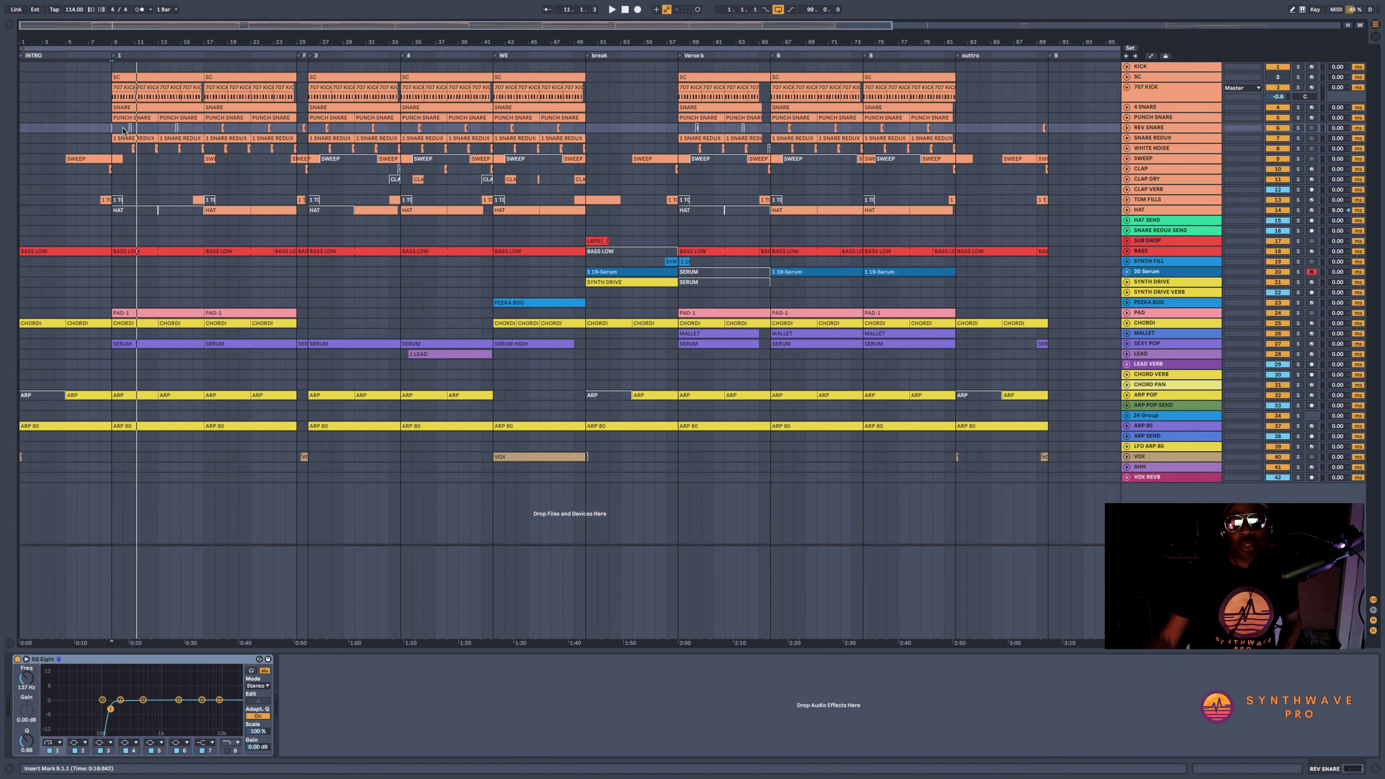
Play the arrangement and listen to the existing sweep clip at bar 17
key("space")
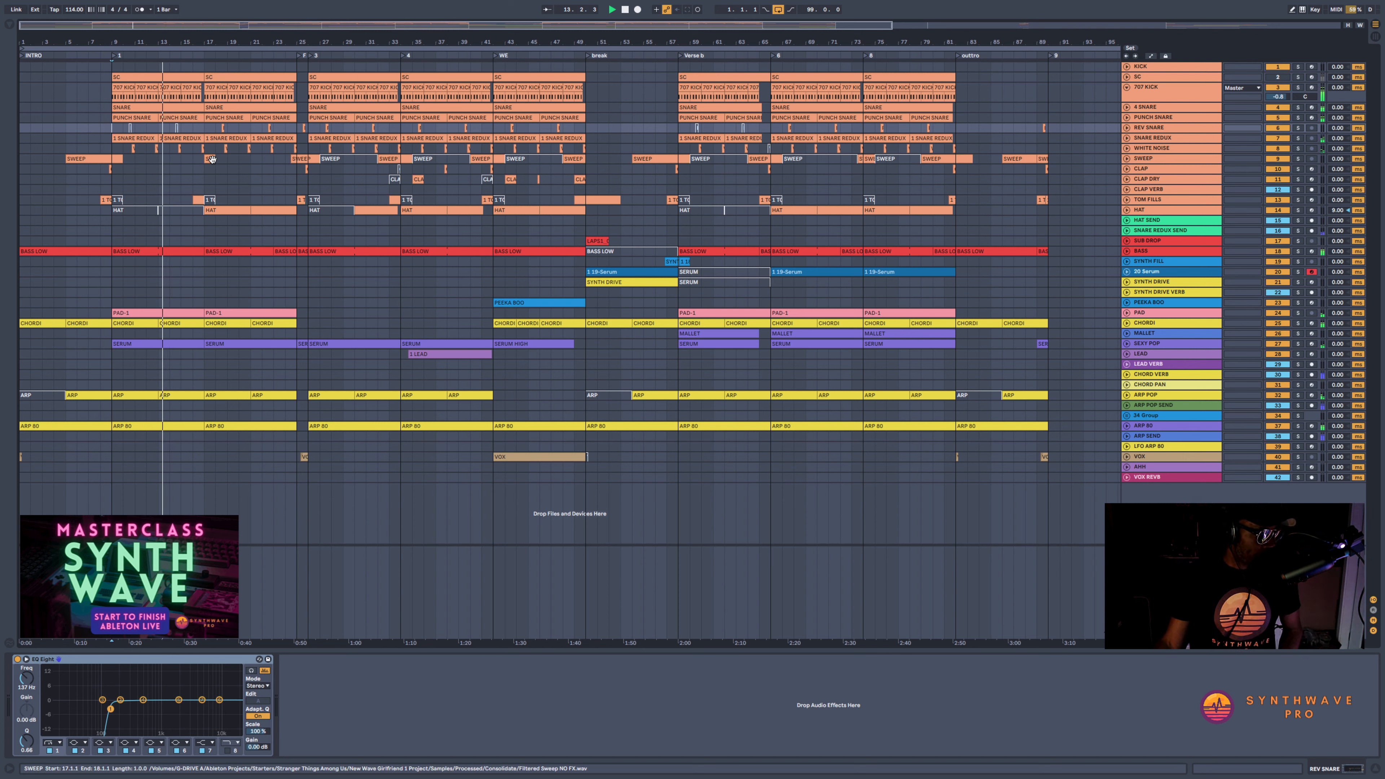
left_click(224, 162)
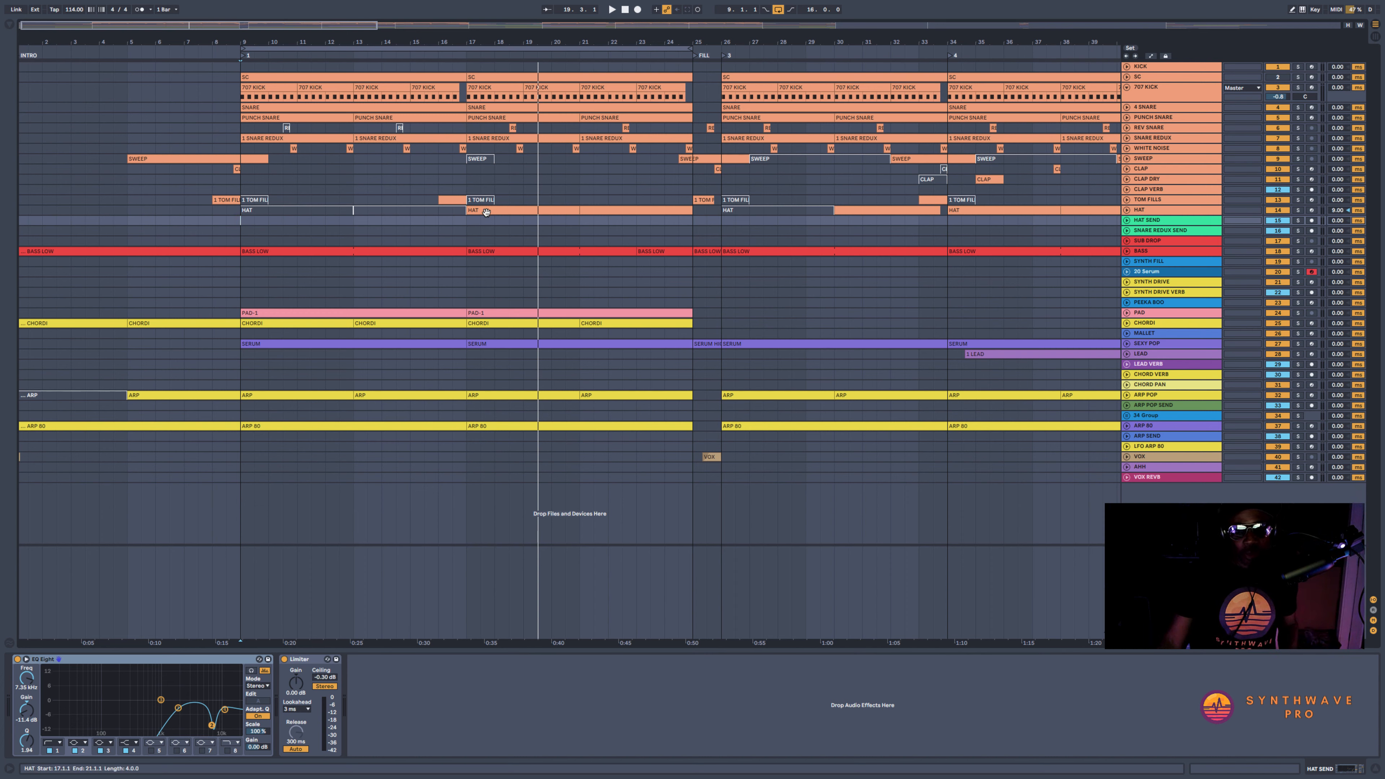
Insert a MIDI track below the HAT track and name it "# SWEEP"
left_click(1142, 211)
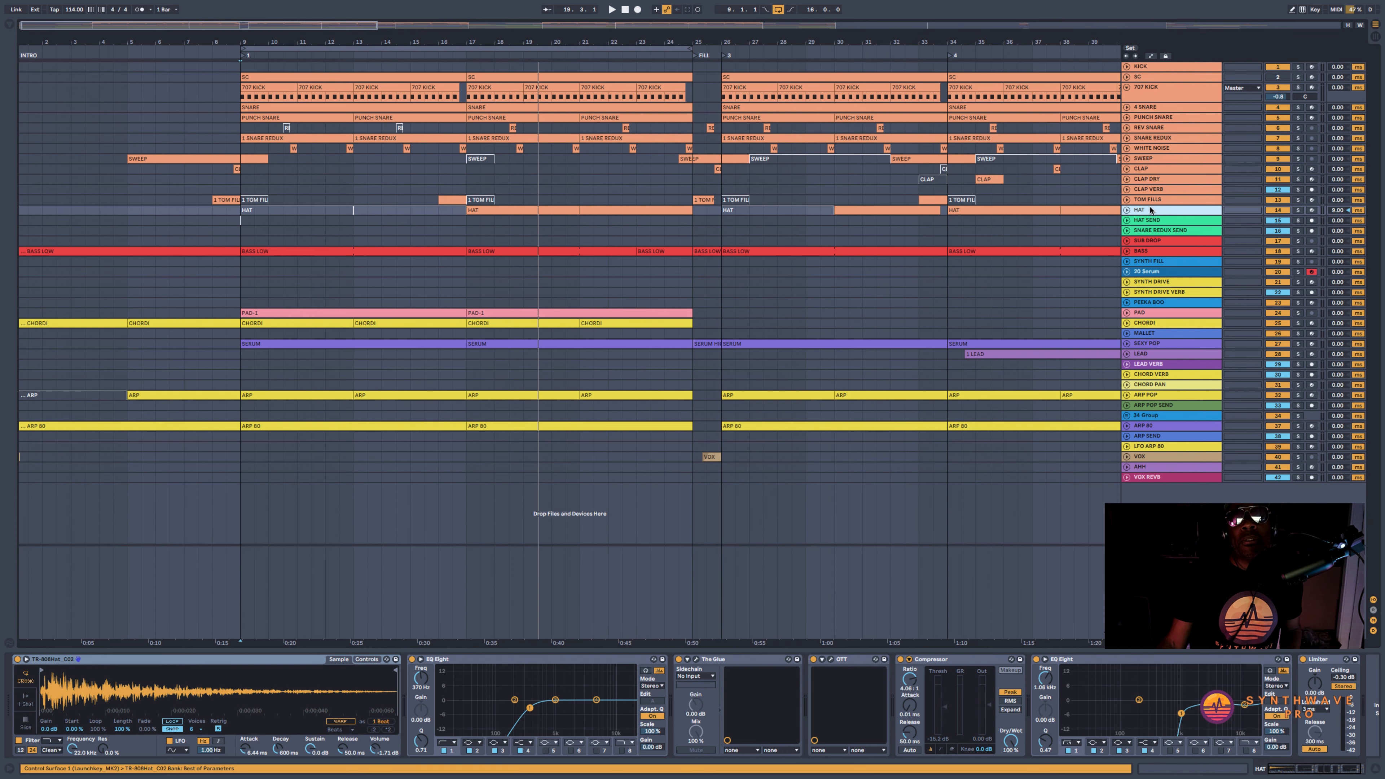
key("ctrl+shift+t")
key("ctrl+r")
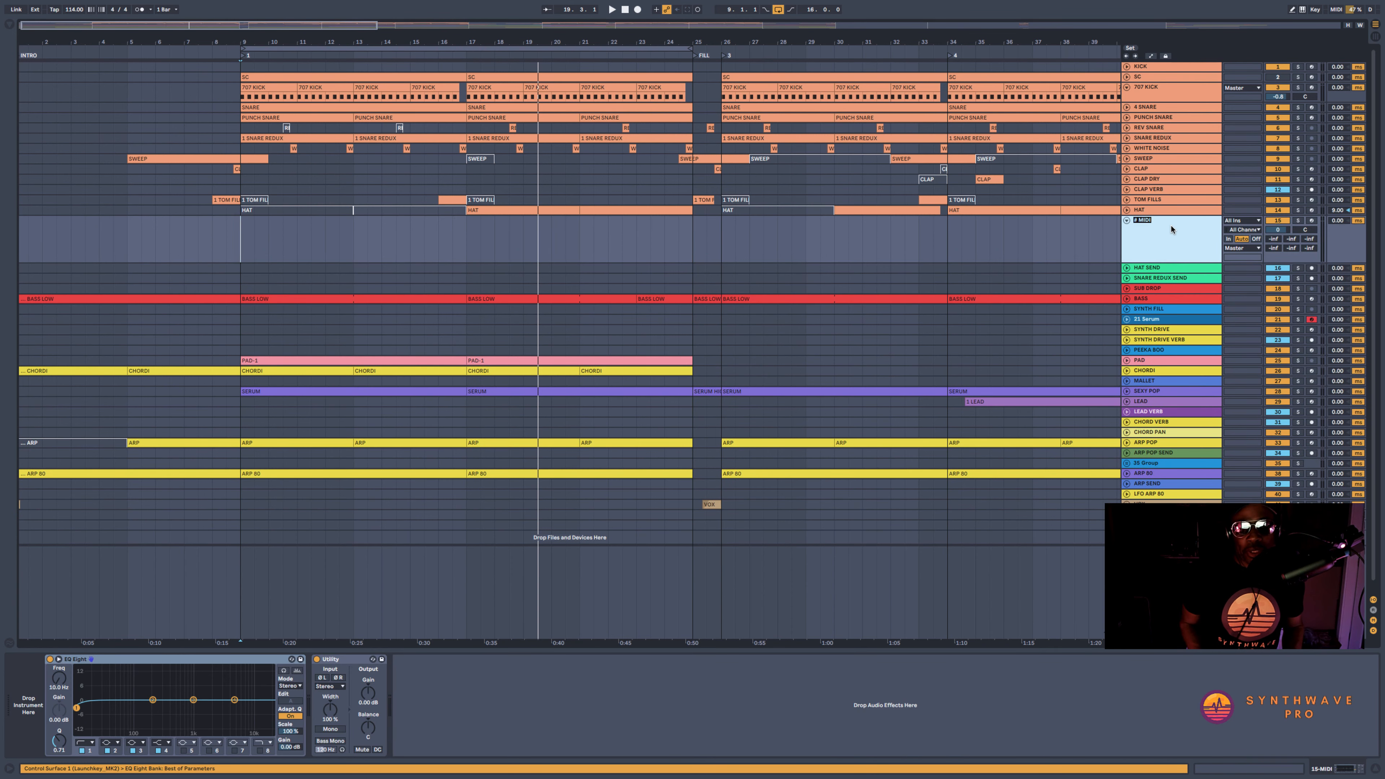
type("# swe")
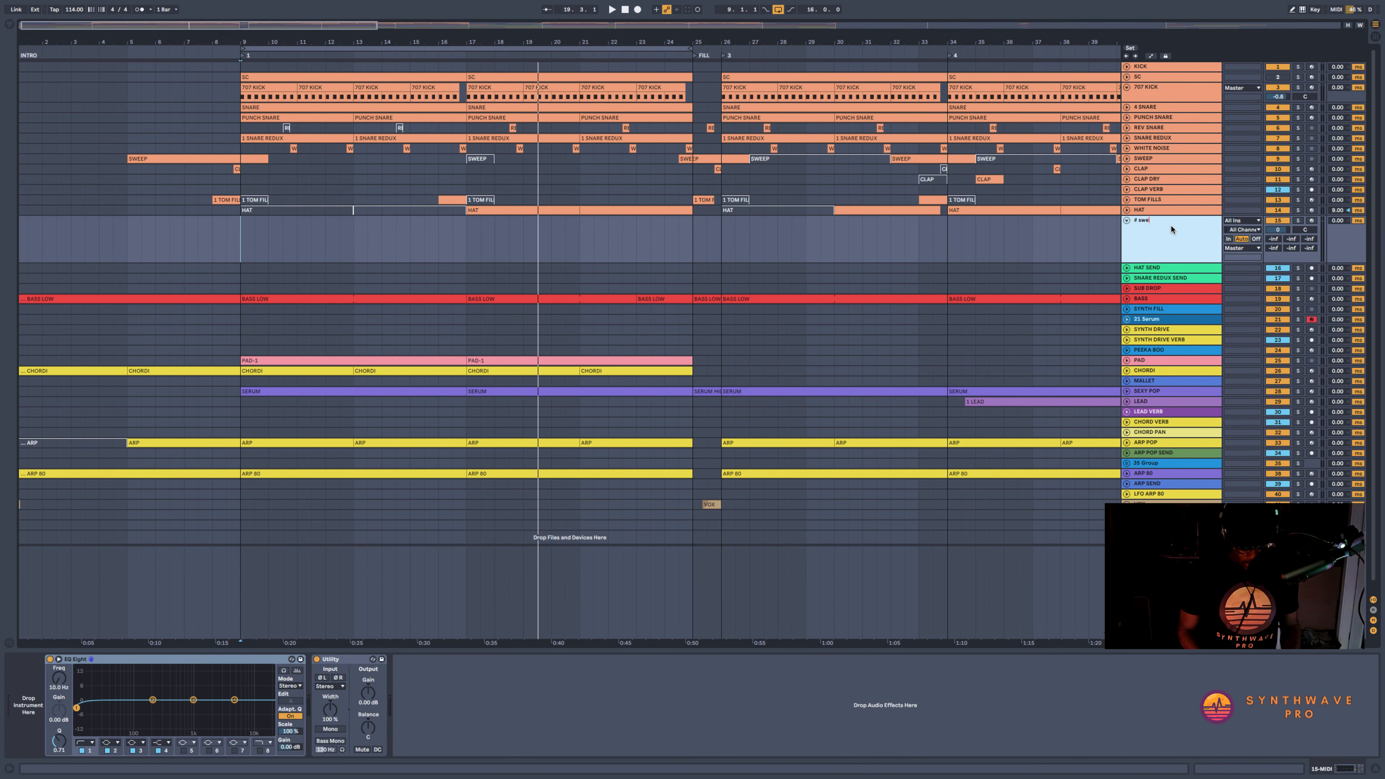
key("BackSpace")
type("SWEEP")
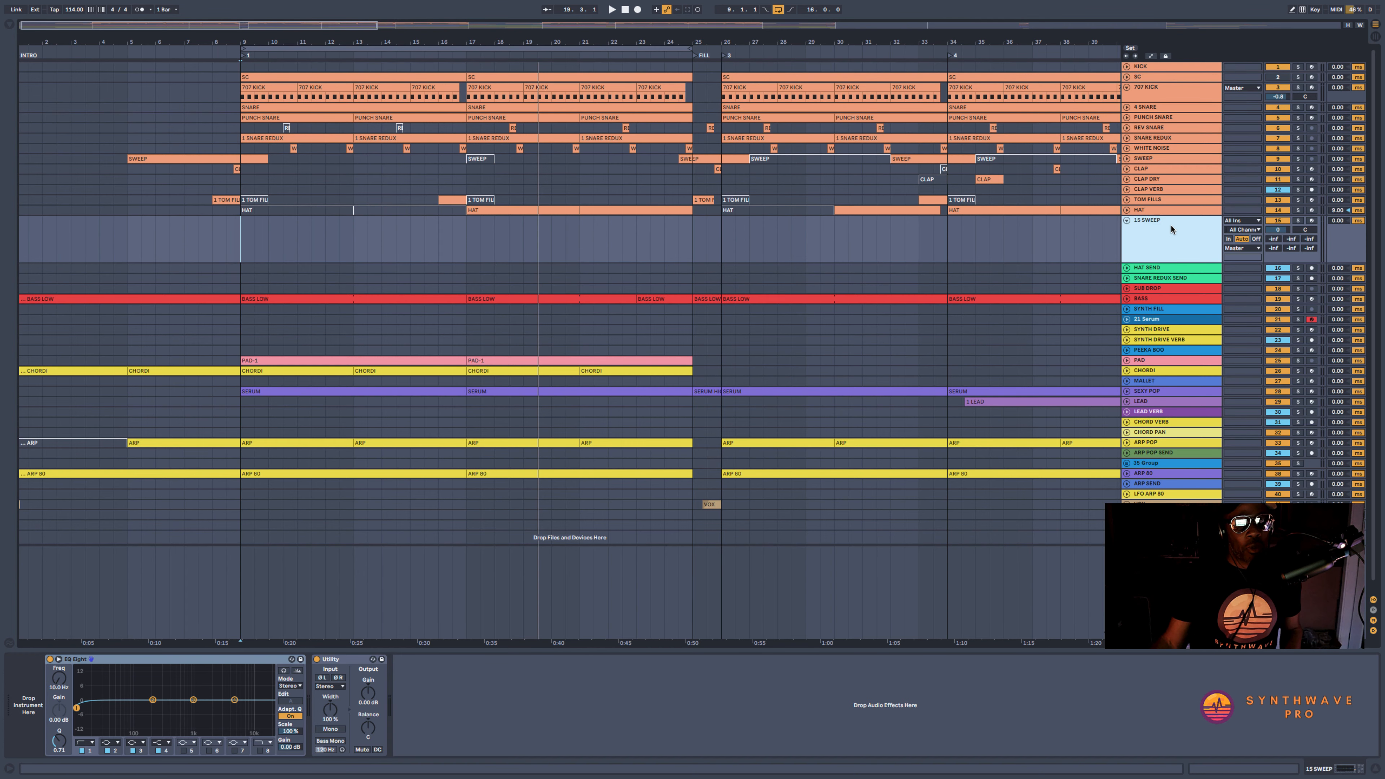
Load Serum onto the new sweep track and lower the track's volume to about -10 dB
left_click(10, 24)
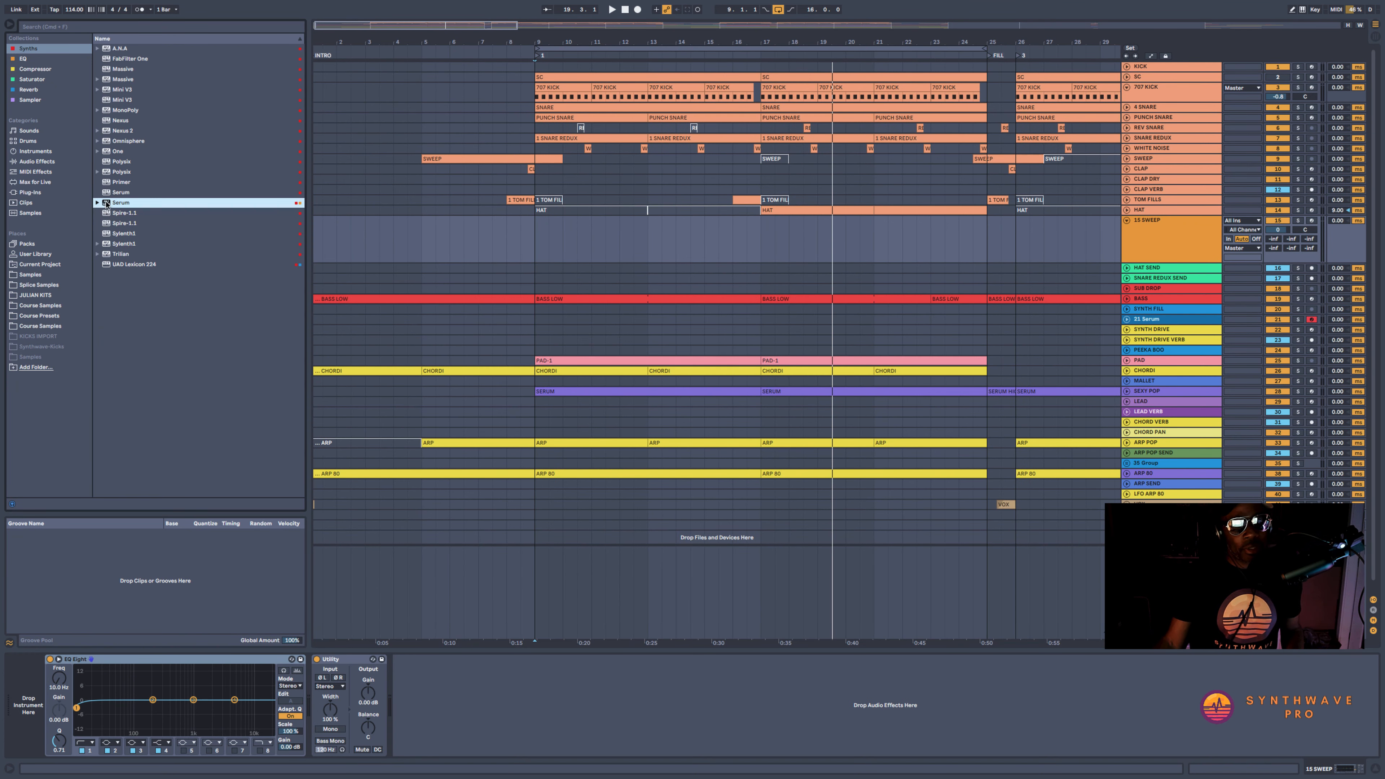
left_click_drag(107, 205, 39, 692)
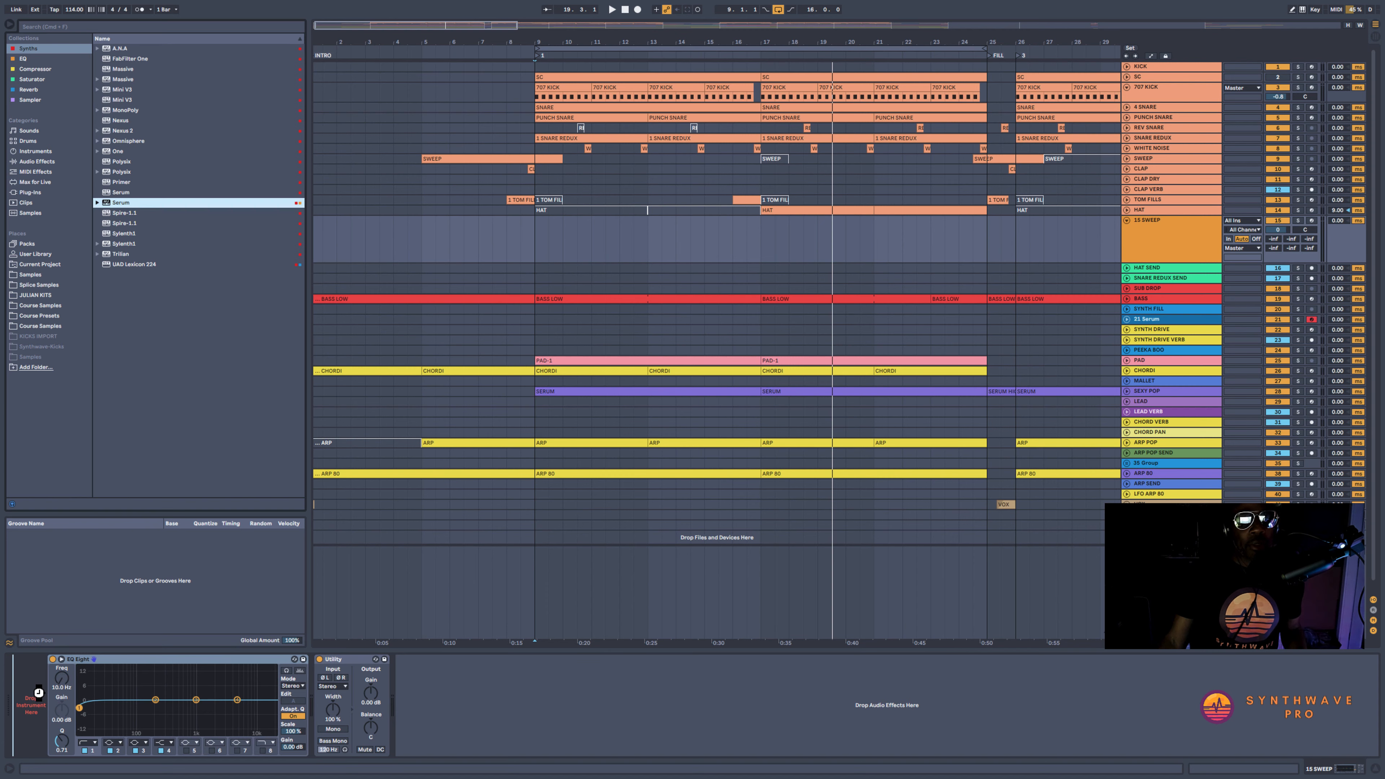
left_click(10, 24)
left_click_drag(1278, 229, 1278, 251)
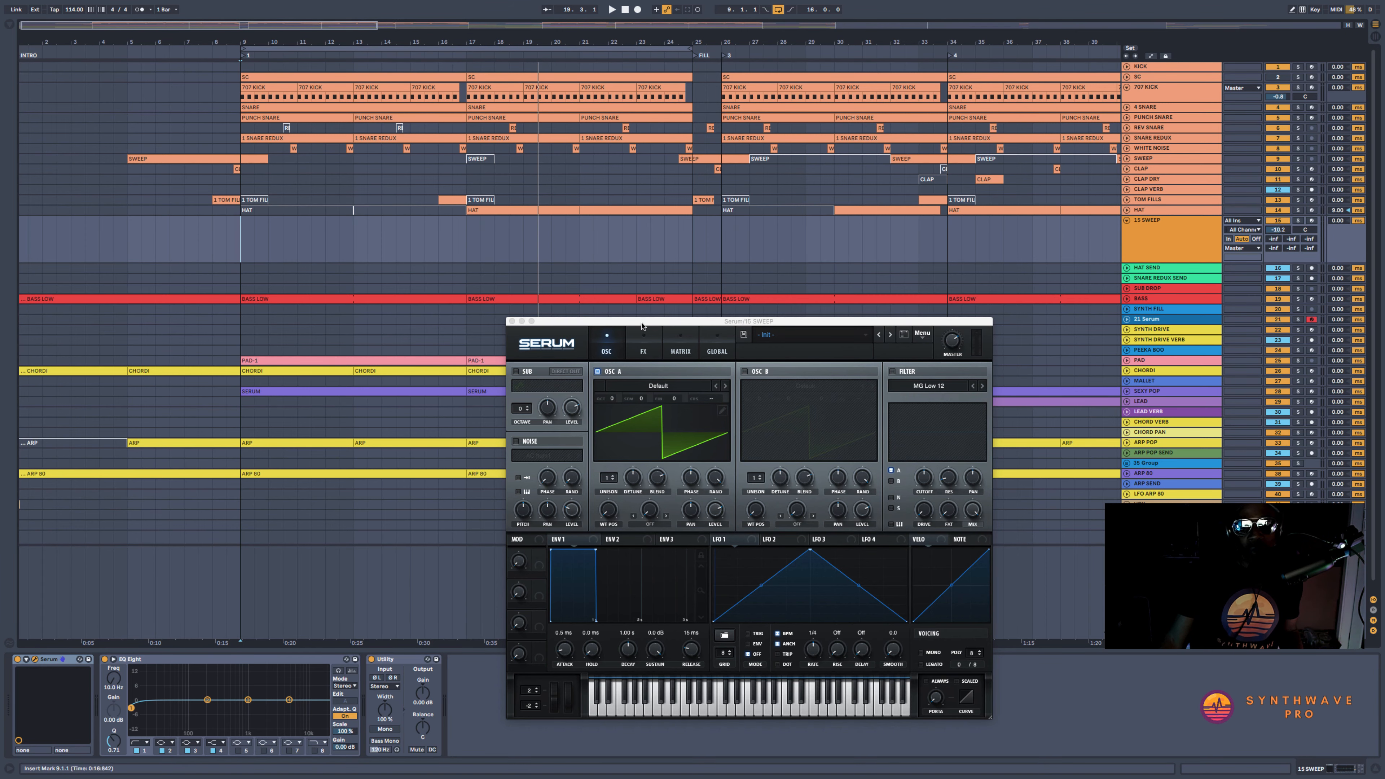
Switch off oscillator A in Serum and enable the noise oscillator
left_click_drag(642, 322, 678, 196)
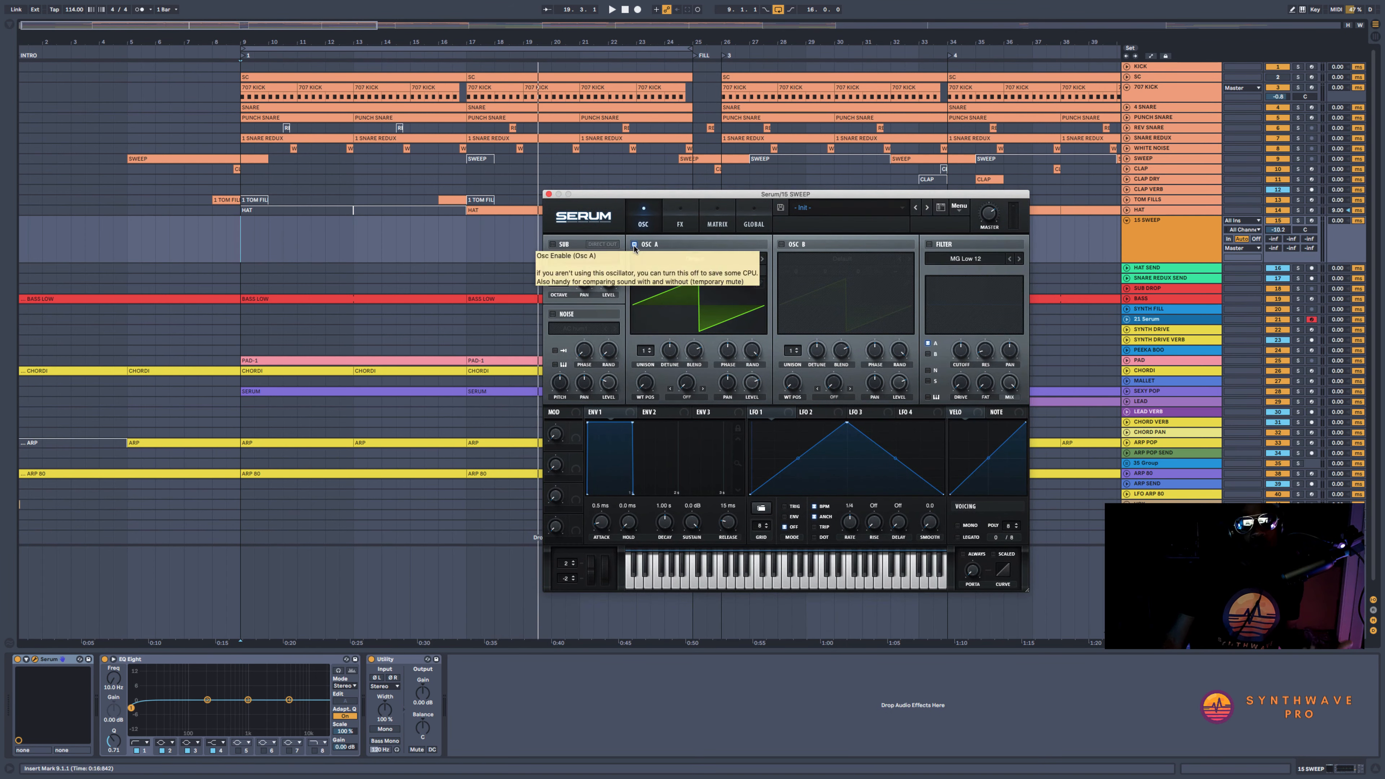
left_click(634, 245)
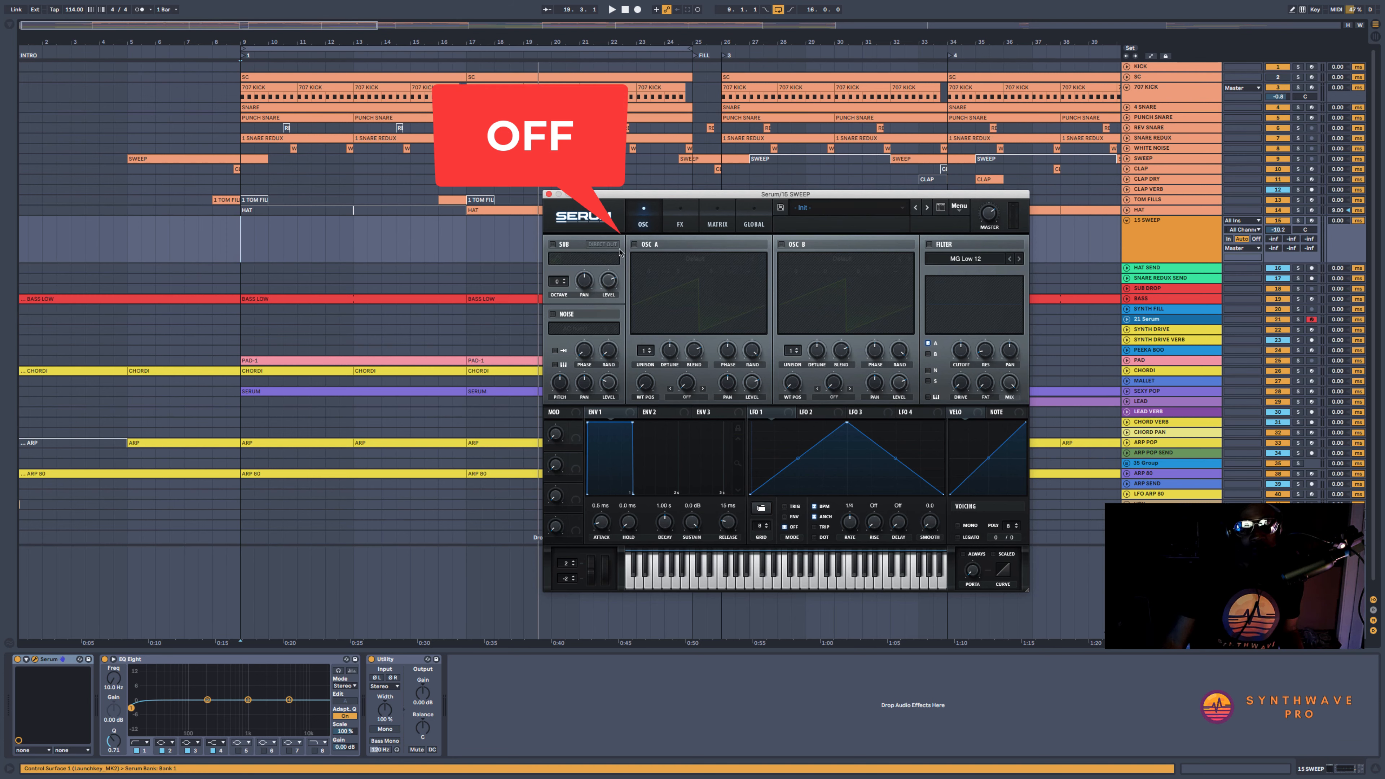
left_click(552, 314)
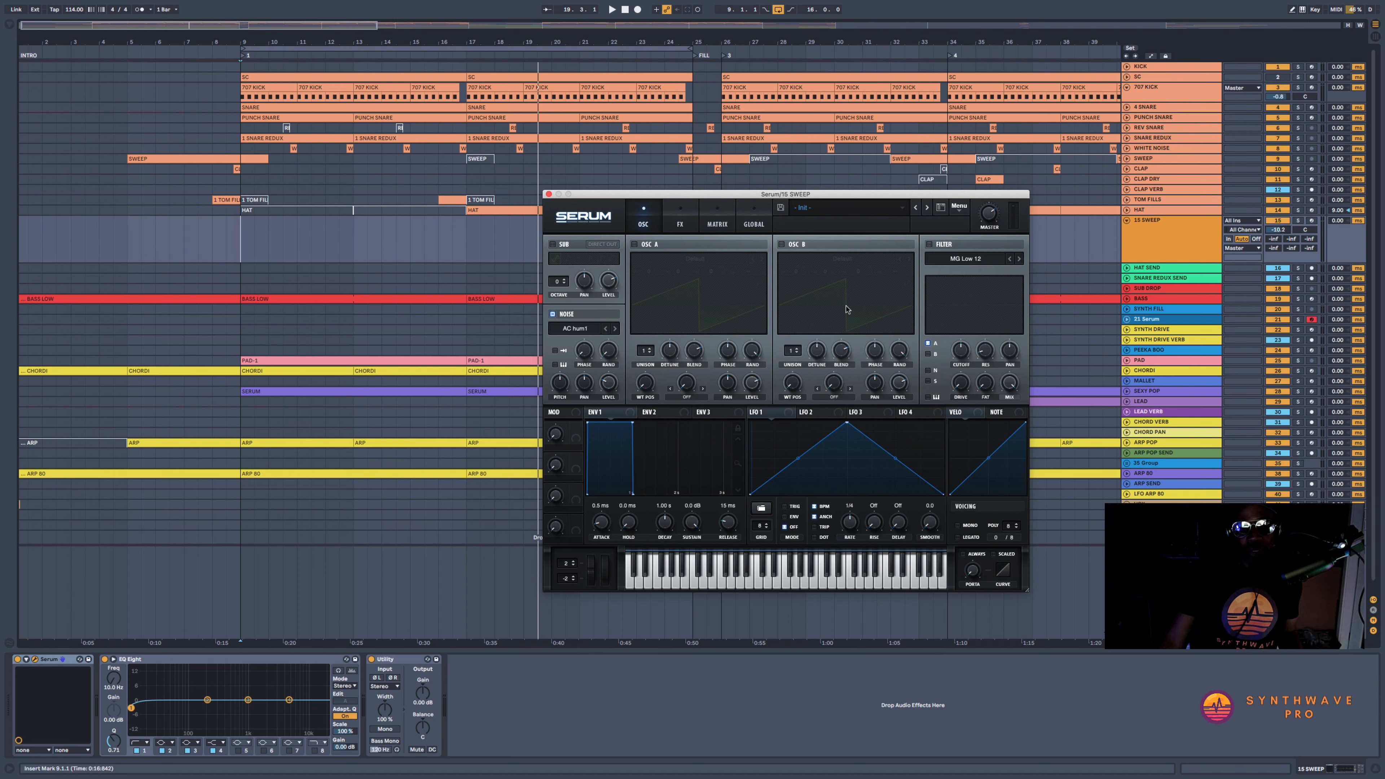
Enable Serum's filter and change its source from oscillator A to the noise oscillator
left_click(928, 245)
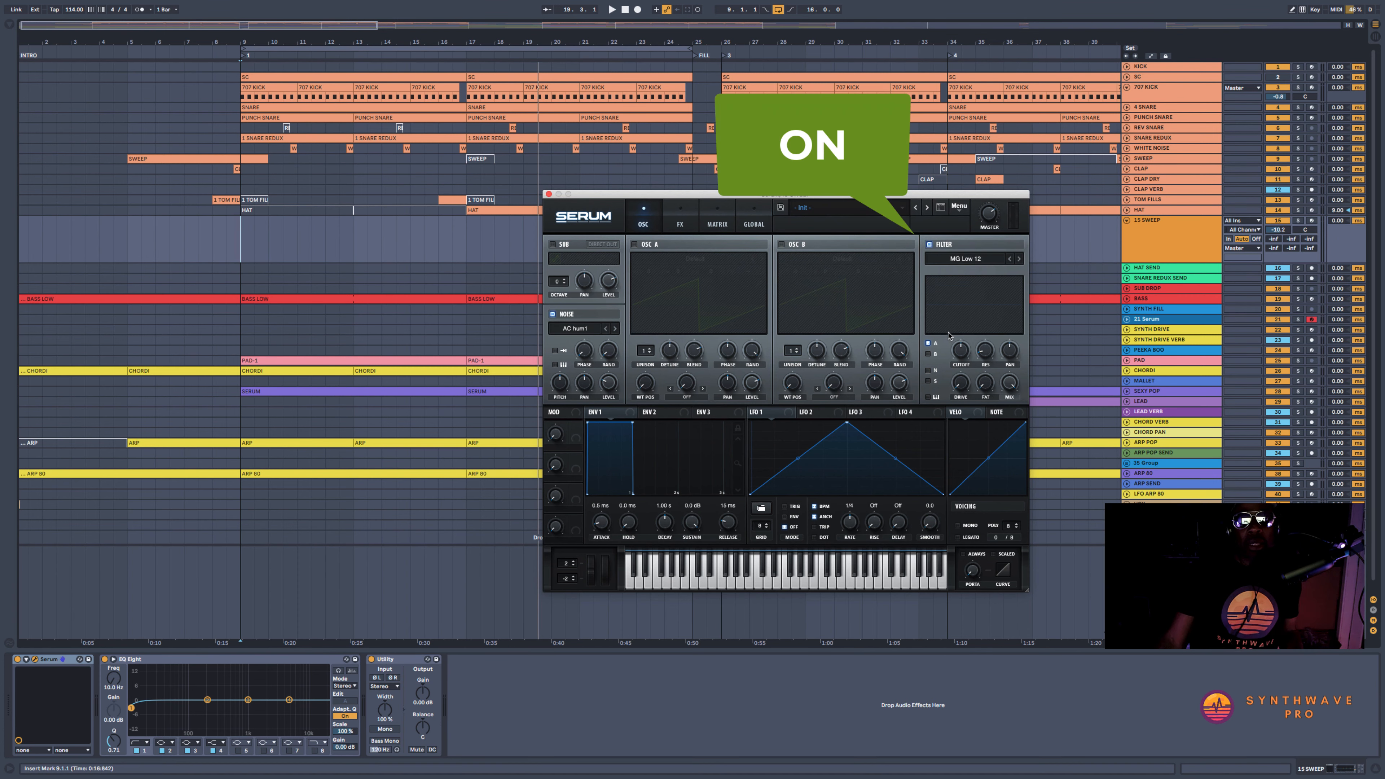
left_click(927, 343)
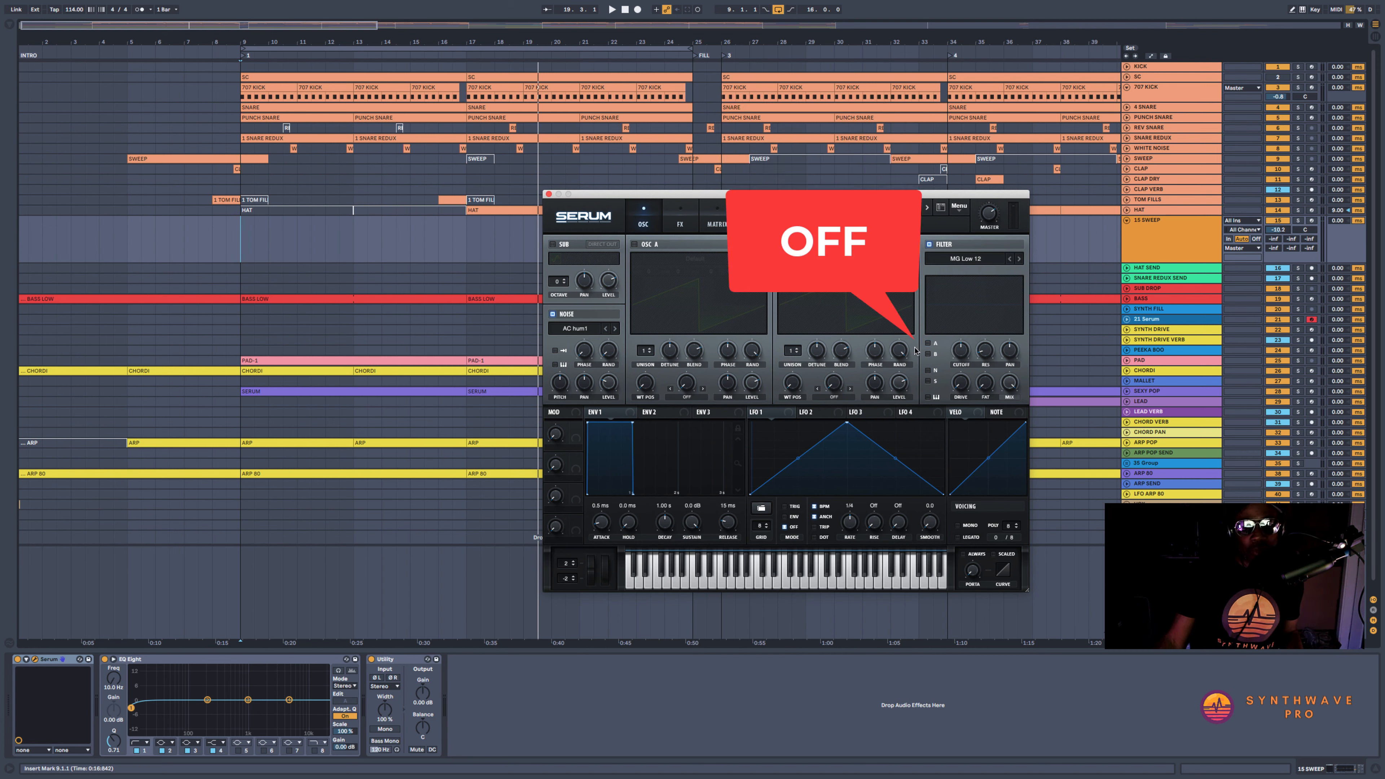
left_click(928, 371)
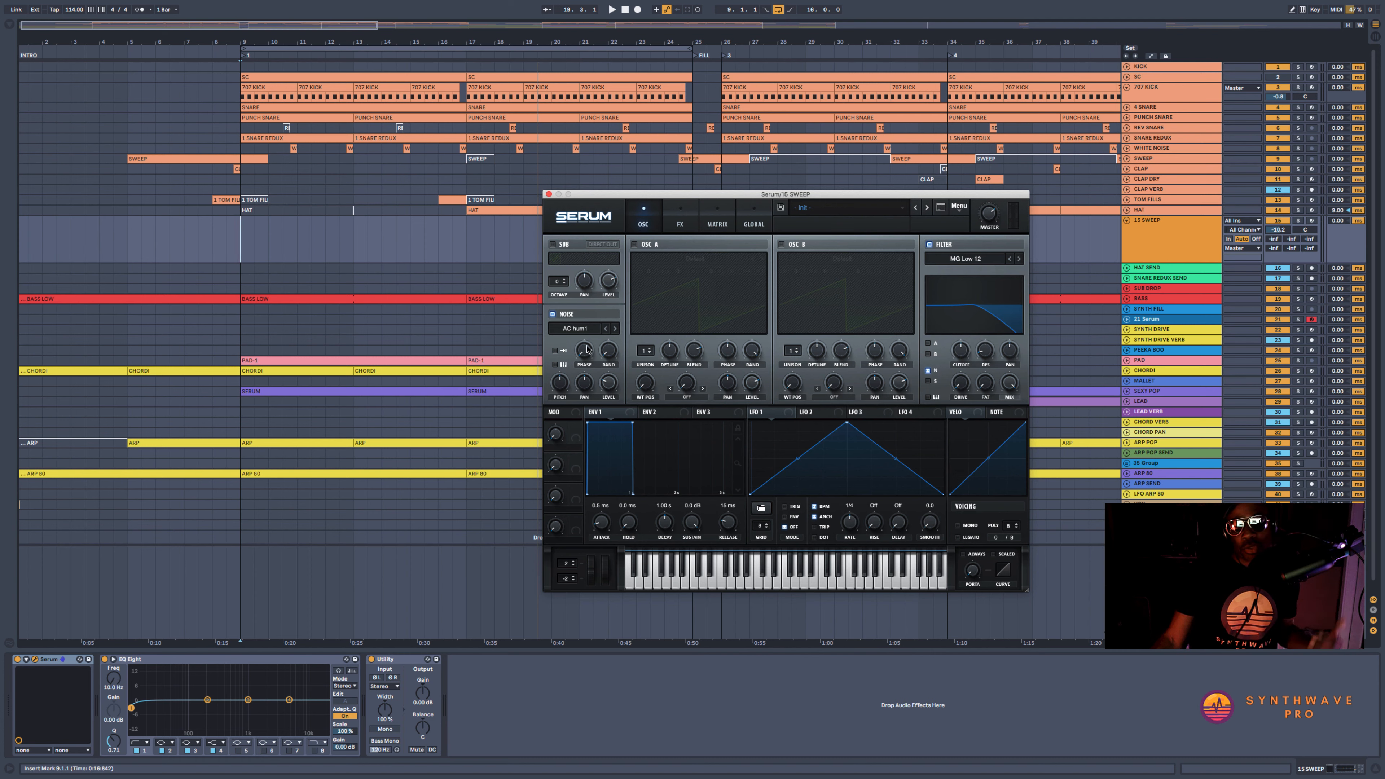
Adjust the noise oscillator's level and lower the sweep track's volume to about -11.3 dB
left_click_drag(610, 380, 612, 355)
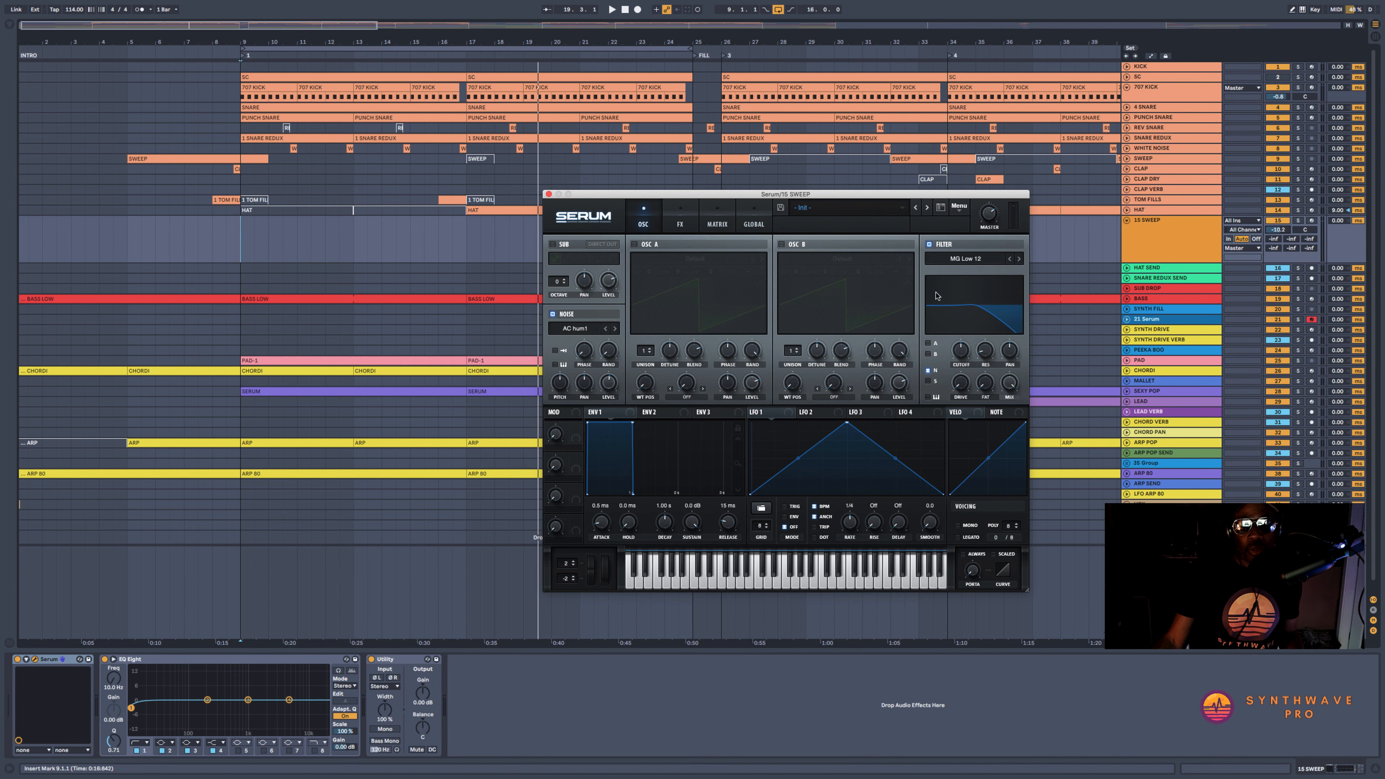
left_click_drag(1291, 228, 1291, 233)
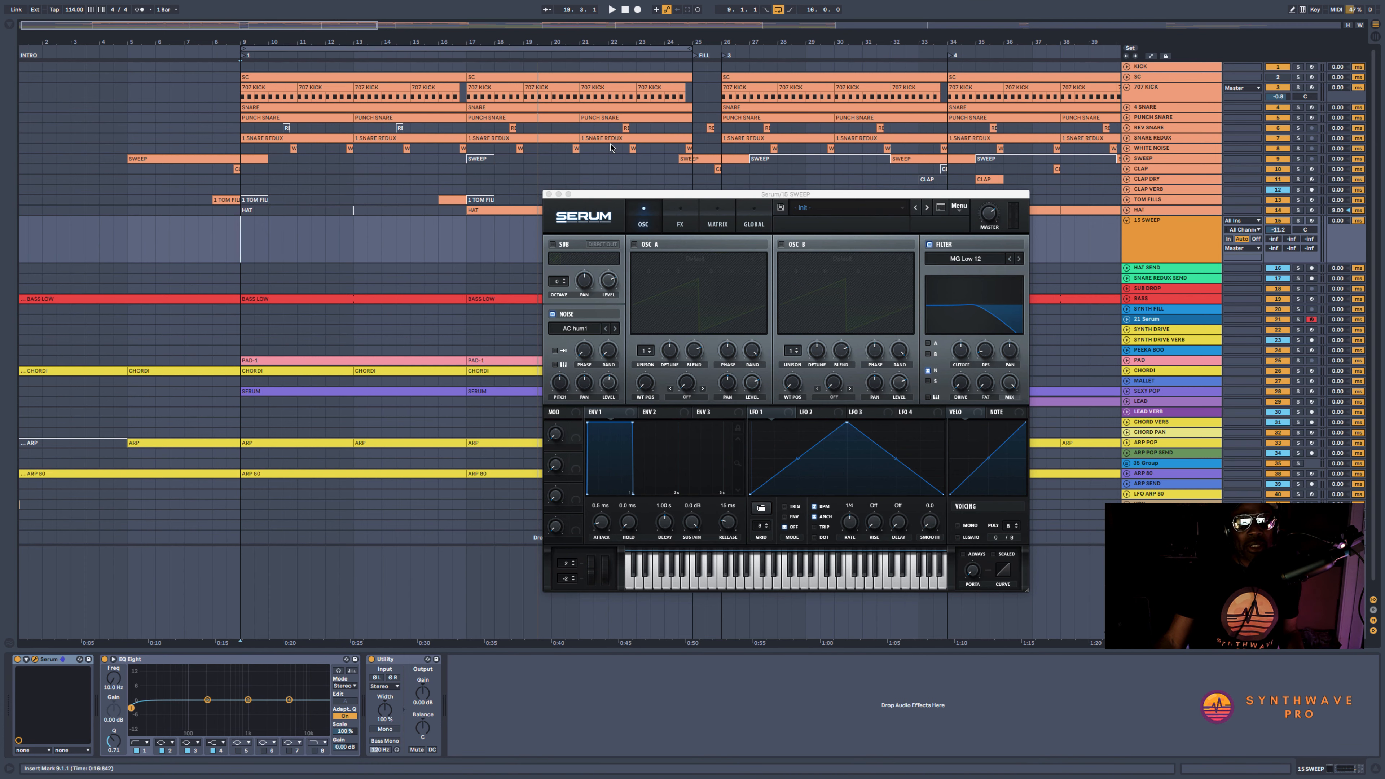
Create a four-bar MIDI clip from bar 15 to bar 19 on the sweep track and name it "SWEEP"
left_click_drag(622, 191, 730, 233)
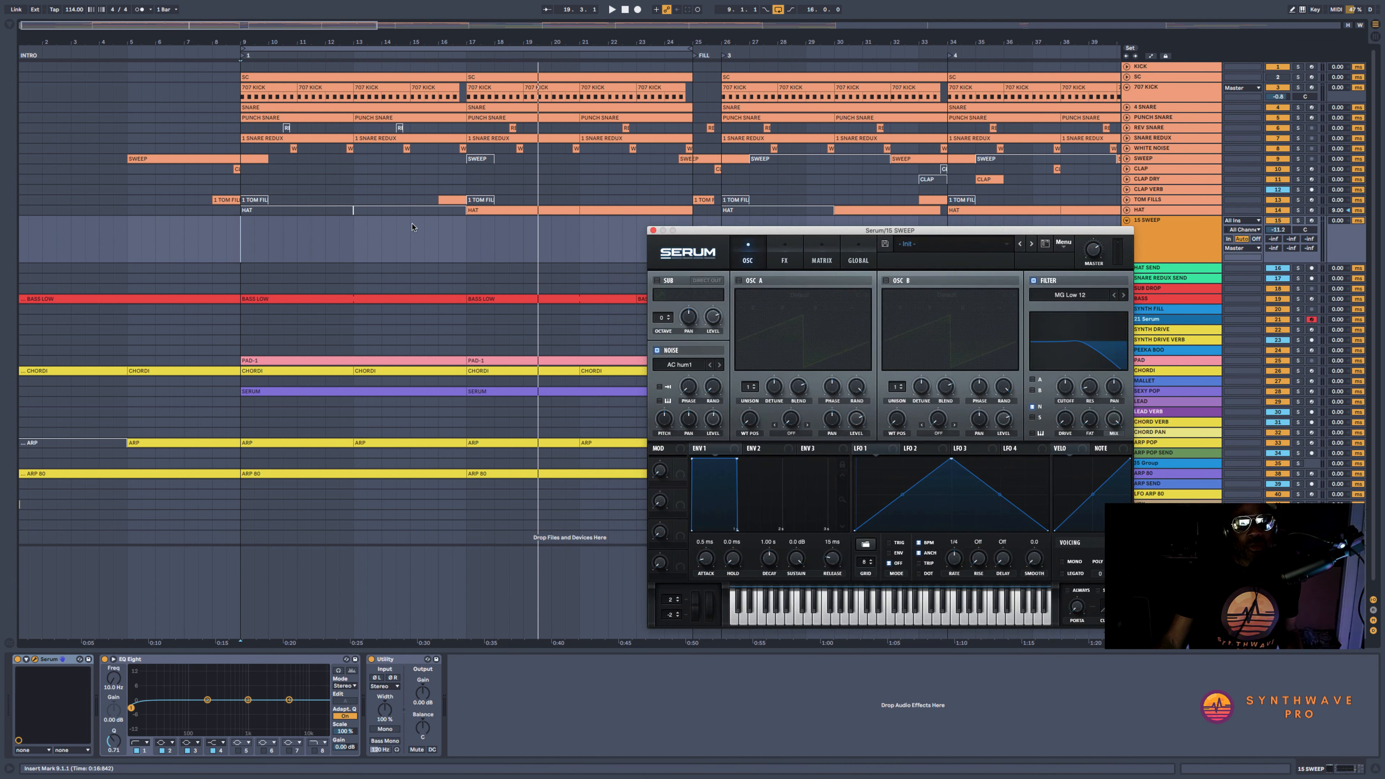
left_click_drag(412, 228, 519, 228)
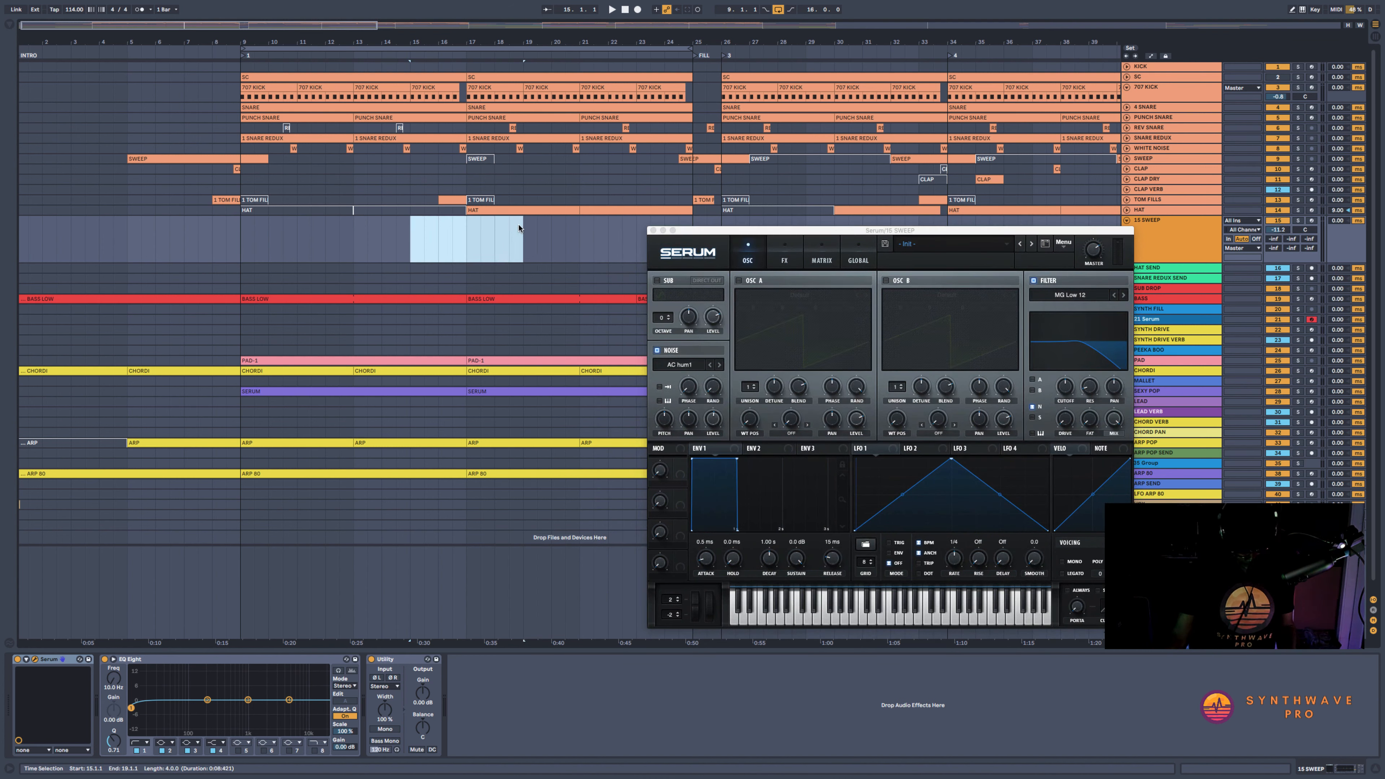
key("super+shift+m")
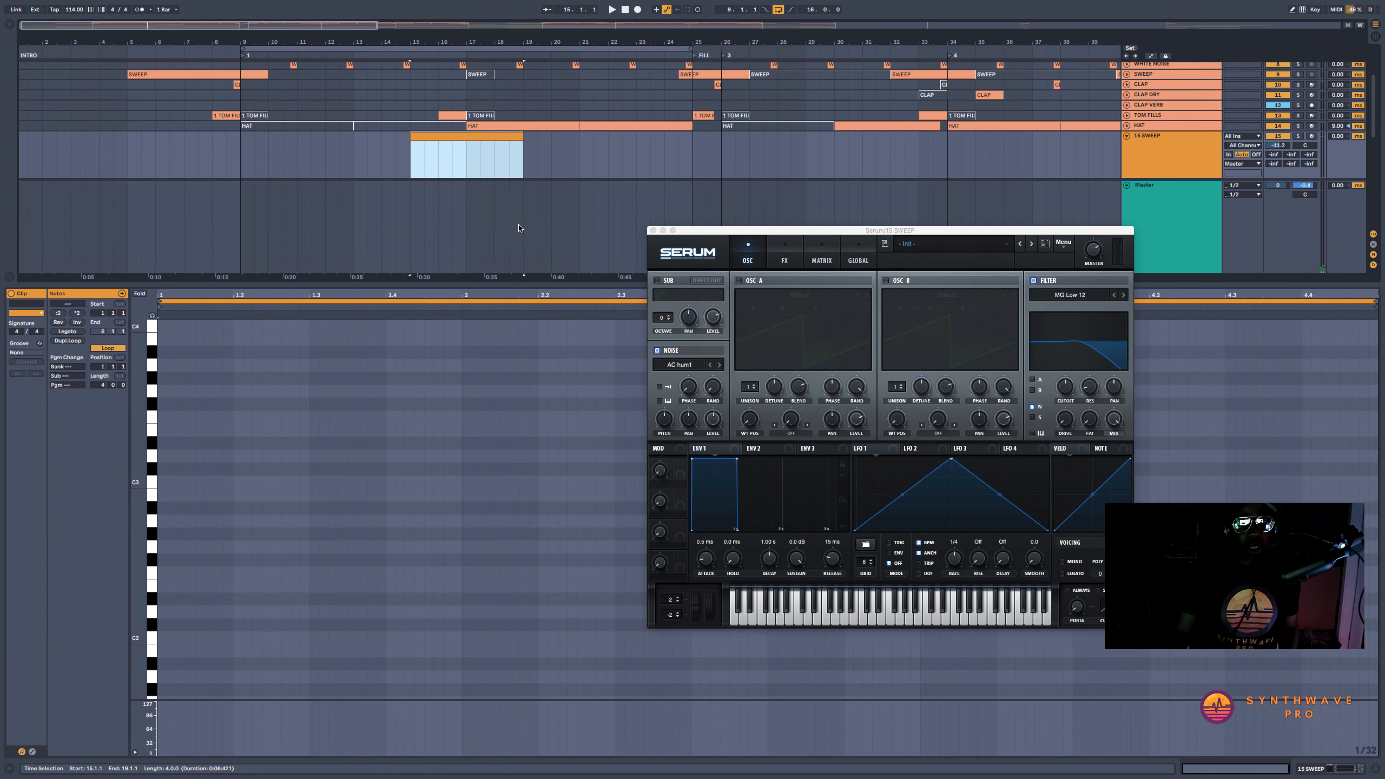
left_click(492, 137)
type("SWEEP")
key("Return")
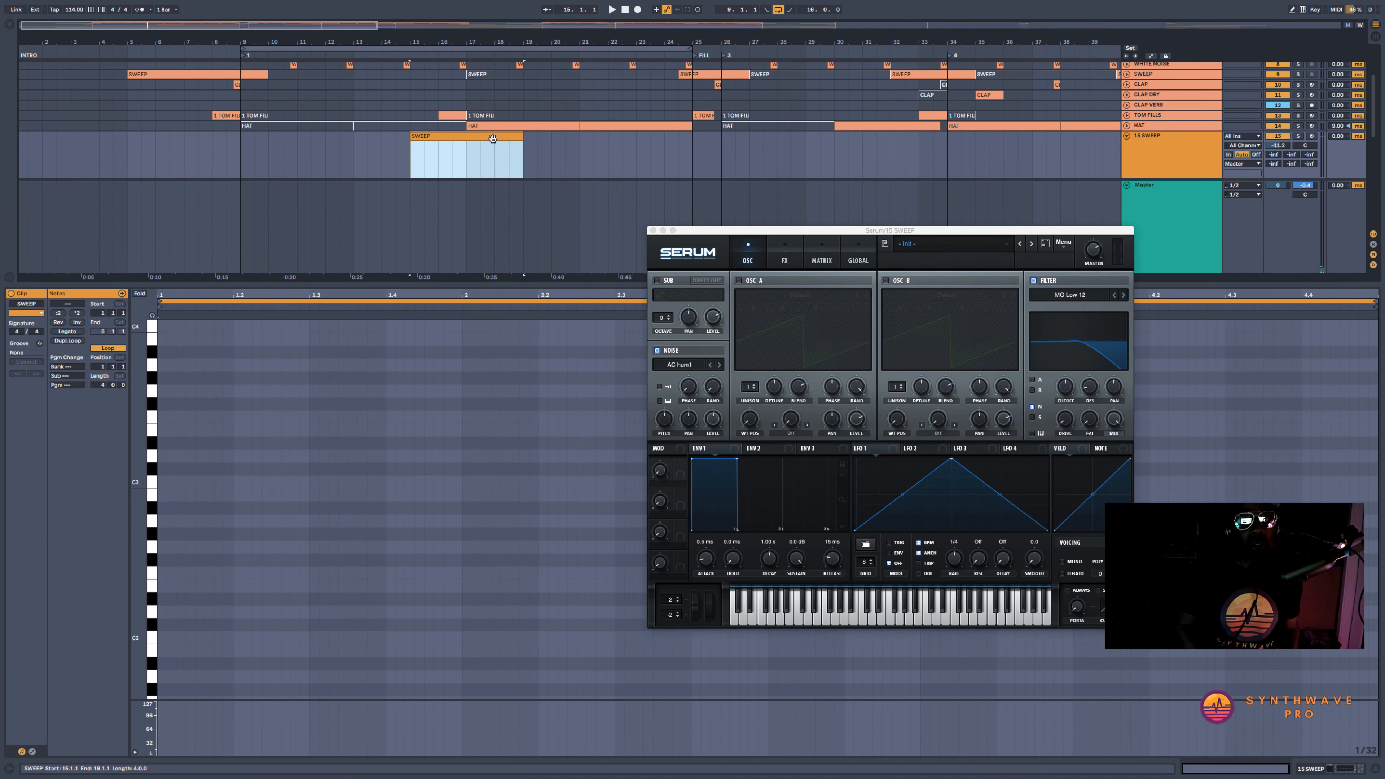
Add a note at the start of the SWEEP clip and extend it across the whole clip with Legato
double_click(164, 471)
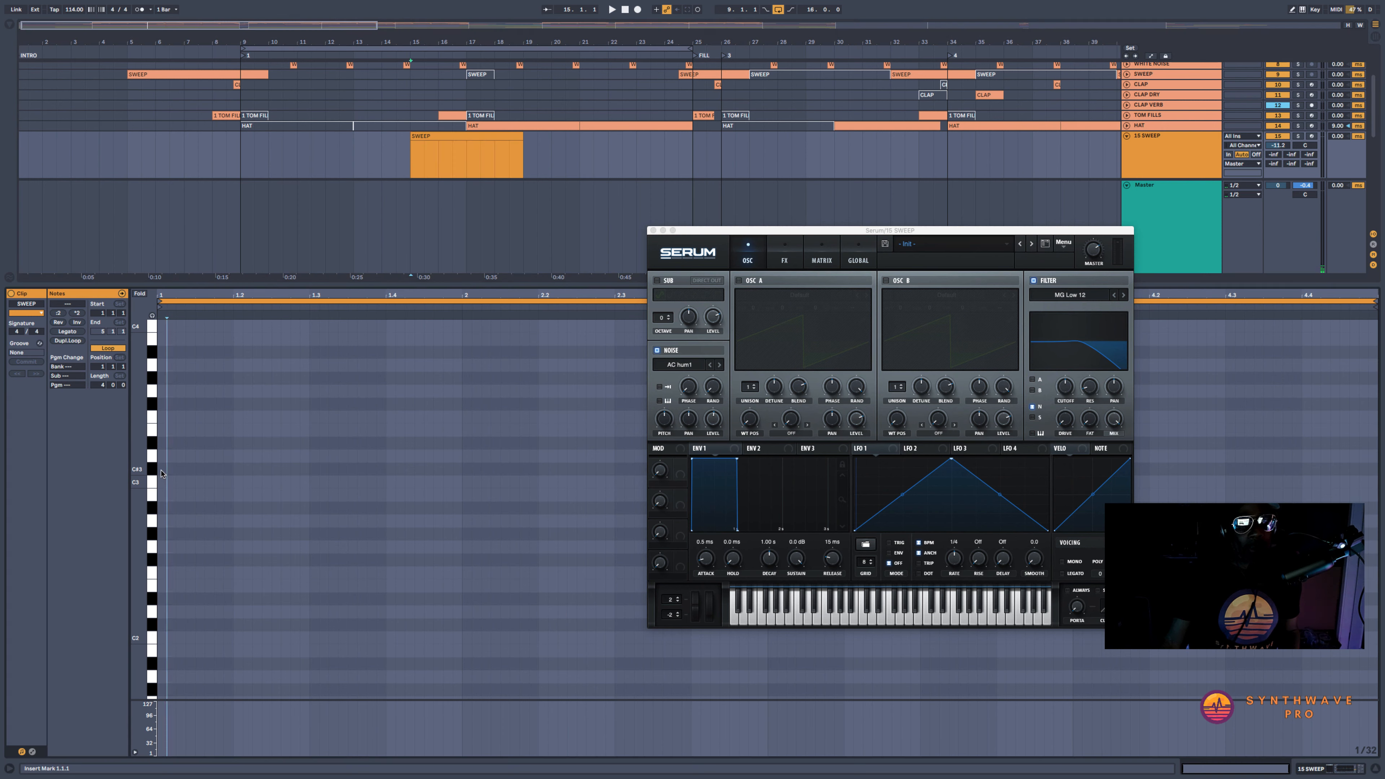
left_click(78, 331)
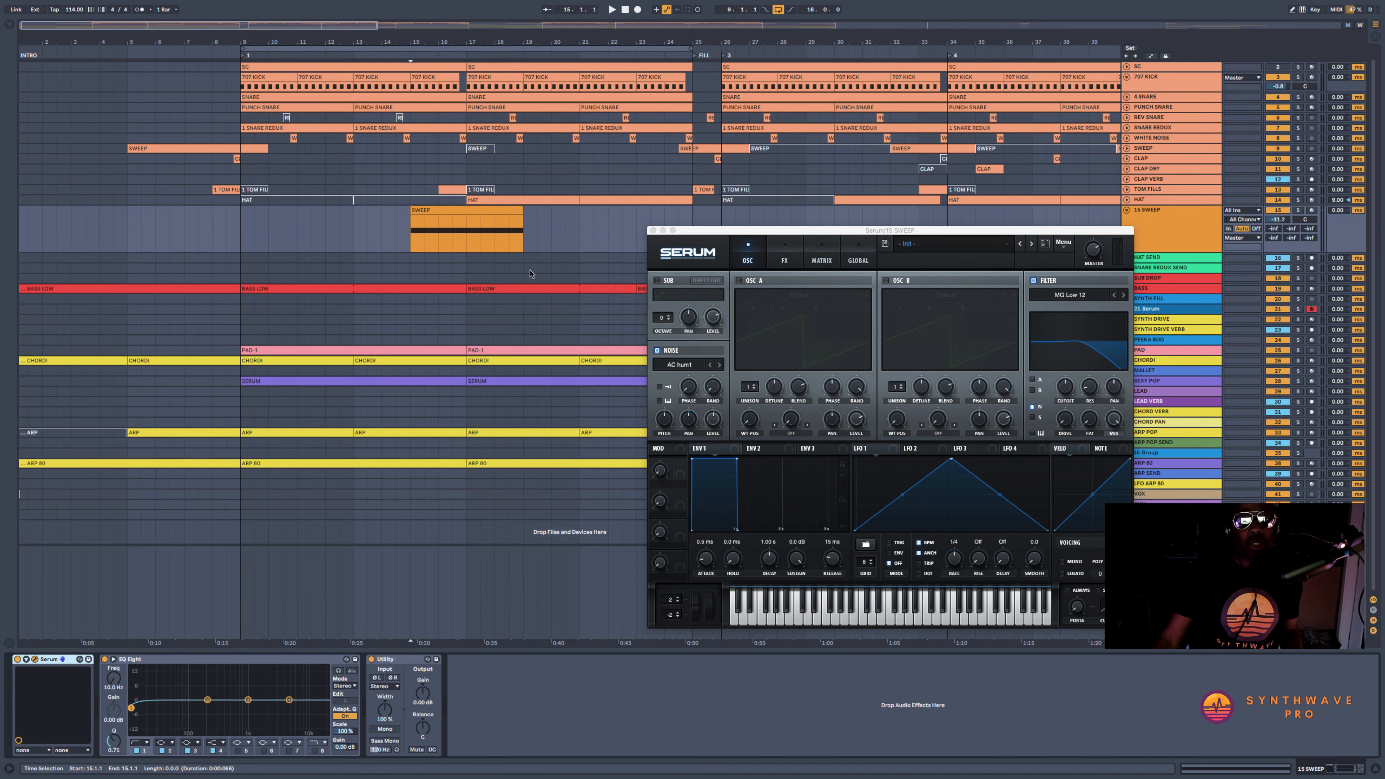
Solo the sweep track and play the SWEEP clip in a loop
left_click(497, 213)
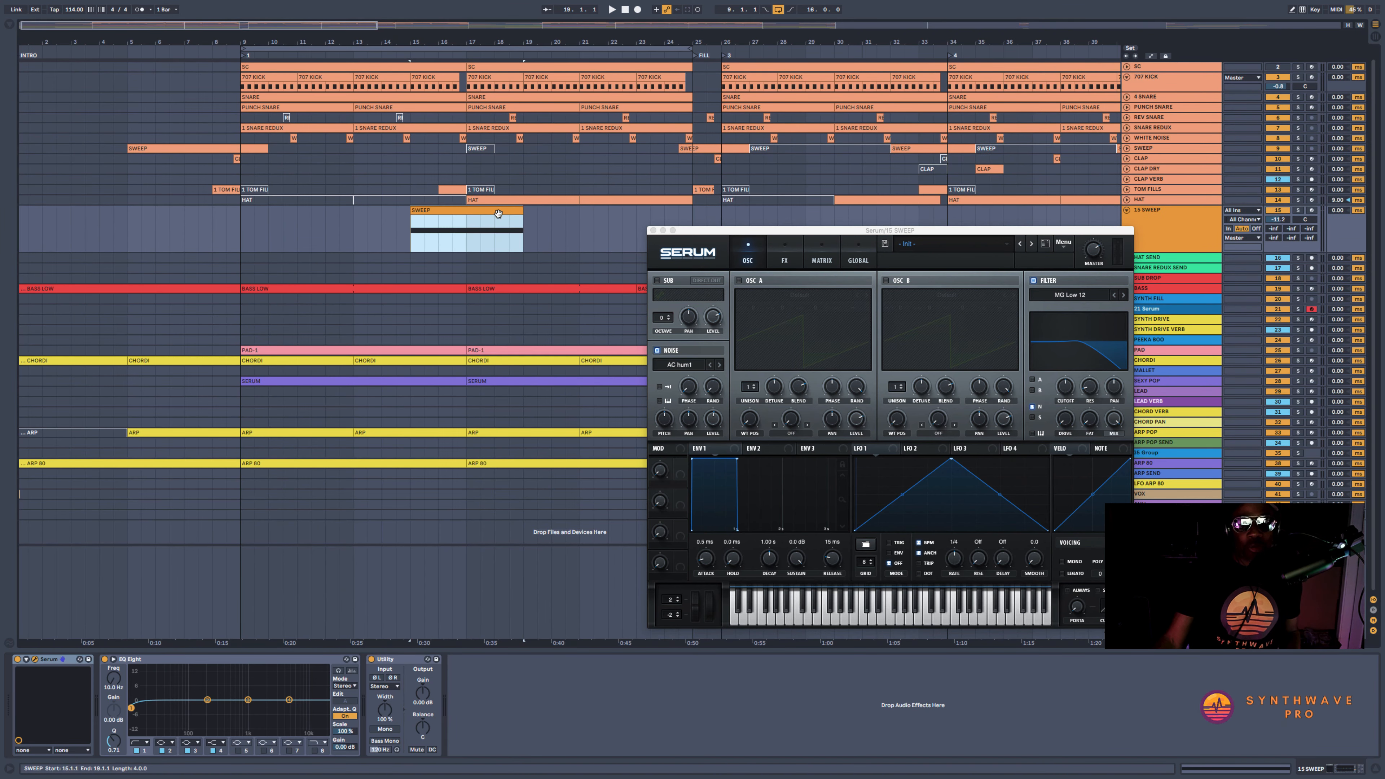
left_click(1300, 211)
left_click(462, 209)
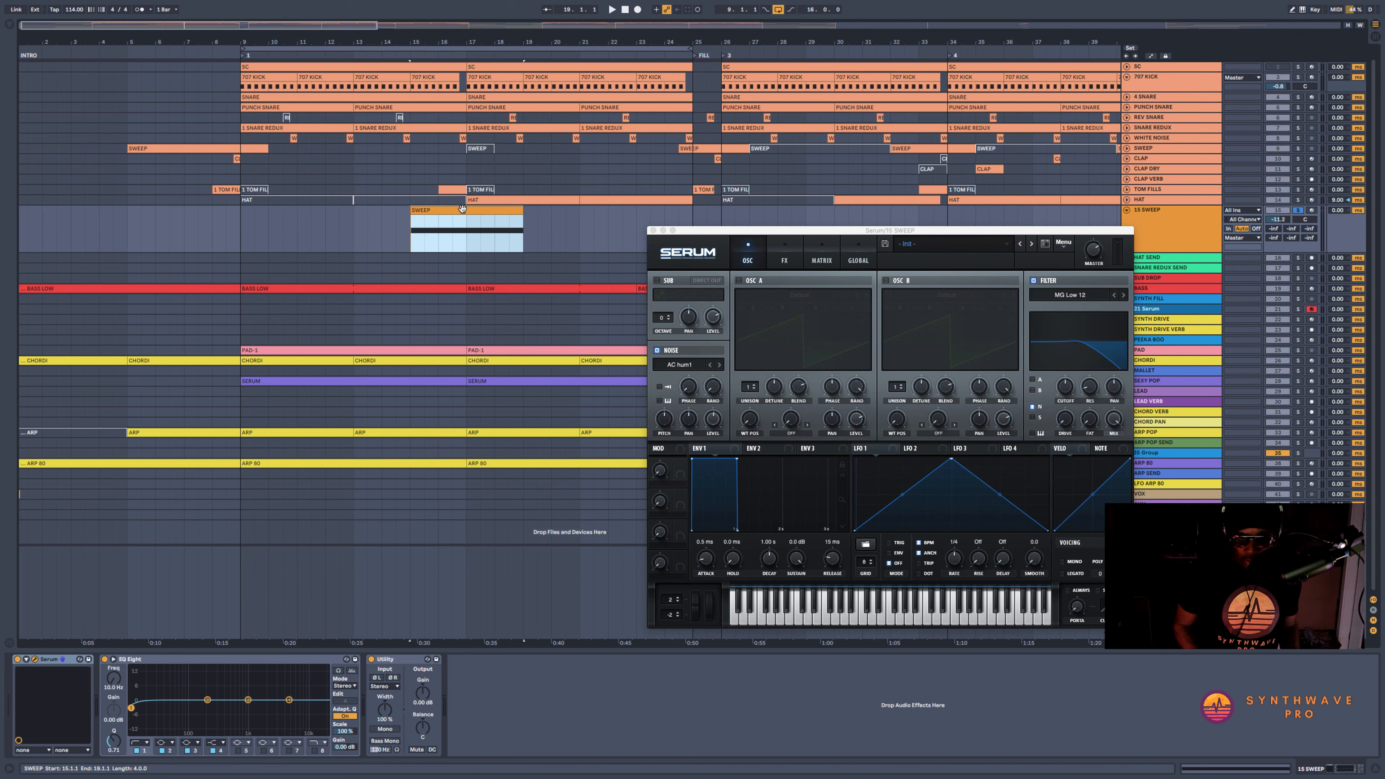
key("ctrl+l")
key("space")
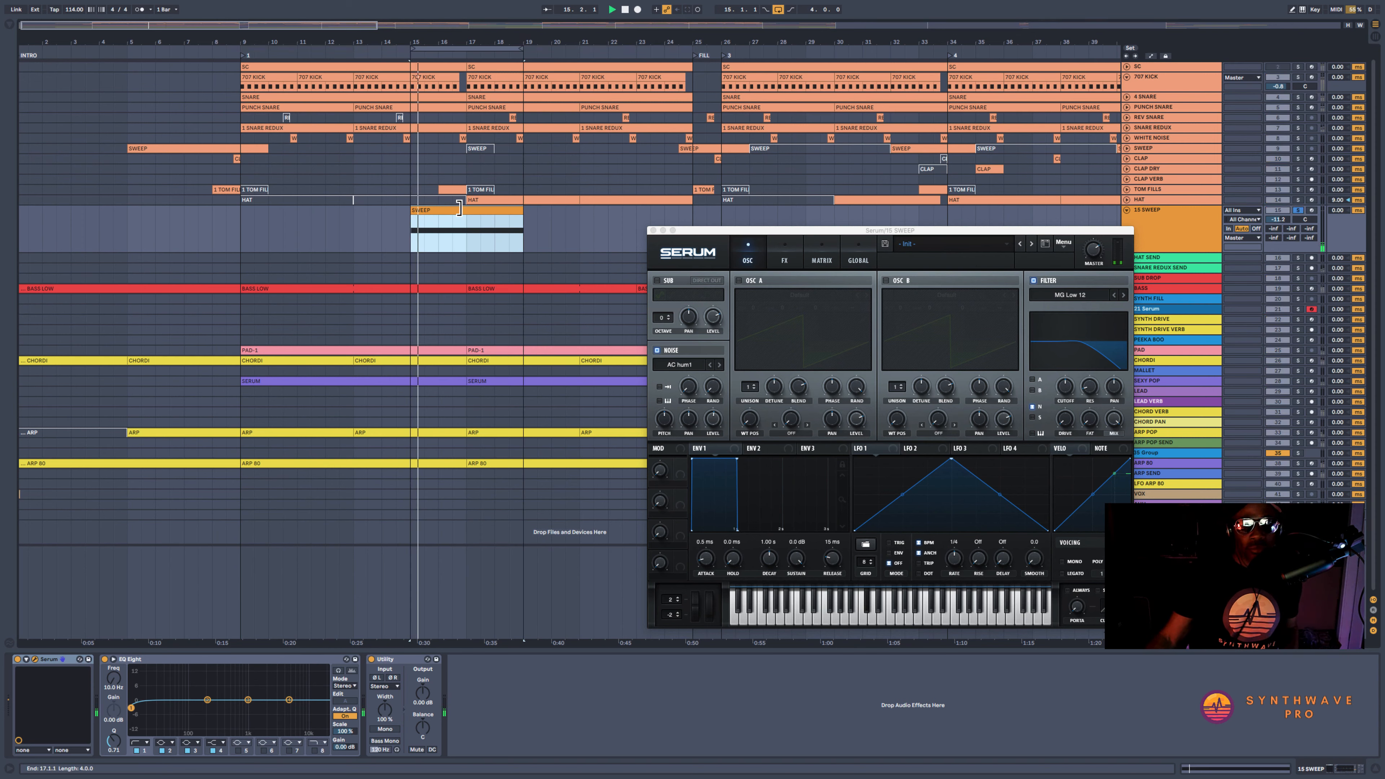
Audition Serum's filter cutoff by moving it up and down, and raise the sweep track's volume to about -4.8 dB
left_click_drag(1066, 386, 1071, 362)
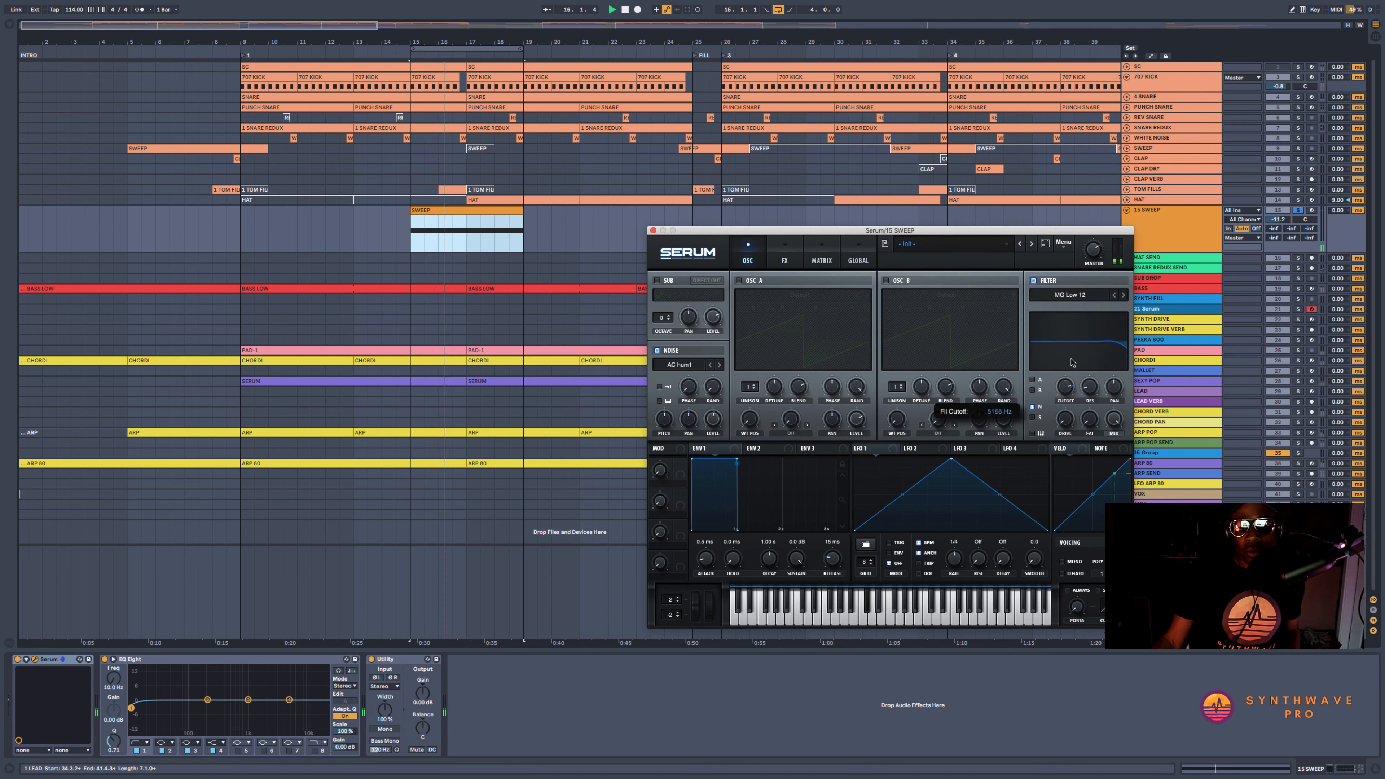
left_click_drag(1277, 219, 1277, 208)
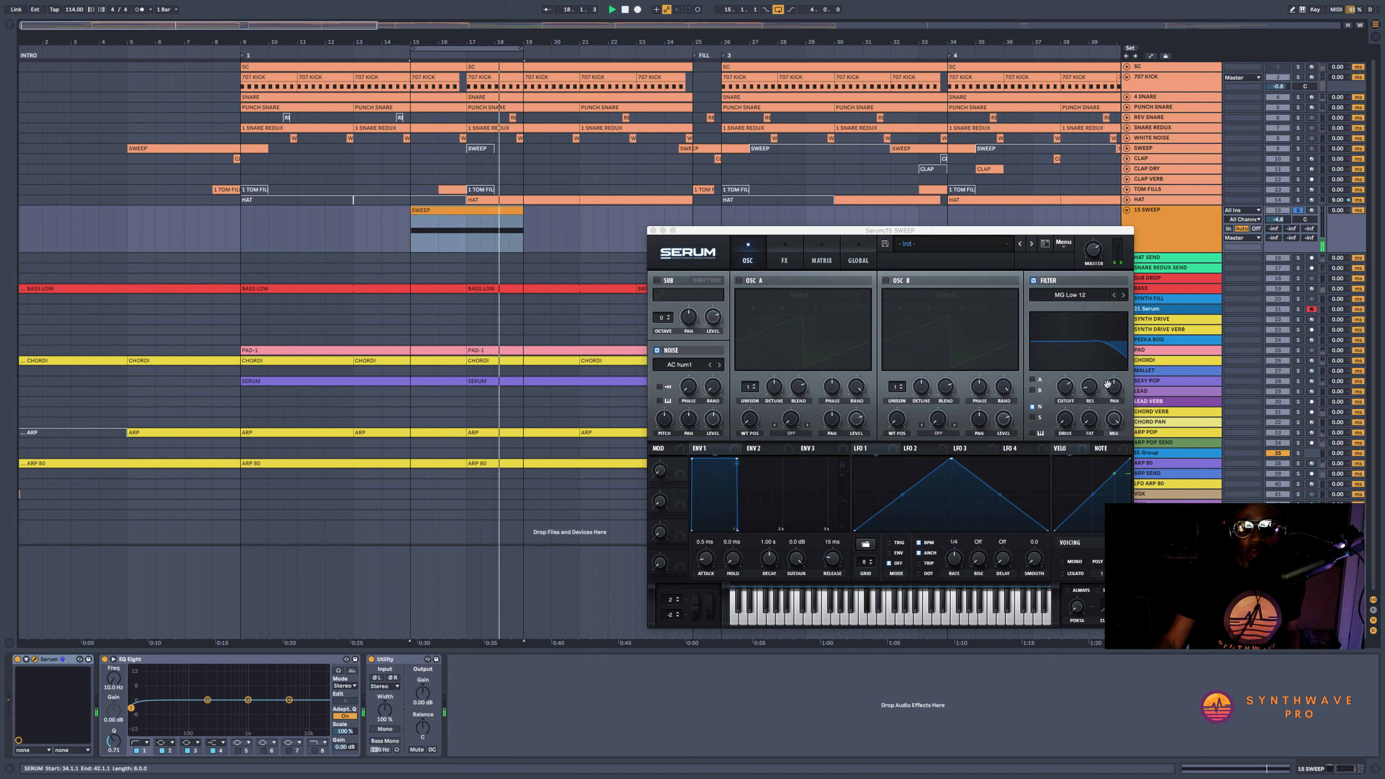
left_click(1067, 392)
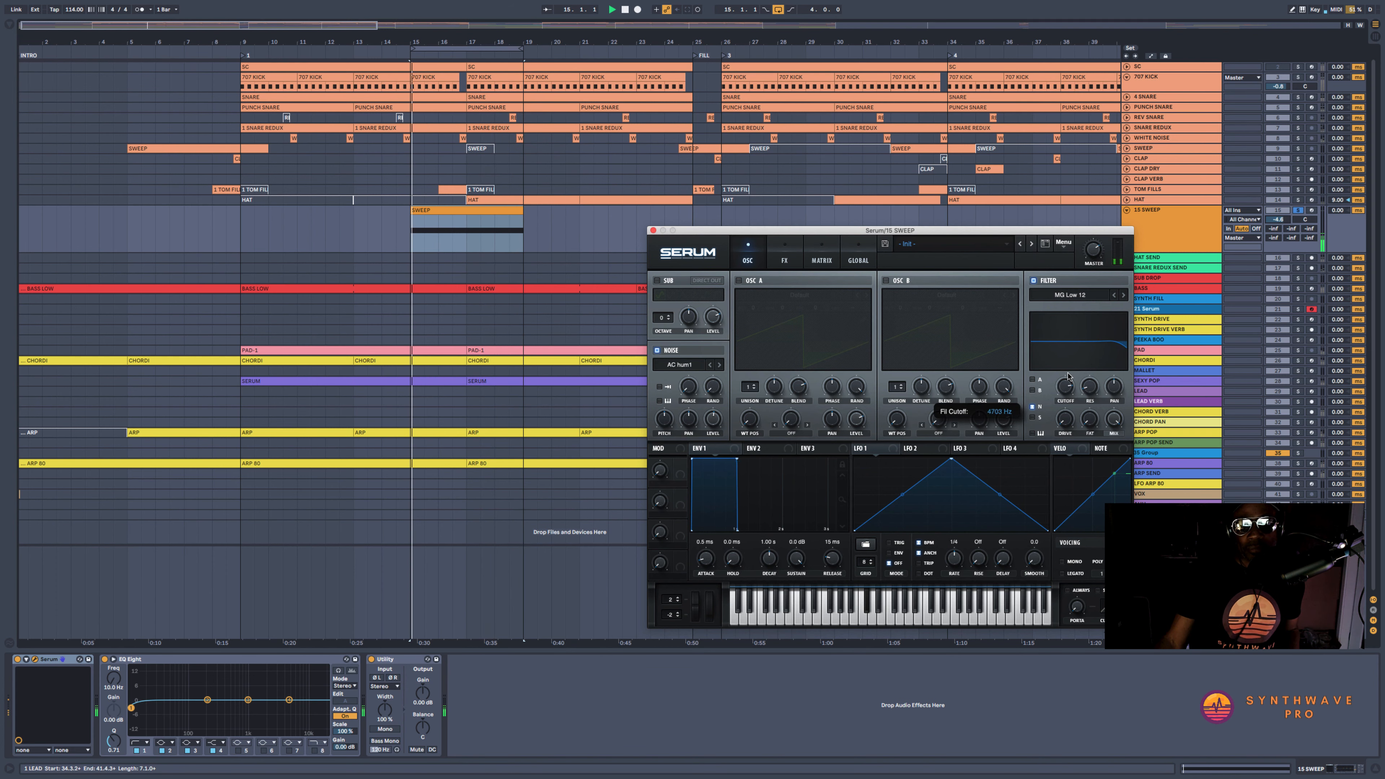
key("space")
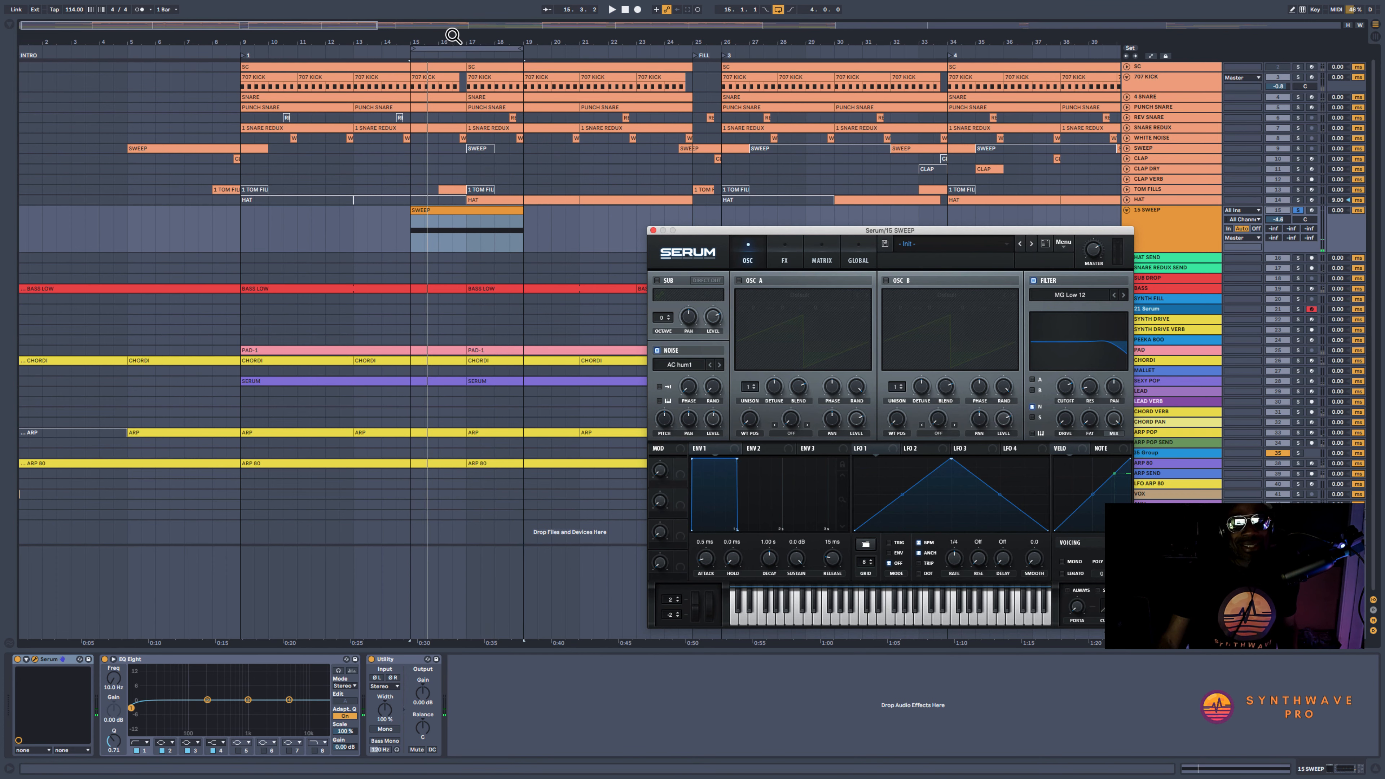
Automate Serum's filter cutoff over the SWEEP clip so it starts low, peaks at bar 17 and falls back by bar 19
left_click_drag(454, 35, 456, 71)
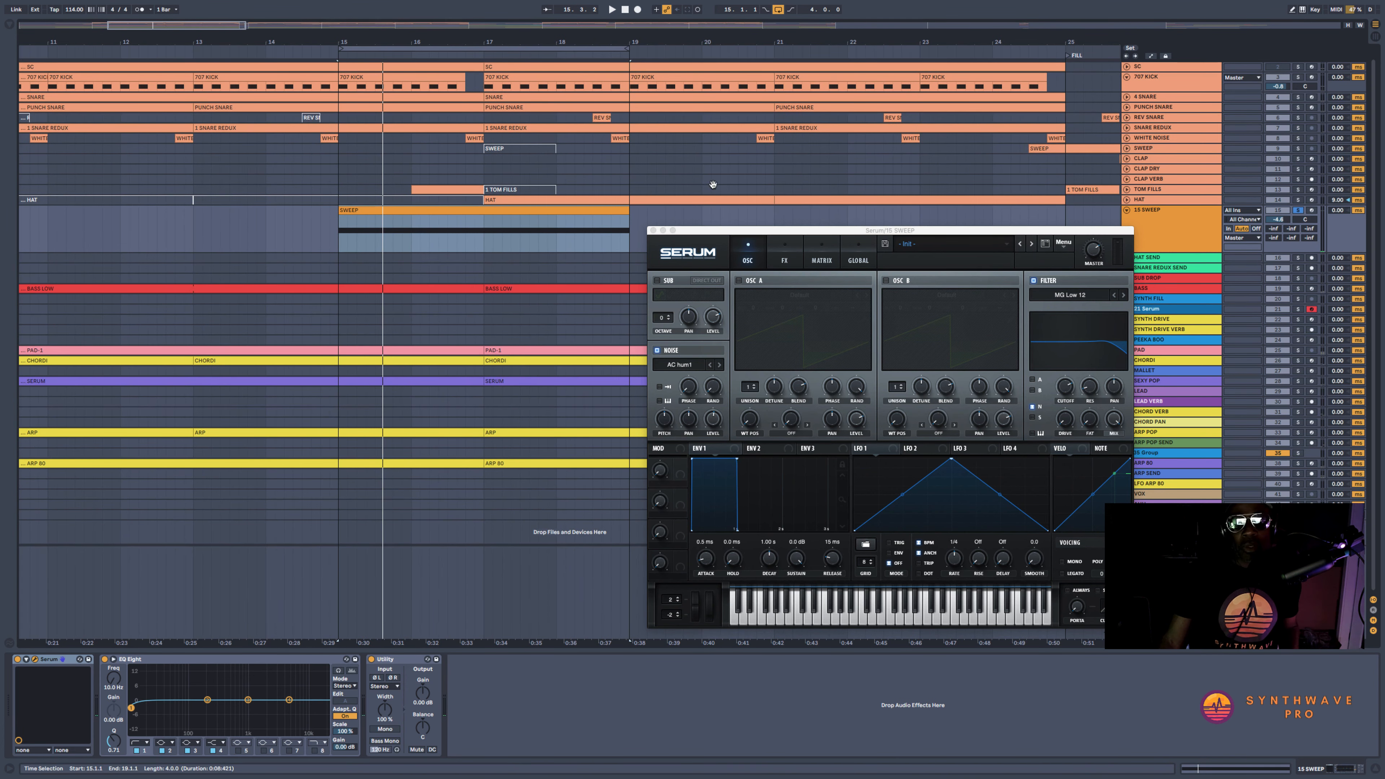
left_click(1150, 56)
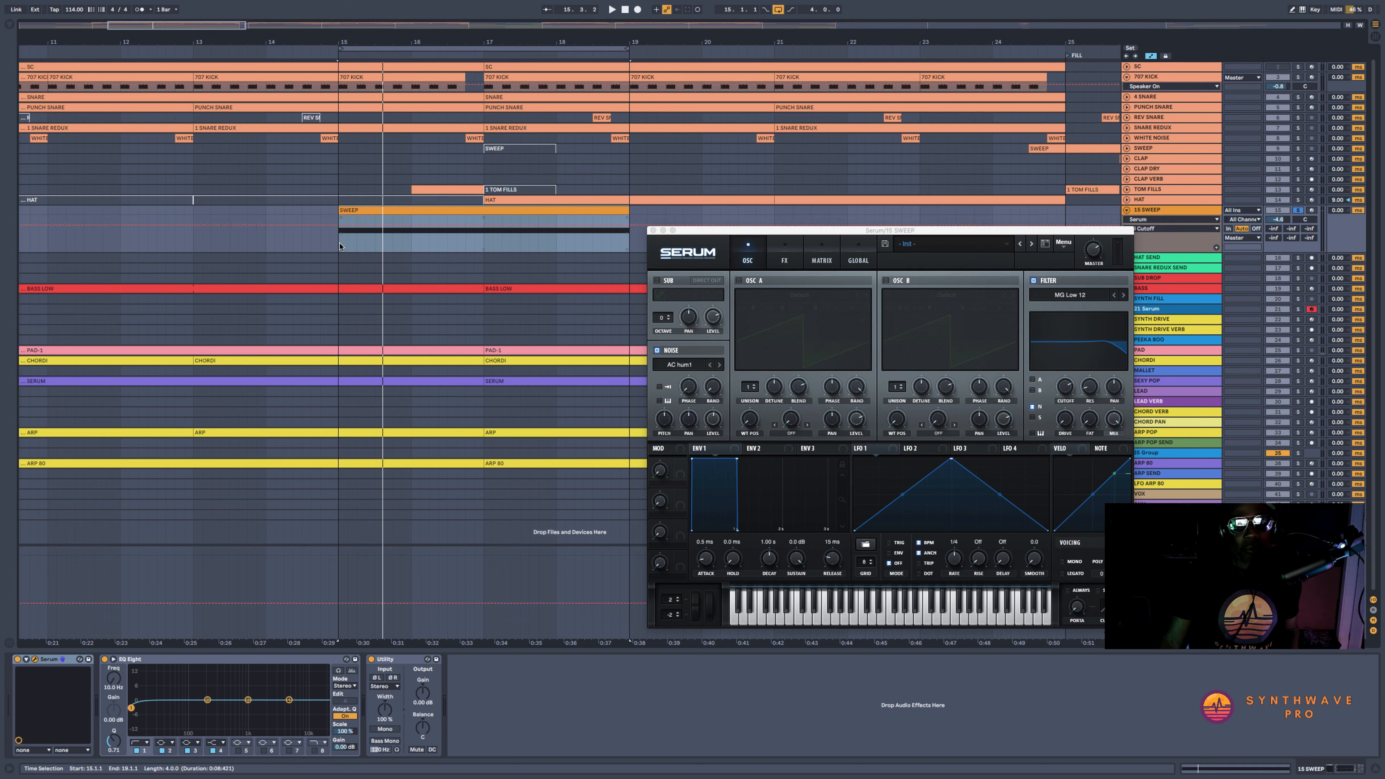
left_click_drag(339, 247, 630, 243)
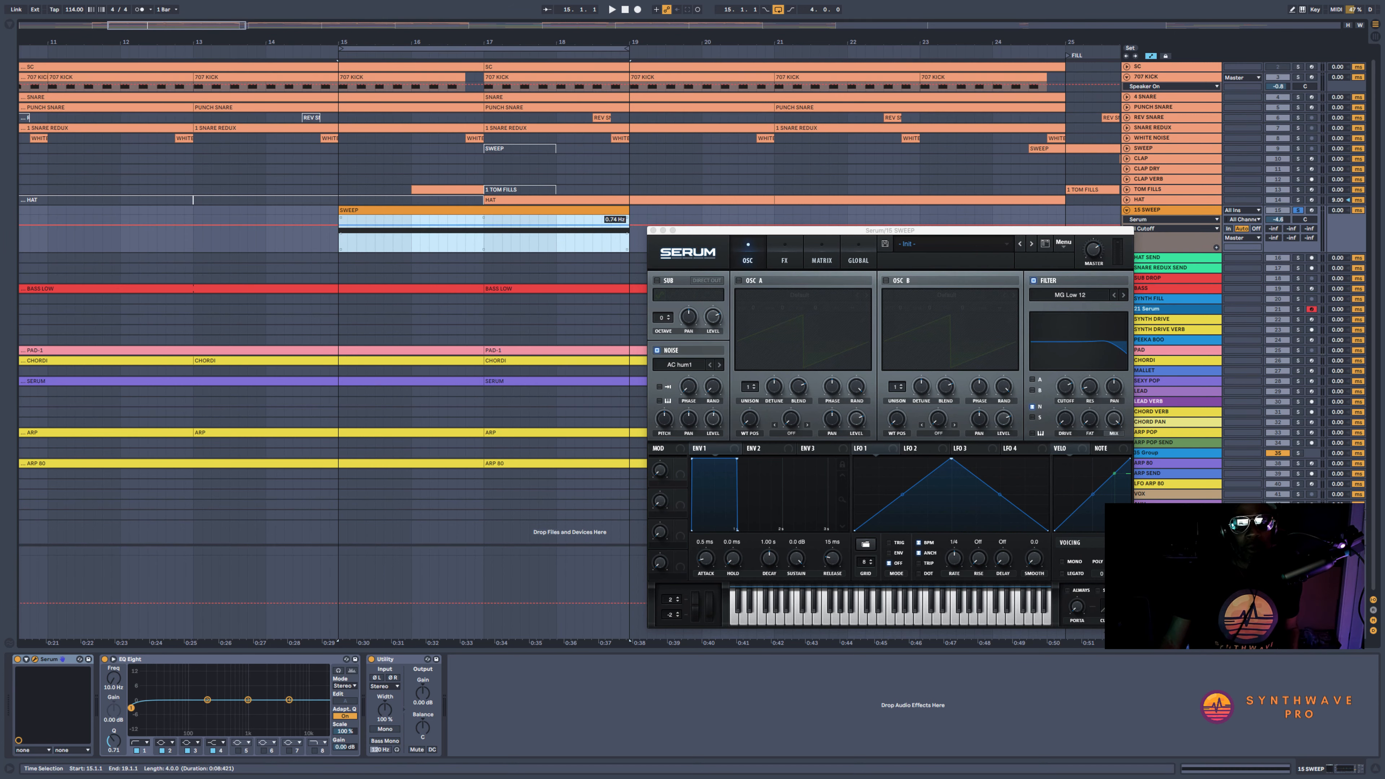
left_click(492, 240)
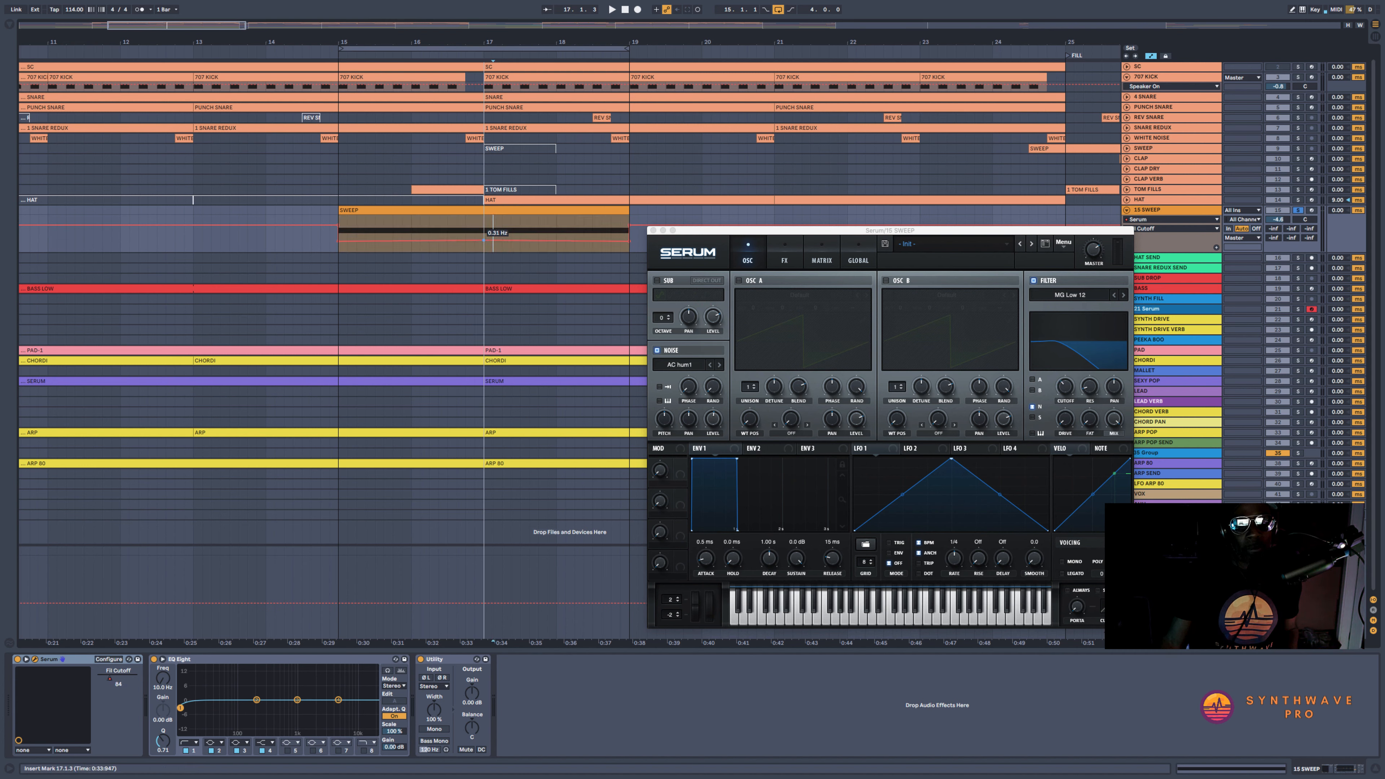
left_click_drag(492, 239, 484, 219)
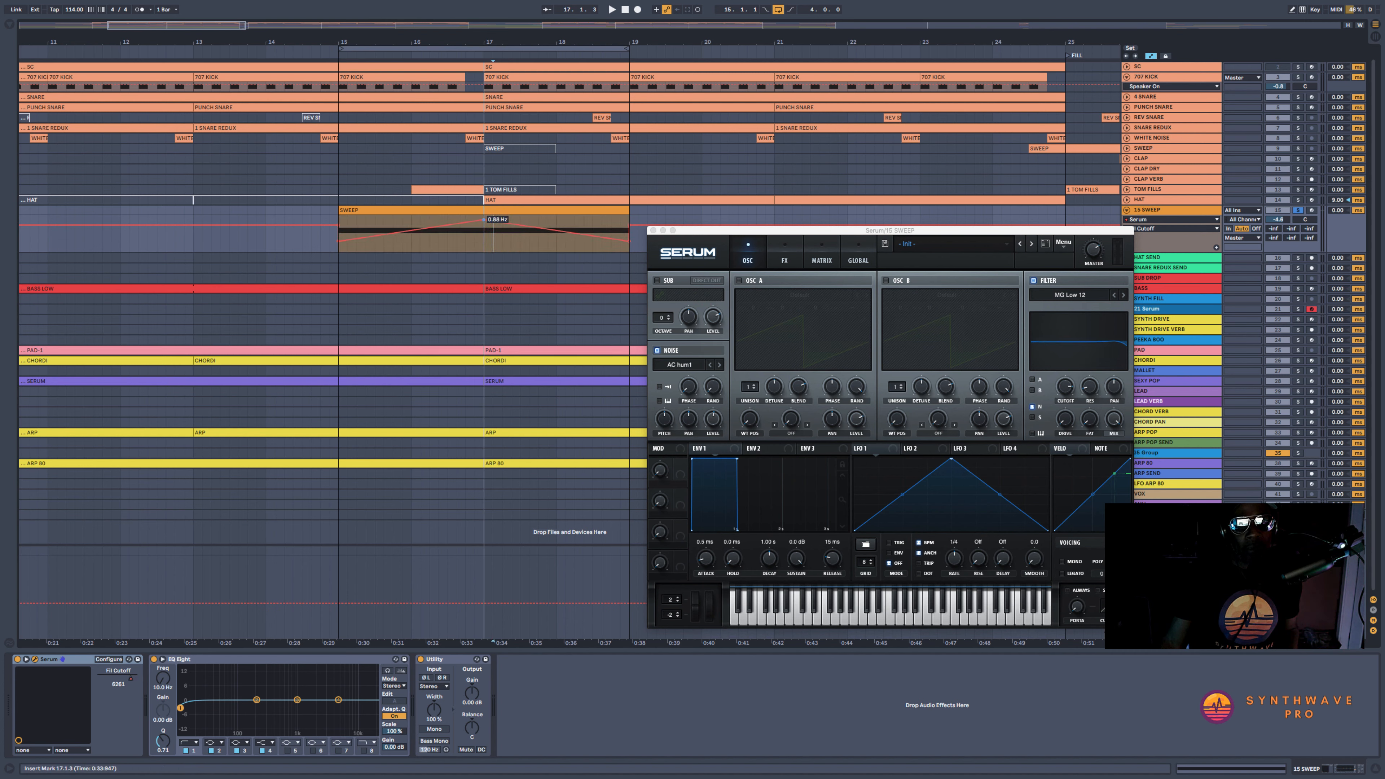
Play the sweep from bar 15, set Serum's filter resonance to about 15%, and restore the overridden cutoff automation
left_click(334, 251)
key("space")
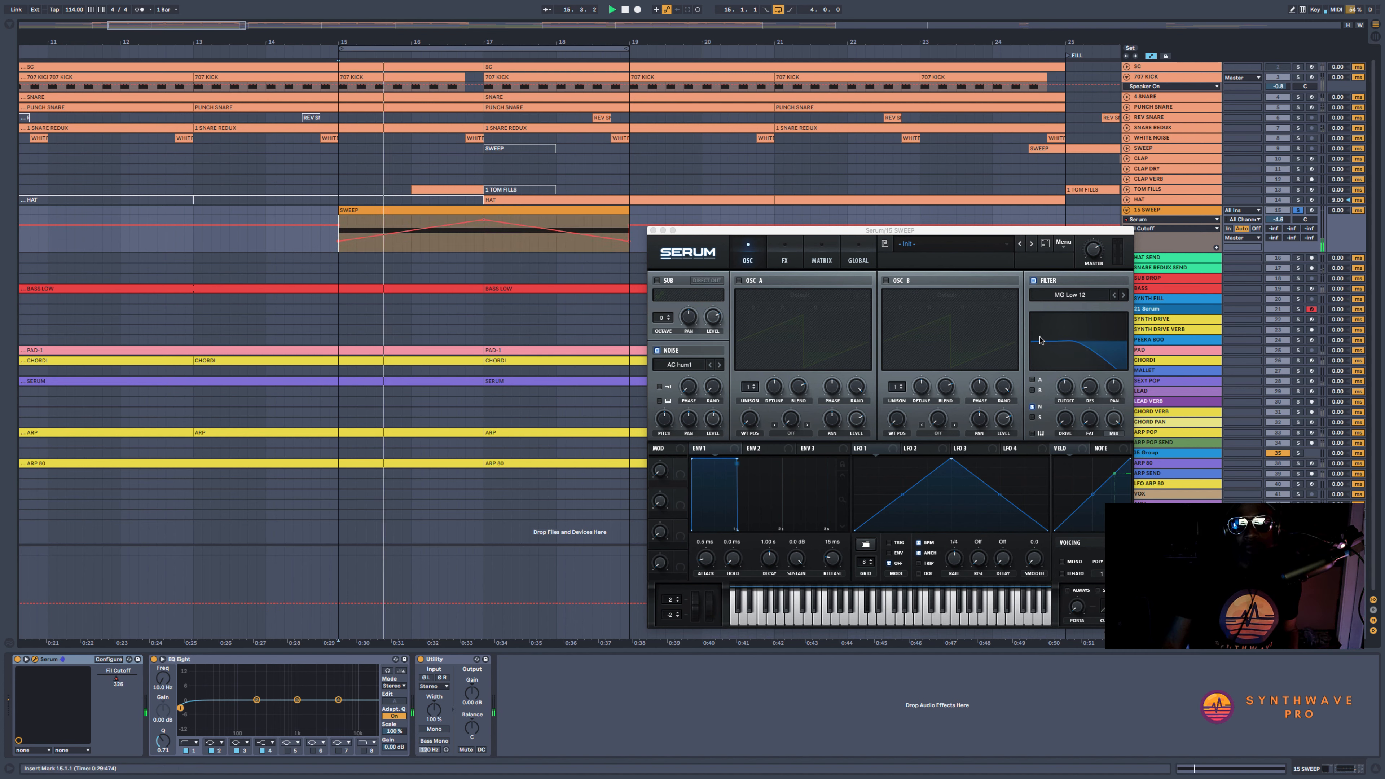
left_click(1090, 384)
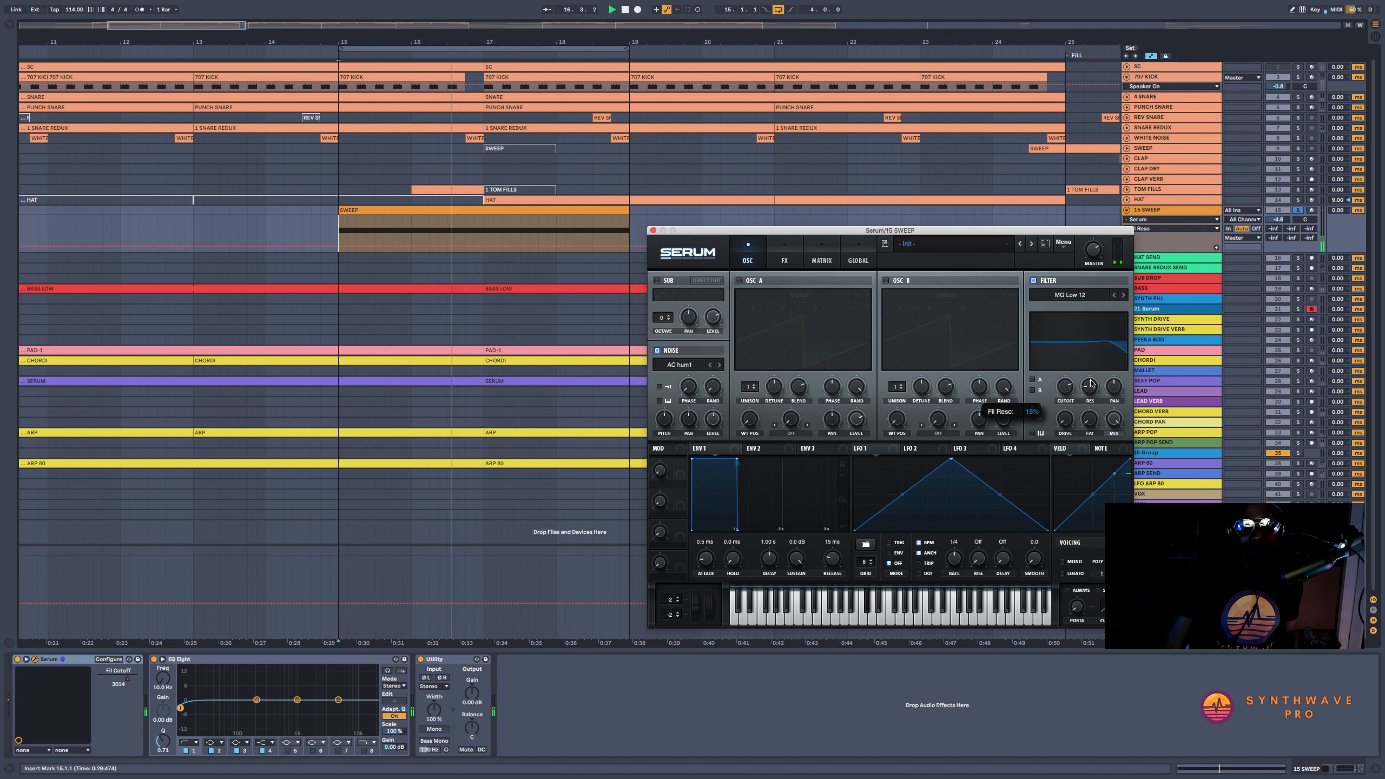
left_click(1066, 388)
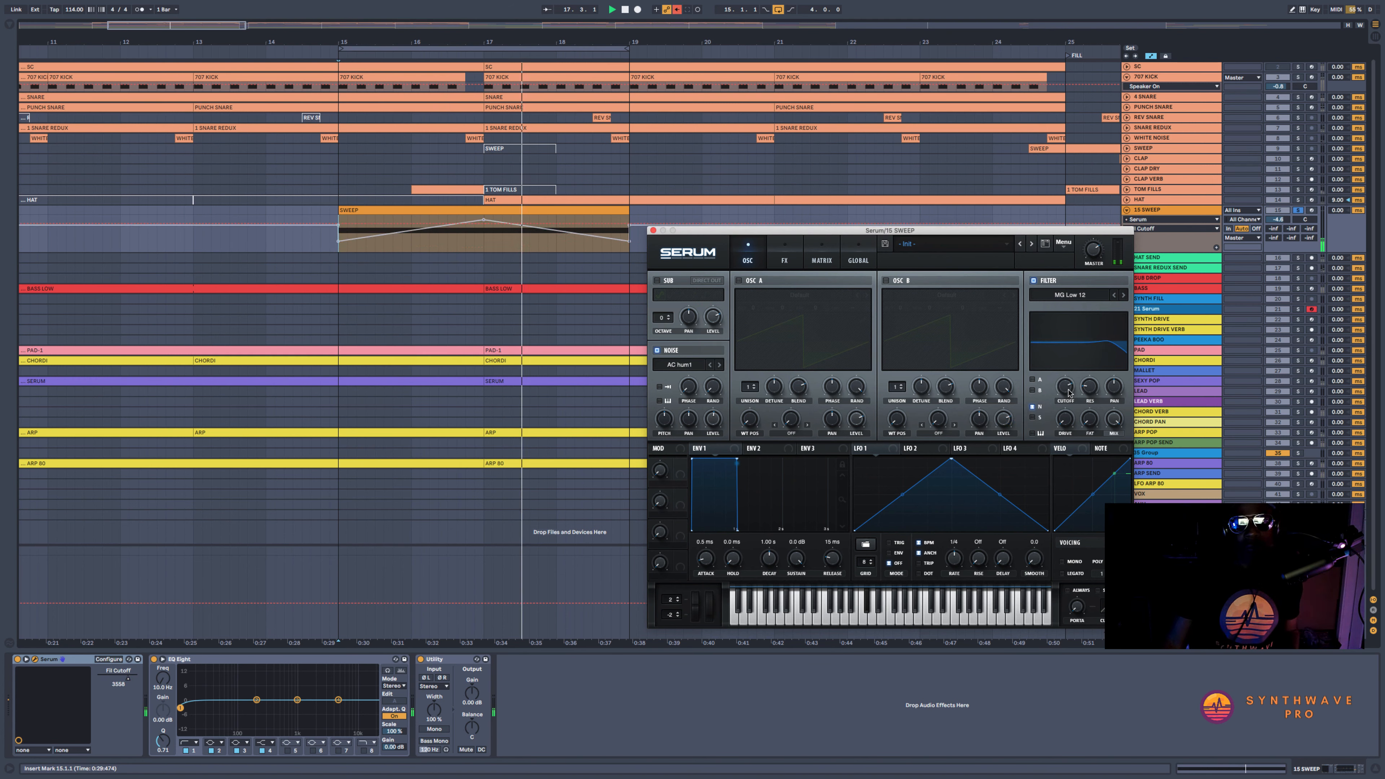
left_click(677, 11)
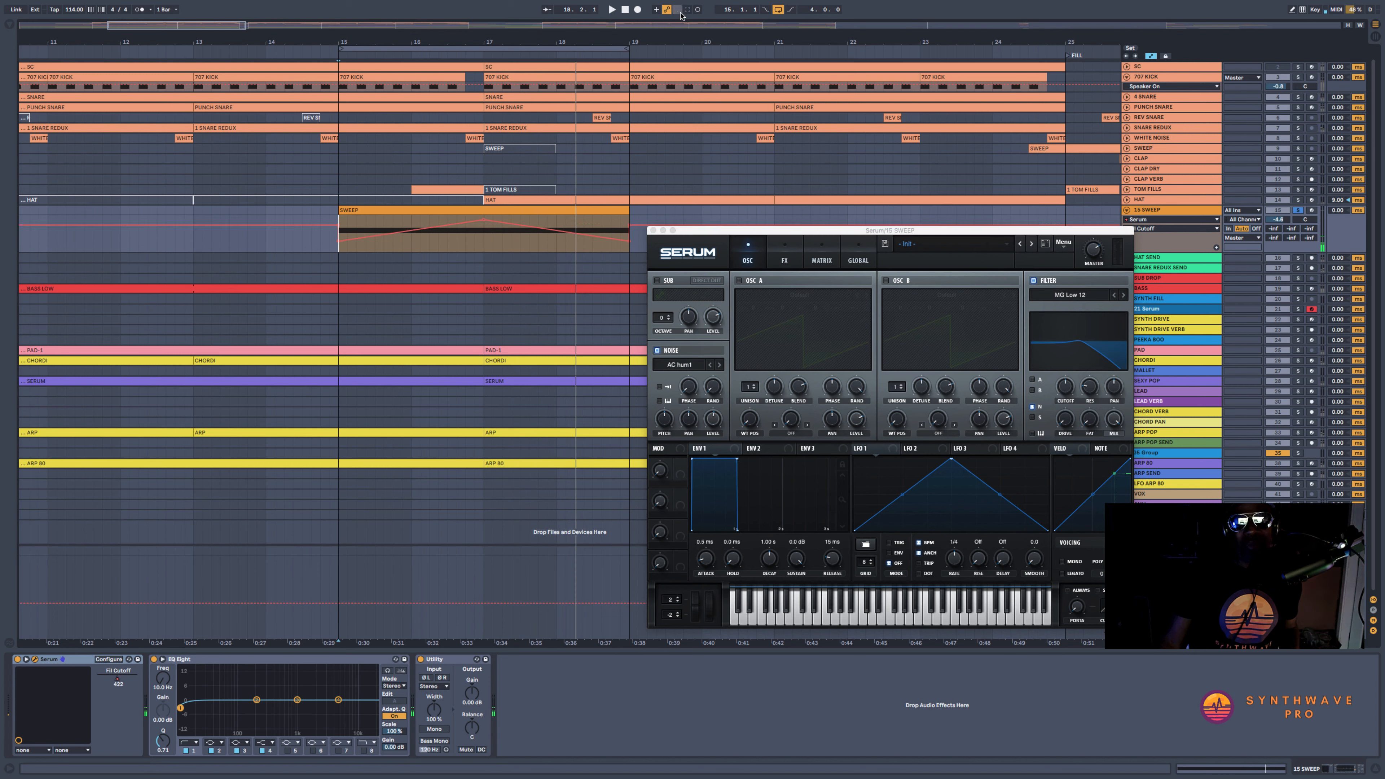
Unsolo the sweep track and balance it in the full mix with about 8.89 dB of Utility gain and -2.3 dB track volume
mouse_move(472, 693)
left_mouse_down()
mouse_move(472, 681)
mouse_move(470, 698)
left_mouse_up()
left_click(1298, 211)
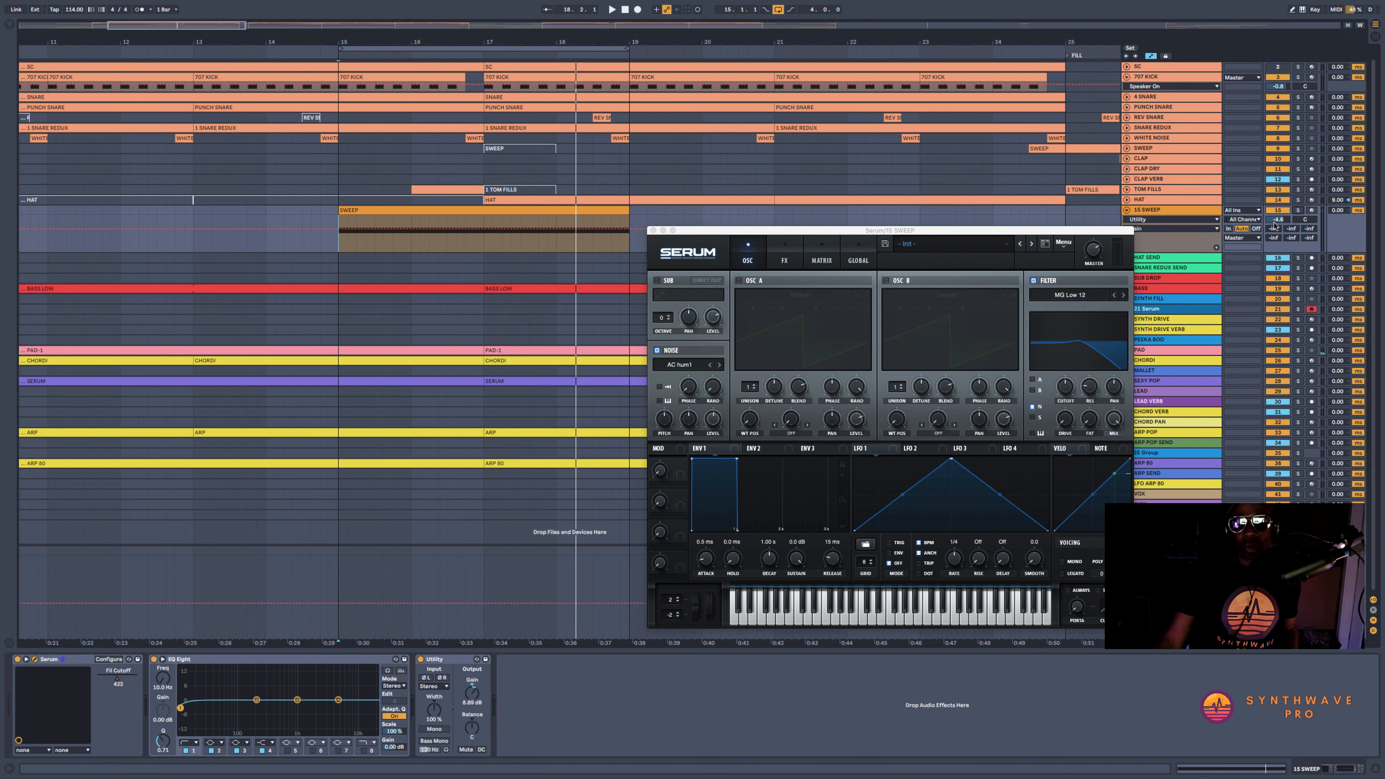
left_click_drag(496, 40, 497, 17)
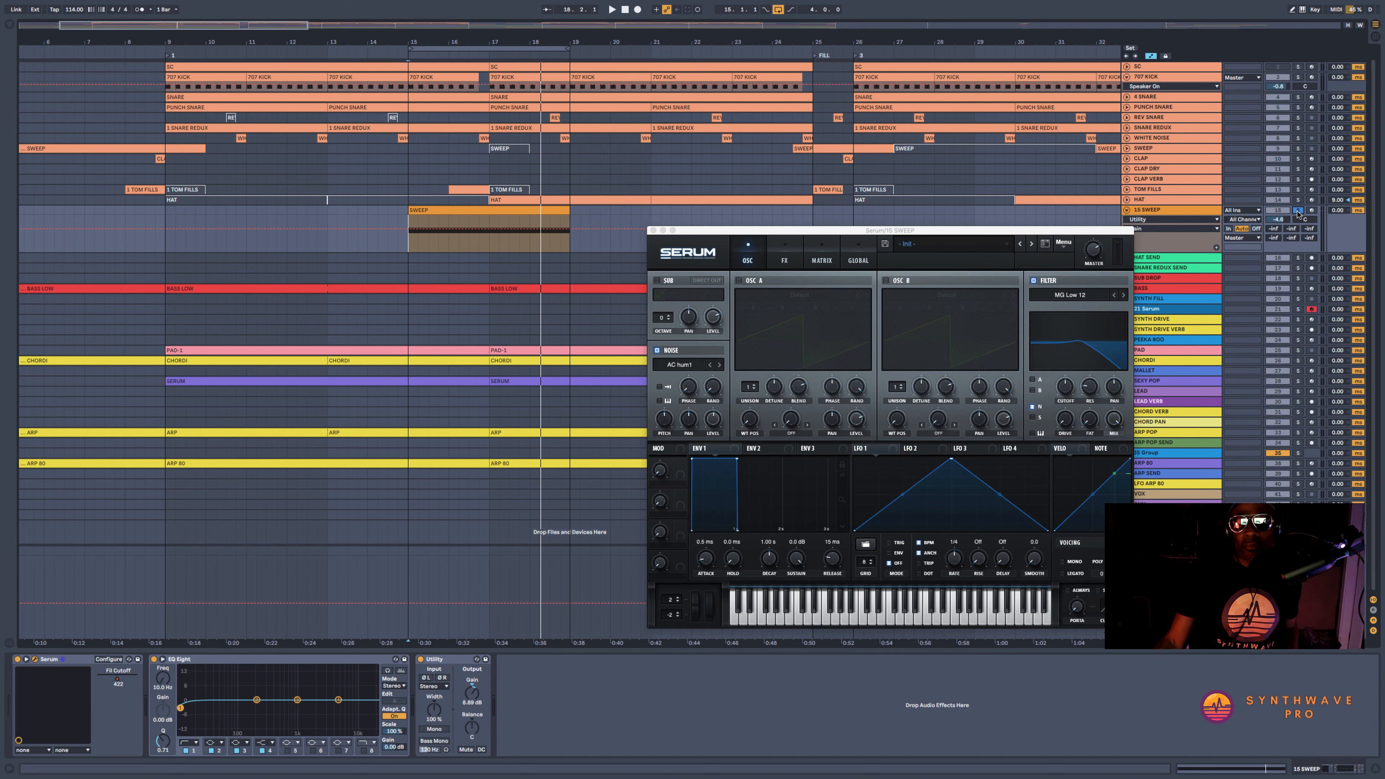
key("space")
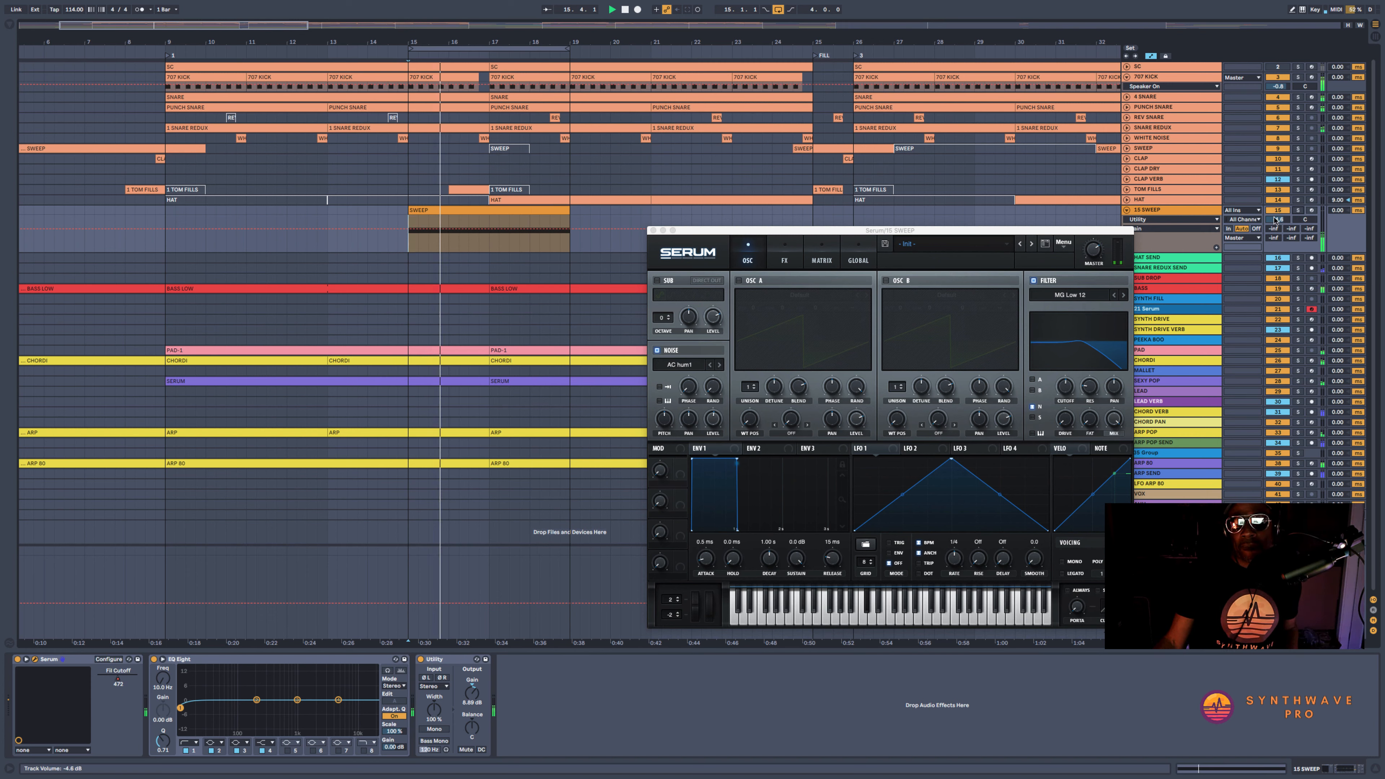
left_click_drag(1277, 220, 1277, 211)
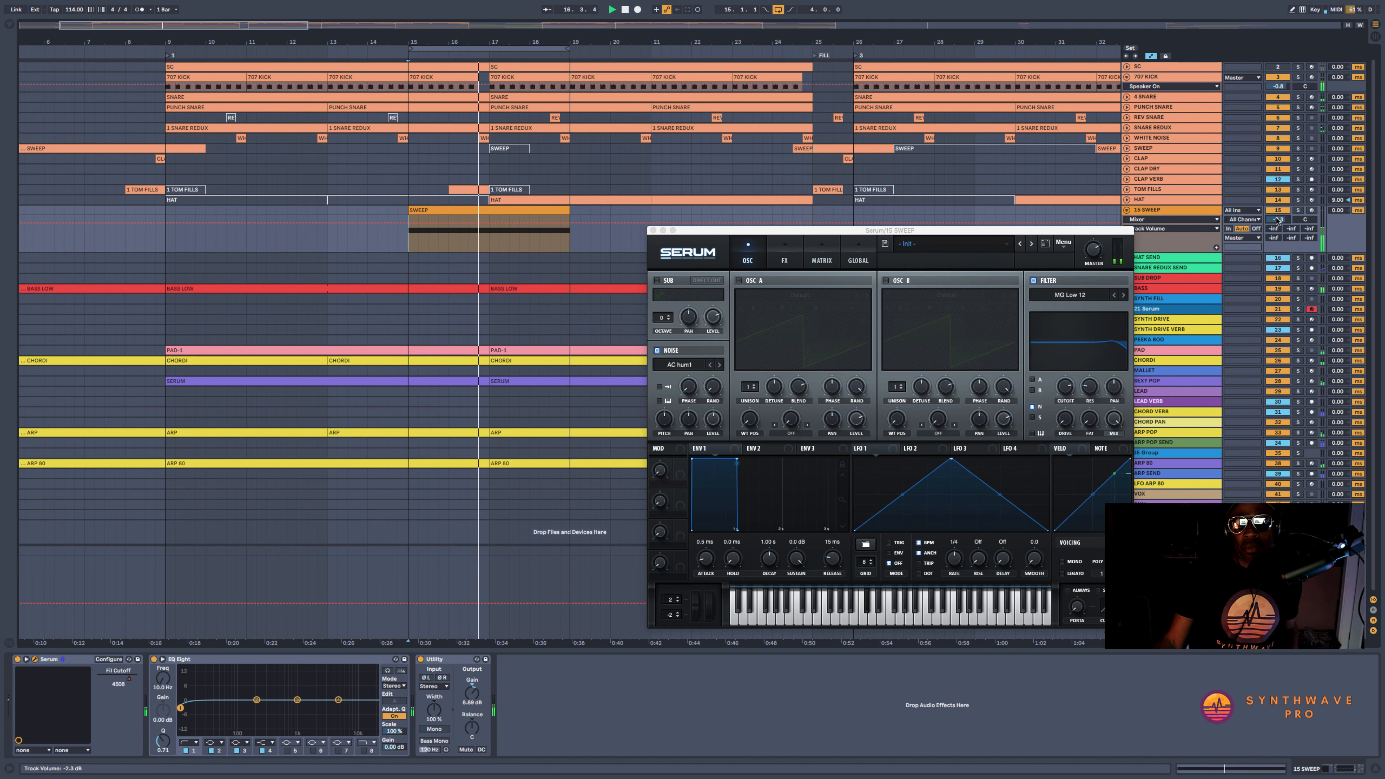
left_click(1065, 388)
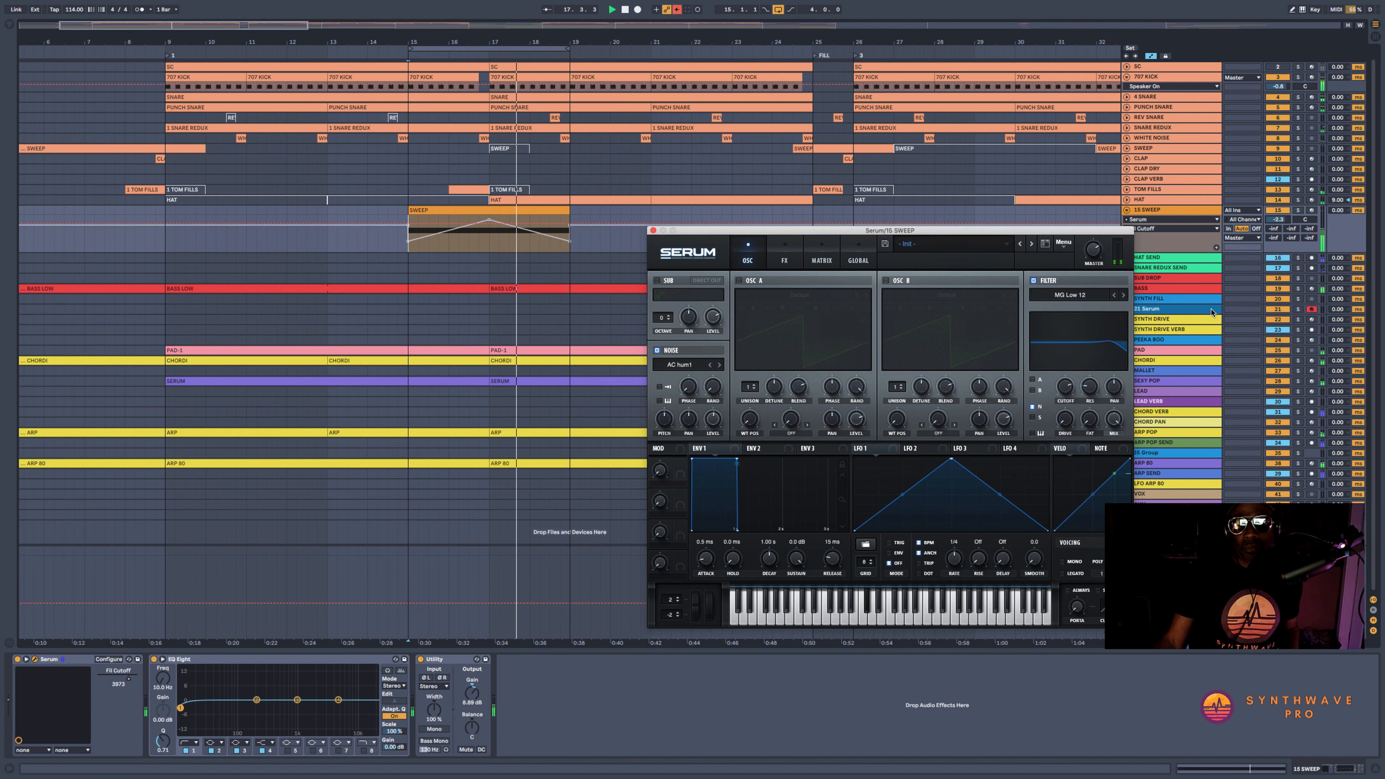
left_click(677, 10)
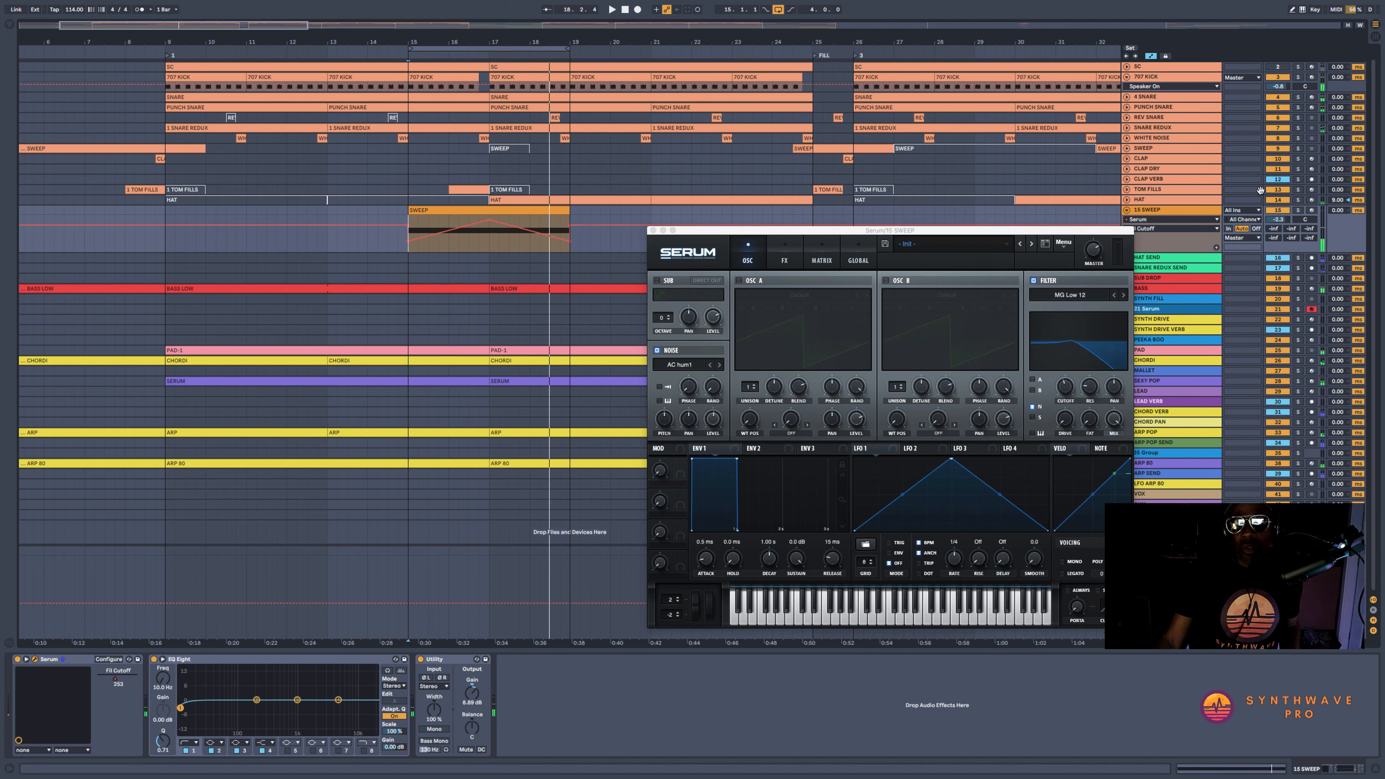
Add Serum's Reverb effect to the soloed sweep and adjust its mix, decay and size during playback
left_click(773, 263)
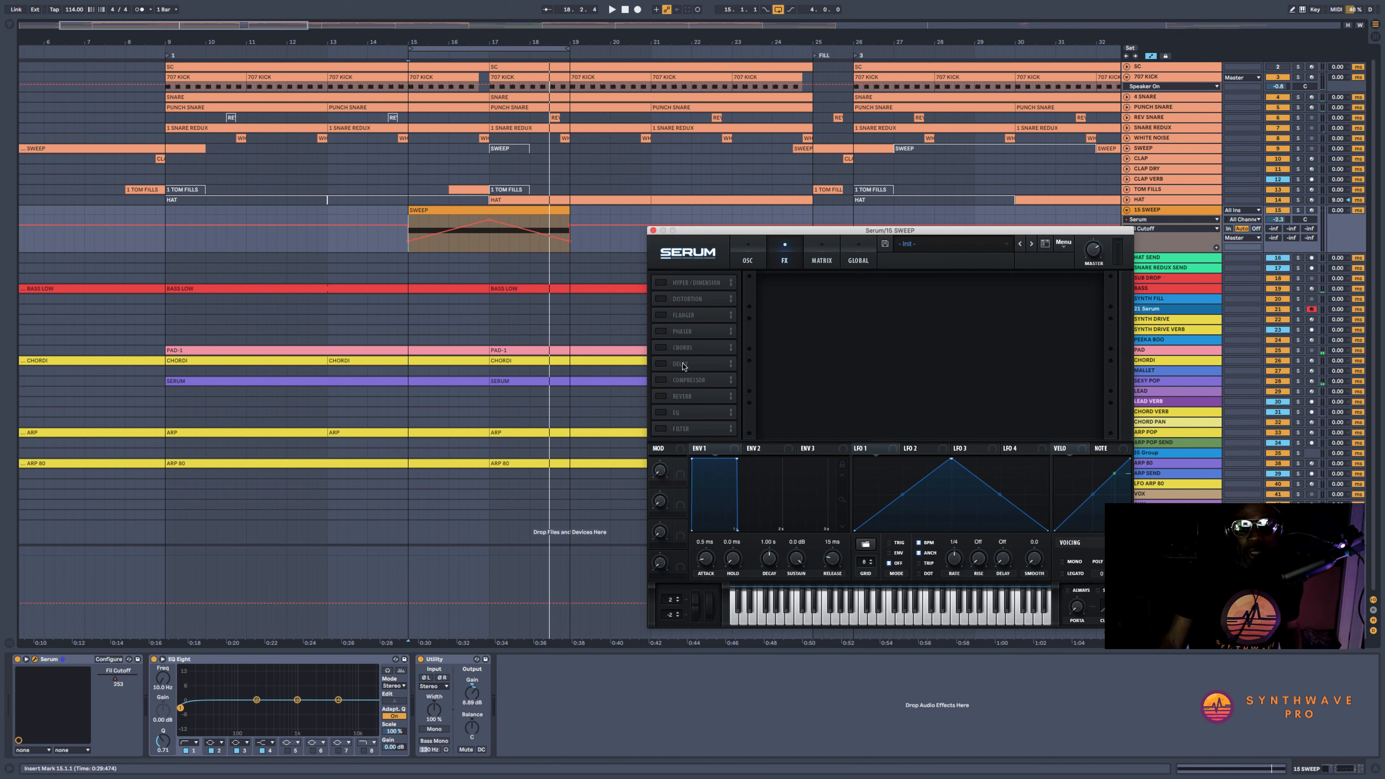
left_click(661, 397)
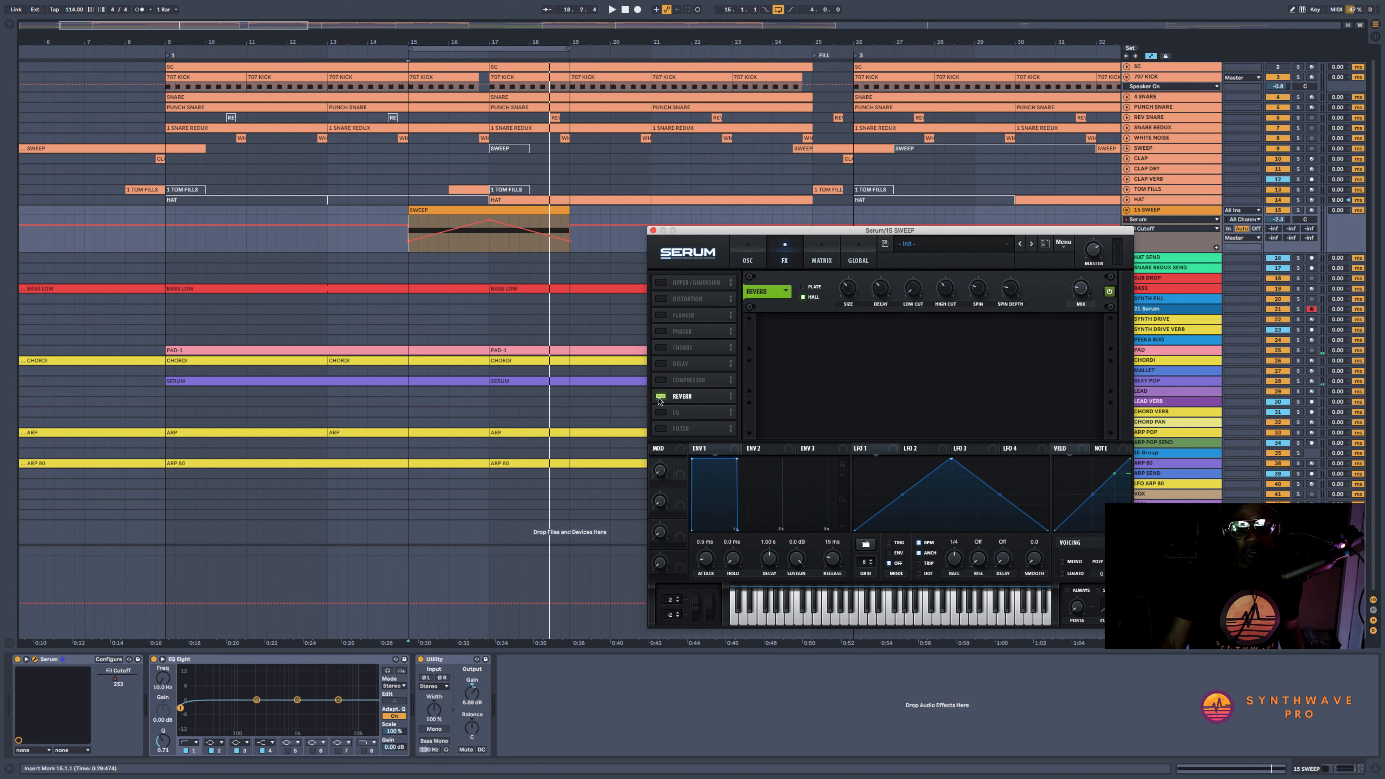
left_click(1079, 289)
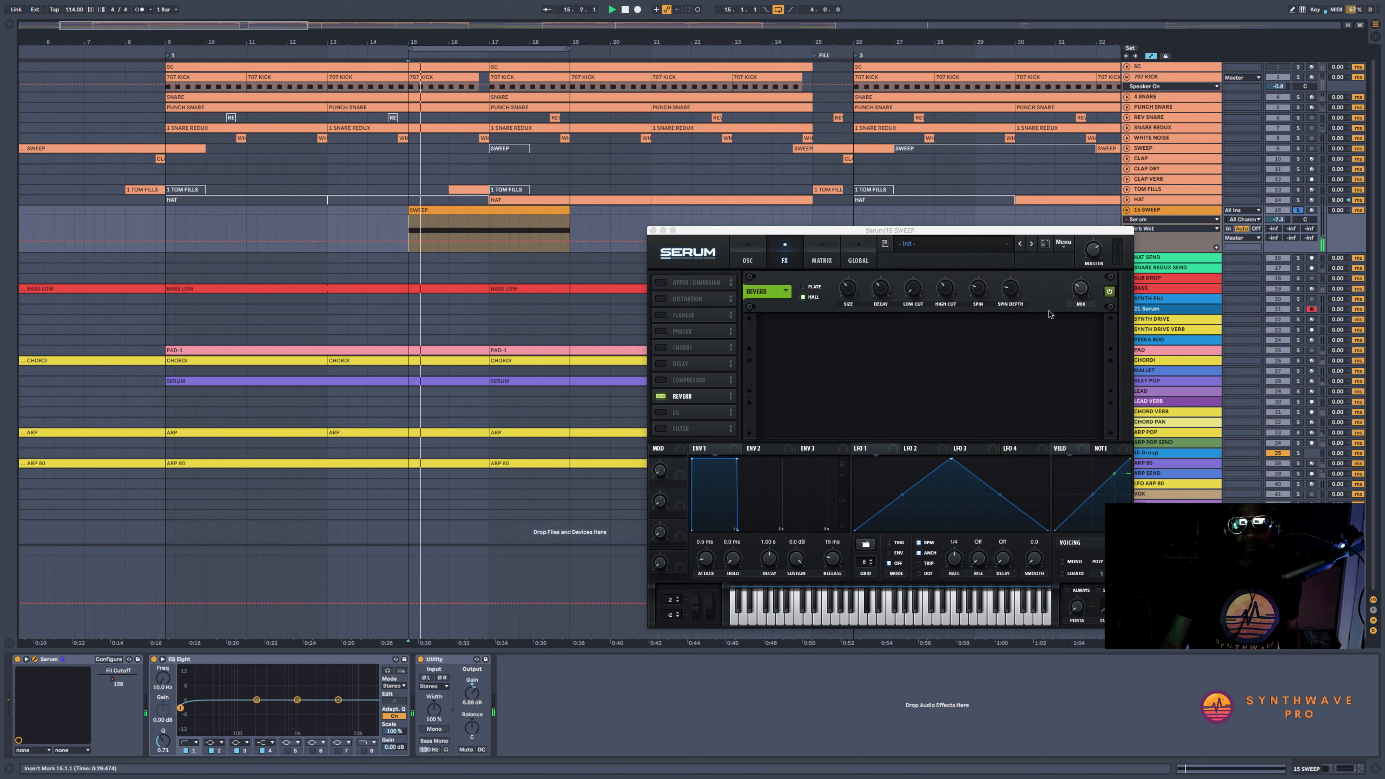
left_click(1082, 288)
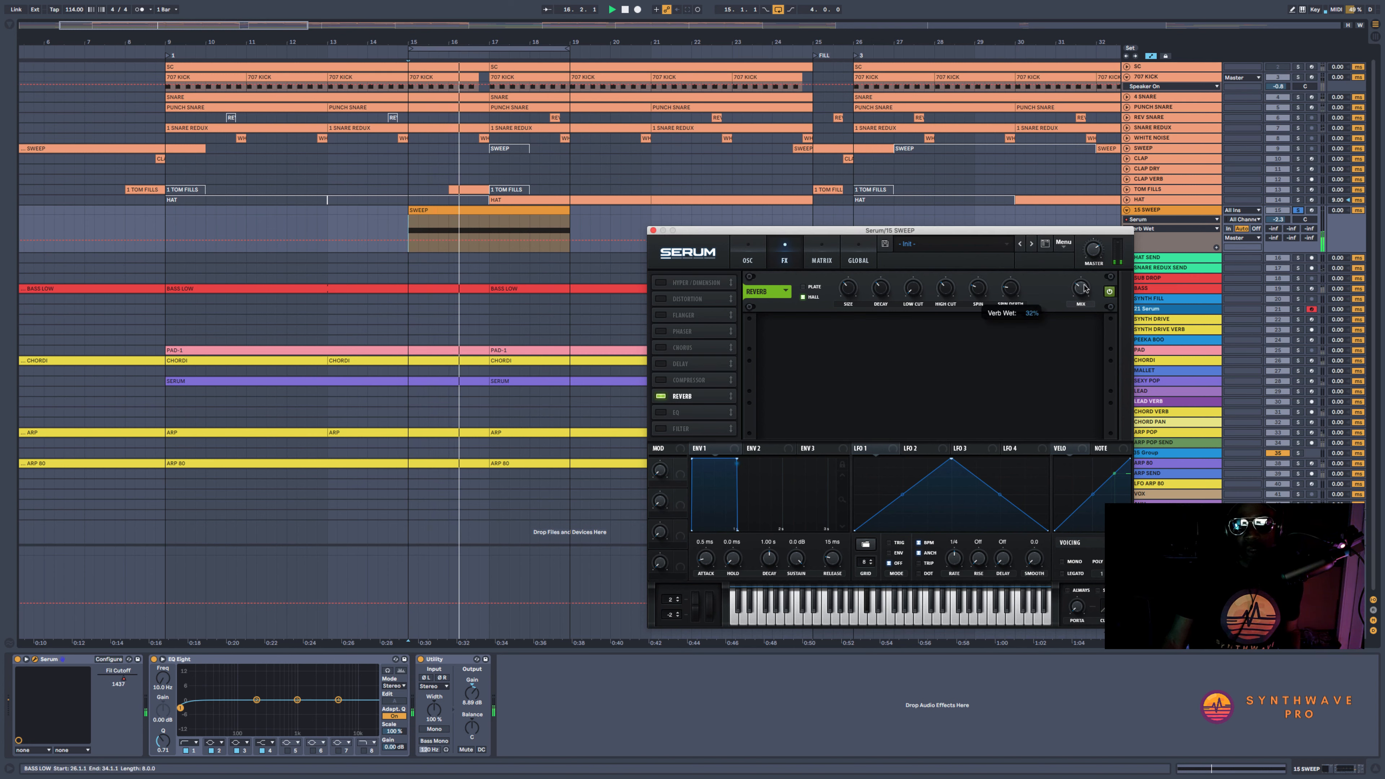
left_click(880, 289)
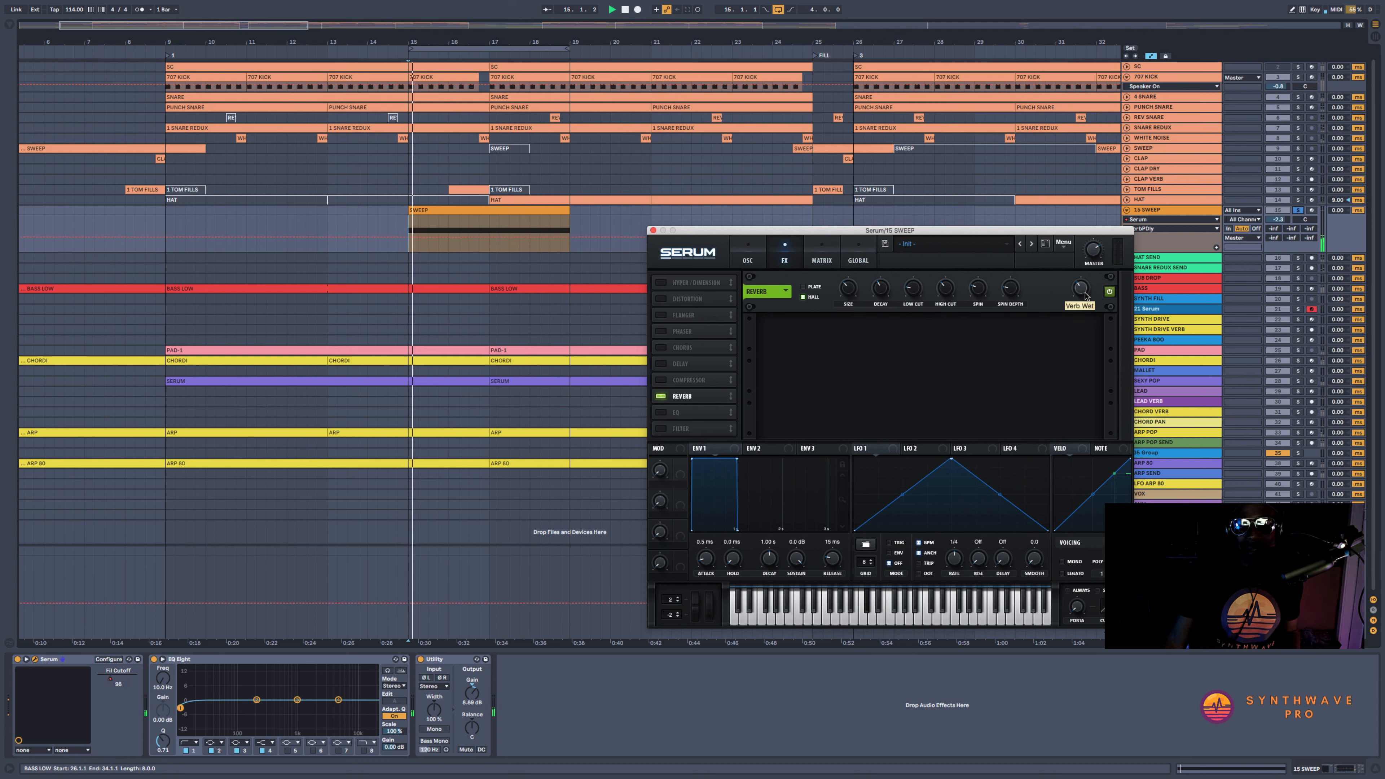
left_click(850, 286)
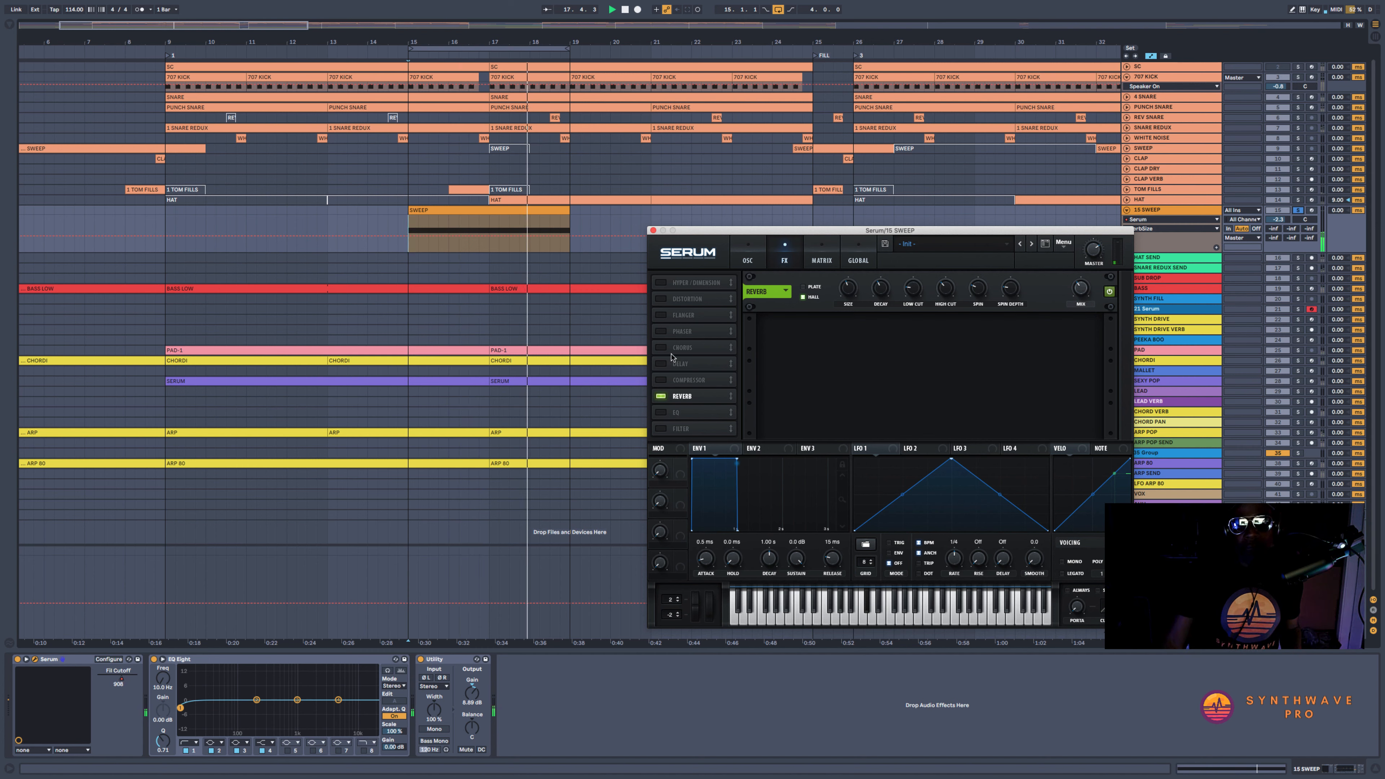
Add Serum's Chorus effect before the reverb and lower its mix
left_click(661, 347)
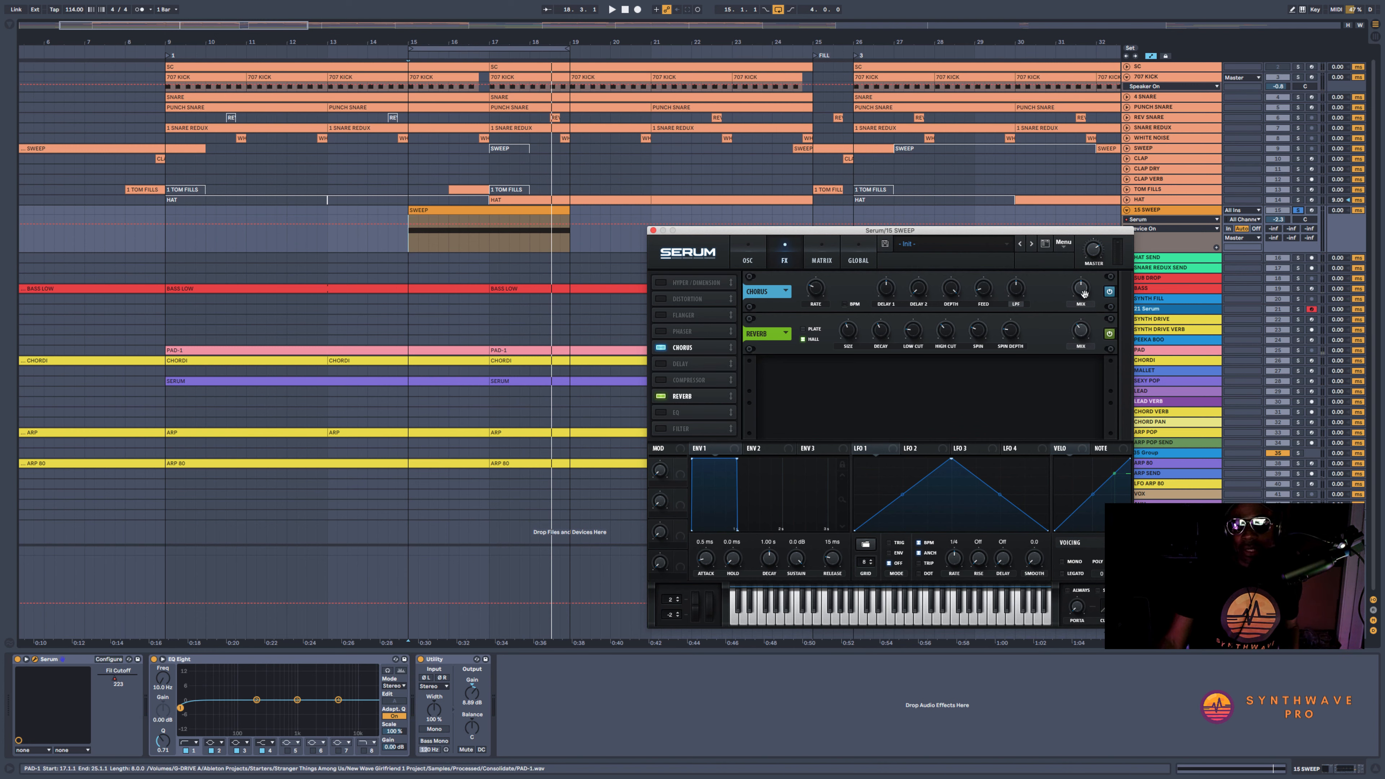
left_click_drag(1083, 294, 1084, 314)
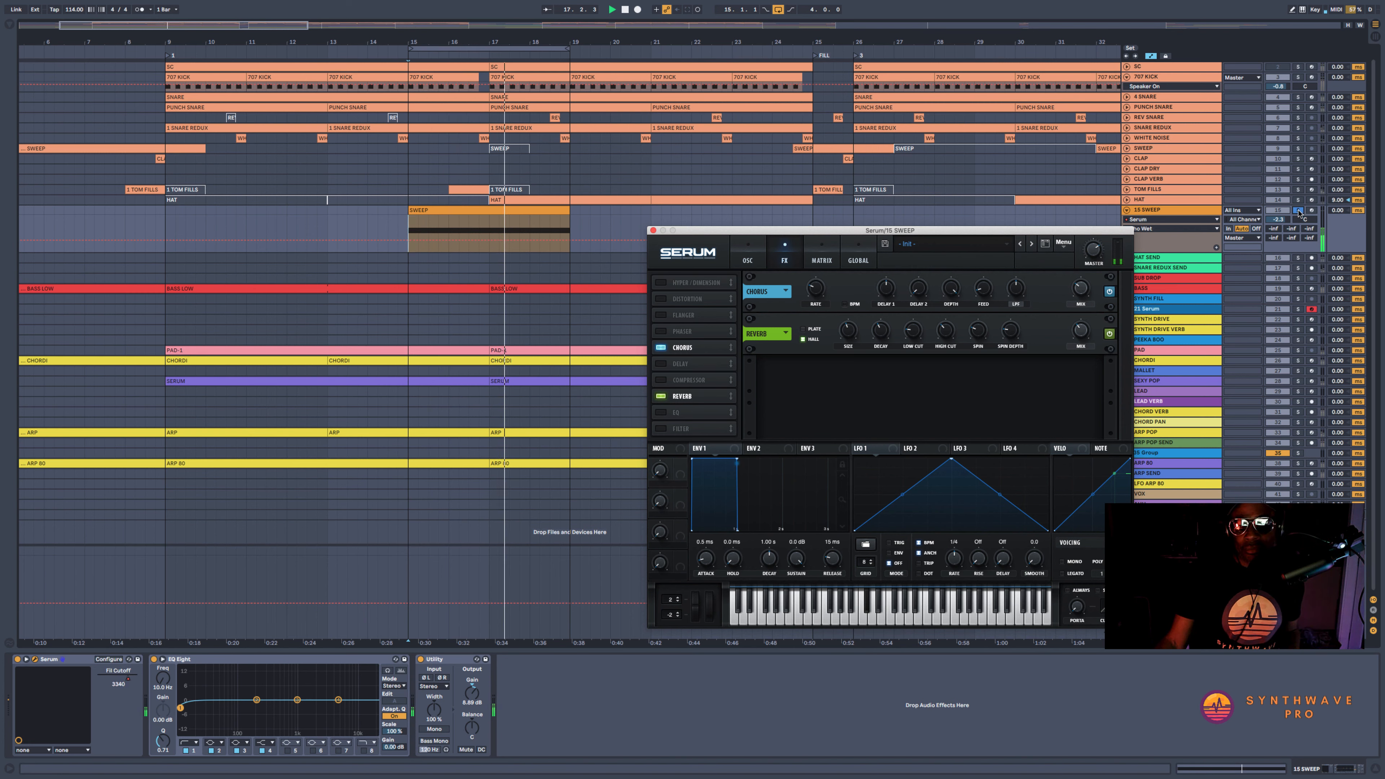
Unsolo the sweep track and raise its level in the full mix with about -1.8 dB track volume and Serum's master volume
left_click(1298, 211)
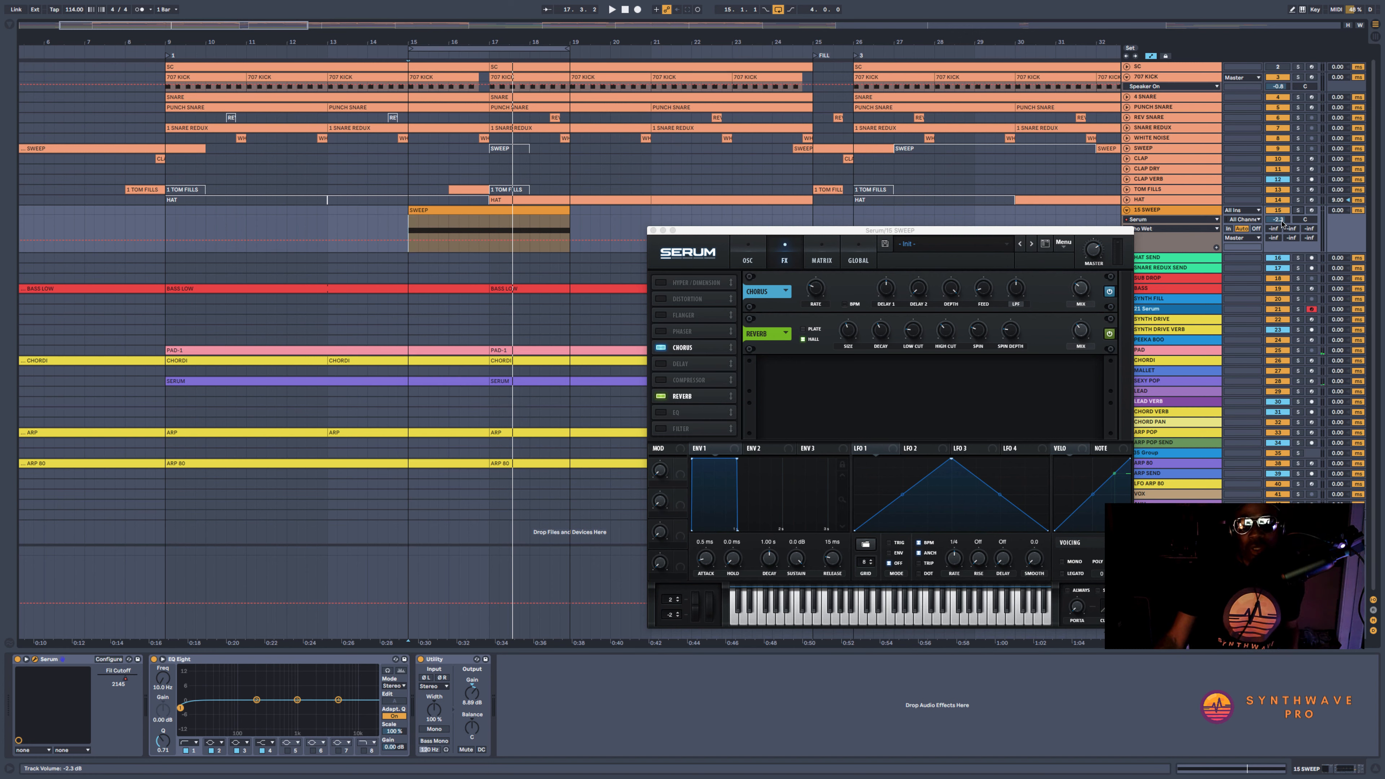
left_click_drag(1282, 223, 1282, 219)
key("space")
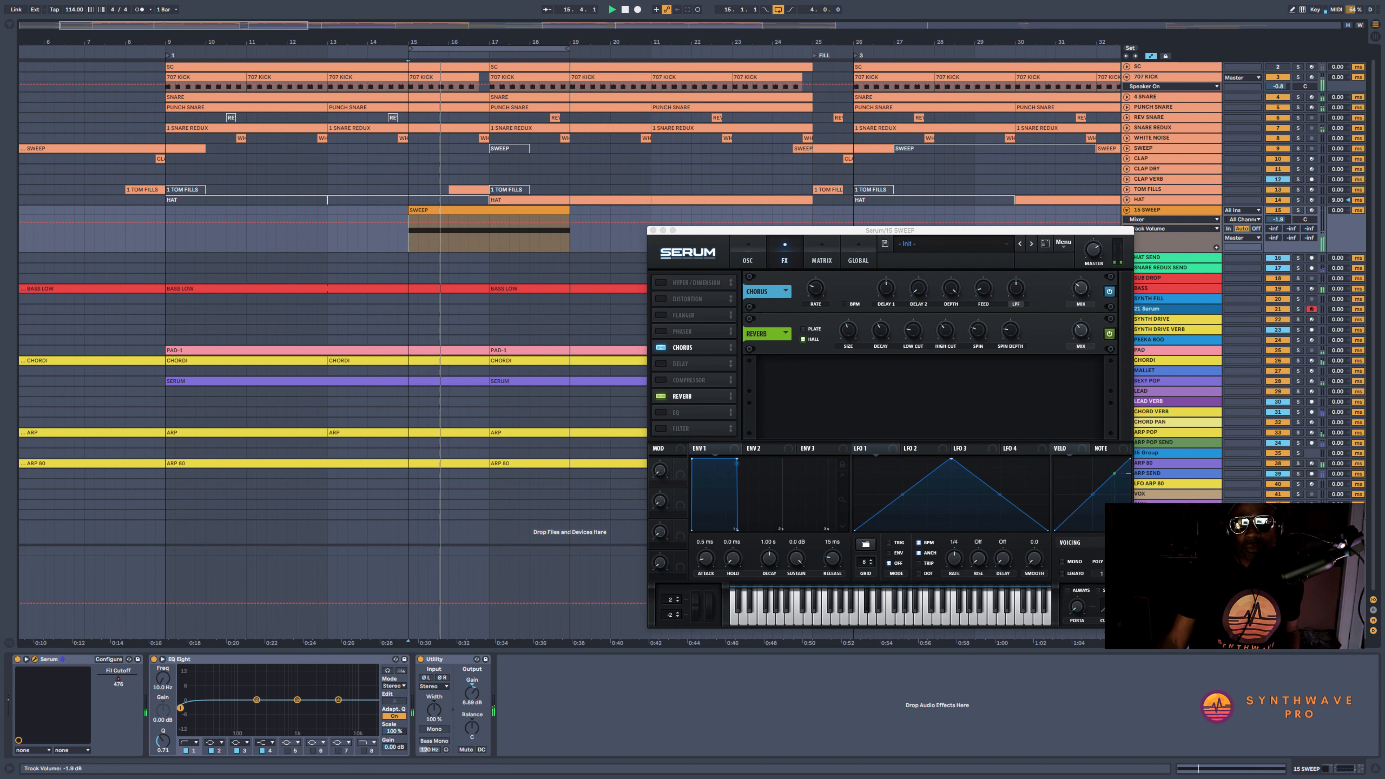
left_click(1092, 248)
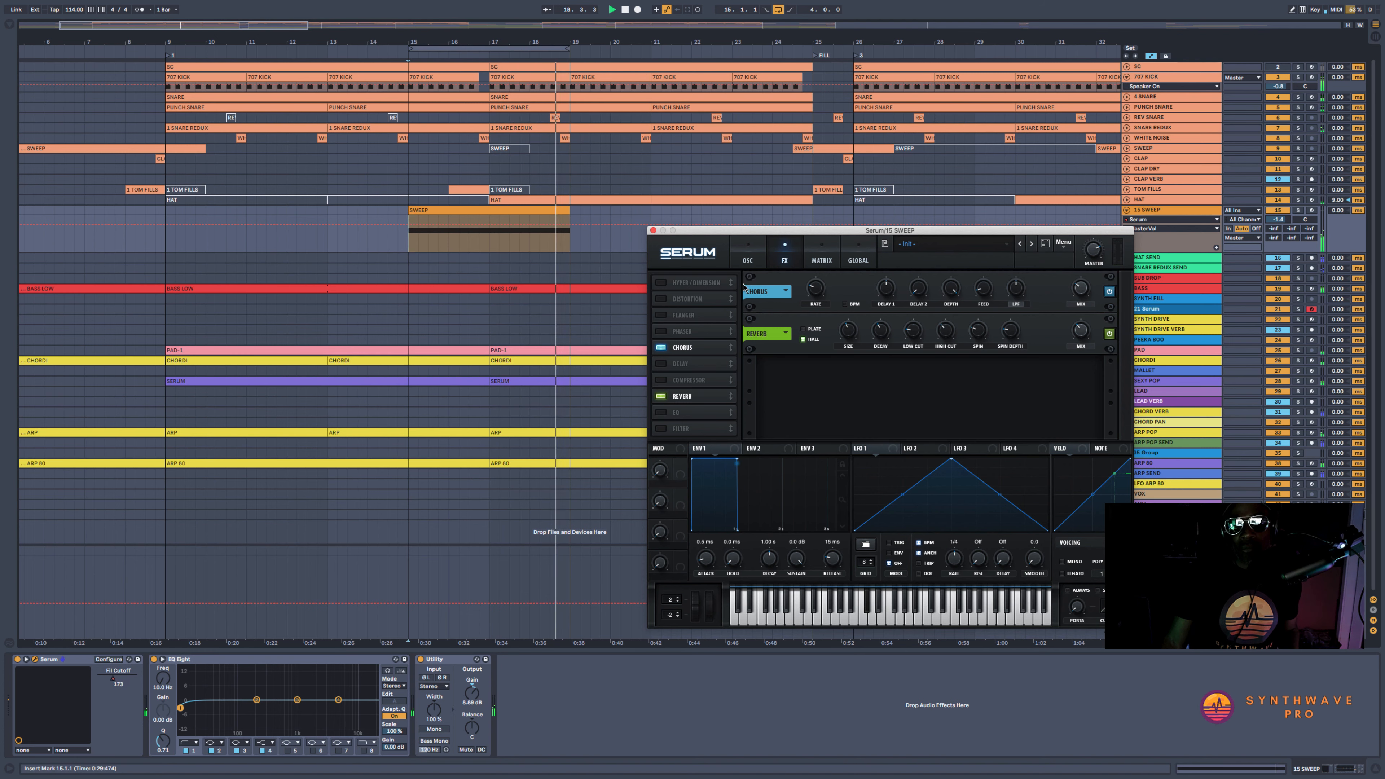
Extend Serum's filter cutoff automation beyond the end of the SWEEP clip so it keeps falling after bar 19
left_click(748, 258)
left_click(1066, 386)
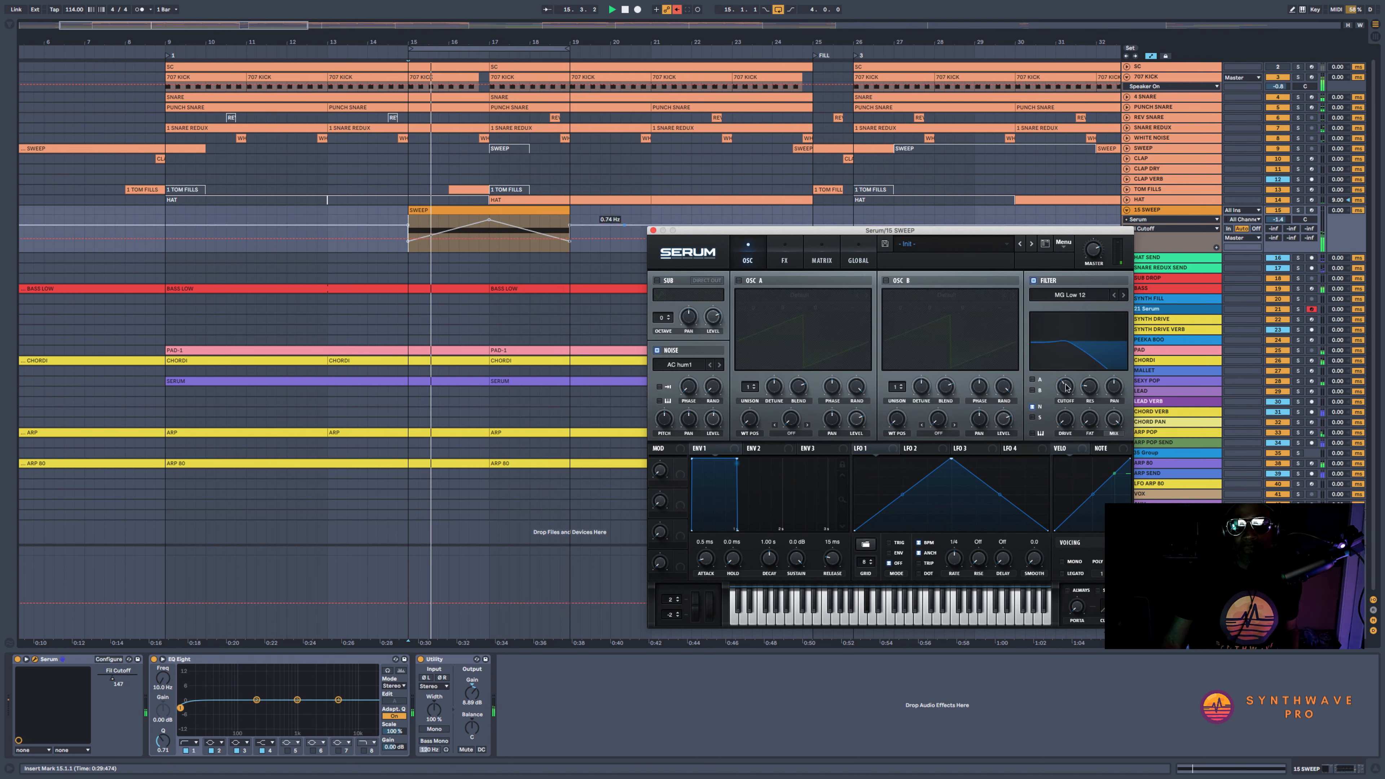
left_click(609, 236)
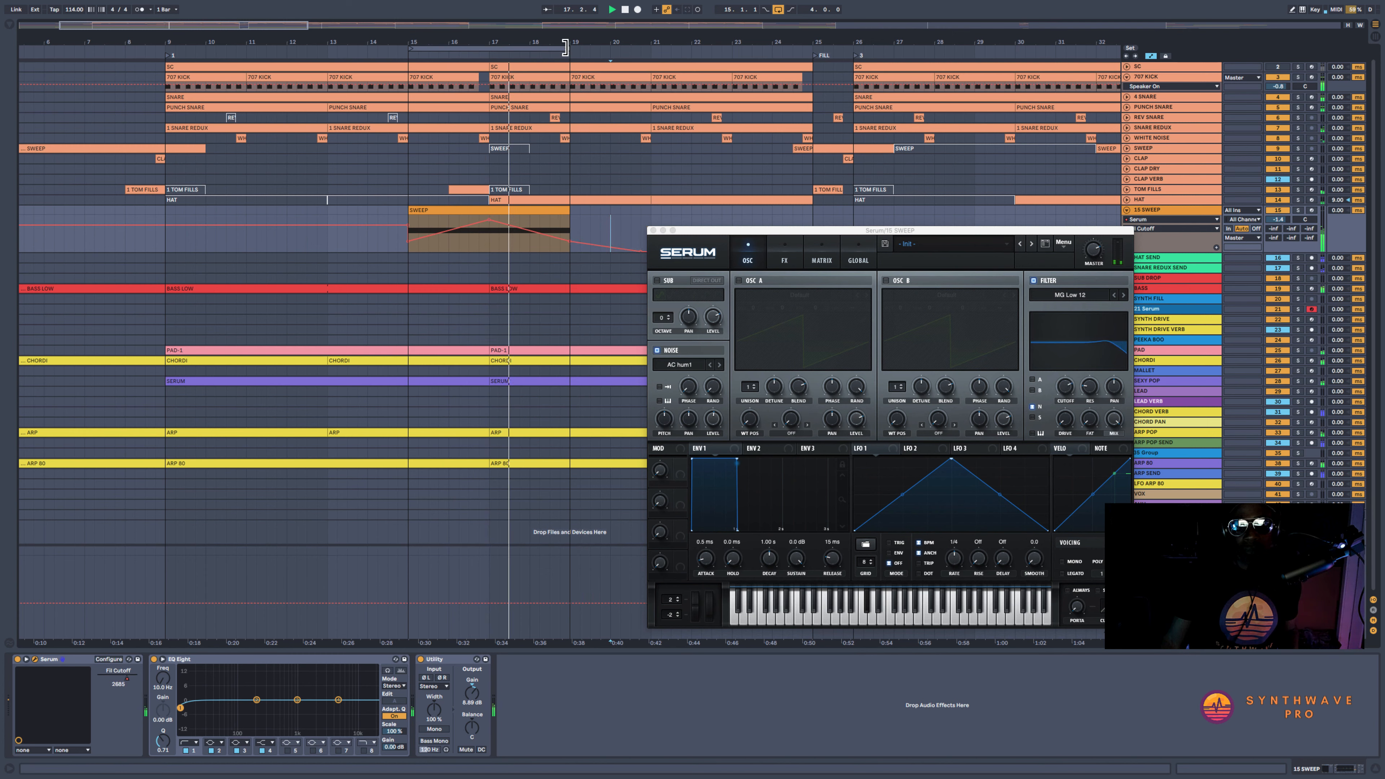
Extend the arrangement loop to 20.3, raise the sweep track's volume slightly, and close the Serum window after playback
left_click_drag(565, 47, 631, 48)
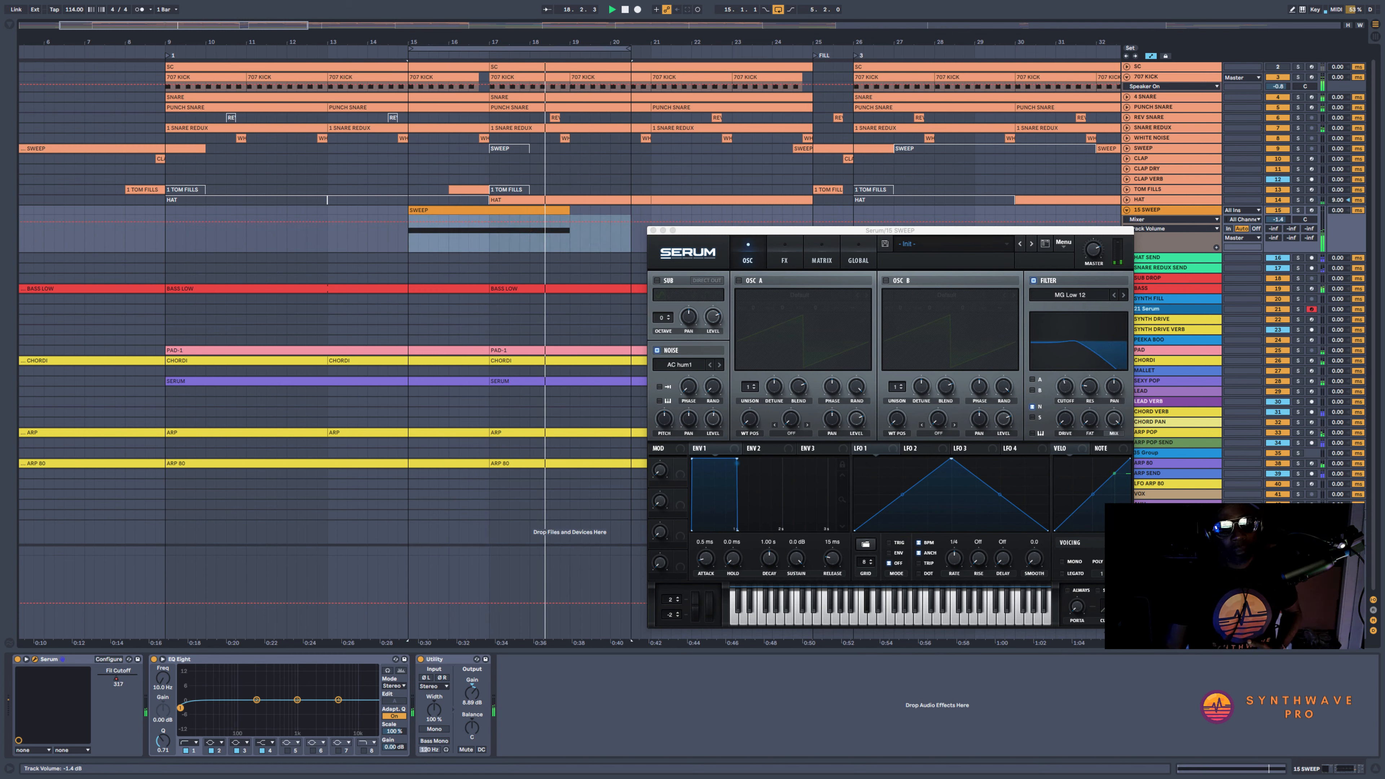
left_click_drag(1282, 221, 1282, 218)
key("space")
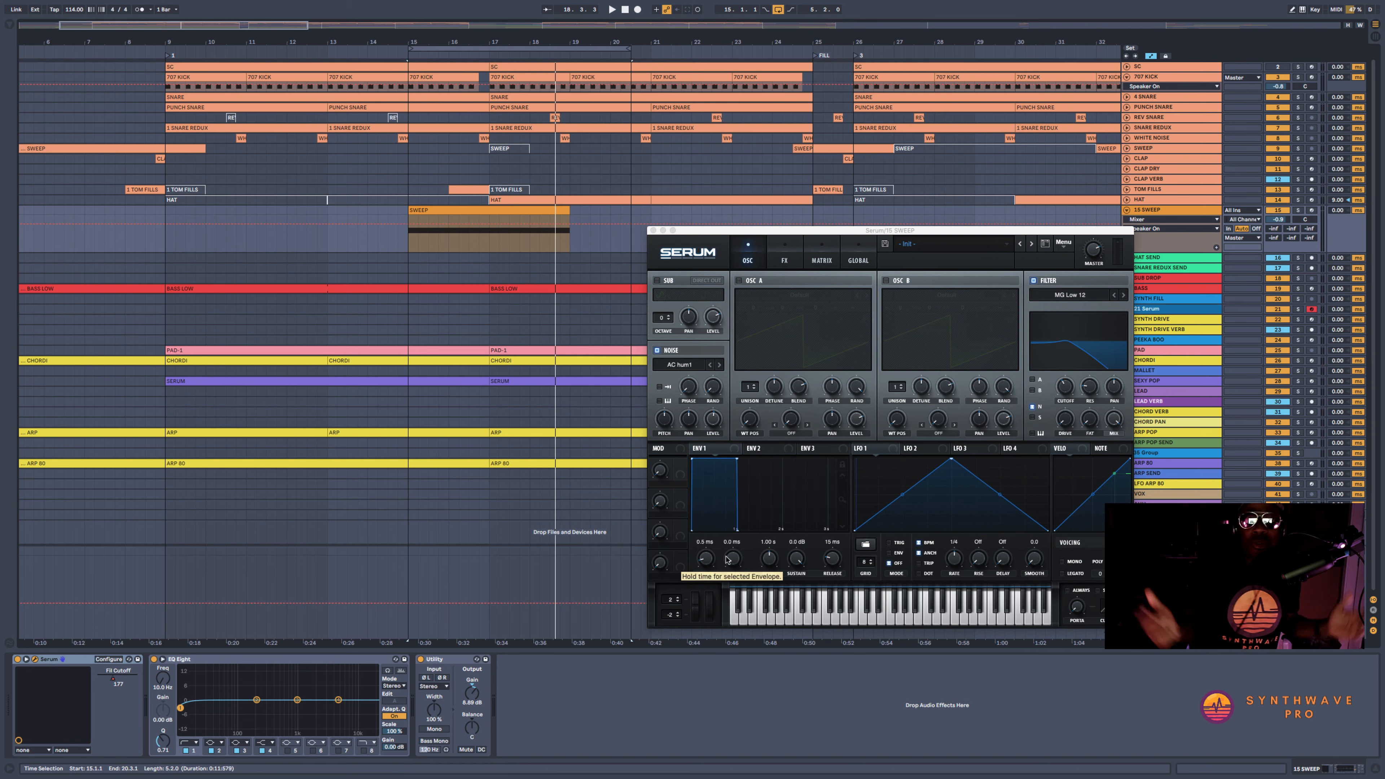
left_click(653, 230)
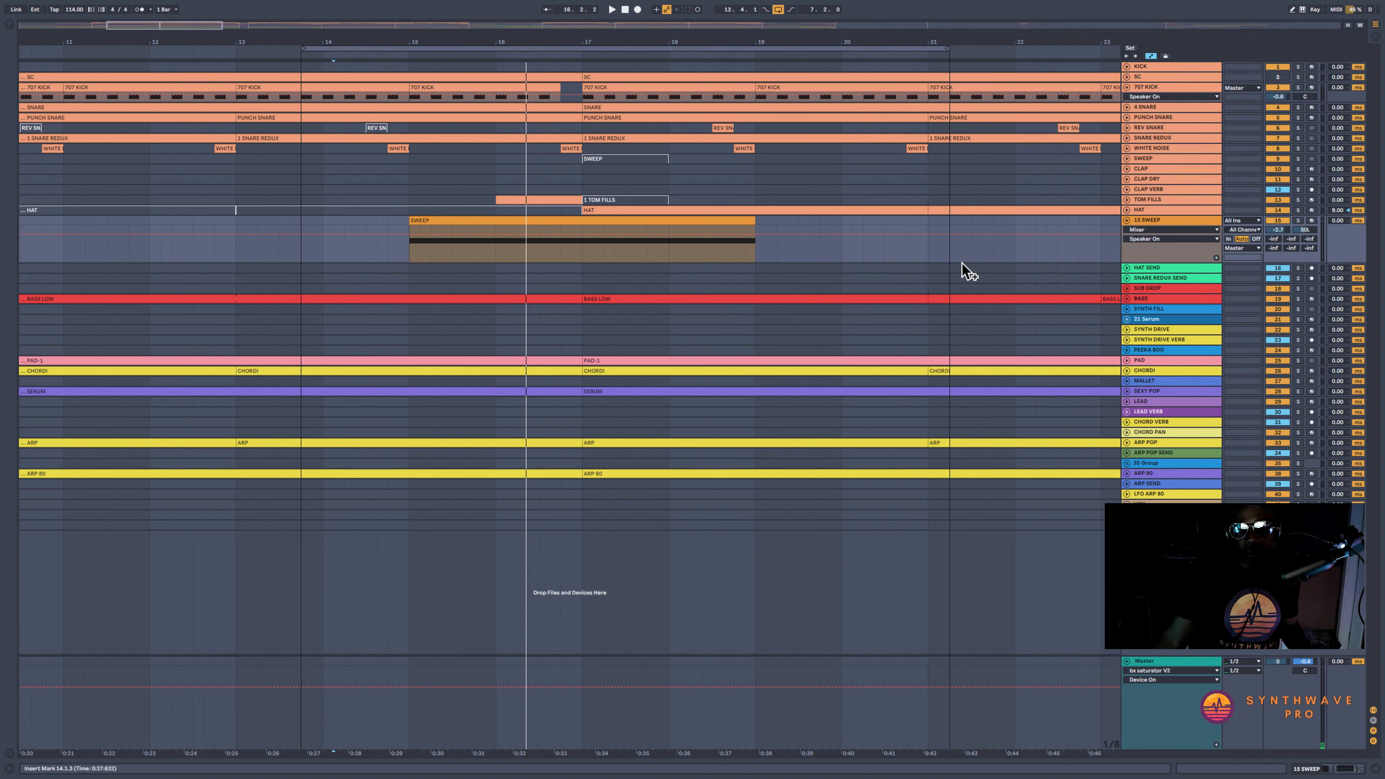
Add an audio track named SOURCE below HAT and place the 84BPM_SRK_10_Fill sample on it at 16.4
left_click(1191, 209)
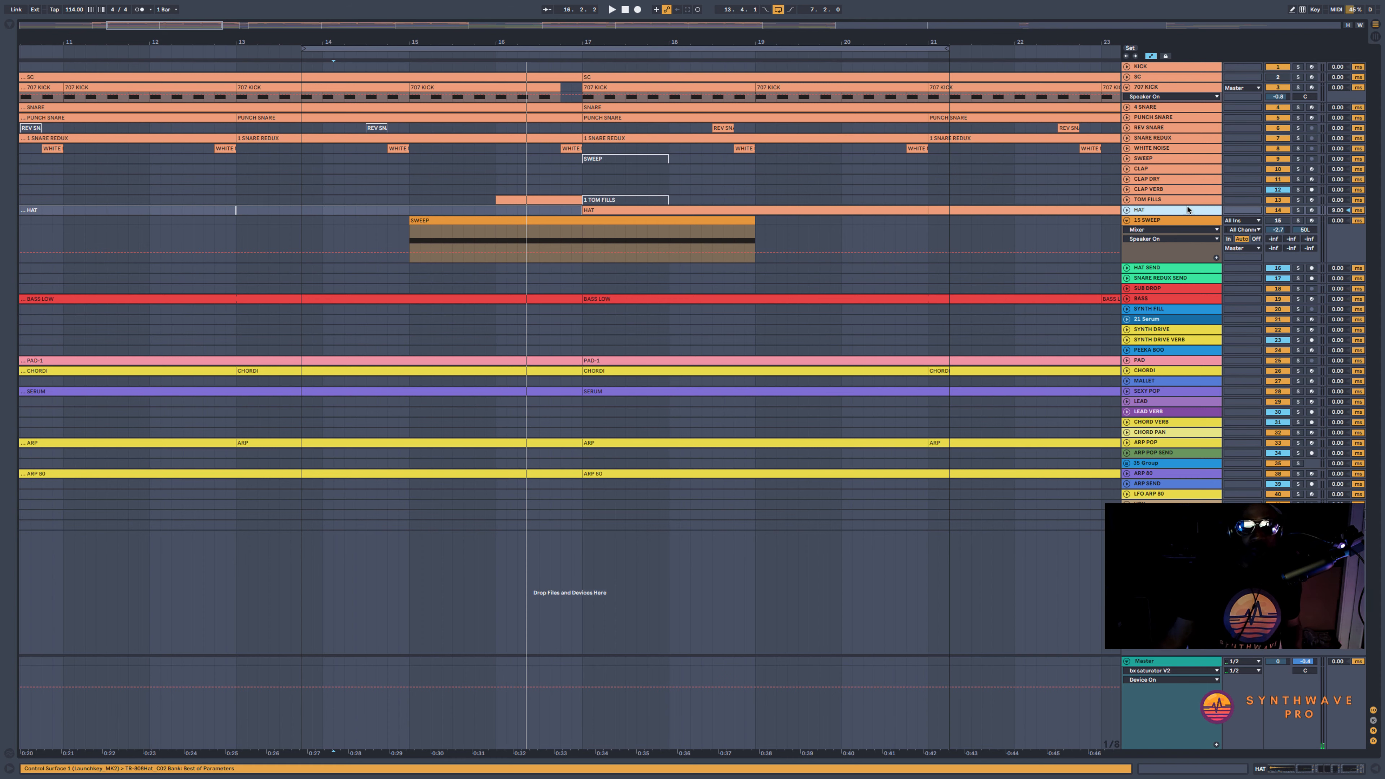
key("ctrl+t")
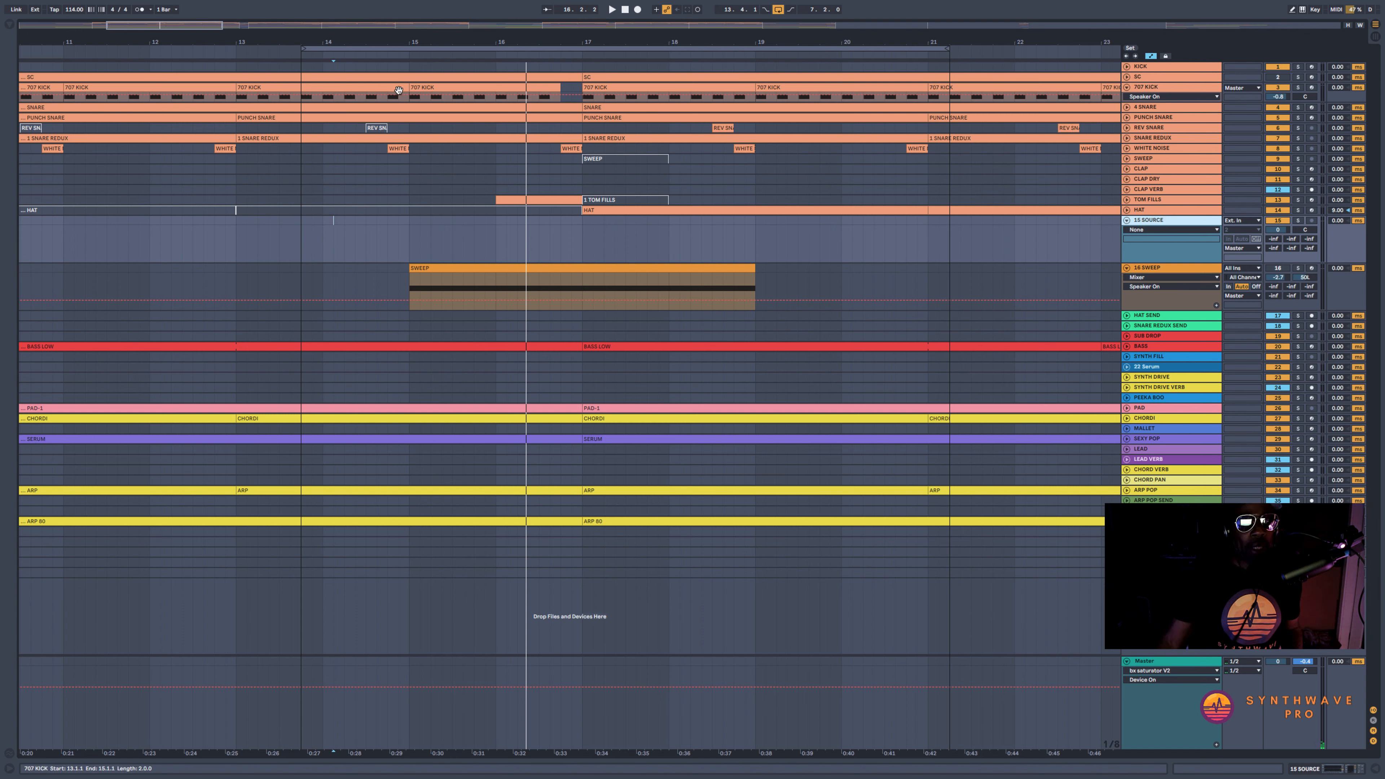
left_click(11, 25)
left_click_drag(177, 266, 856, 240)
left_click(9, 26)
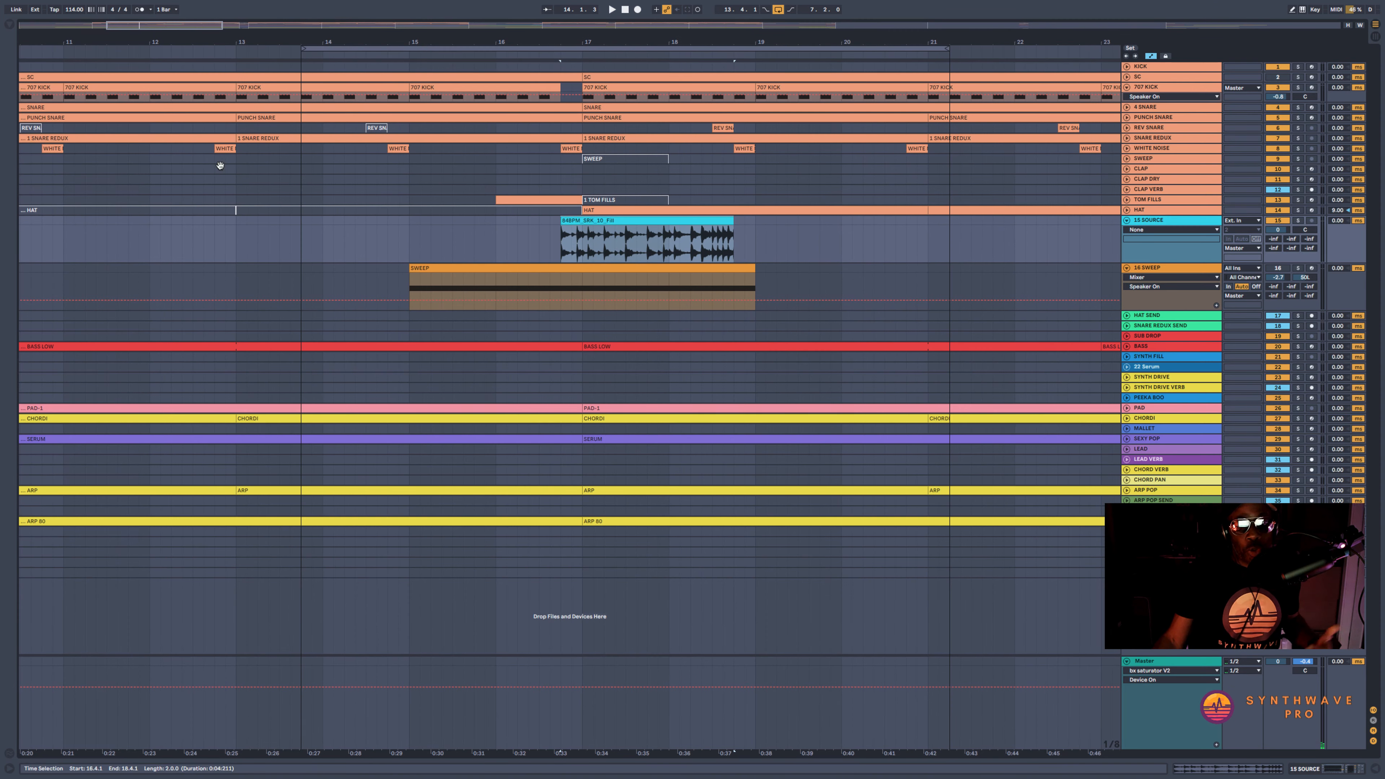
Lower the SOURCE track's volume, solo it, and play the drum fill clip
left_click(702, 241)
left_click_drag(1278, 230, 1277, 241)
left_click(561, 240)
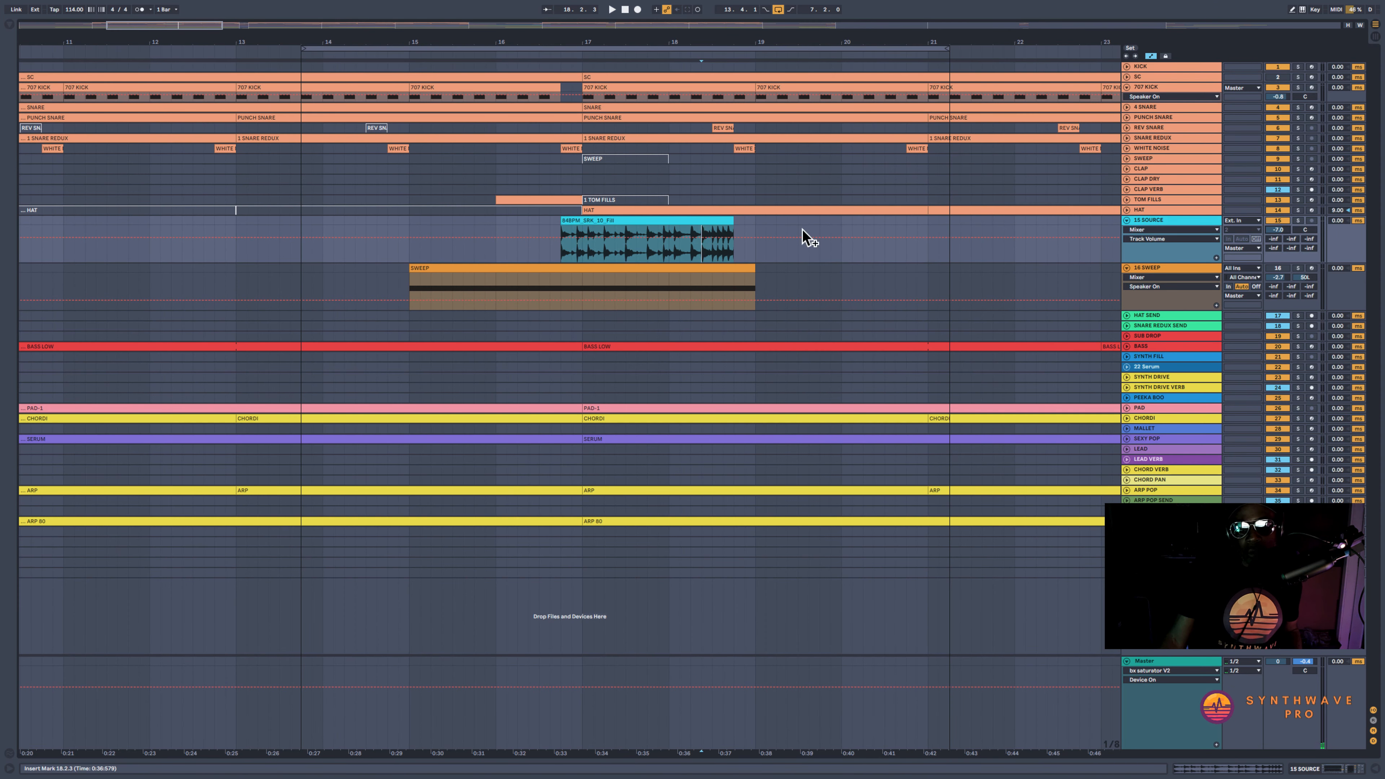
left_click(1297, 221)
left_click(622, 221)
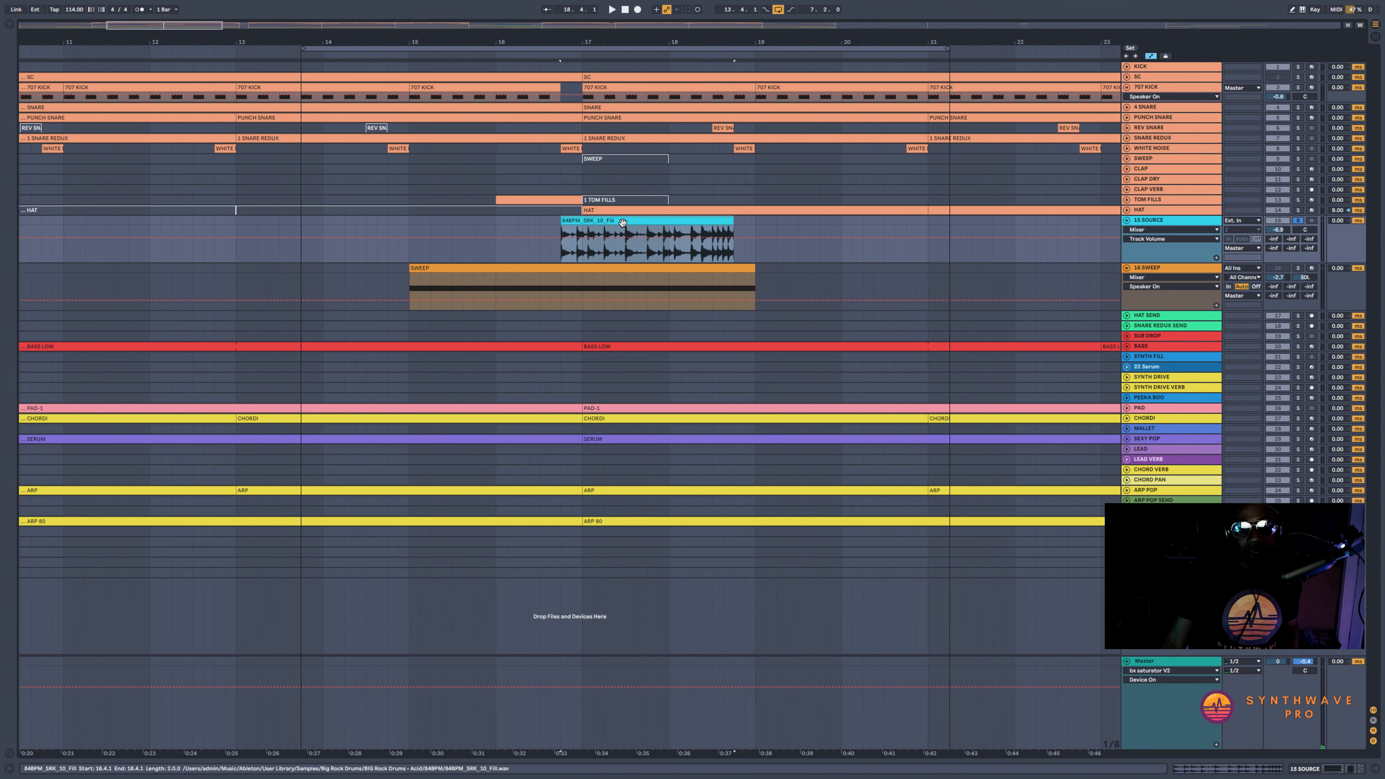
key("space")
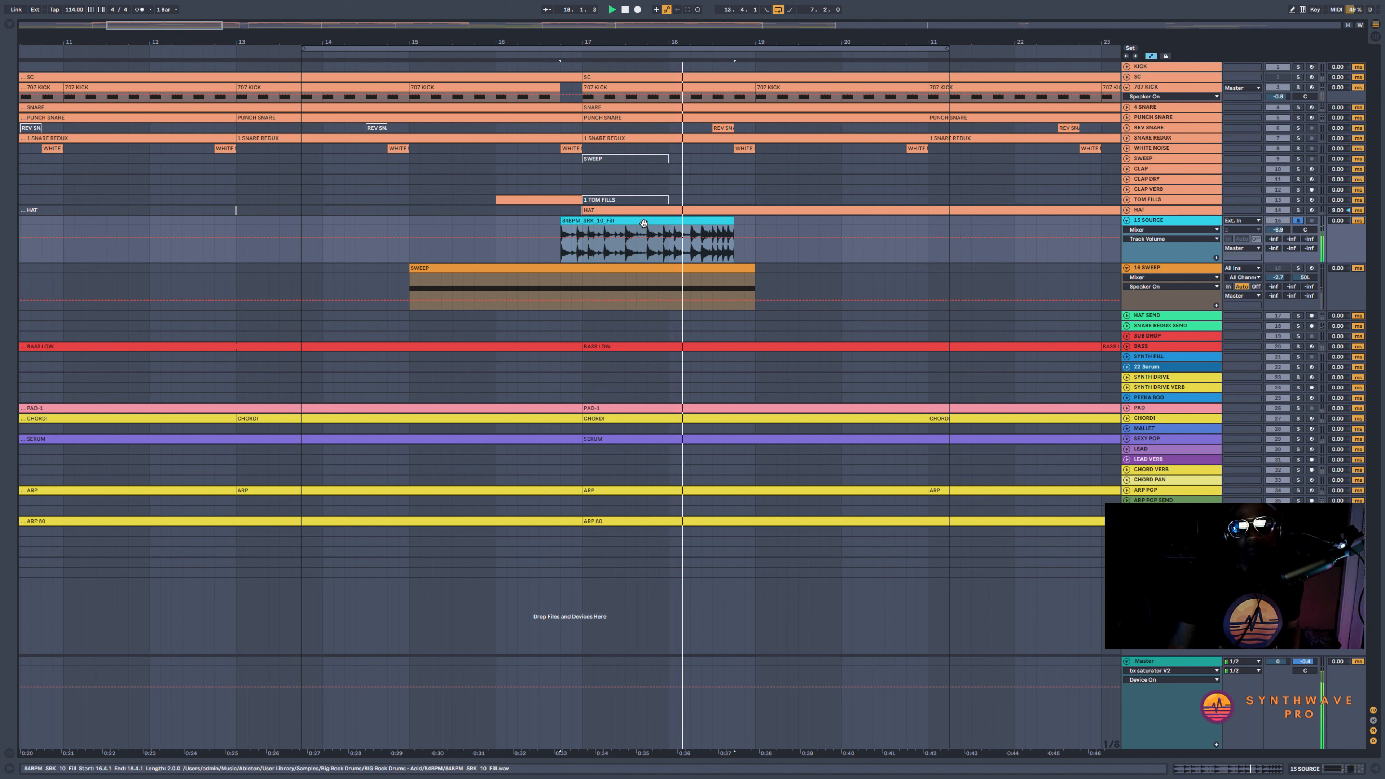
Turn off Warp for the drum fill clip and return to the SOURCE track's devices
double_click(709, 221)
left_click(129, 304)
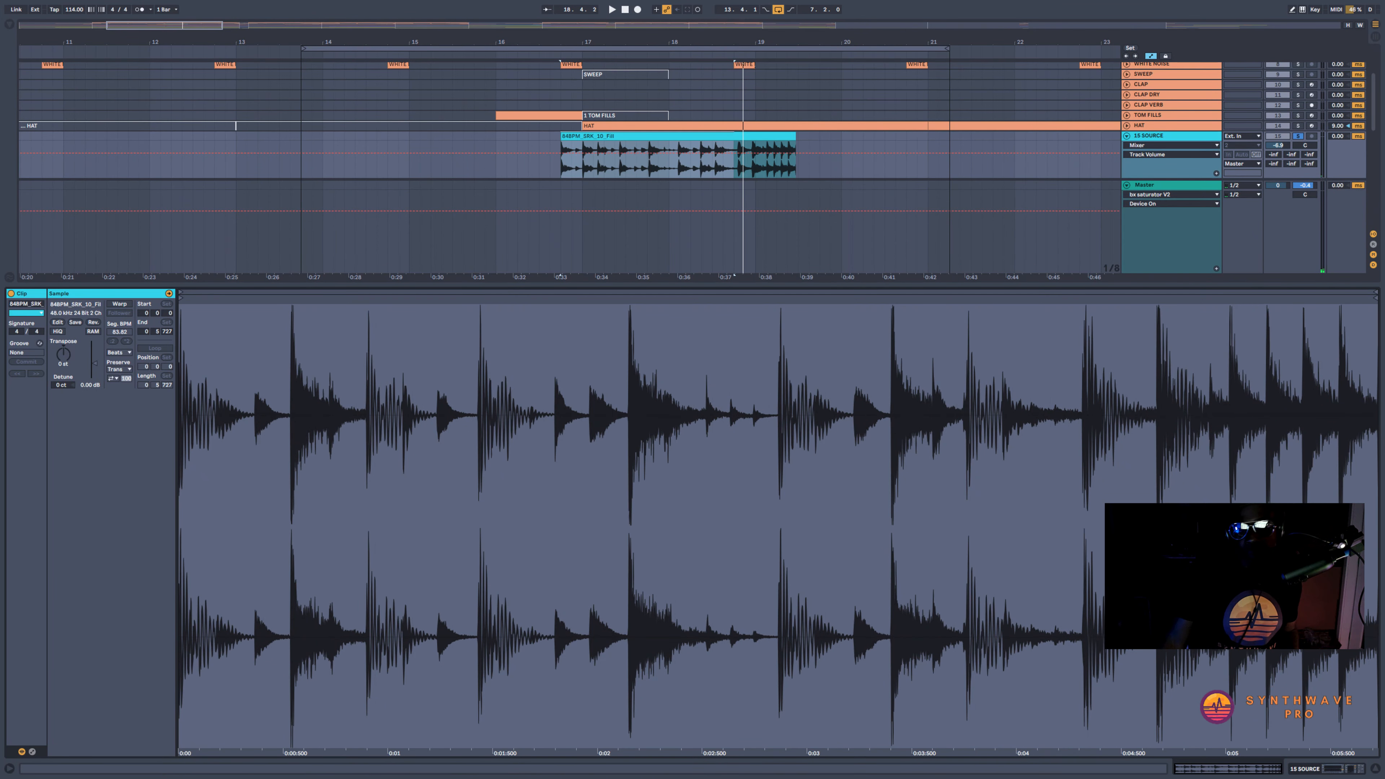
left_click(1337, 772)
Play the end of the drum fill, split the clip just before its last hit, and delete everything ahead of that hit
left_click_drag(786, 29, 785, 71)
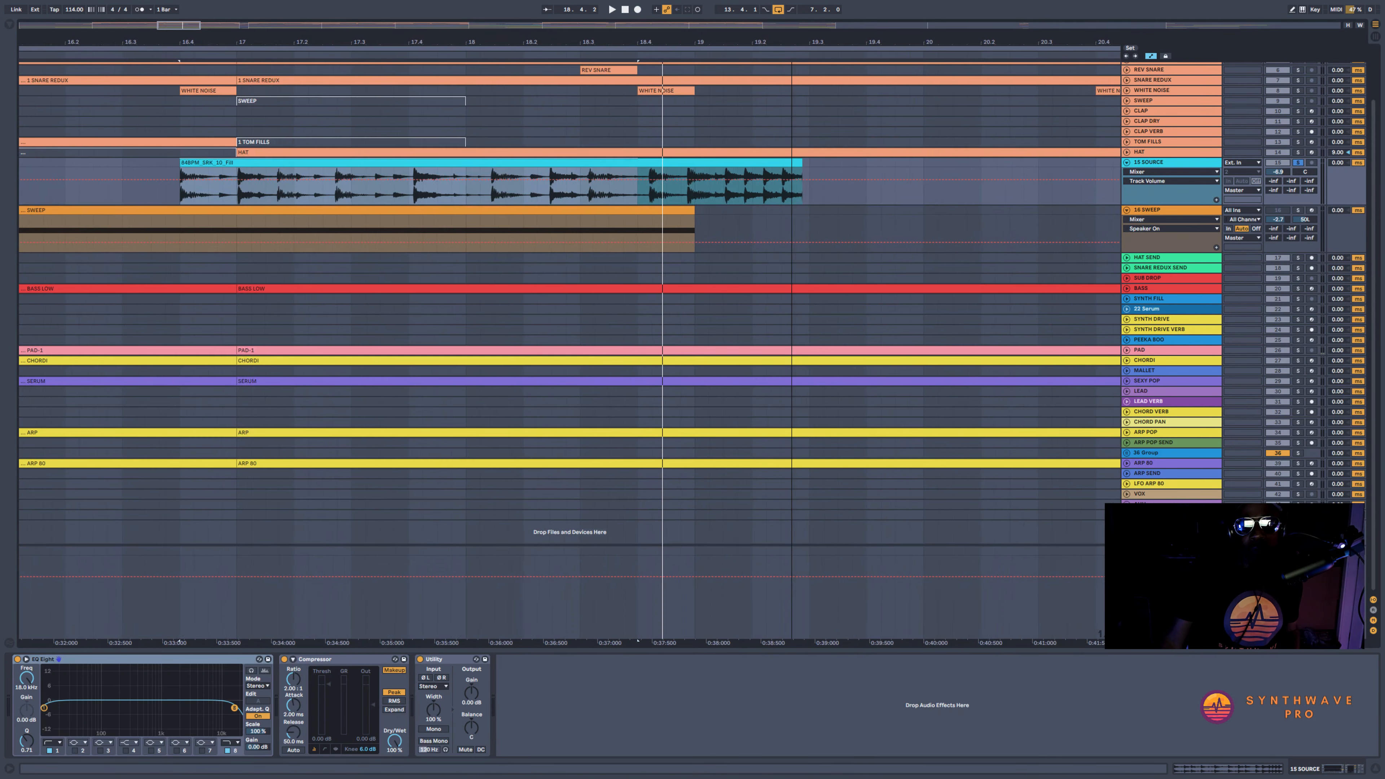
left_click(679, 198)
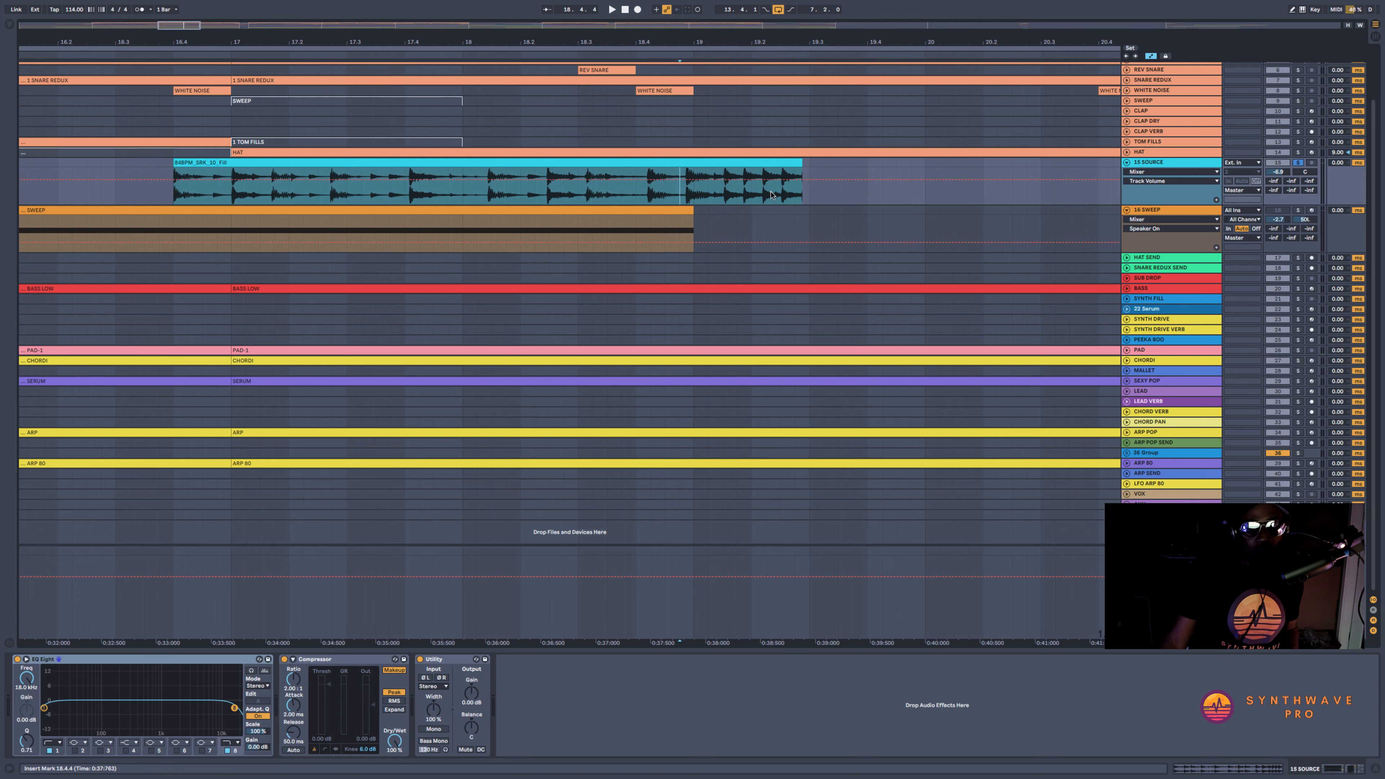
key("space")
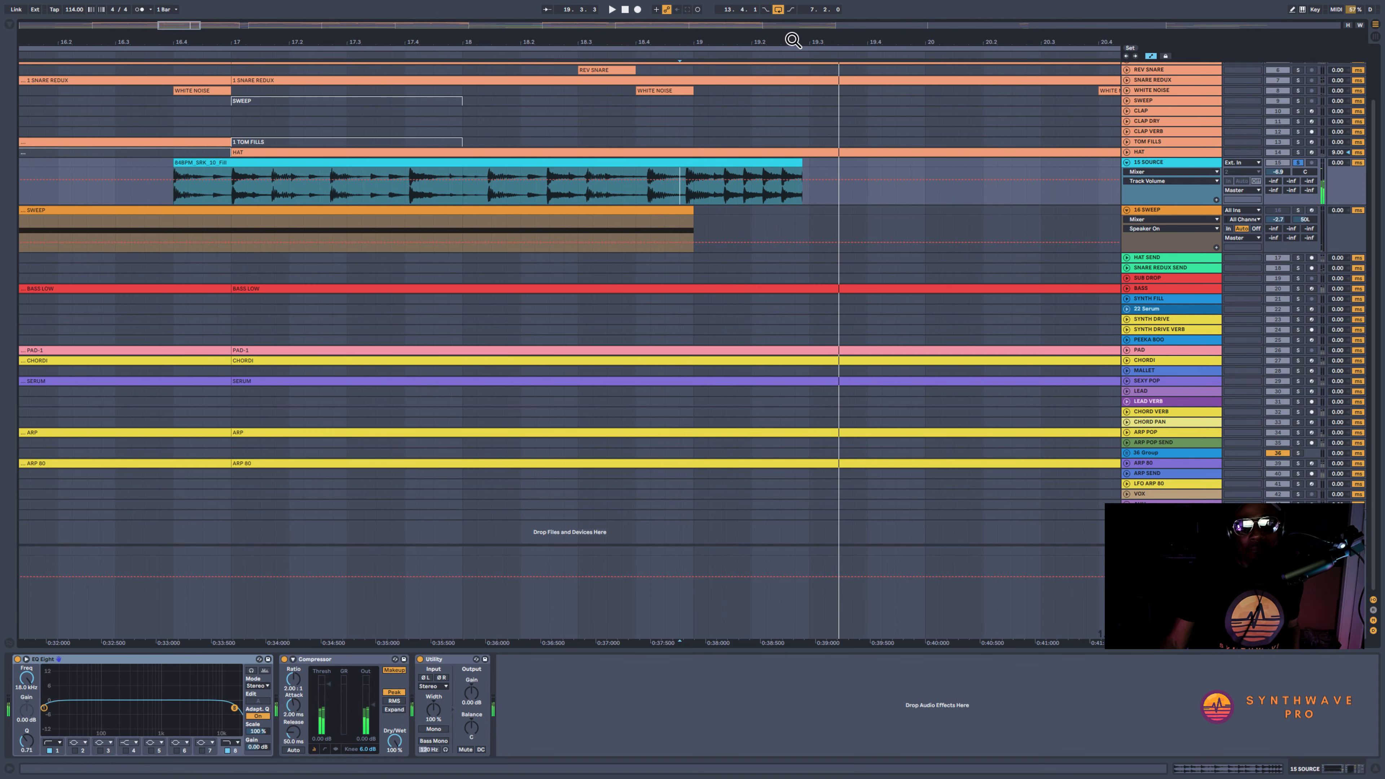
scroll(790, 109, "up", 2)
left_click(776, 196)
key("super+e")
left_click(761, 163)
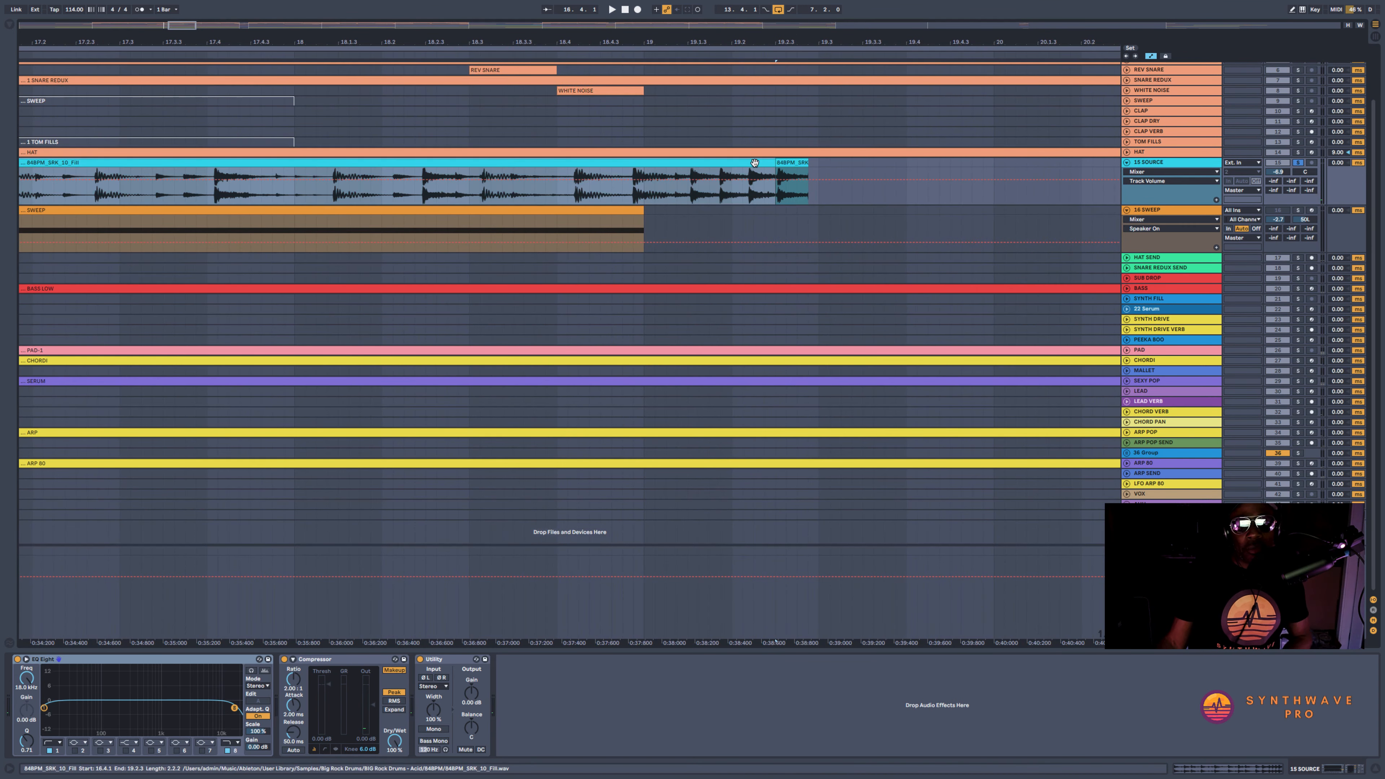
key("Delete")
Move the remaining drum hit on the SOURCE track to 18.1.3 and play it
left_click_drag(792, 163, 367, 163)
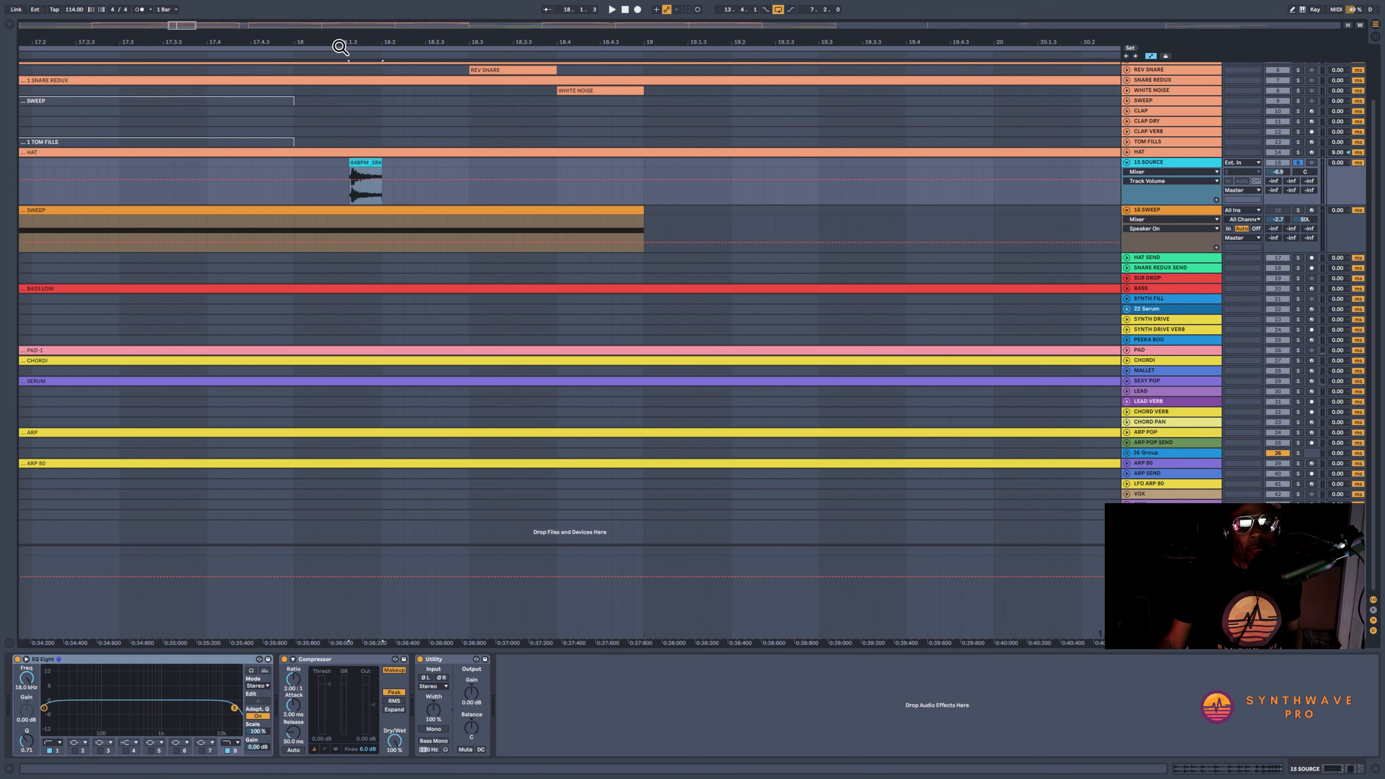
scroll(362, 164, "up", 6)
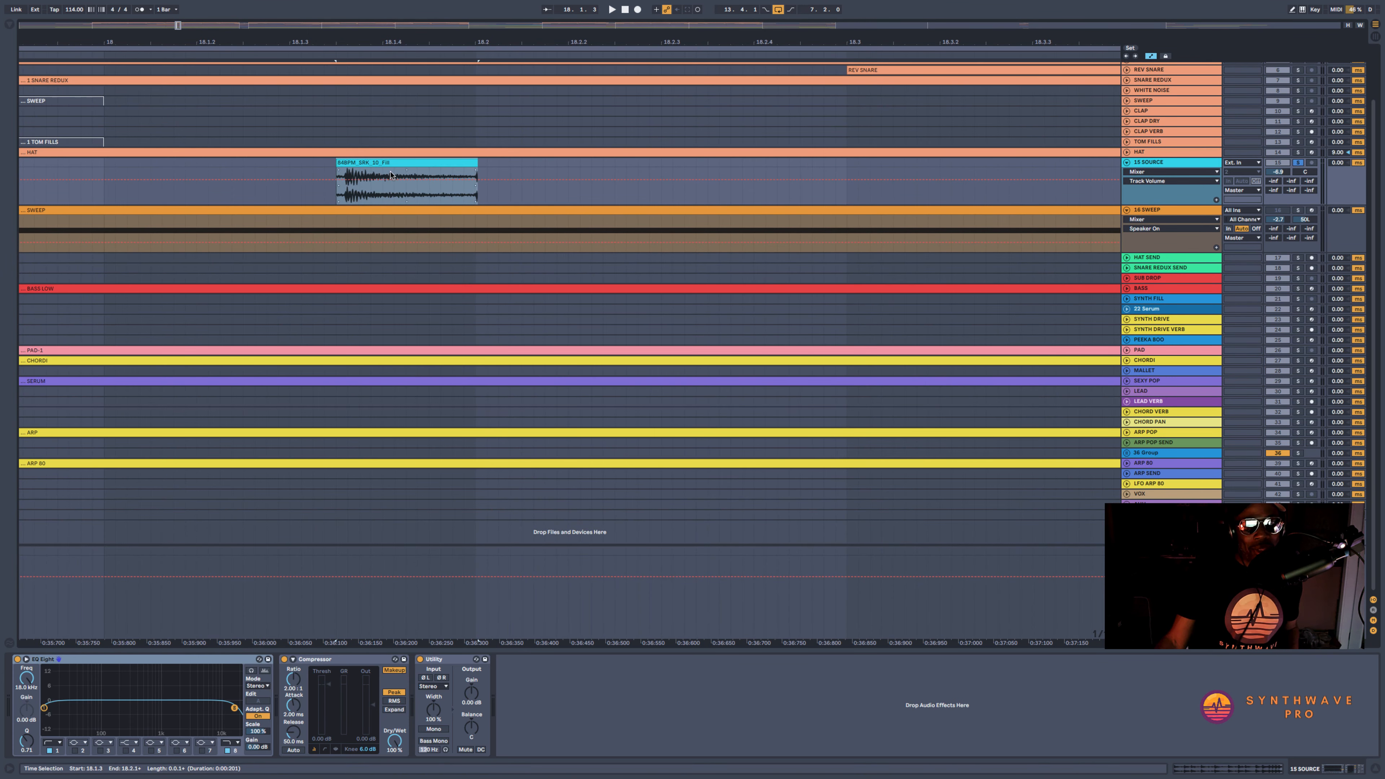
key("space")
Hide the automation lanes, trim the drum hit clip slightly at its end and start, and play the result
key("a")
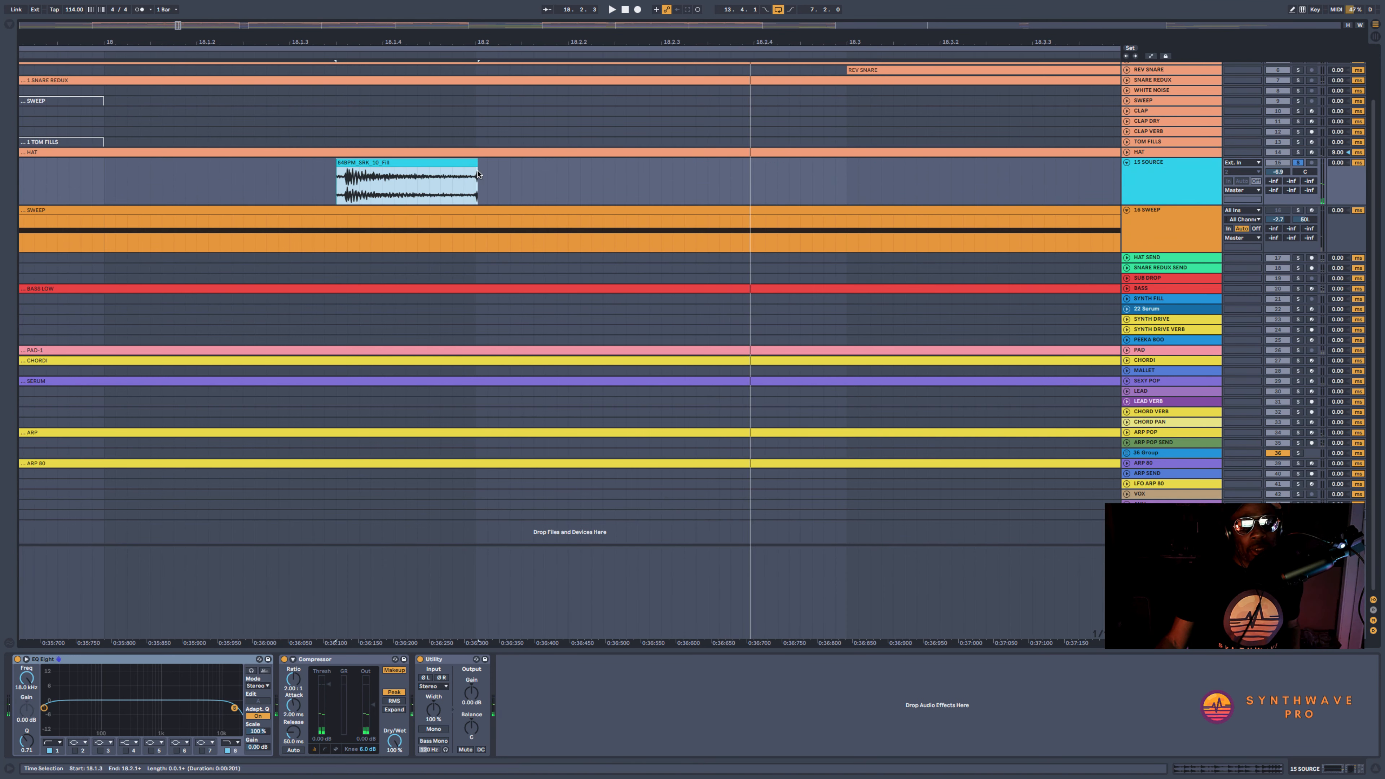
left_click(477, 169)
left_click_drag(474, 174, 472, 175)
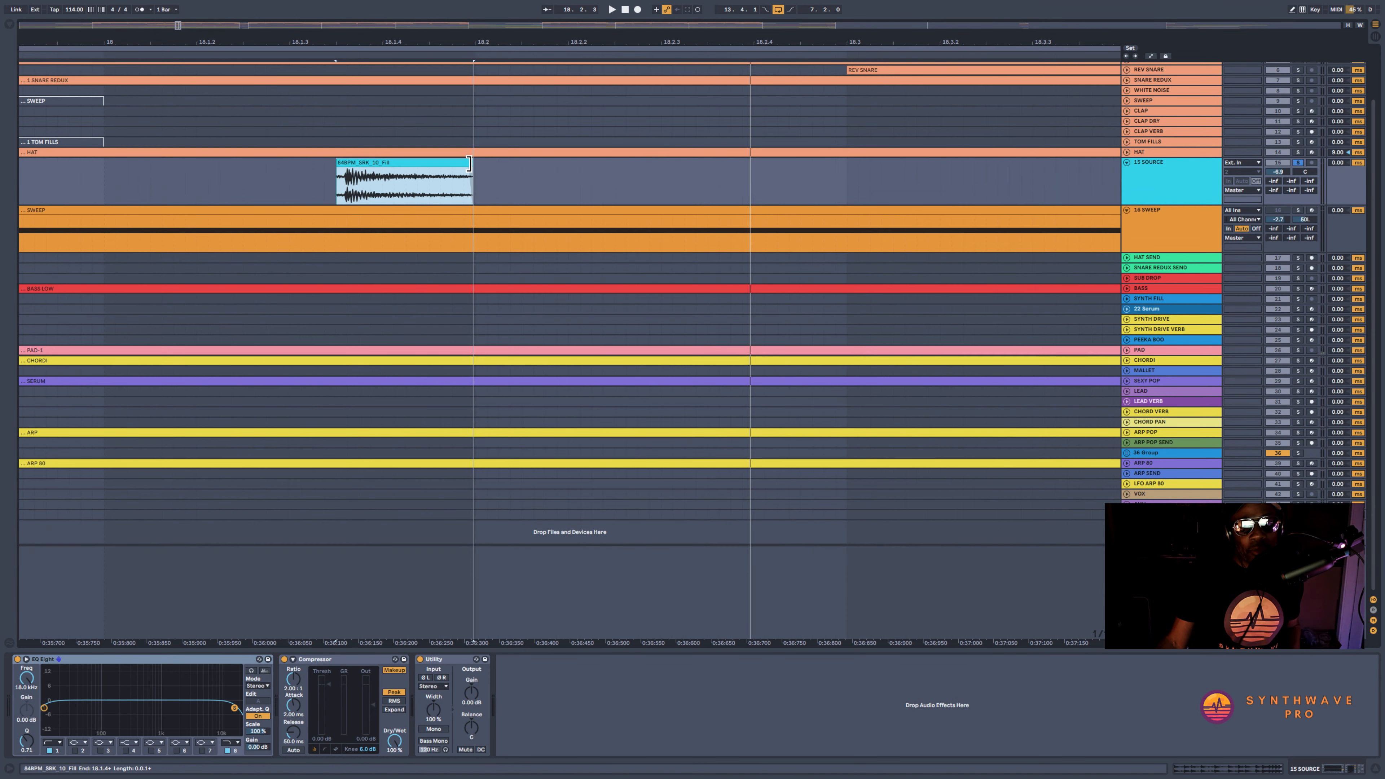
left_click_drag(338, 164, 351, 163)
key("space")
key("space")
Add the stock Reverb from the Reverb collection to the end of the SOURCE track's effects chain and hide the browser
left_click_drag(479, 40, 496, 7)
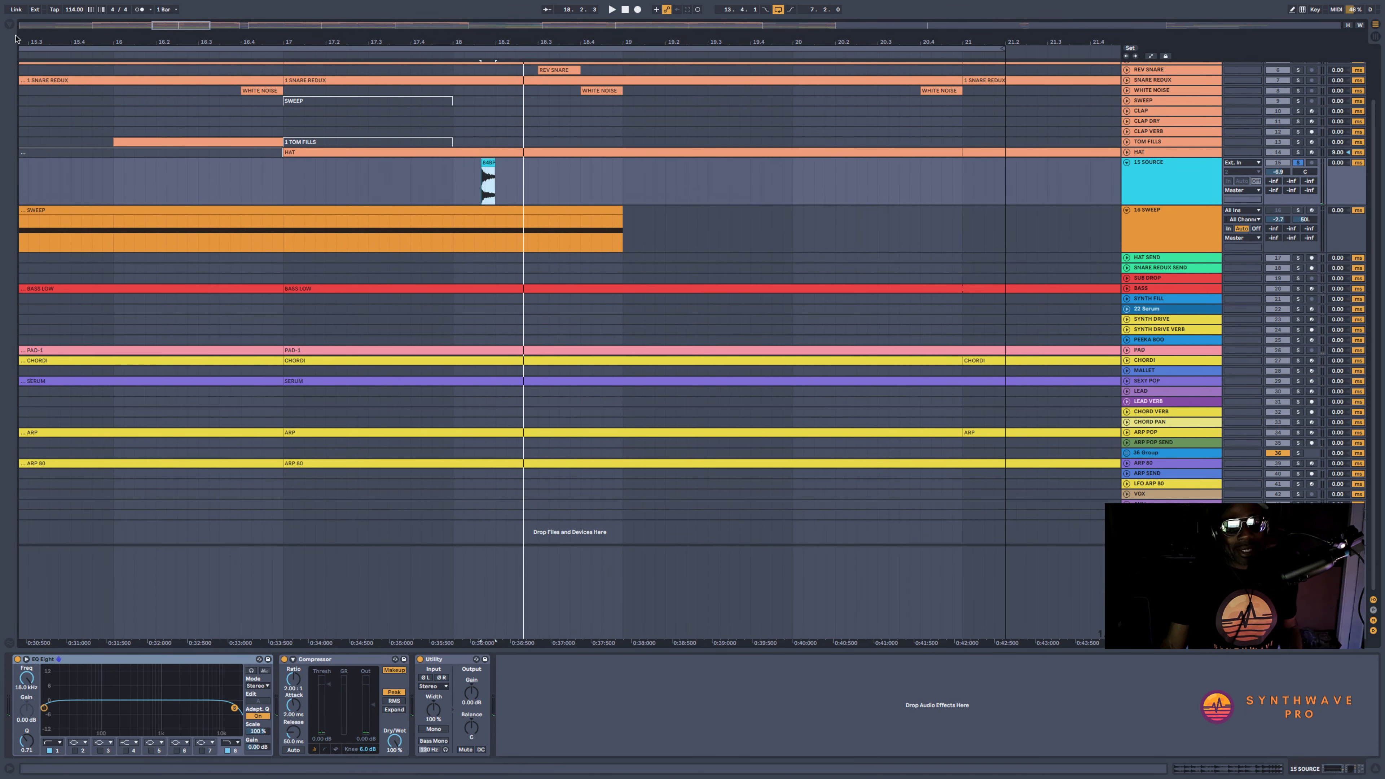
left_click(11, 24)
left_click(28, 49)
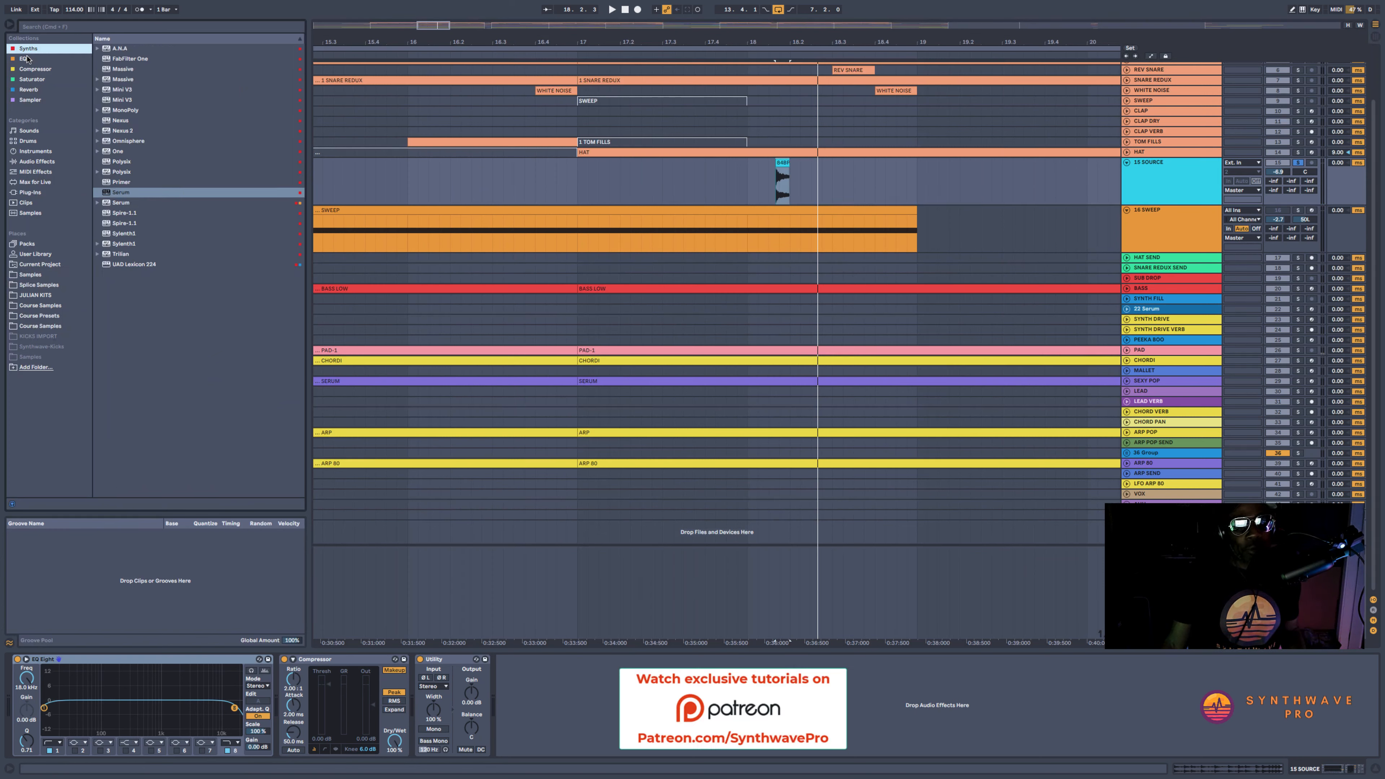
left_click(30, 80)
left_click(28, 89)
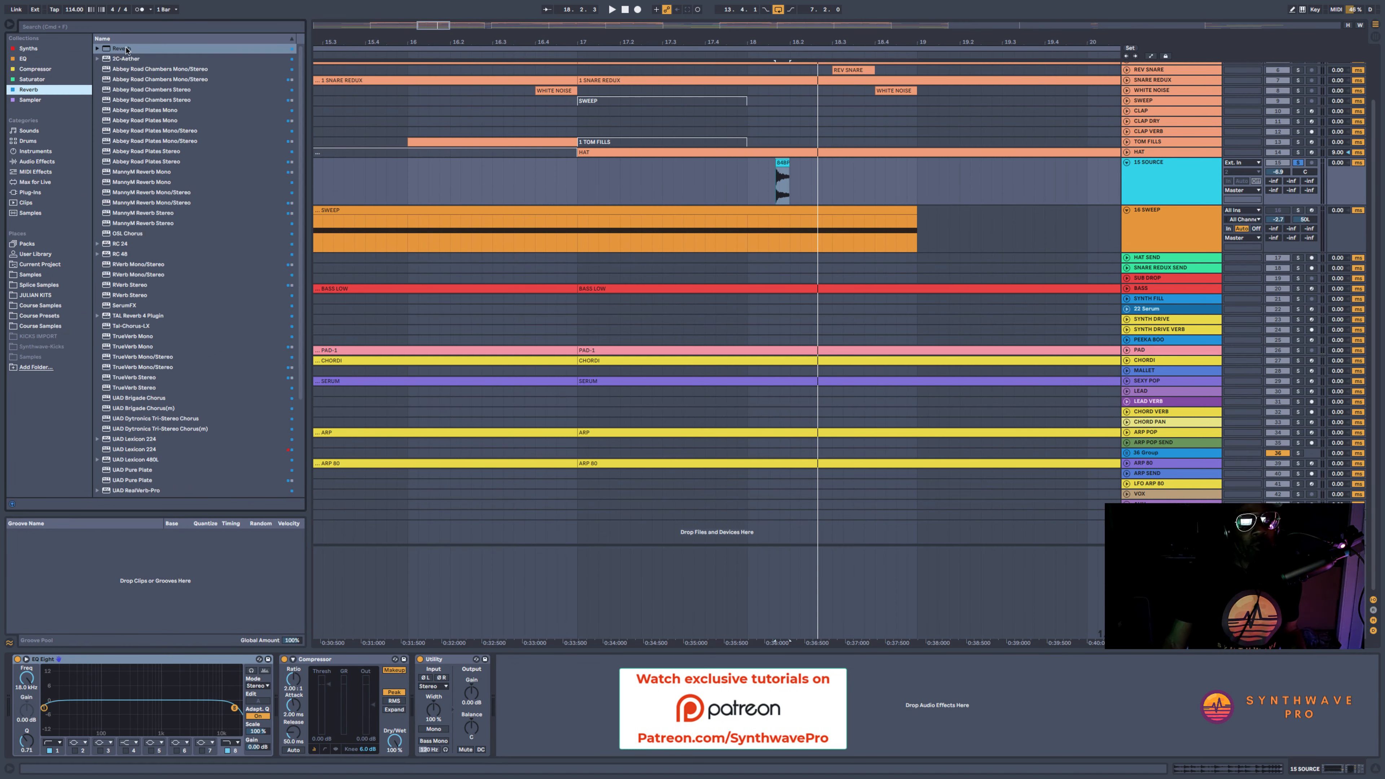
left_click(126, 49)
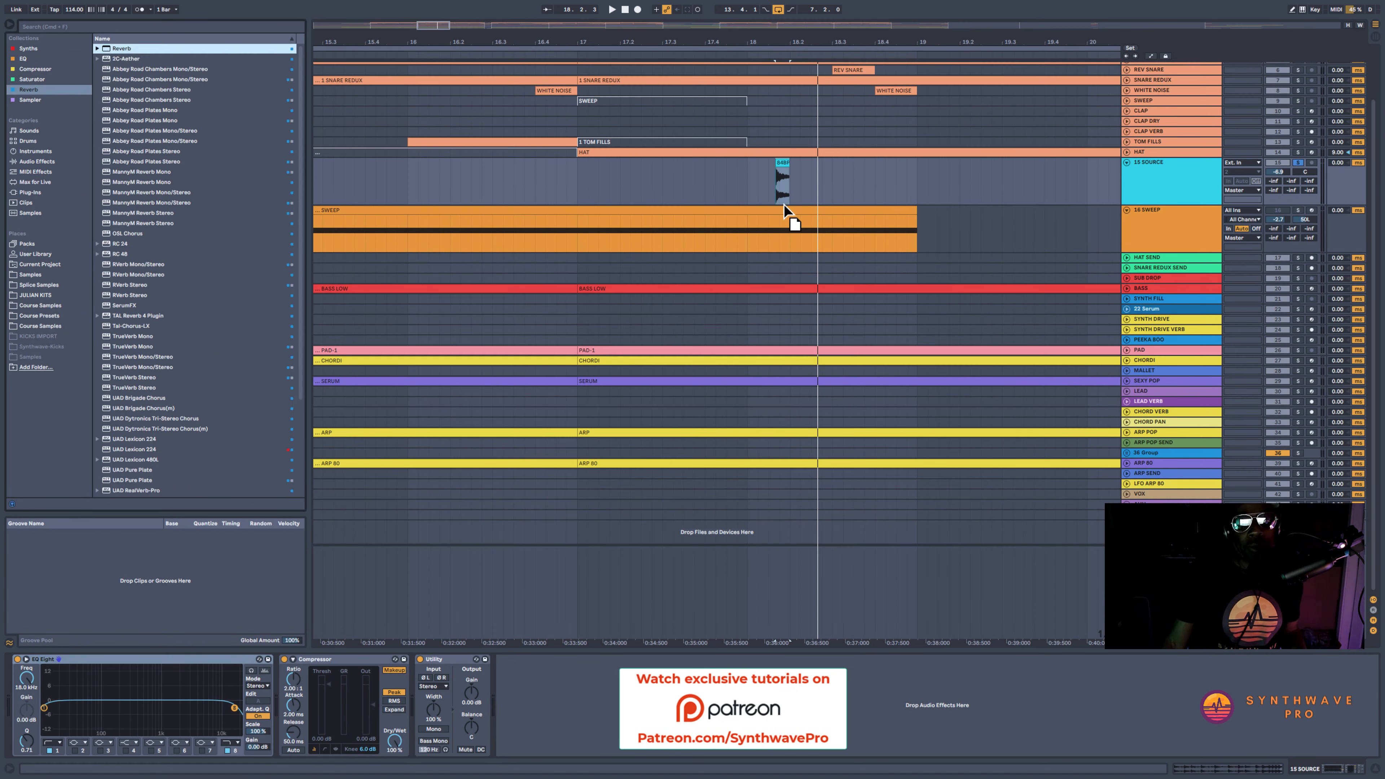
key("Return")
left_click(10, 27)
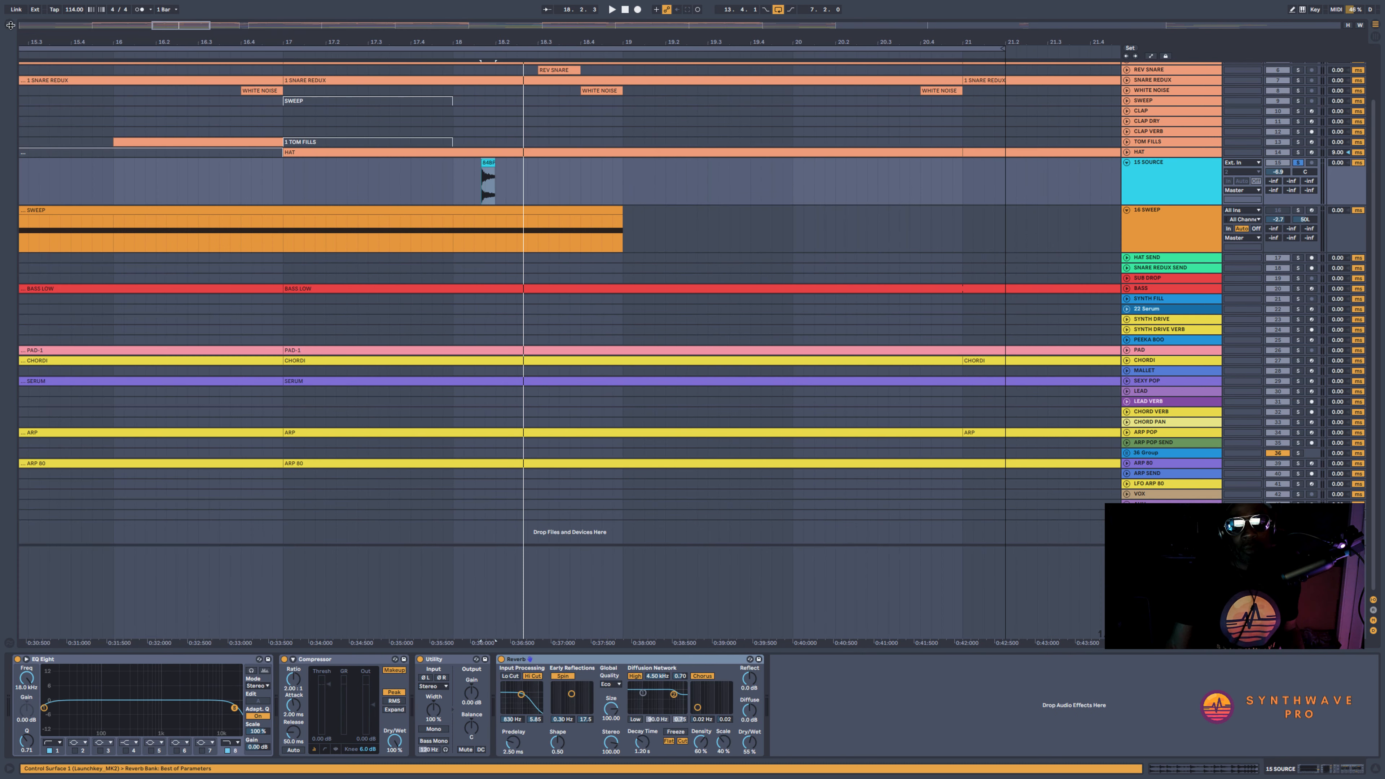
Set the Reverb to High quality with a 14.1 s decay time and play the drum hit through it
left_click(613, 685)
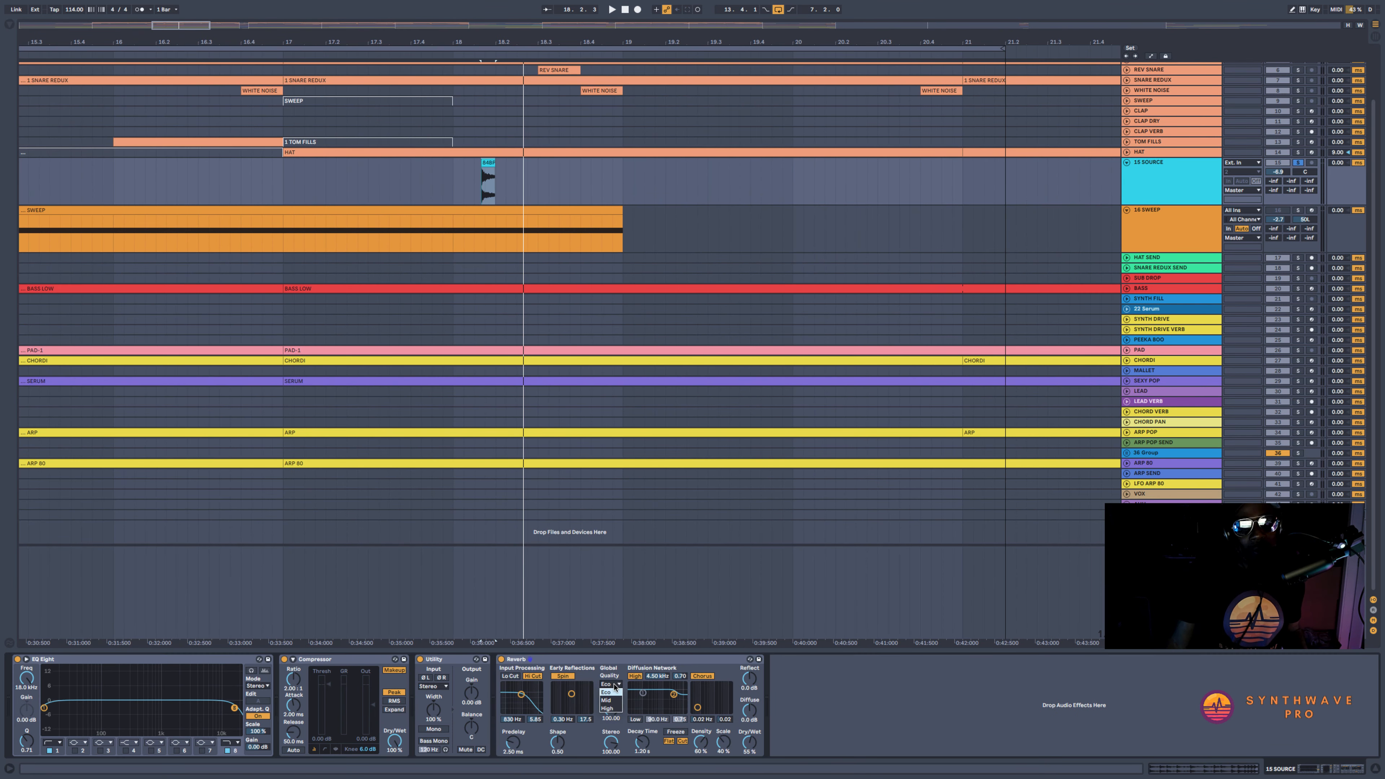
left_click(613, 708)
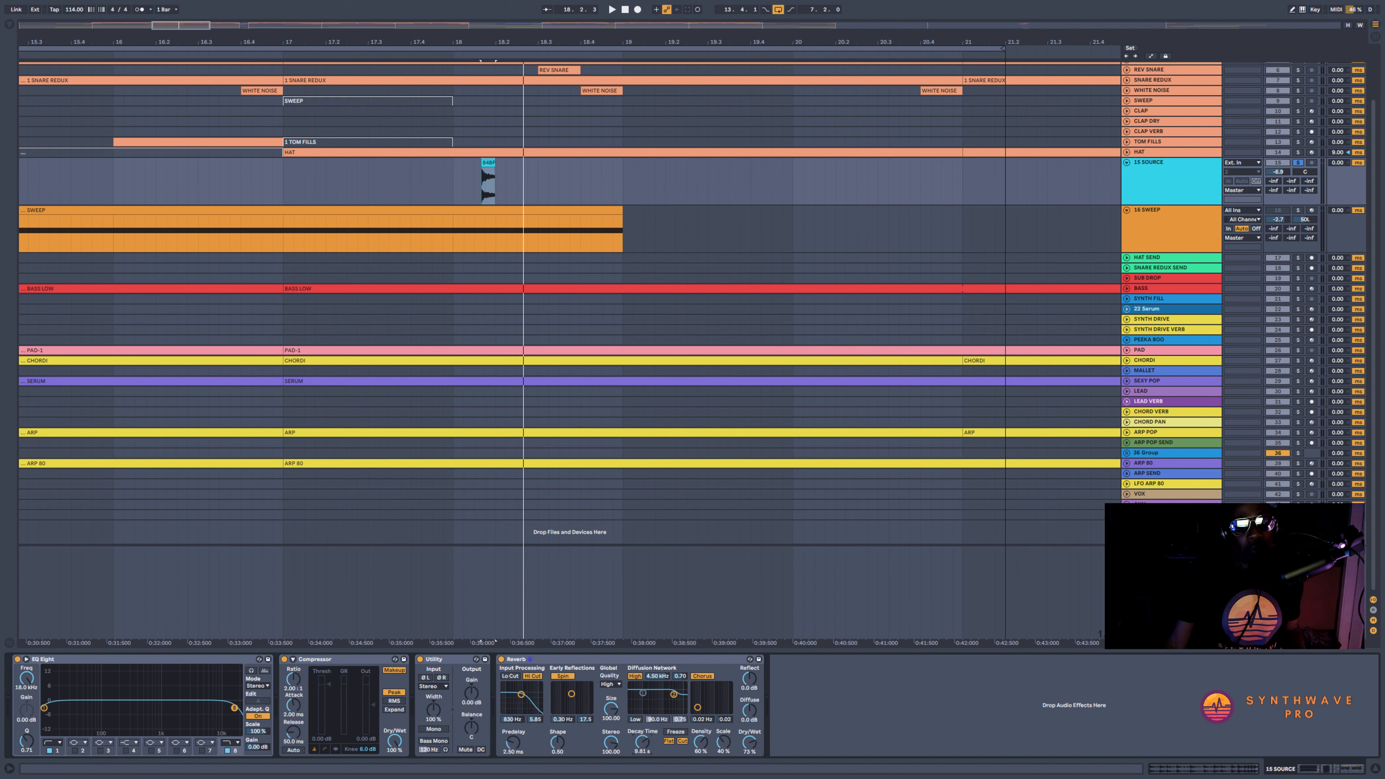
left_click_drag(642, 741, 642, 740)
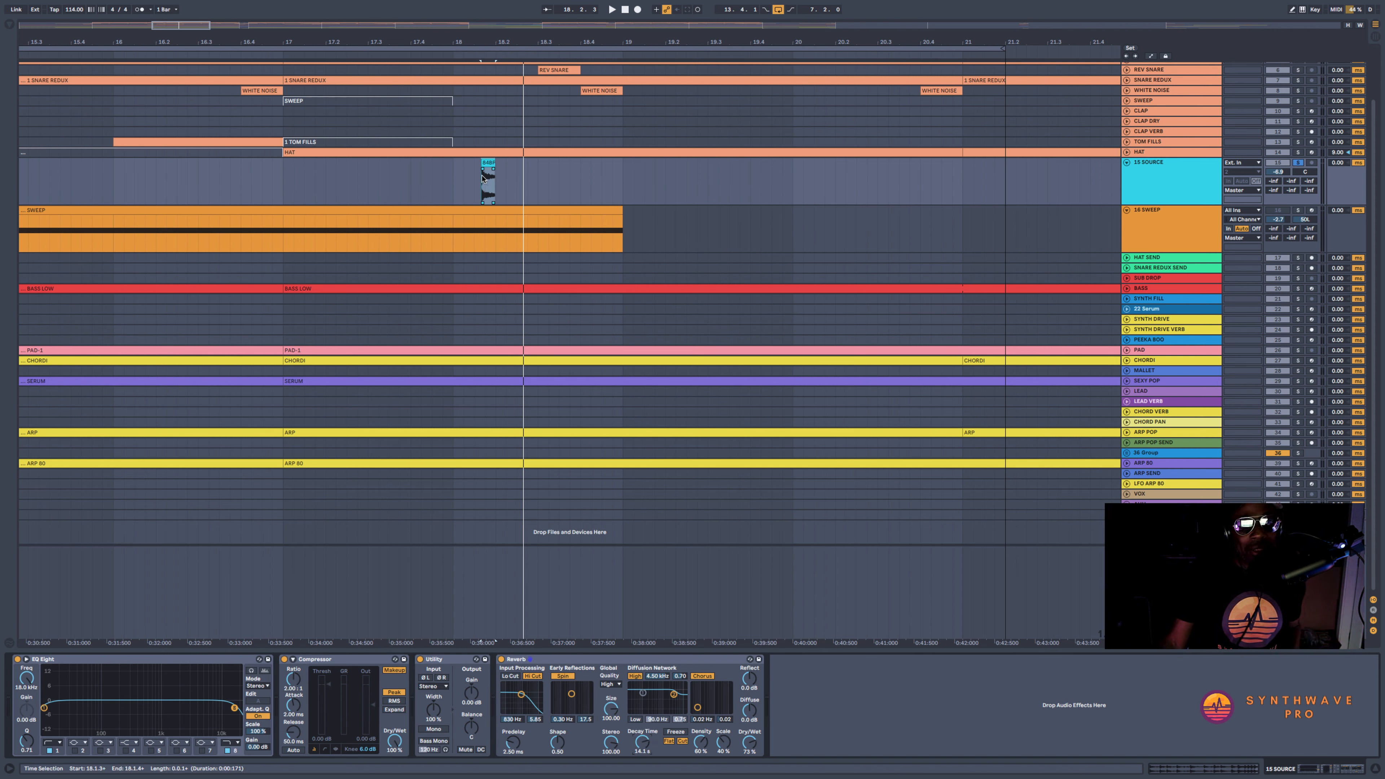
key("space")
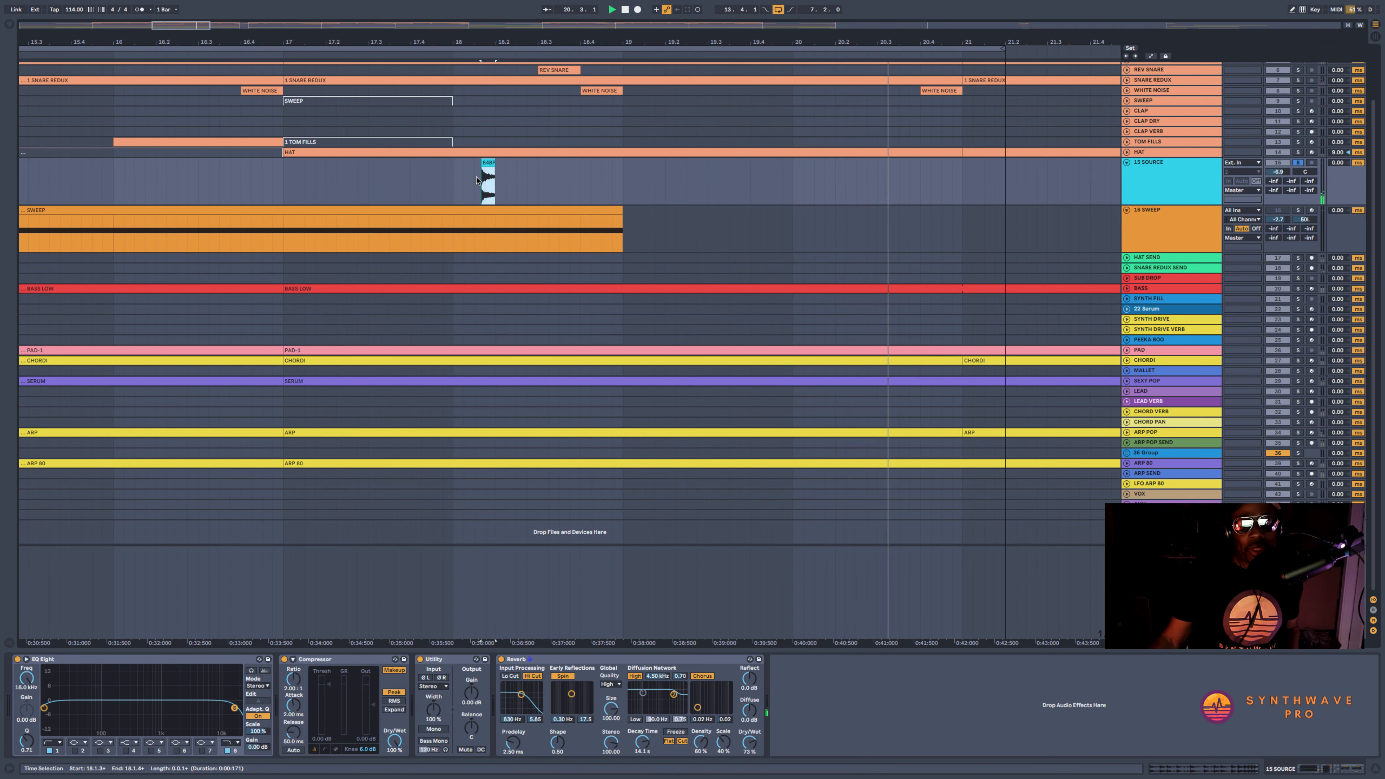
key("space")
Show the Reverb's Freeze automation on an enlarged SOURCE track lane and leave Freeze switched off
left_click_drag(772, 43, 688, 34)
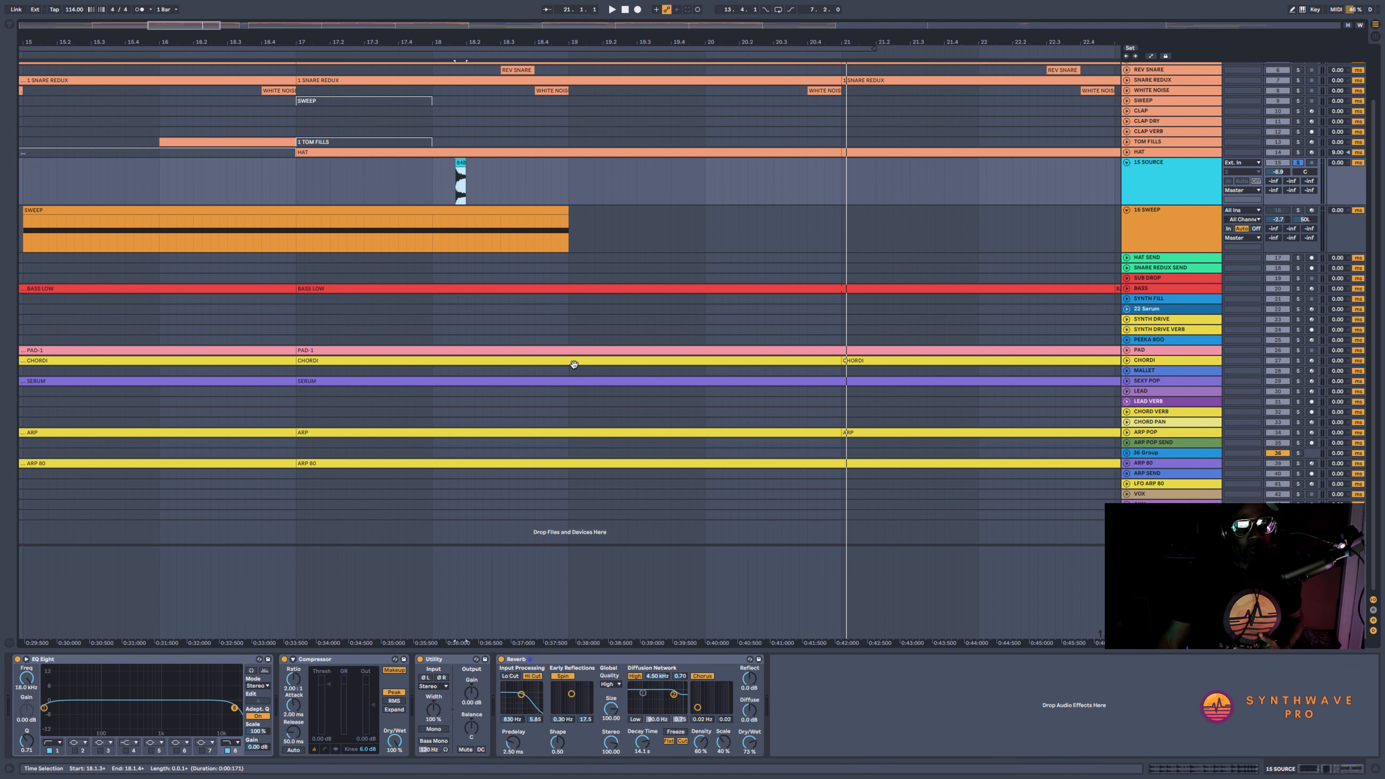
left_click_drag(477, 38, 470, 112)
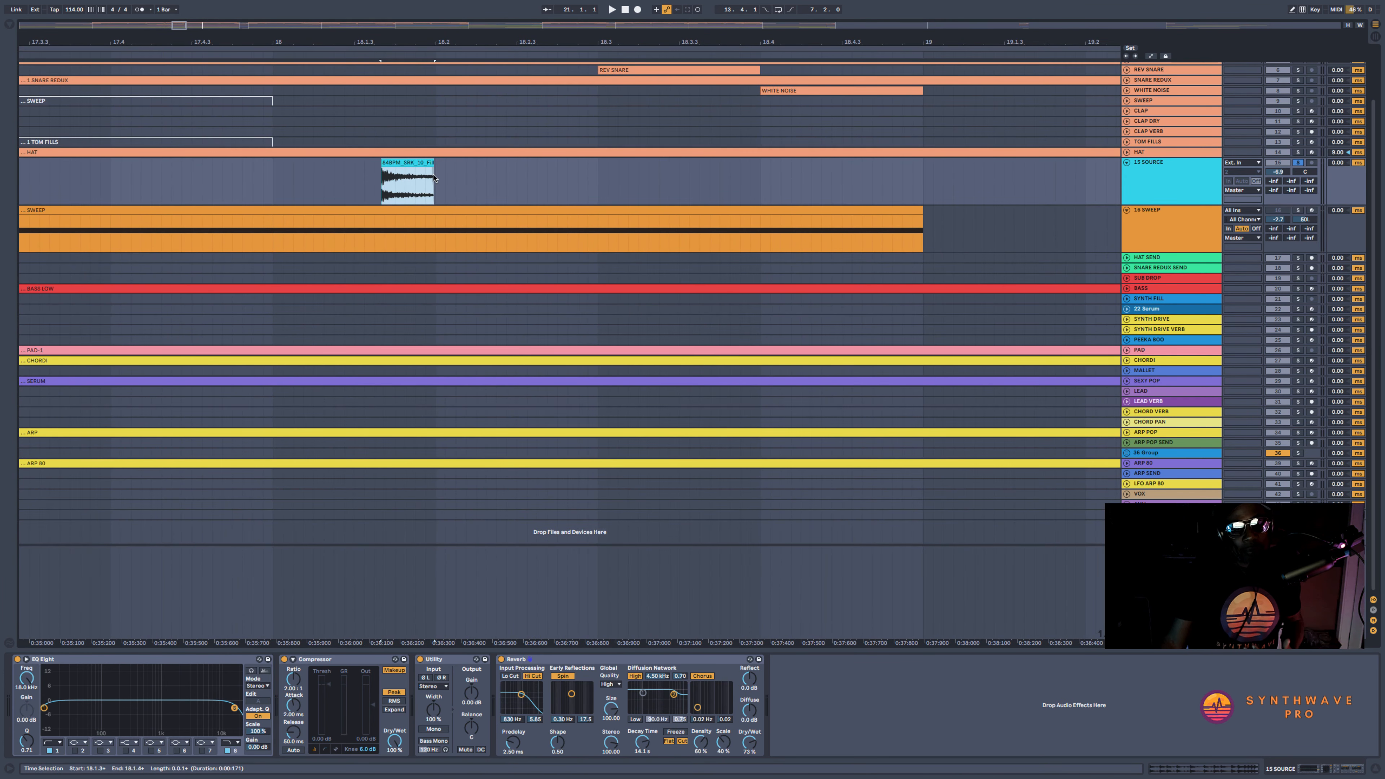
left_click(675, 731)
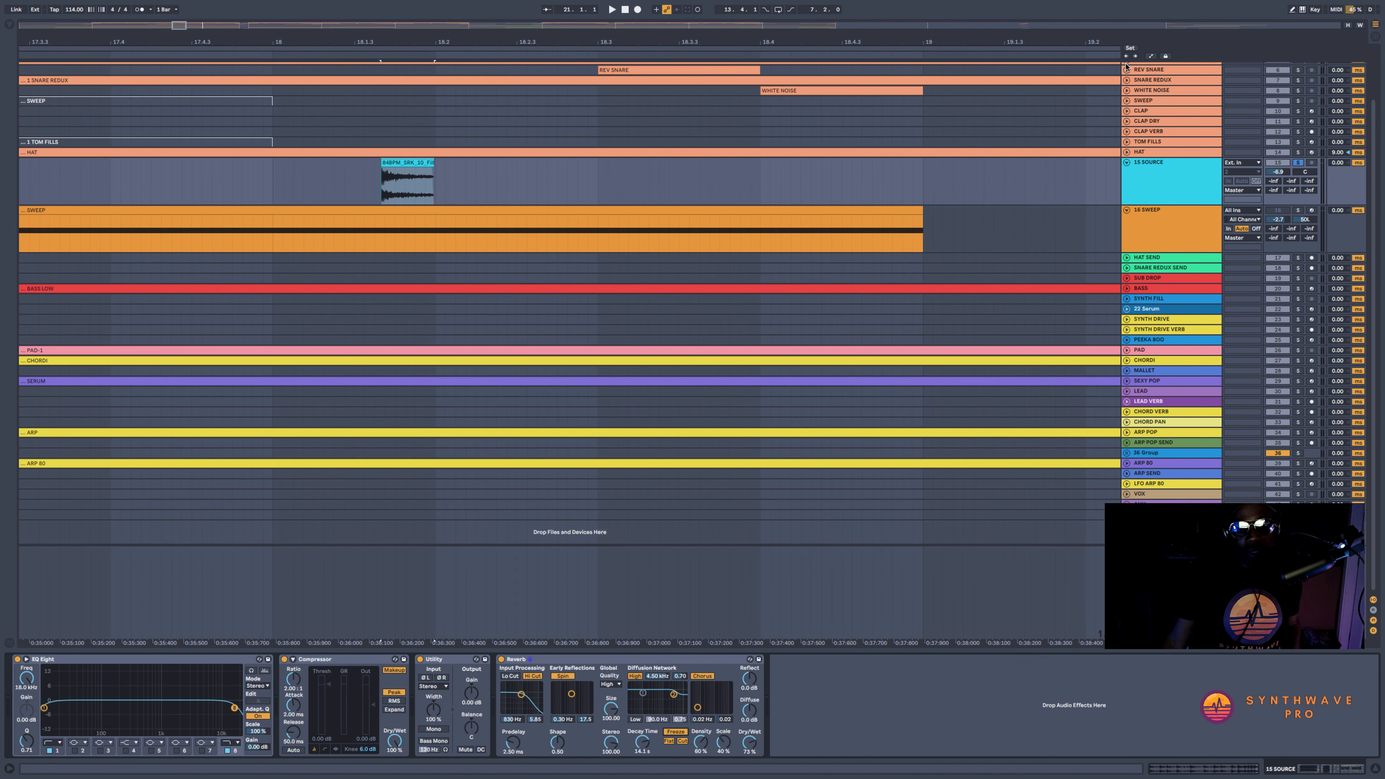
left_click(1151, 57)
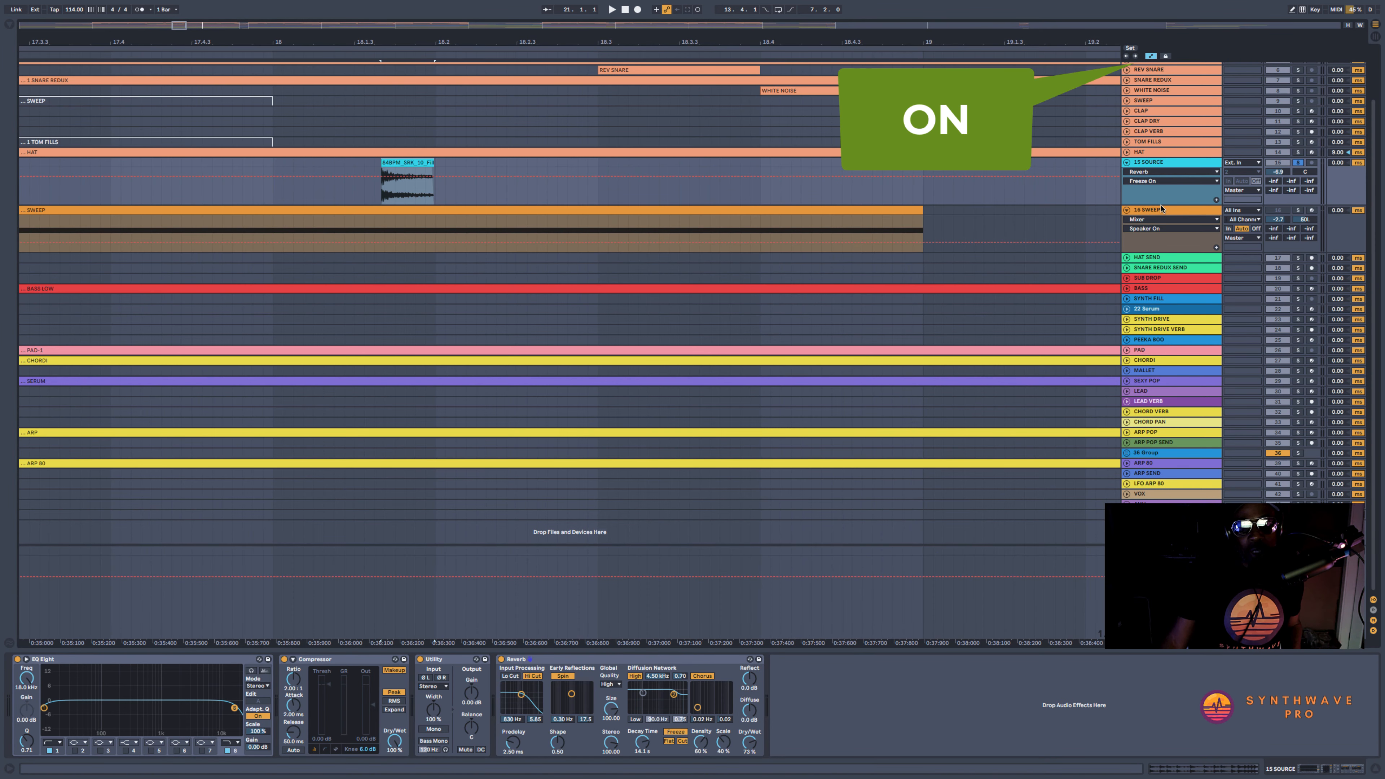
left_click_drag(1160, 207, 1160, 288)
left_click_drag(405, 37, 405, 90)
left_click(674, 731)
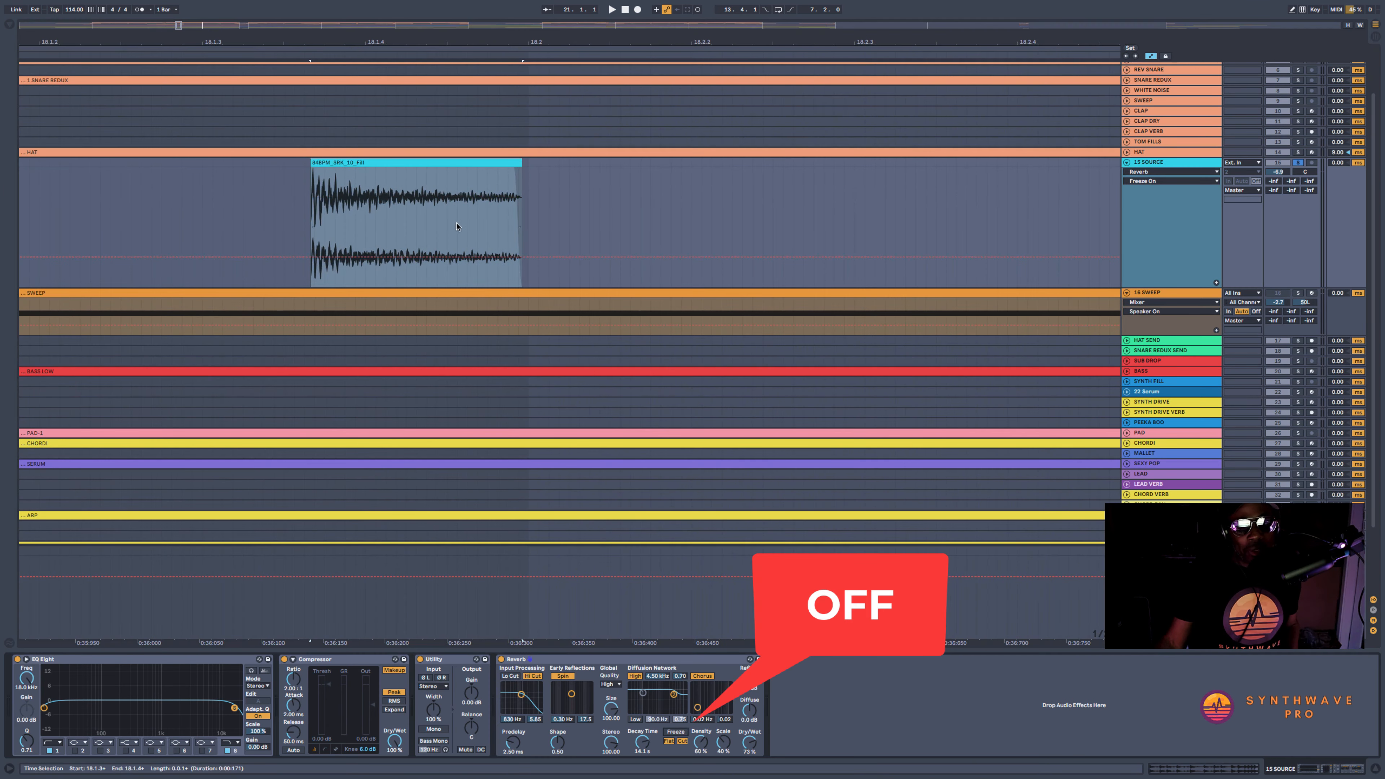
Automate the Reverb's Freeze to On from 18.1.4, partway through the drum hit, to just past the clip's end
left_click_drag(410, 220, 793, 241)
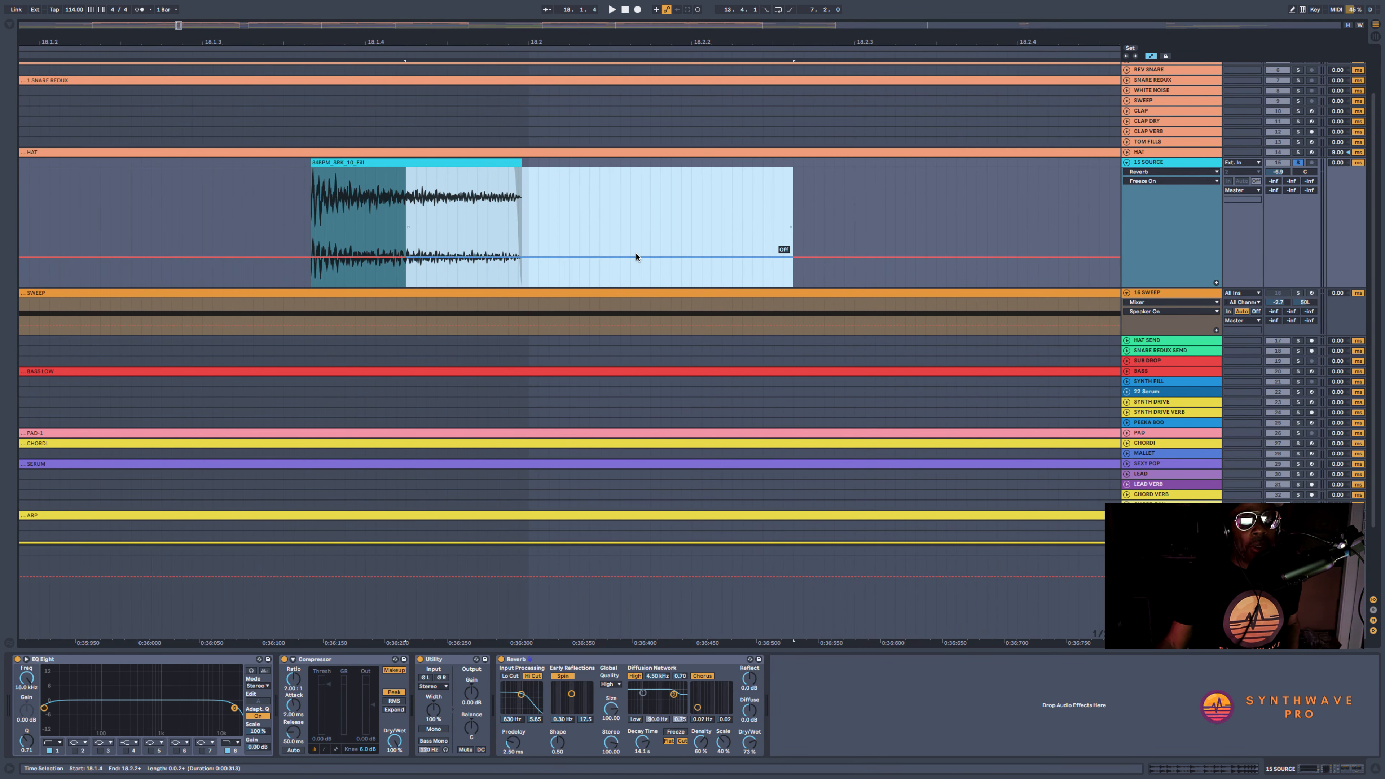
left_click_drag(636, 255, 636, 197)
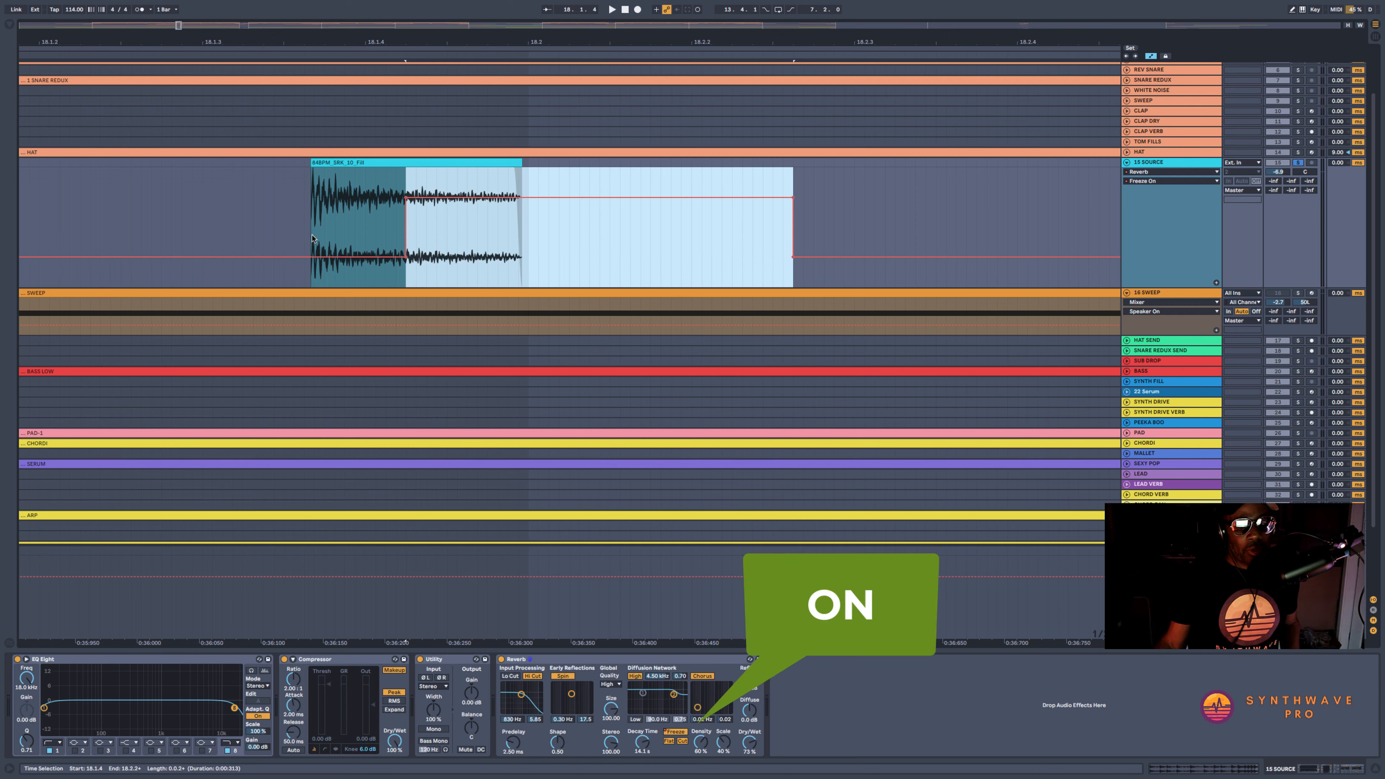
mouse_move(406, 199)
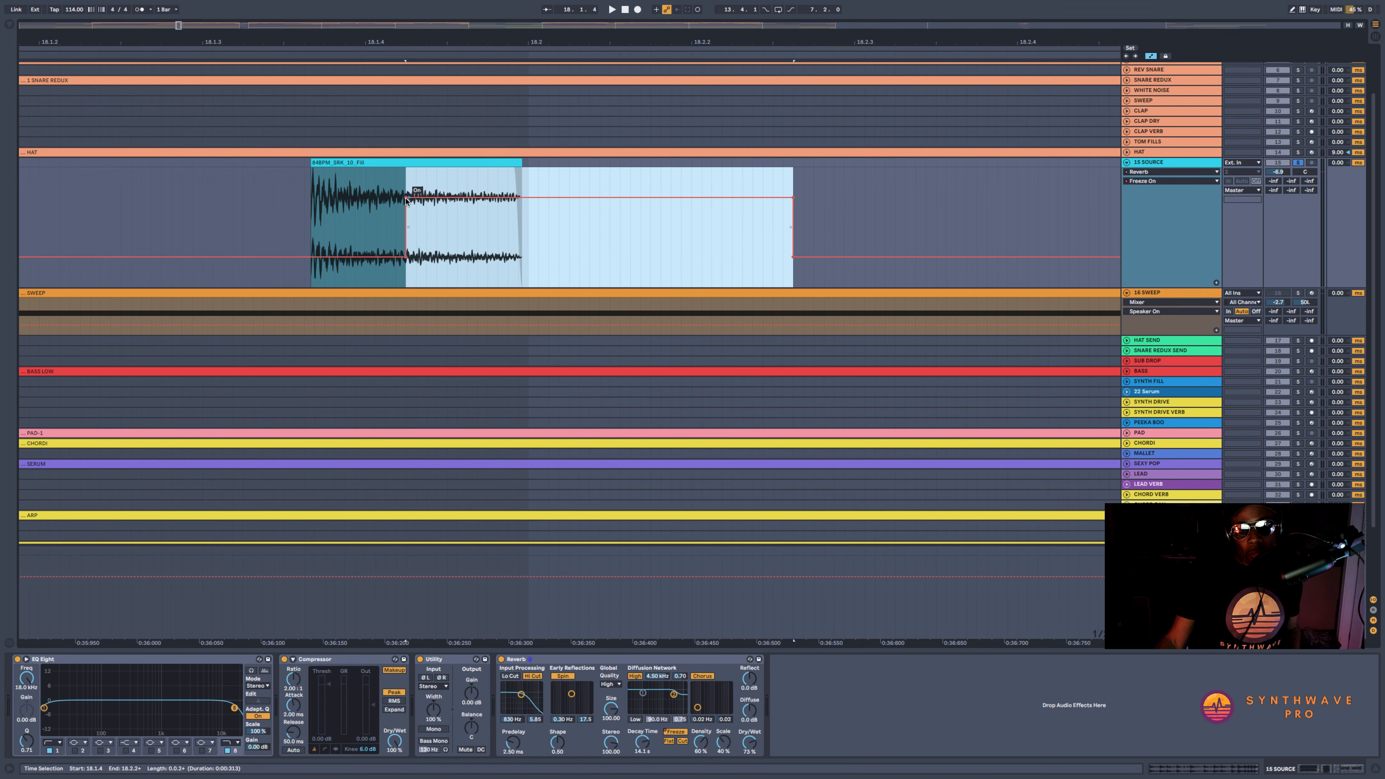
Extend the Freeze On automation on the SOURCE track to about bar 29
left_click_drag(471, 42, 416, 7)
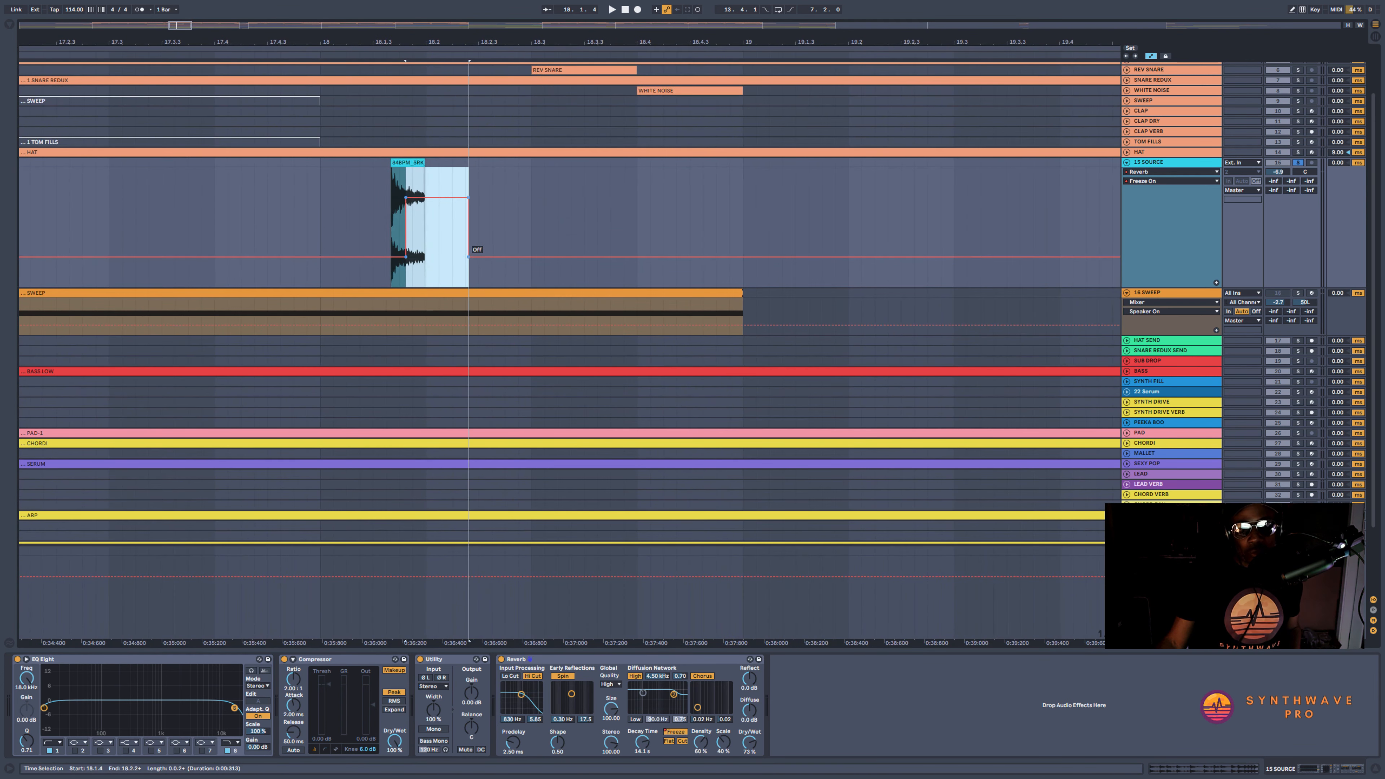
left_click(504, 239)
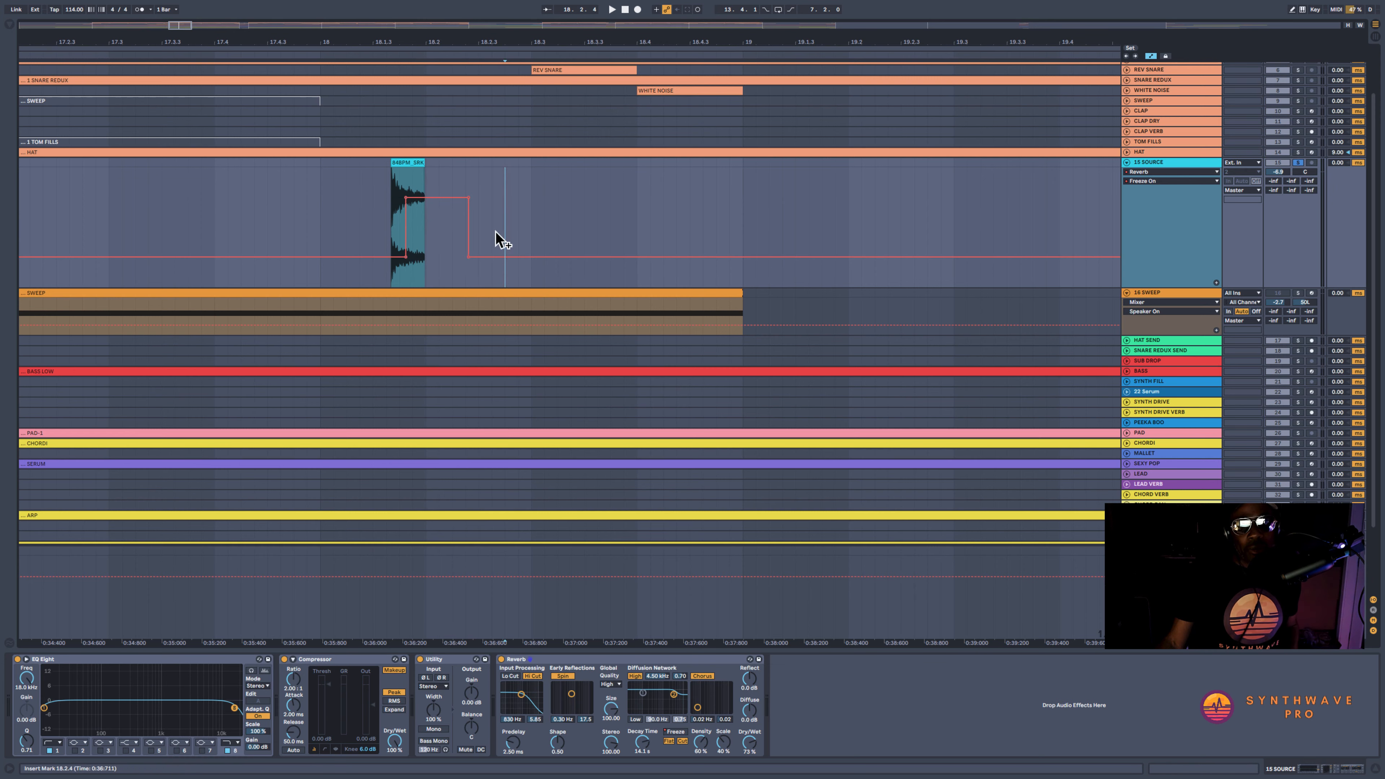
left_click(468, 256)
left_click_drag(512, 41, 513, 11)
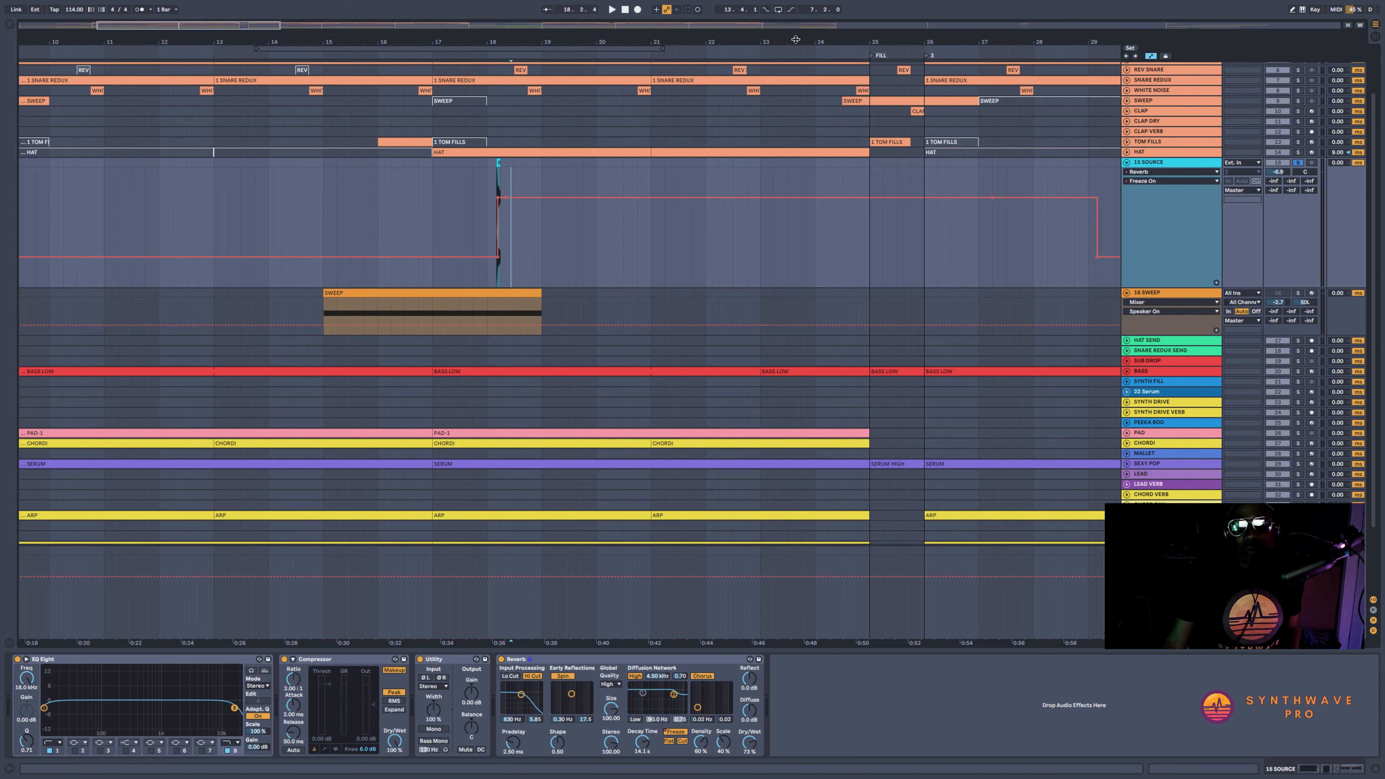
left_click_drag(711, 40, 710, 24)
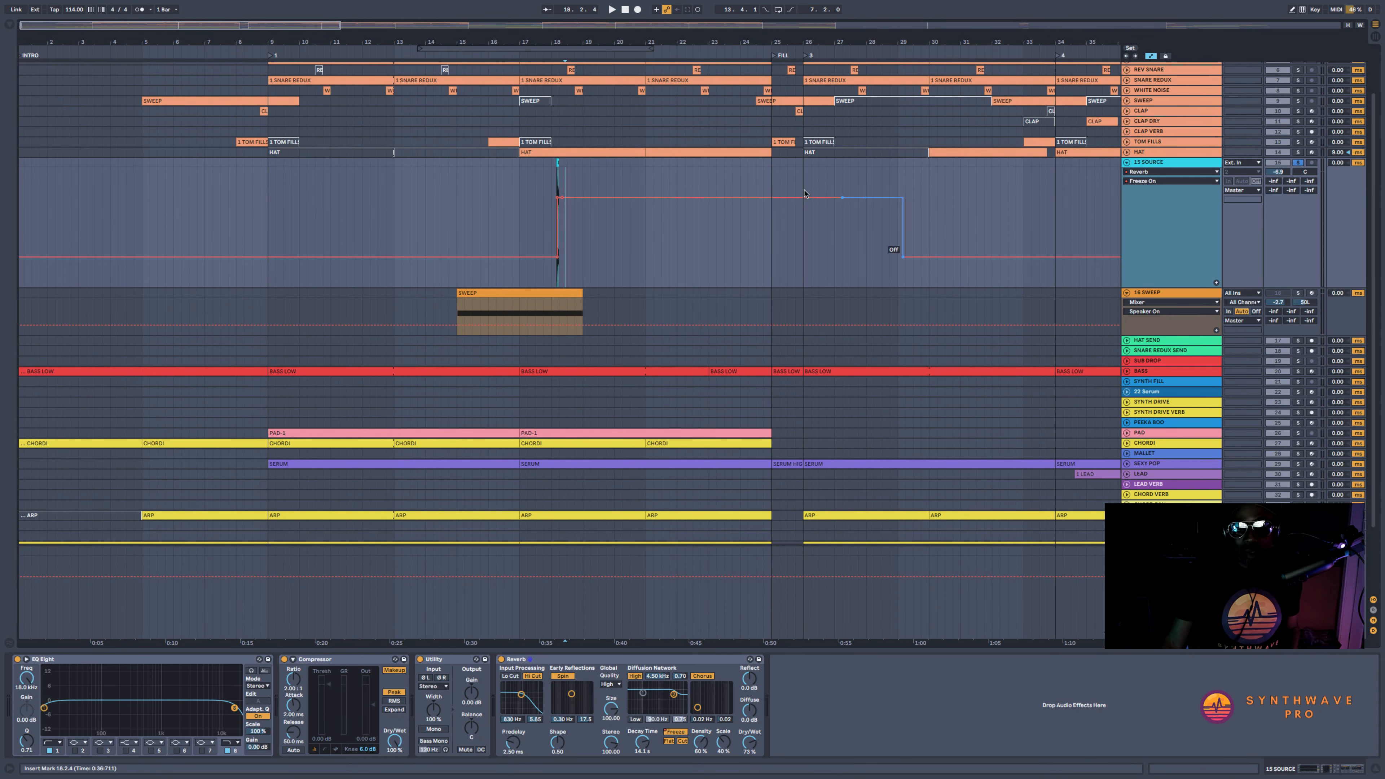
key("plus")
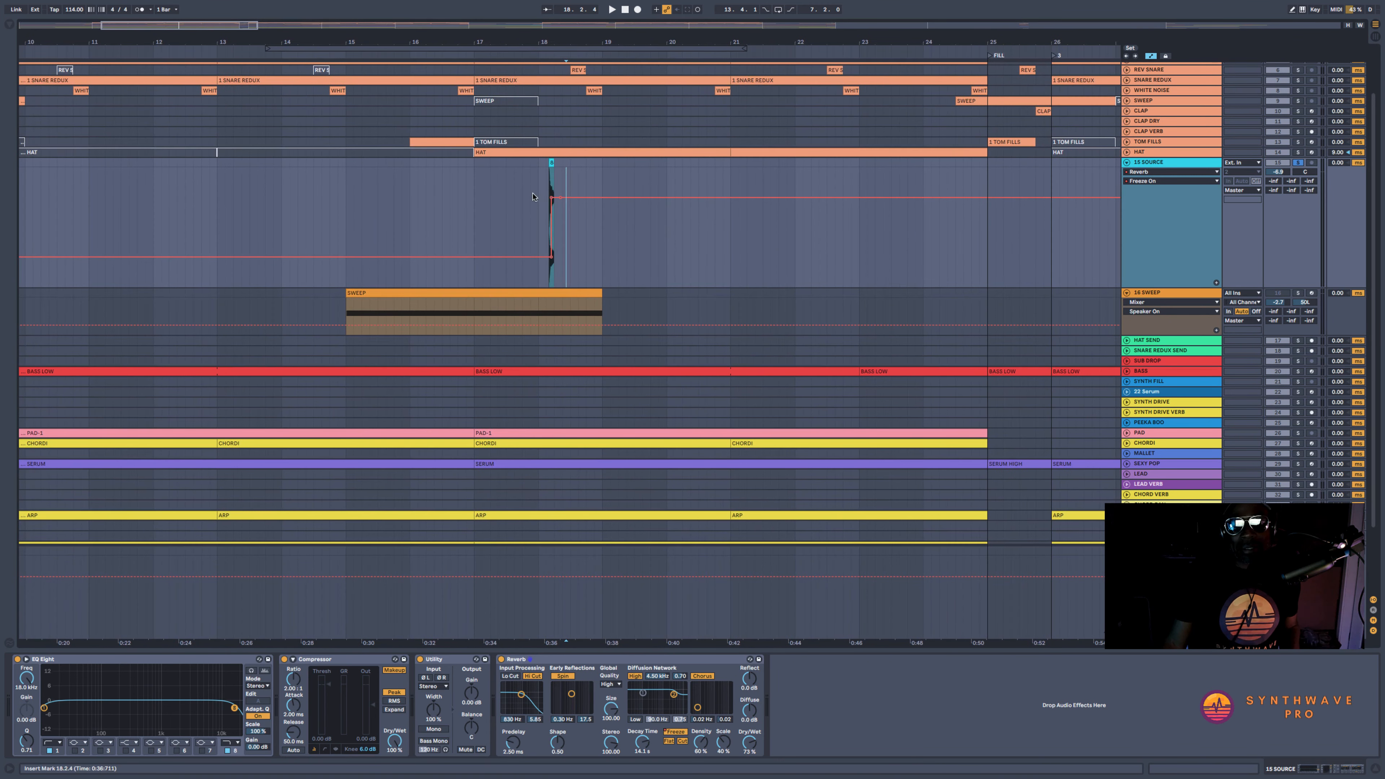
Play the frozen reverb tail from bar 18 to check how it sustains
left_click(539, 172)
key("space")
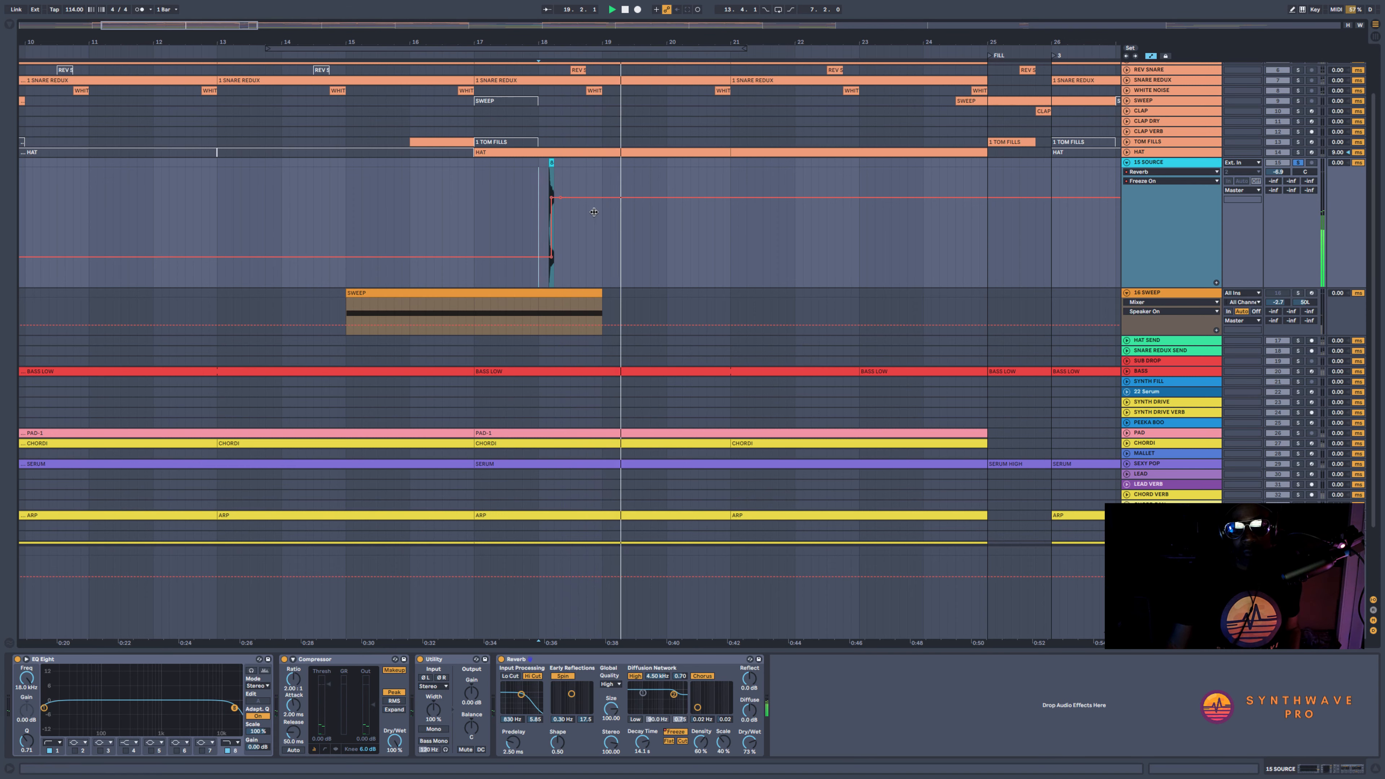
key("plus")
key("plus")
left_click_drag(572, 43, 573, 54)
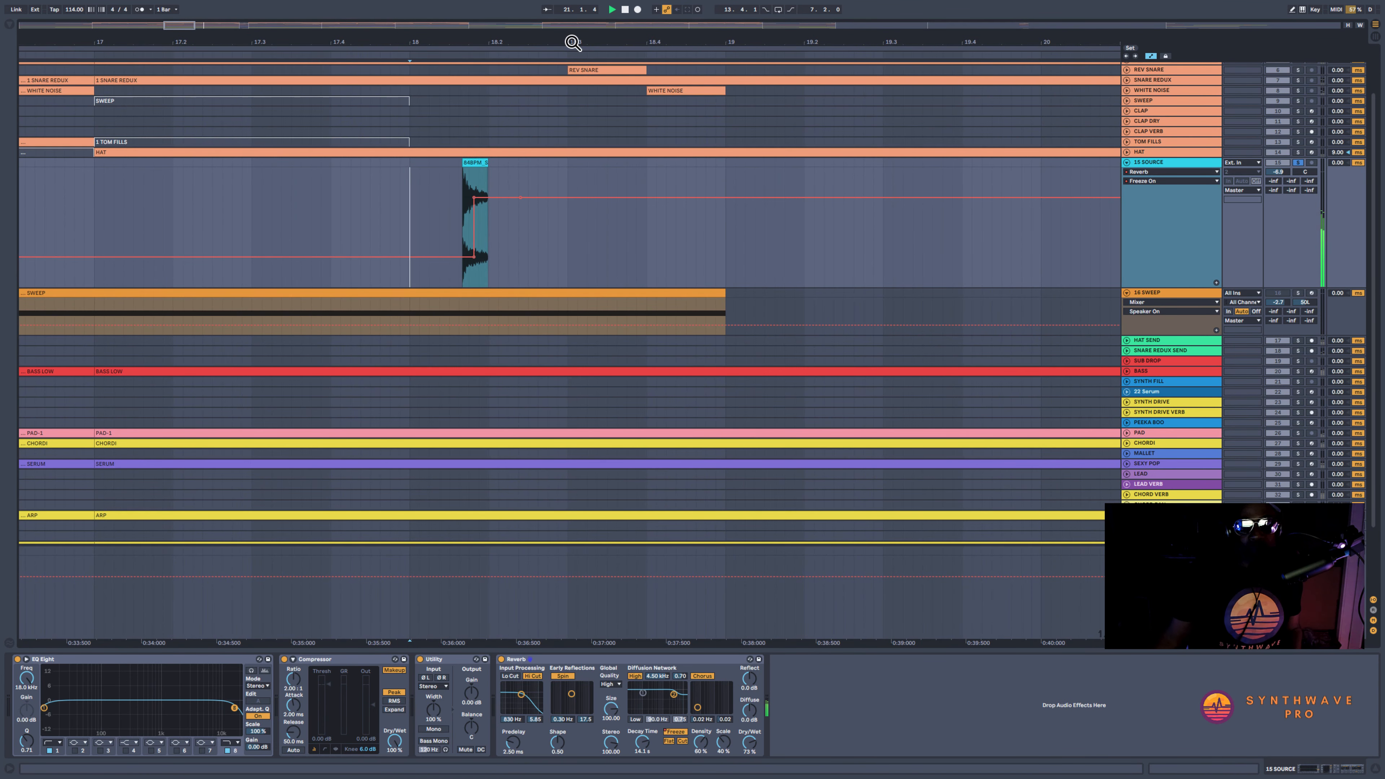
key("space")
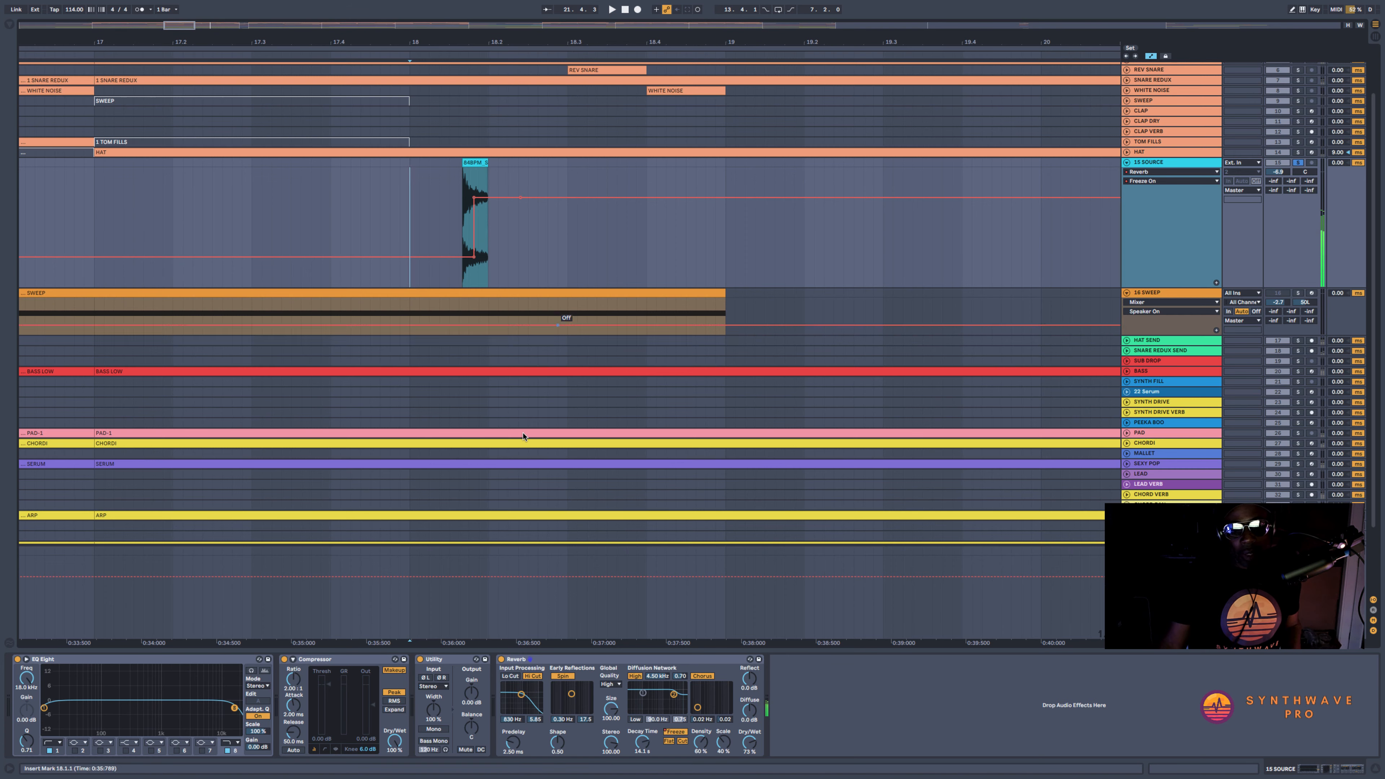
Turn off the High Cut filter in the Reverb's input processing
left_click(532, 676)
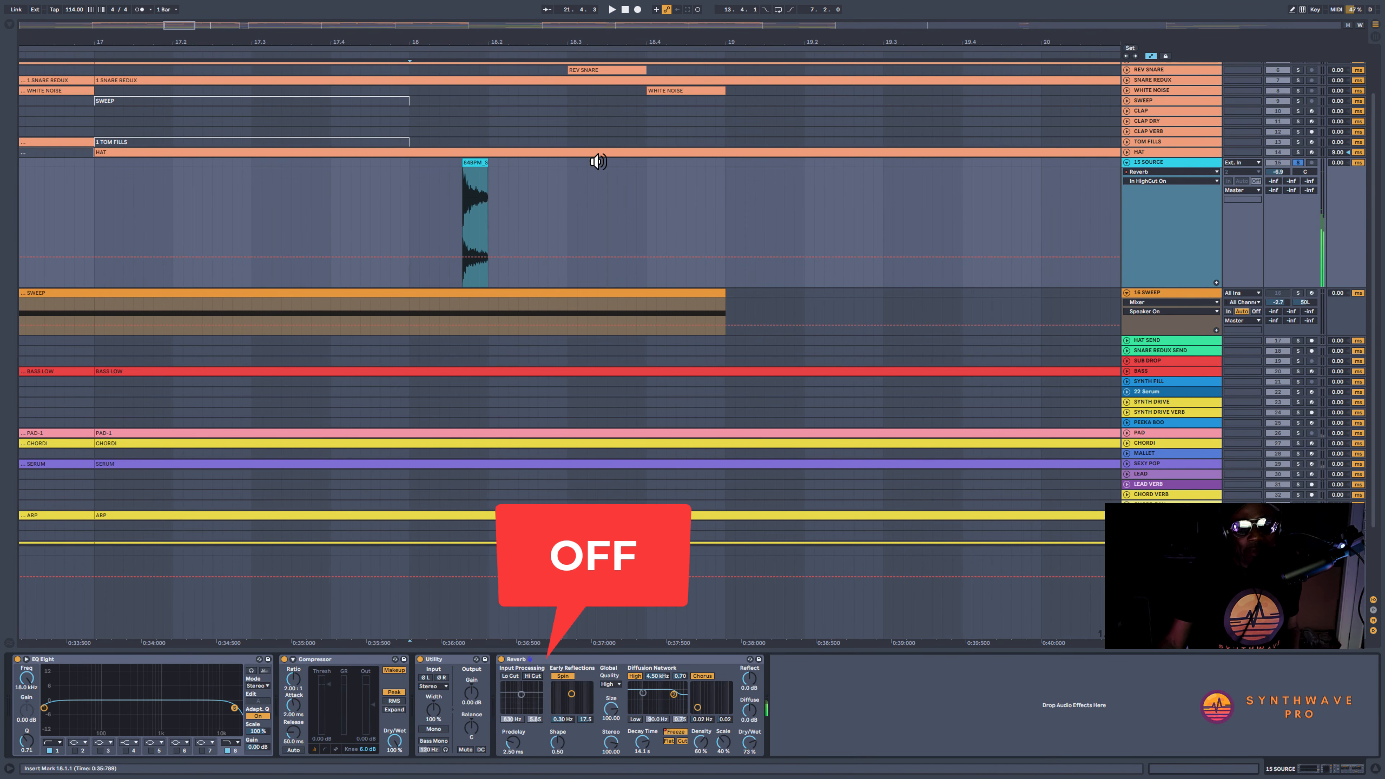
left_click_drag(617, 42, 519, 45)
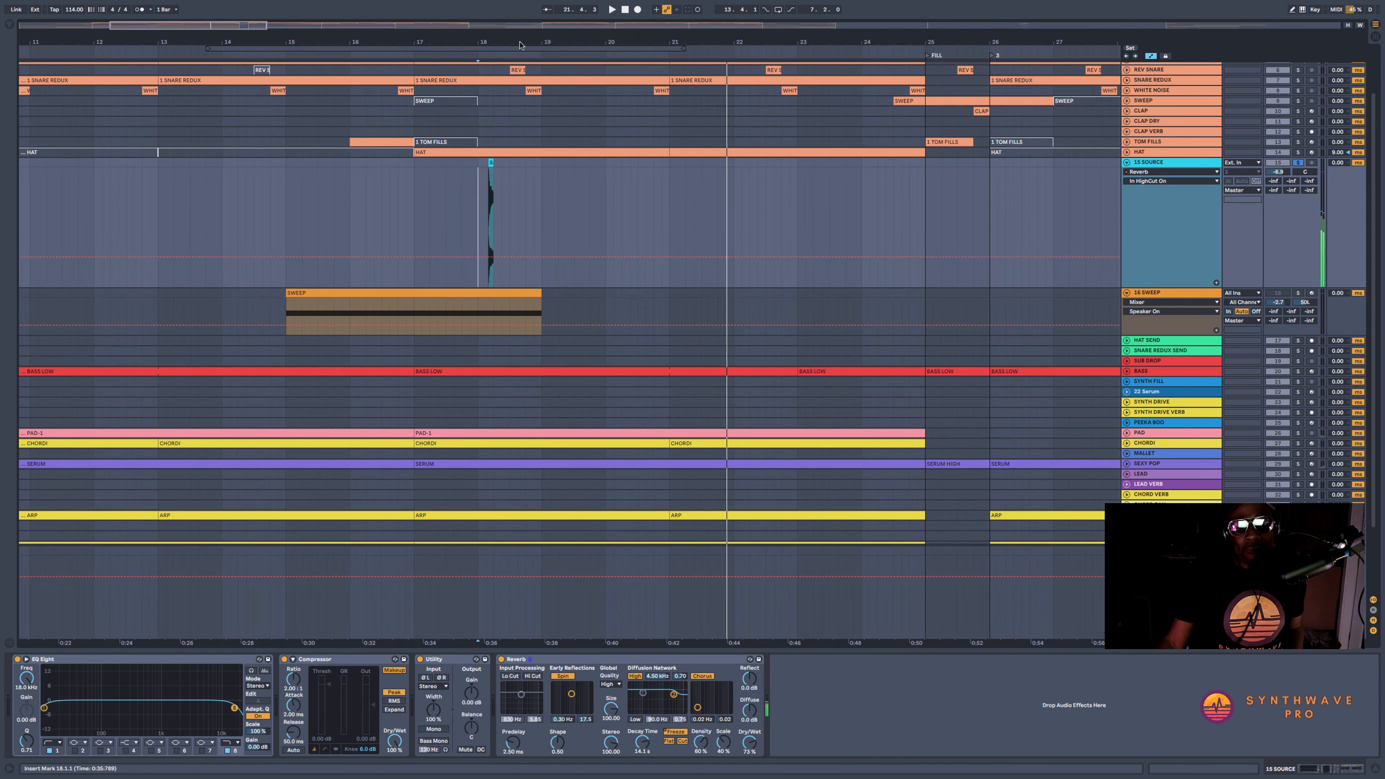
Show the Reverb's Freeze automation on the SOURCE track and briefly play the frozen hit from bar 18
left_click(675, 732)
key("space")
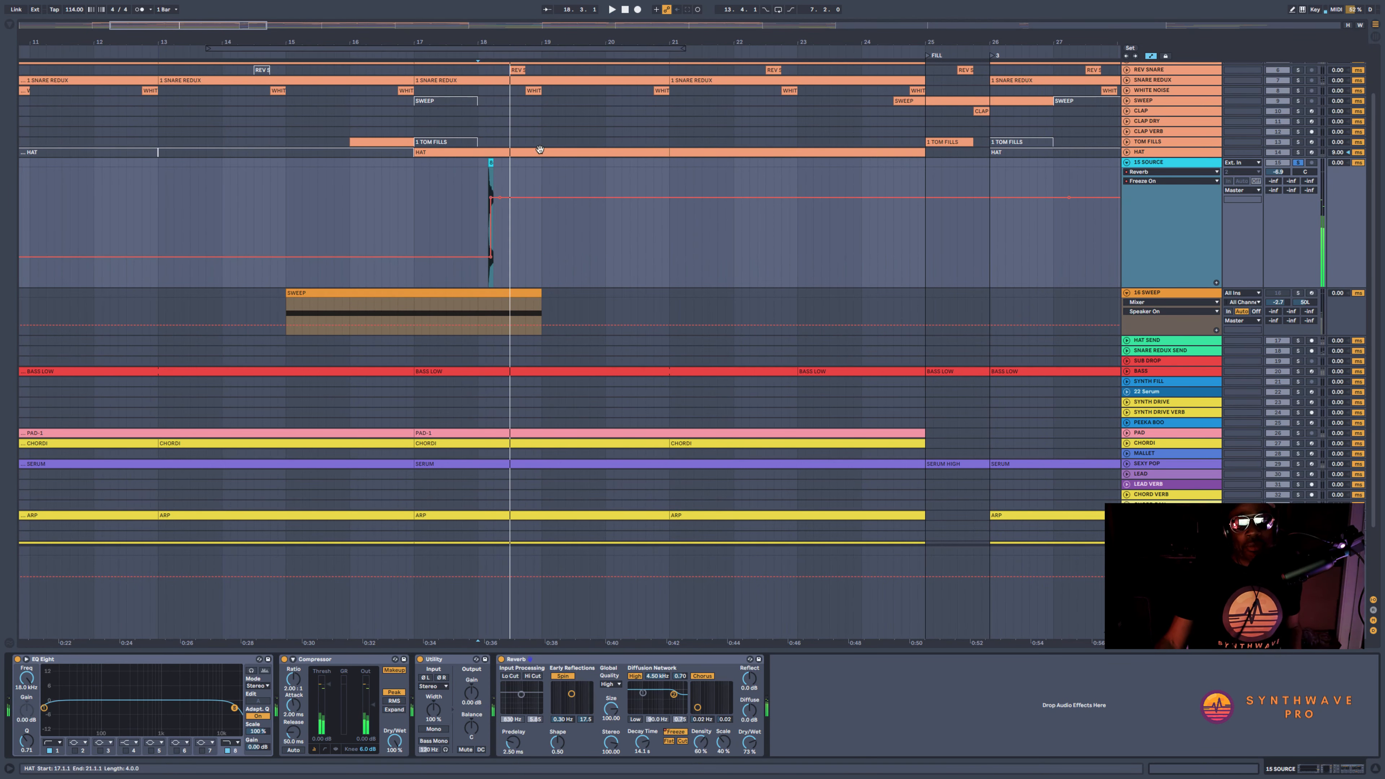
left_click(457, 191)
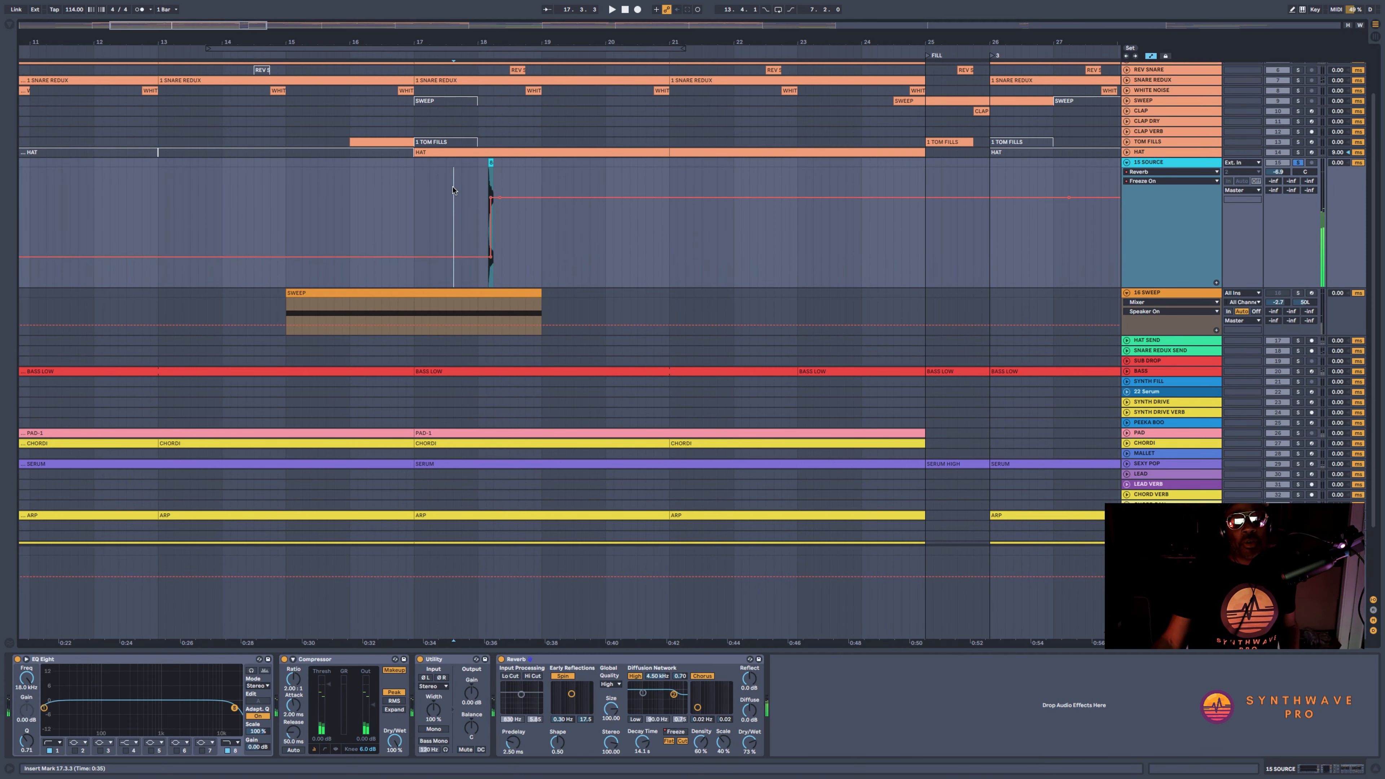
Add an audio track named RESAMPLE below the SOURCE track and set its input to Resampling
left_click(1160, 164)
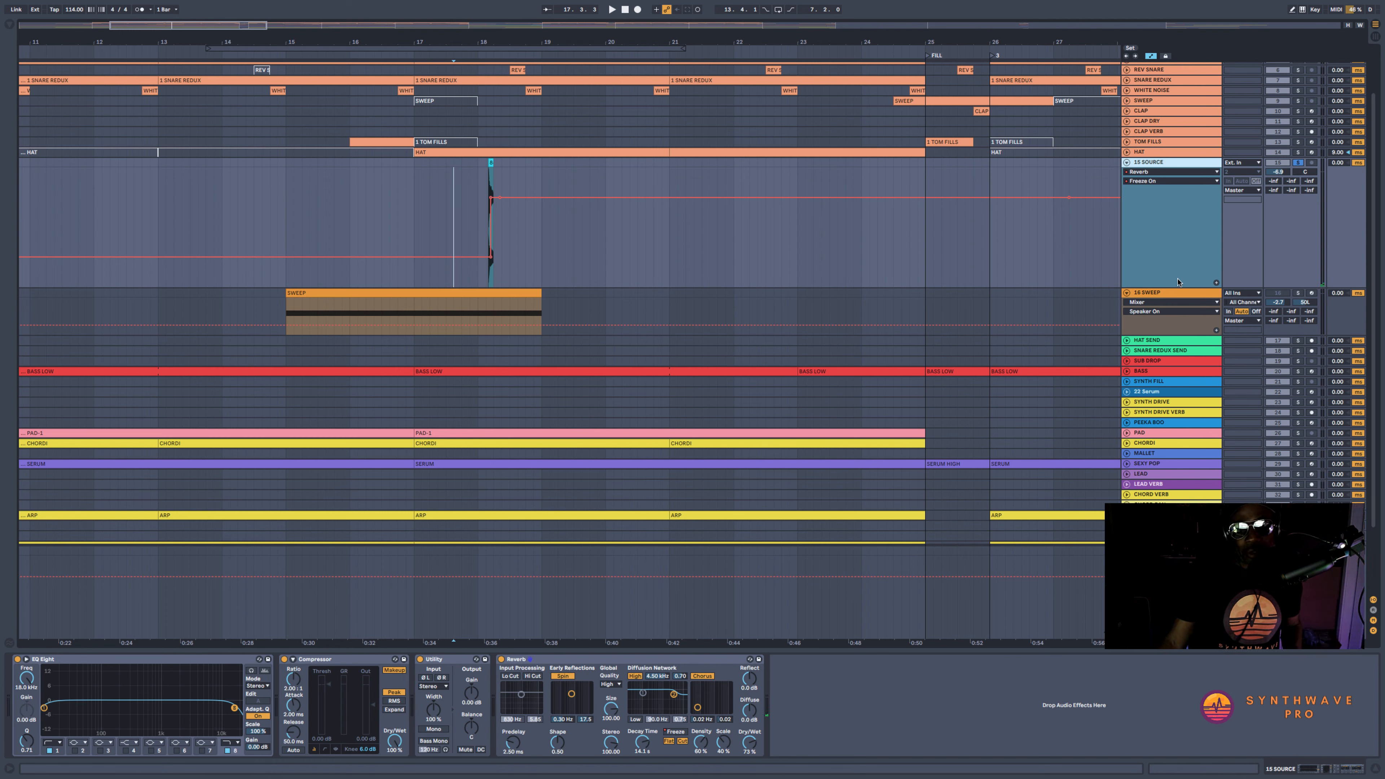
key("ctrl+t")
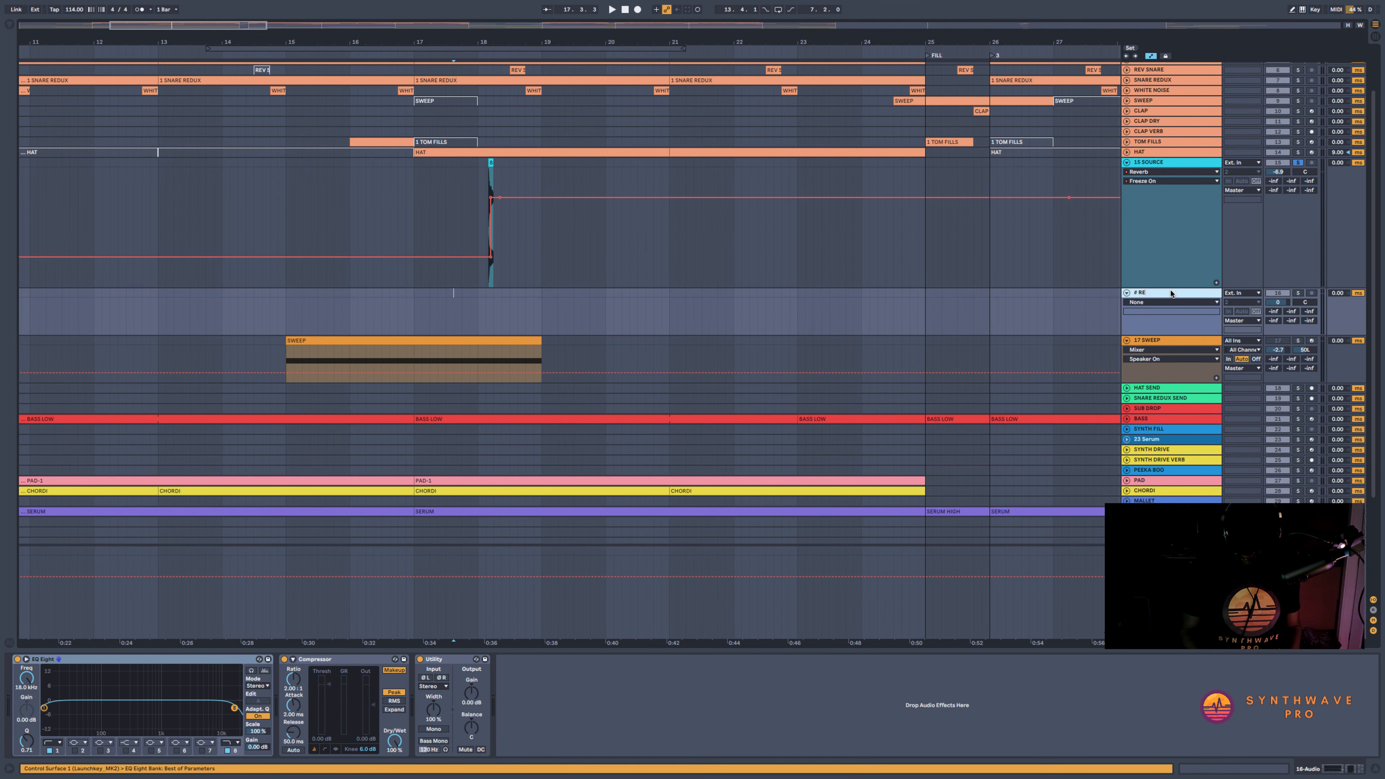
type("SAMPLE")
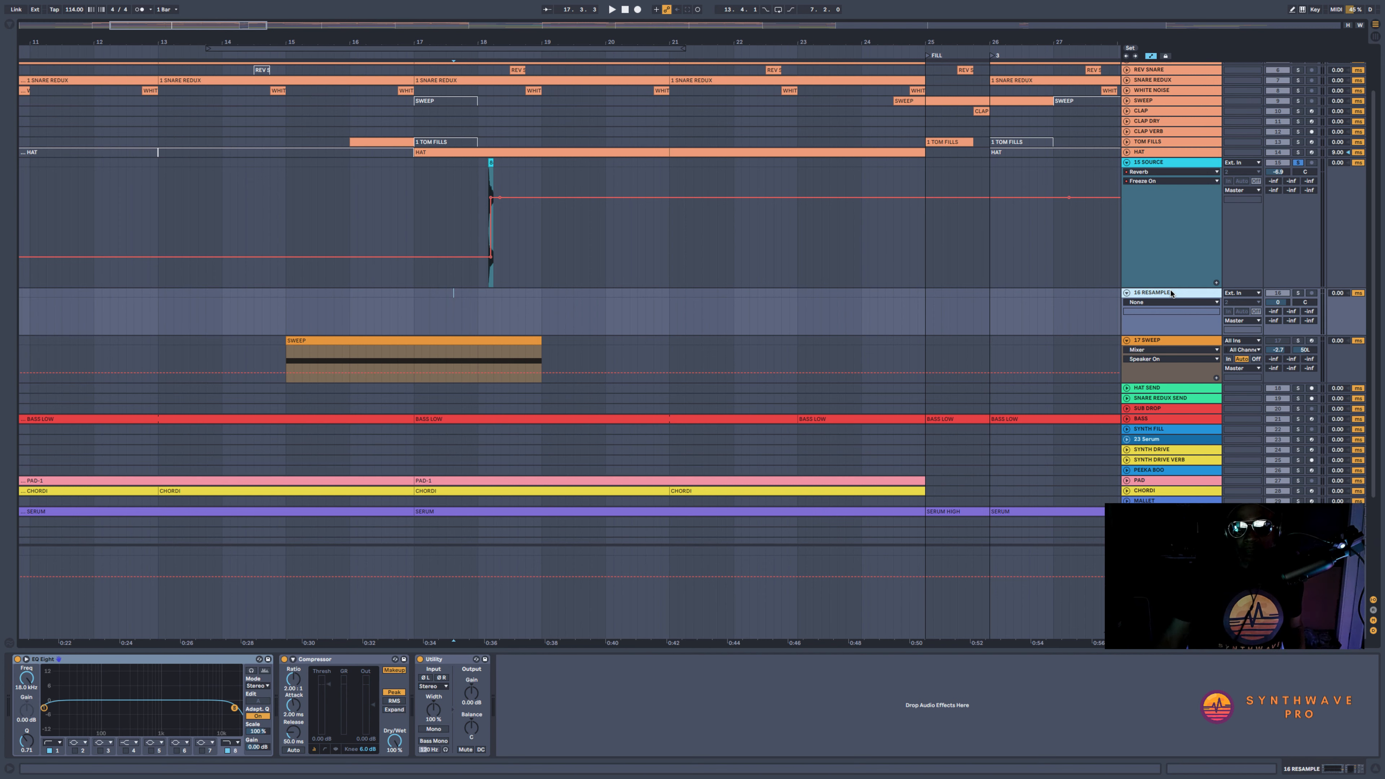
left_click(1235, 295)
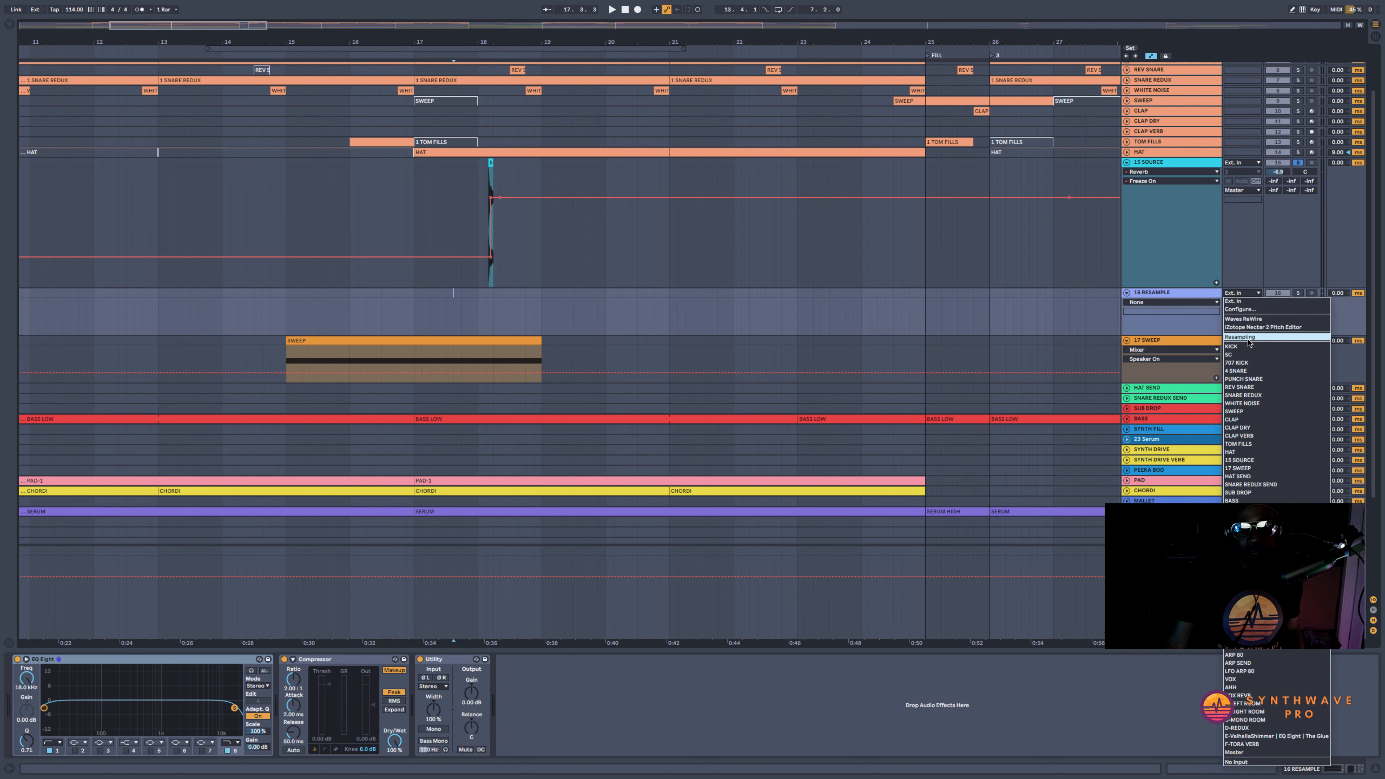
left_click(1248, 337)
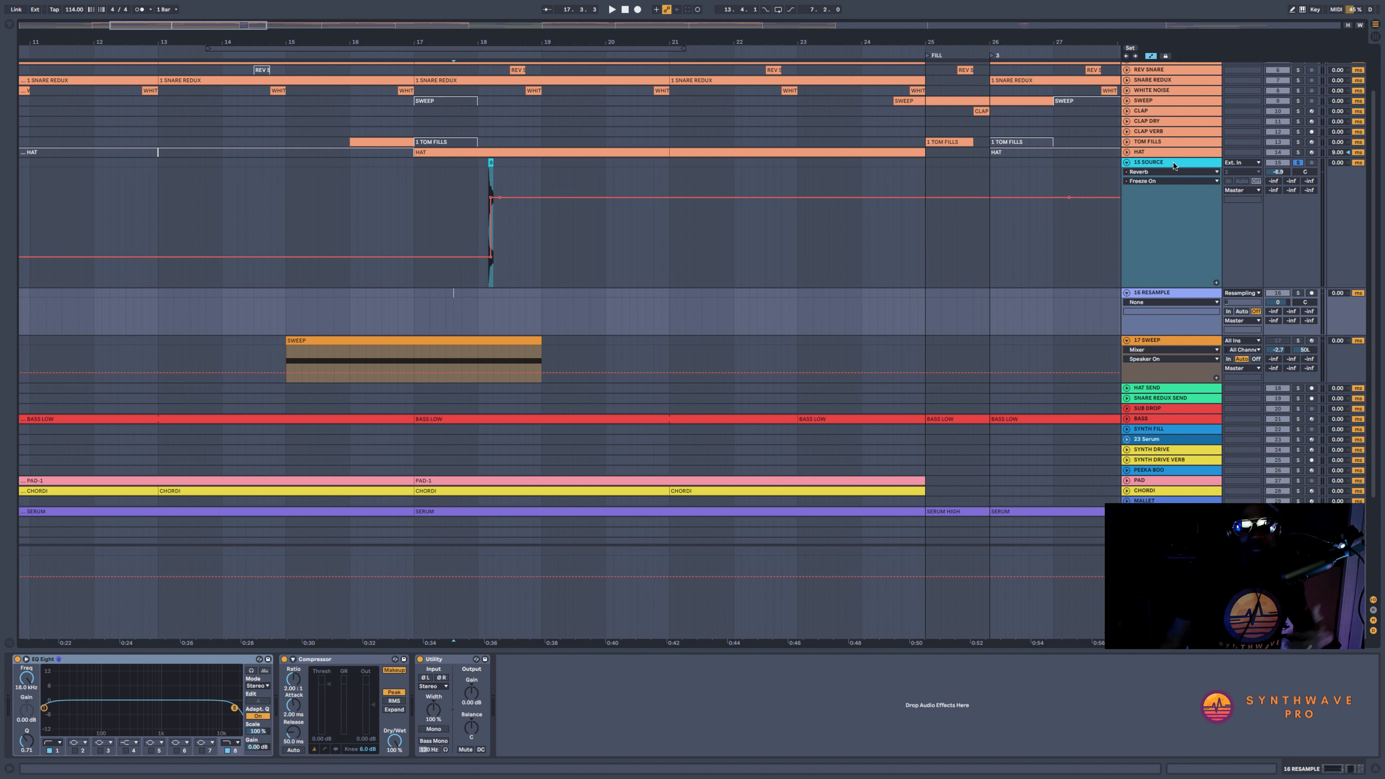
left_click(1167, 293)
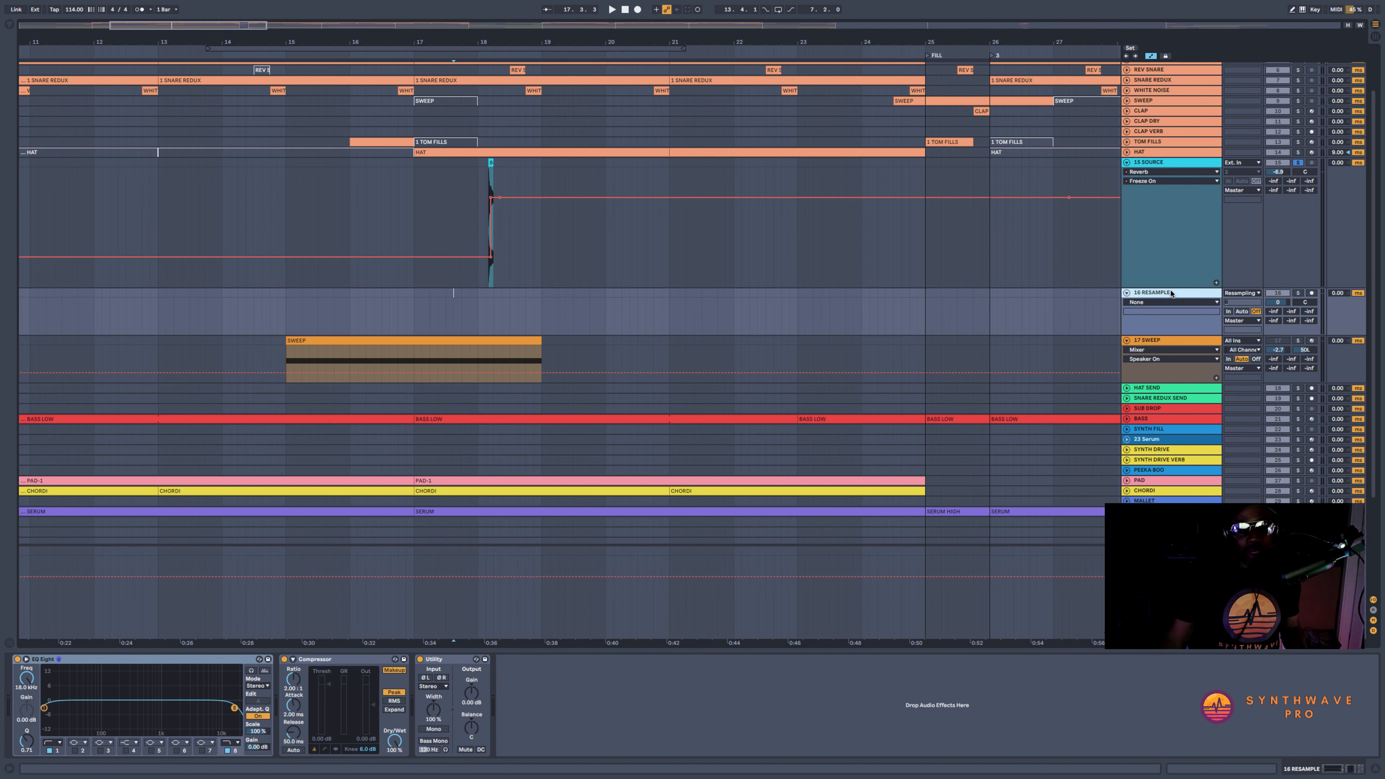
Turn off the active effects on the Master track and arm the RESAMPLE track for recording
left_click(1167, 552)
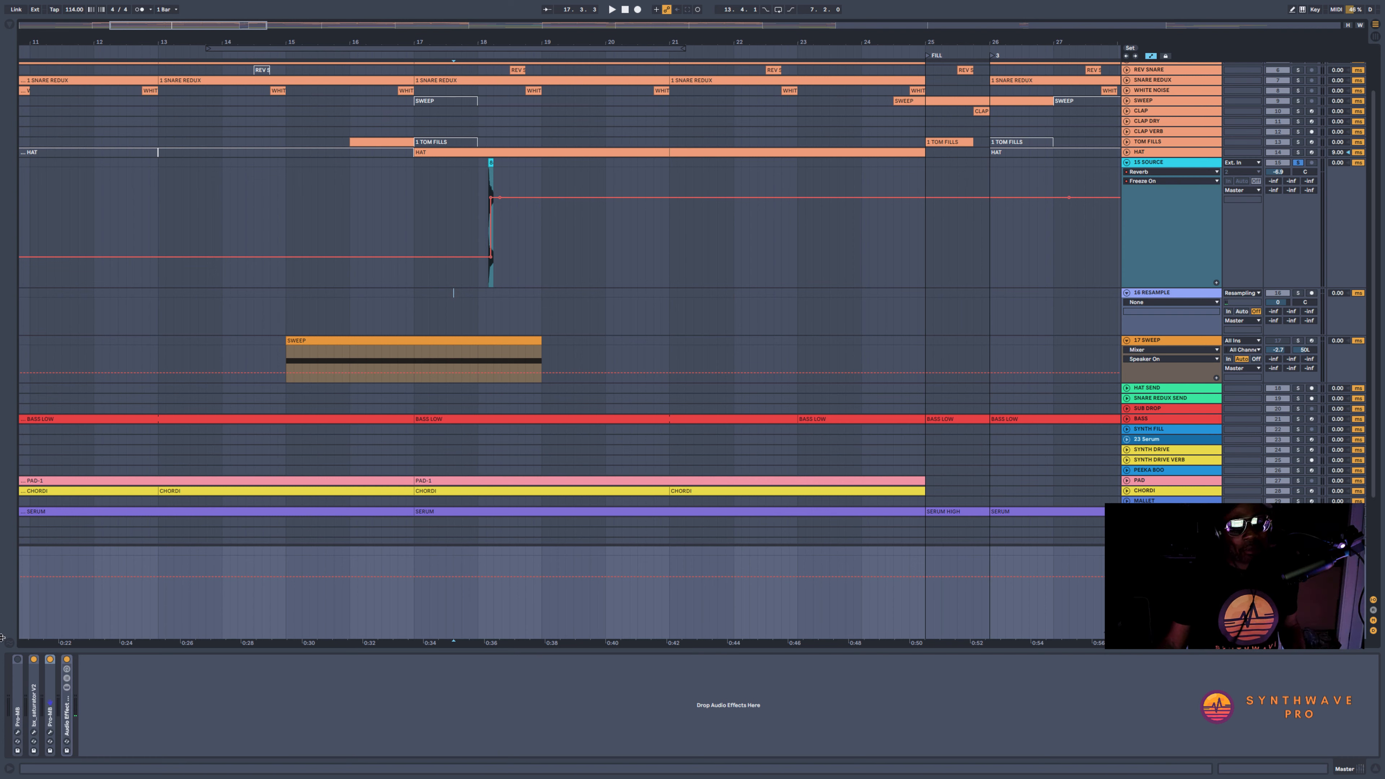
left_click(33, 659)
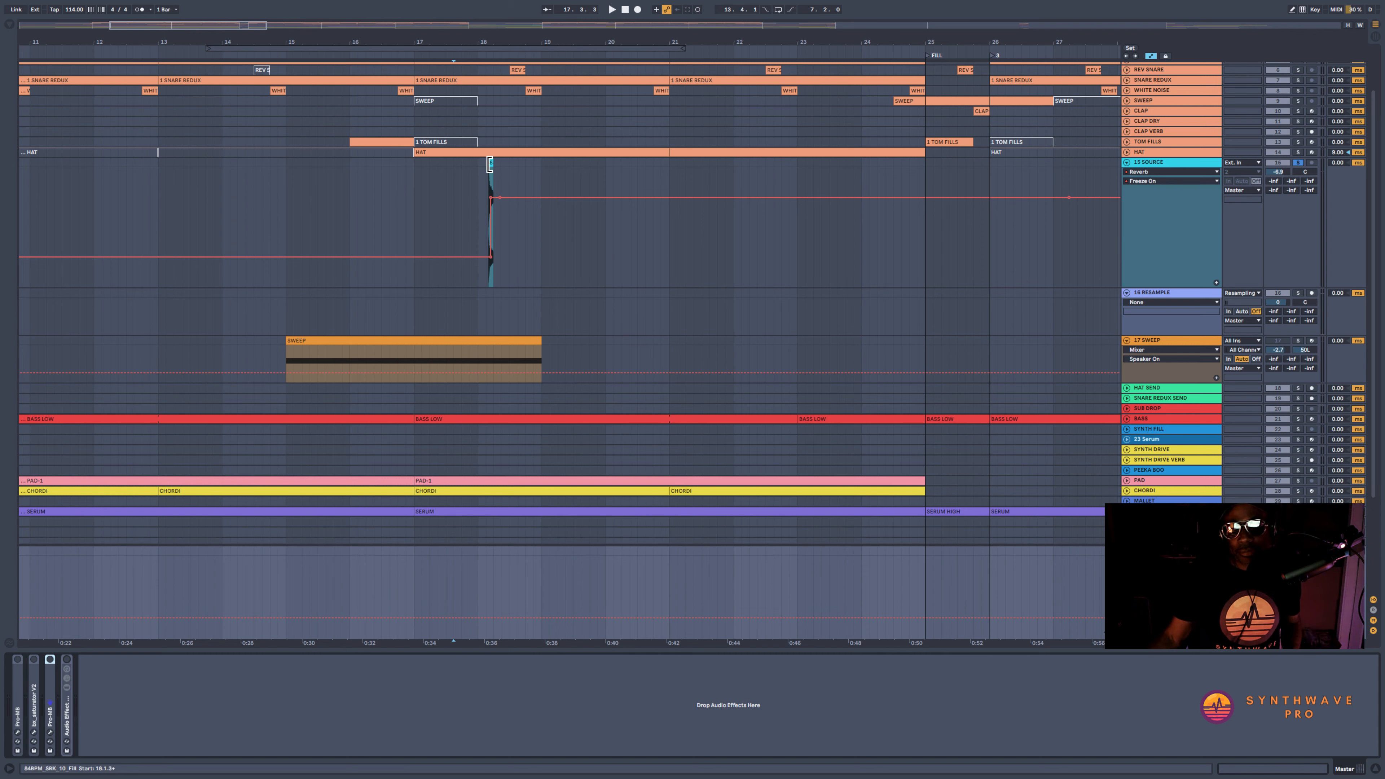
left_click(1267, 295)
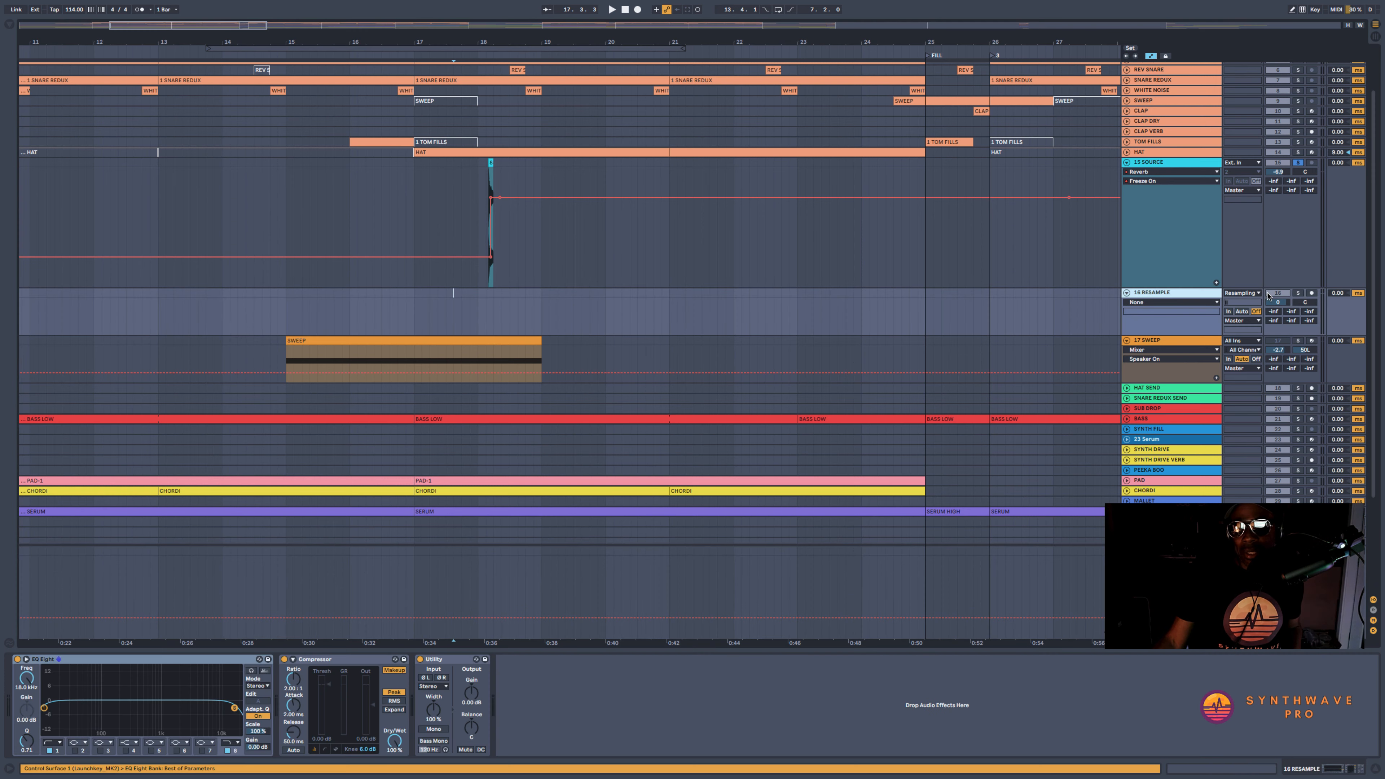
left_click(1311, 293)
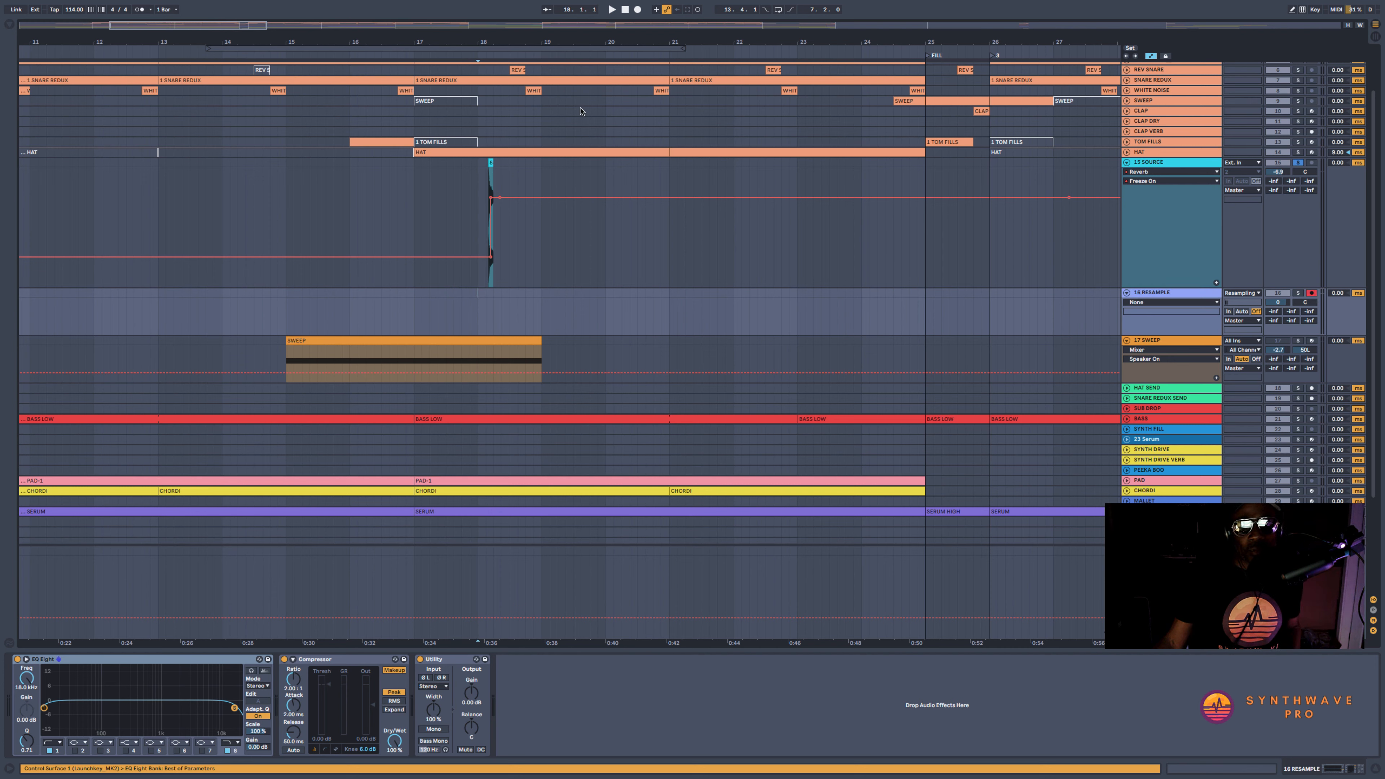
Record the frozen reverb sound onto the RESAMPLE track from bar 18 to about bar 31
left_click(637, 9)
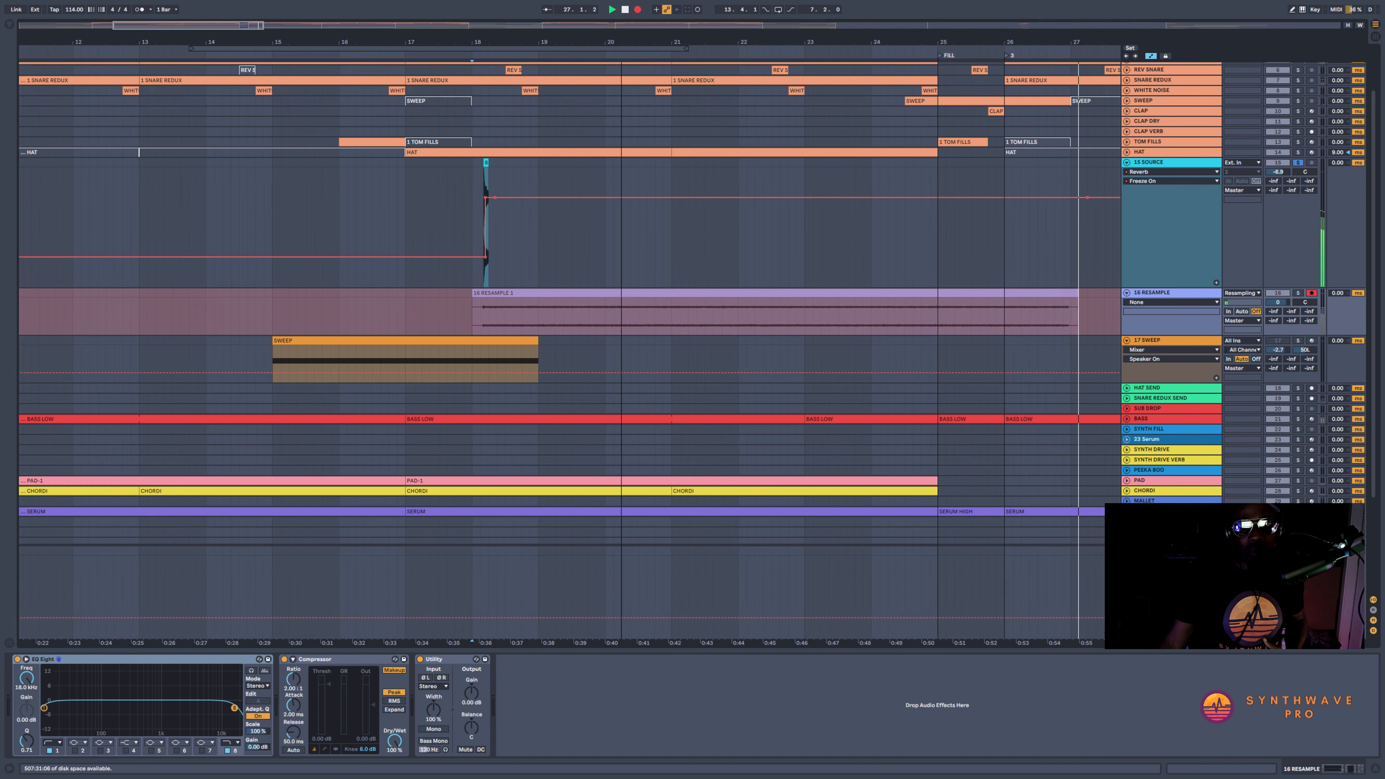
left_click_drag(492, 40, 460, 40)
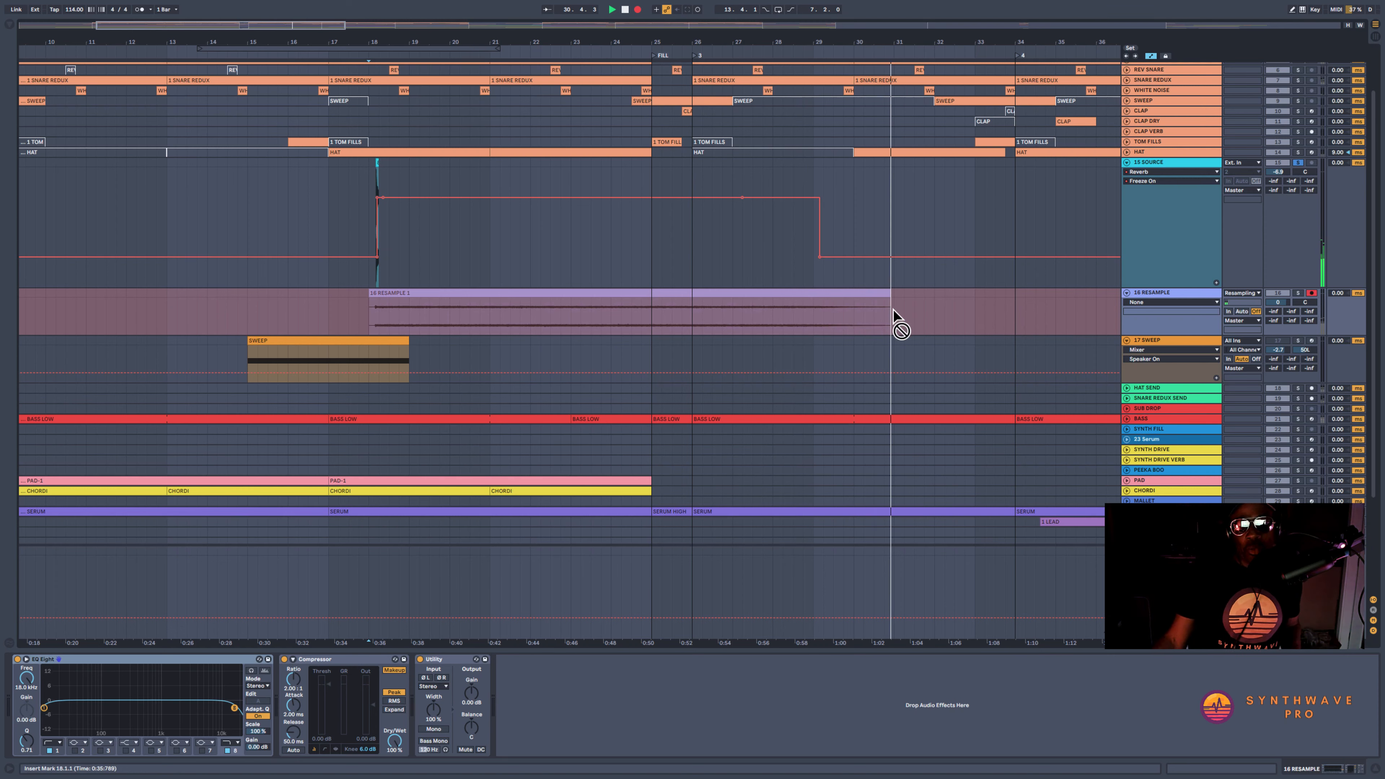
key("space")
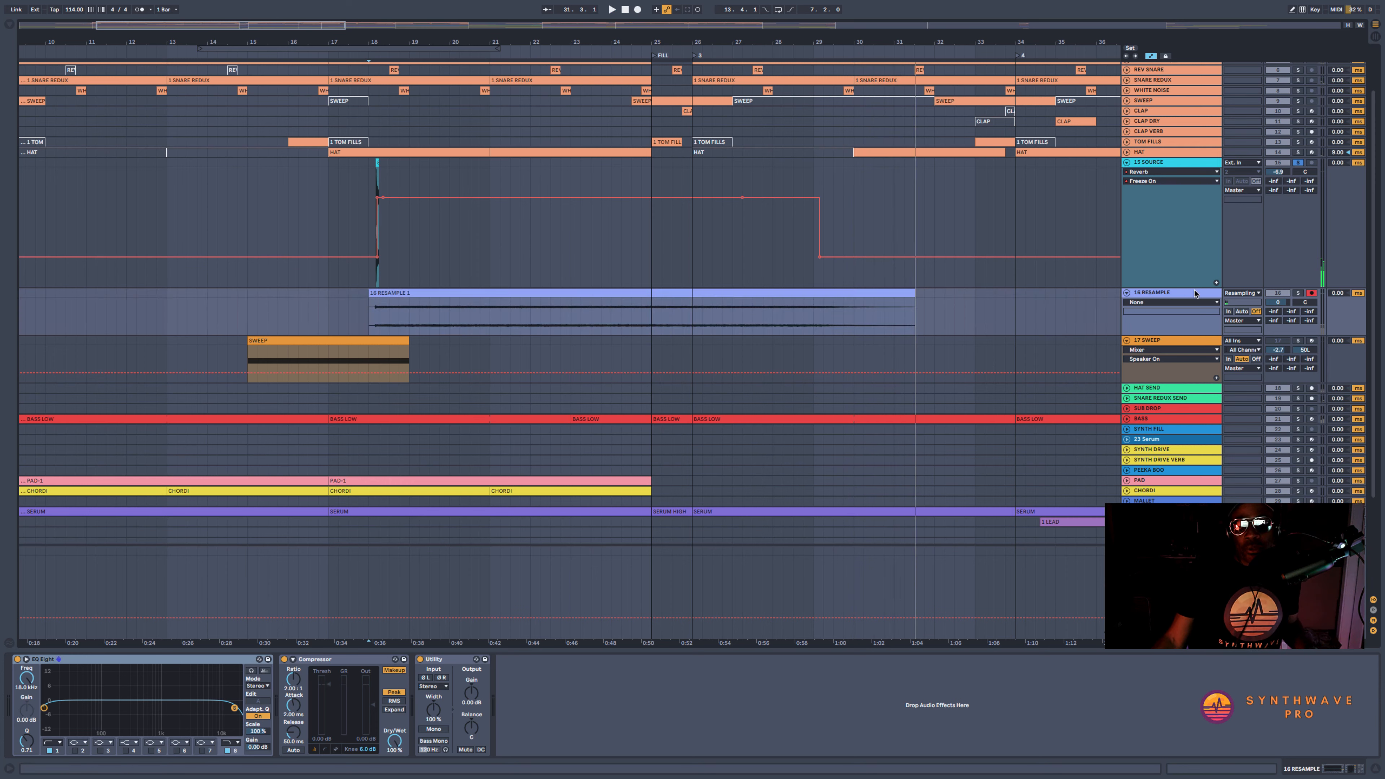
Set the RESAMPLE track's input to No Input and unsolo the SOURCE track
left_click(1256, 293)
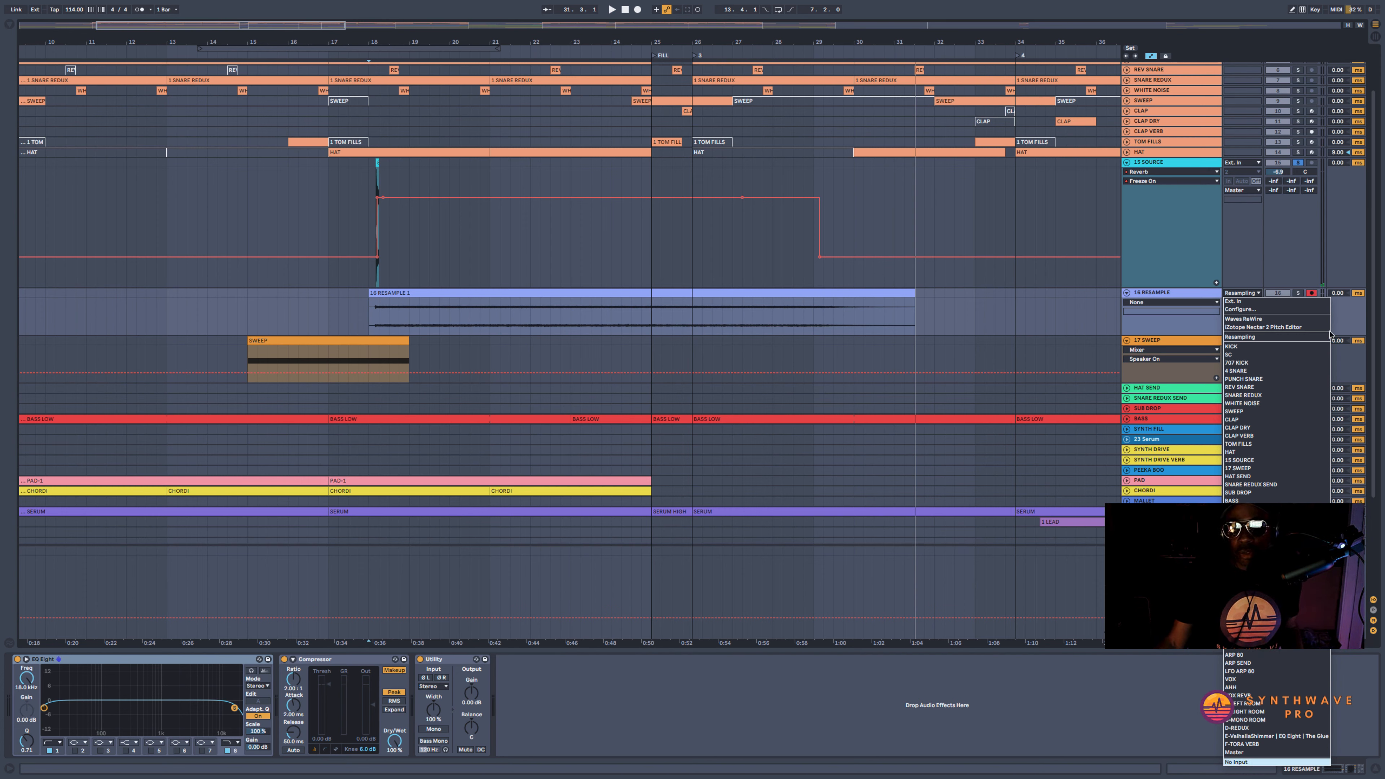
left_click(1300, 162)
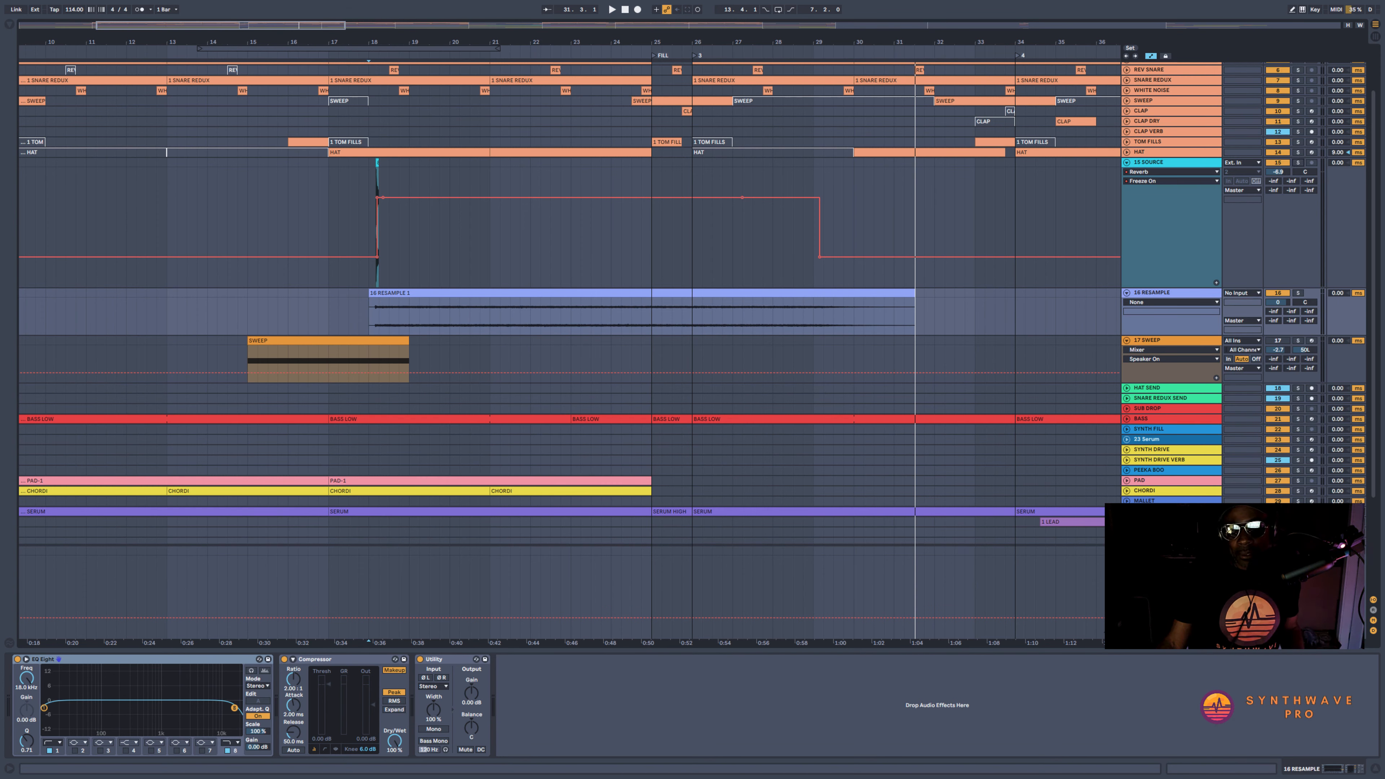
Turn the bypassed effects on the Master track back on
left_click(1172, 550)
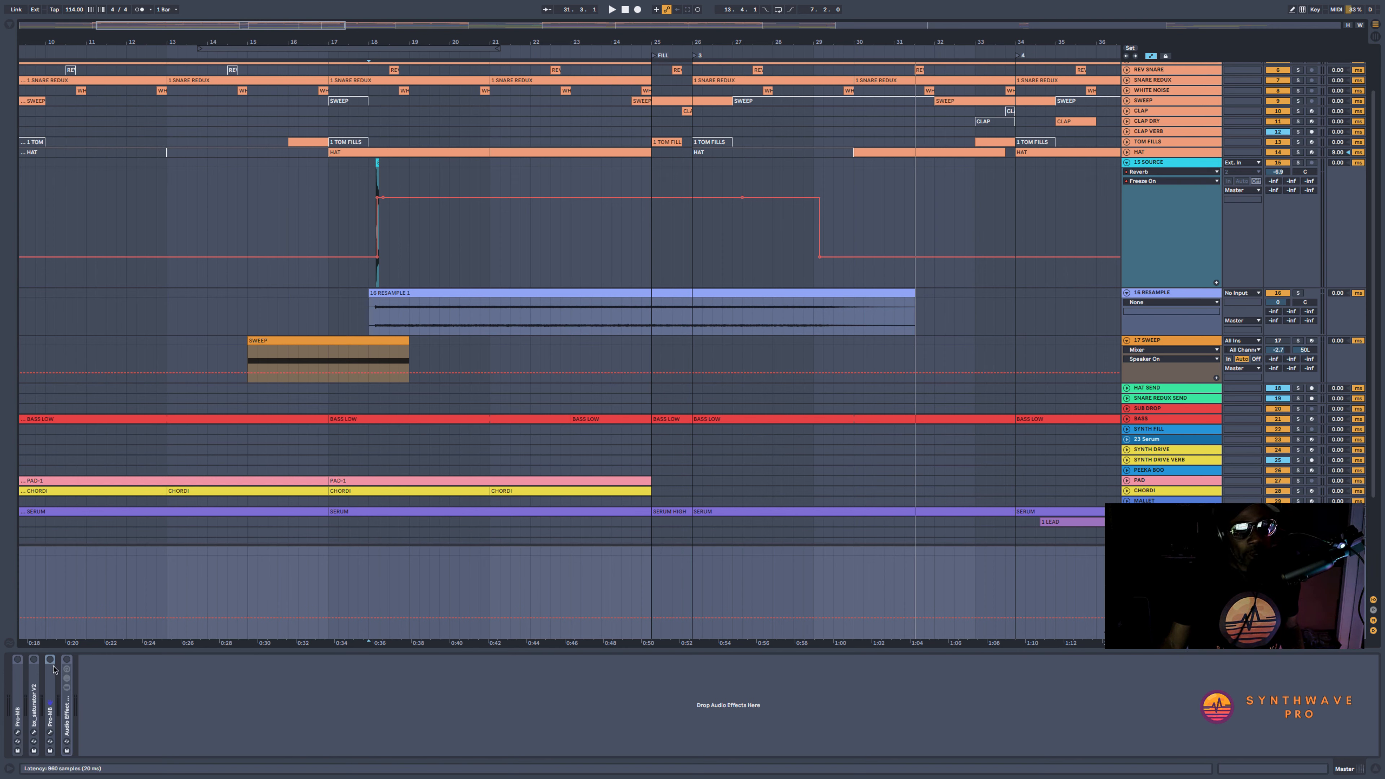
left_click(66, 660)
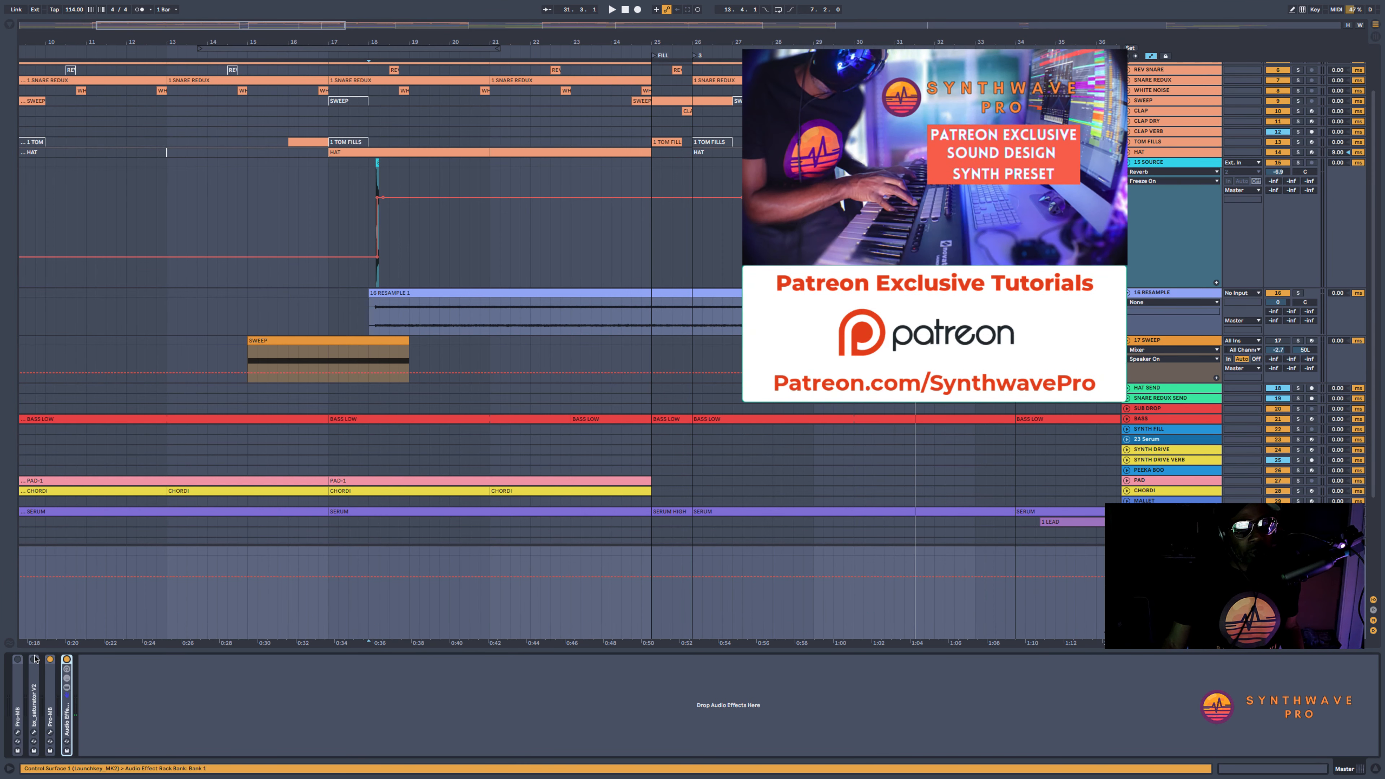
Solo the RESAMPLE track and play back the recorded clip from bar 18
left_click(1171, 292)
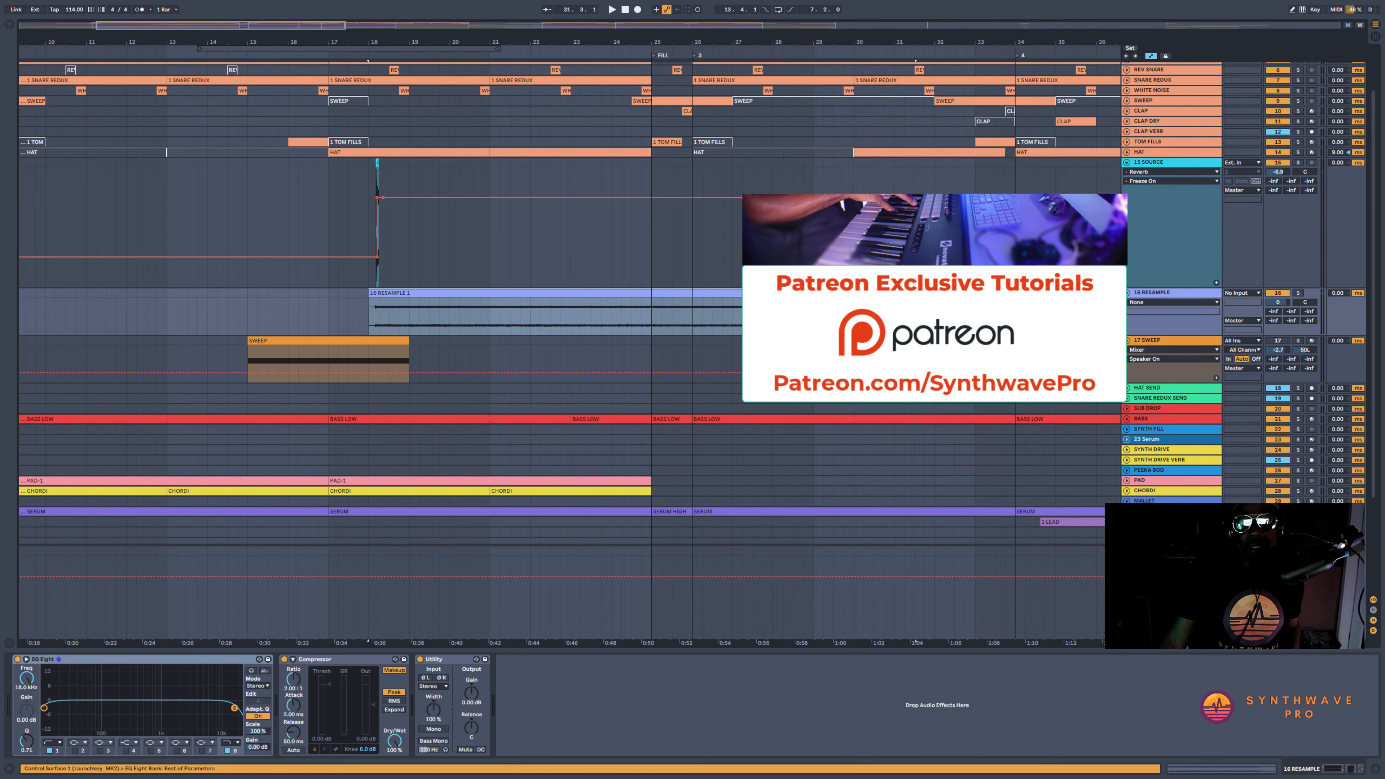
left_click(1298, 293)
key("space")
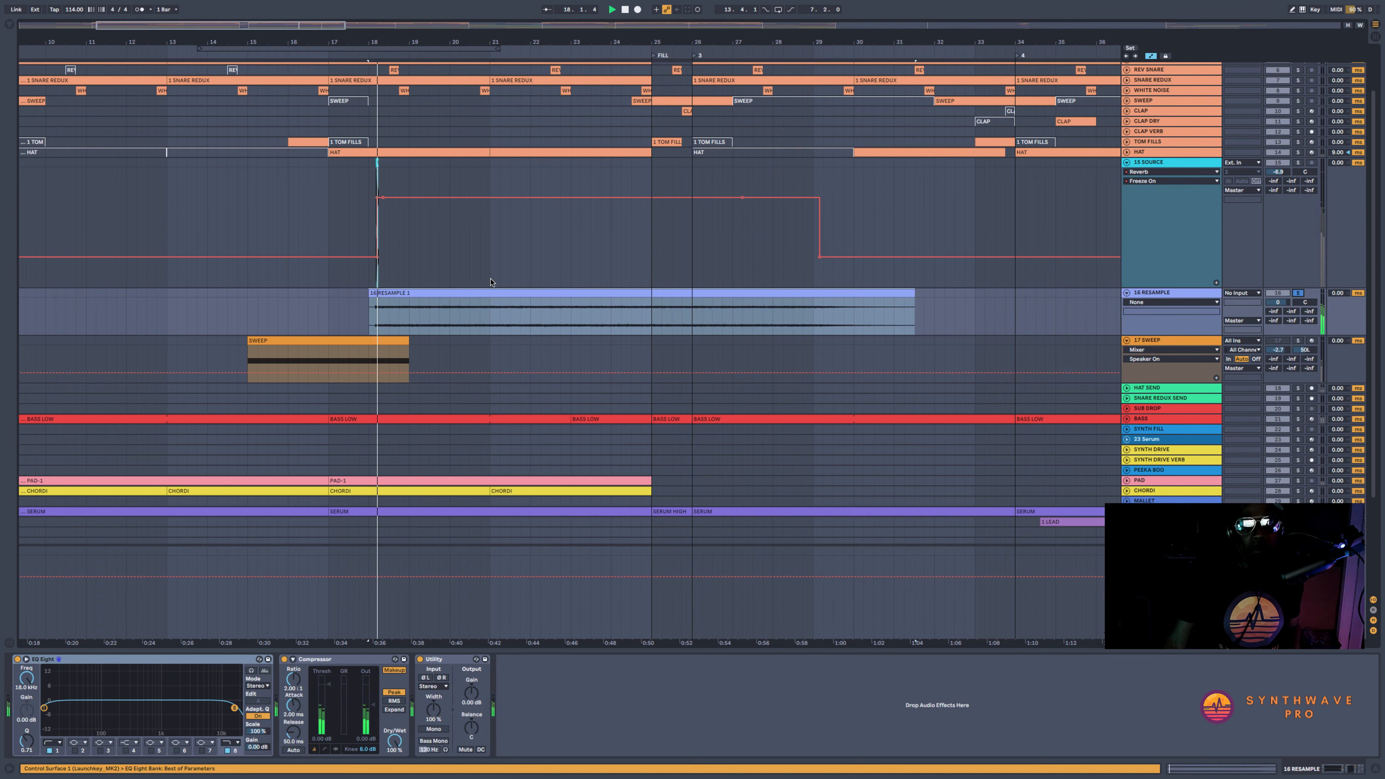
left_click_drag(420, 40, 419, 45)
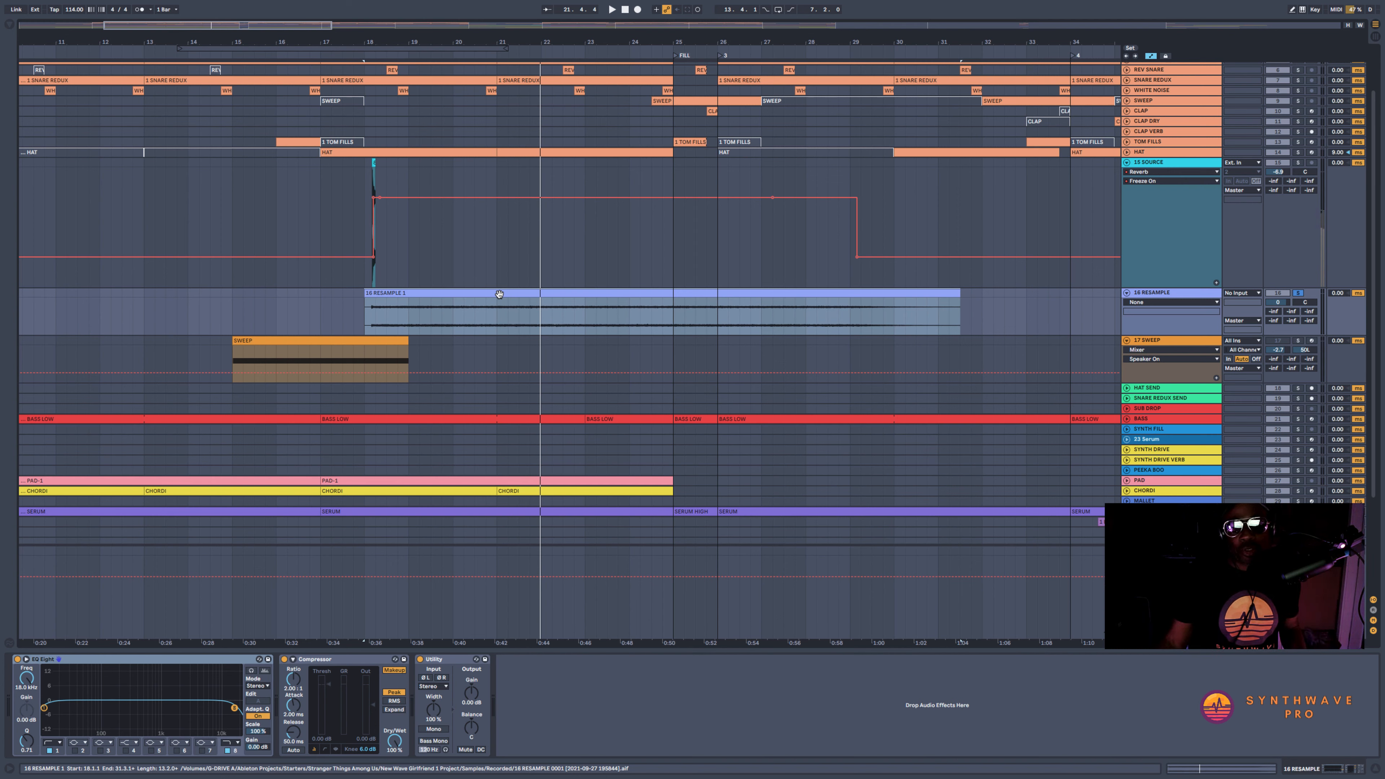
Move the RESAMPLE clip to start at 14.3.1 and loop the four bars from bar 15 to bar 19
left_click_drag(559, 293, 406, 299)
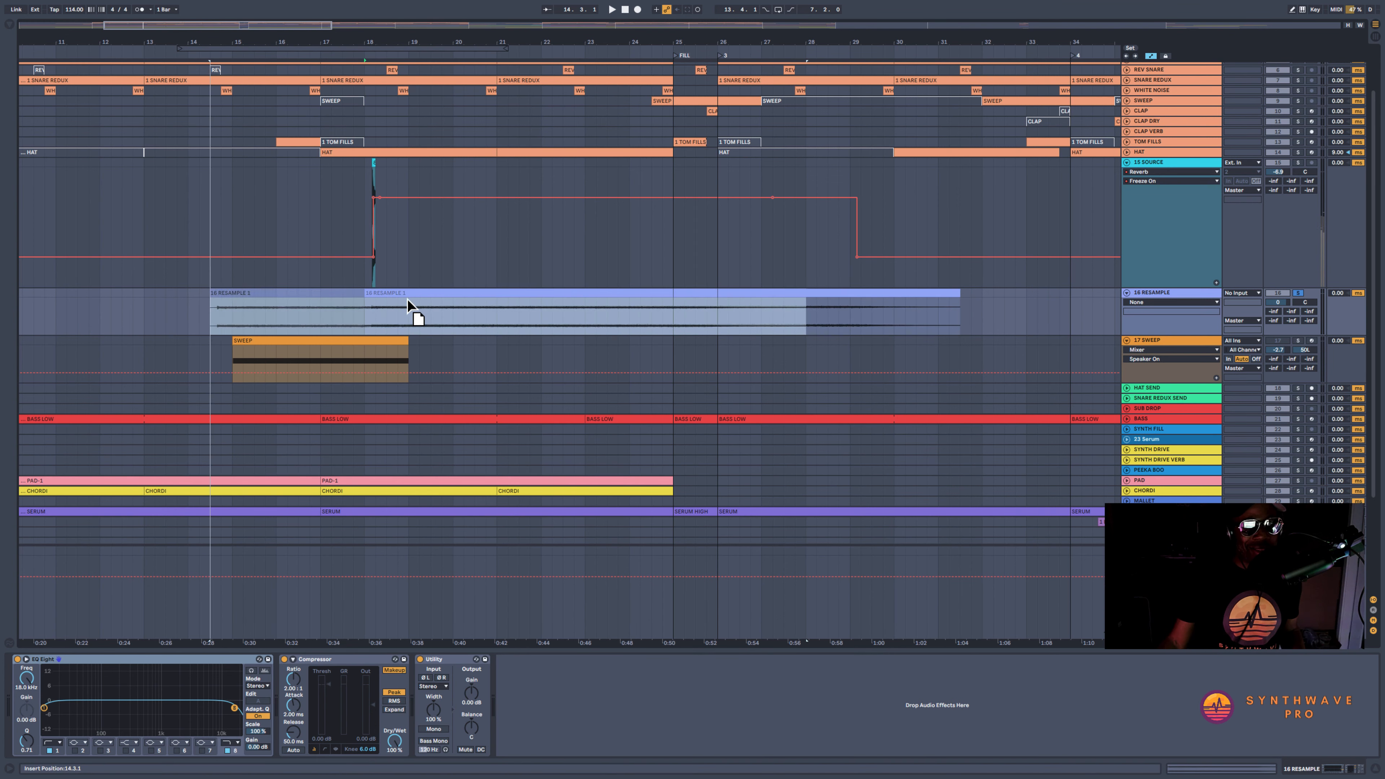
left_click_drag(242, 323, 401, 316)
key("ctrl+l")
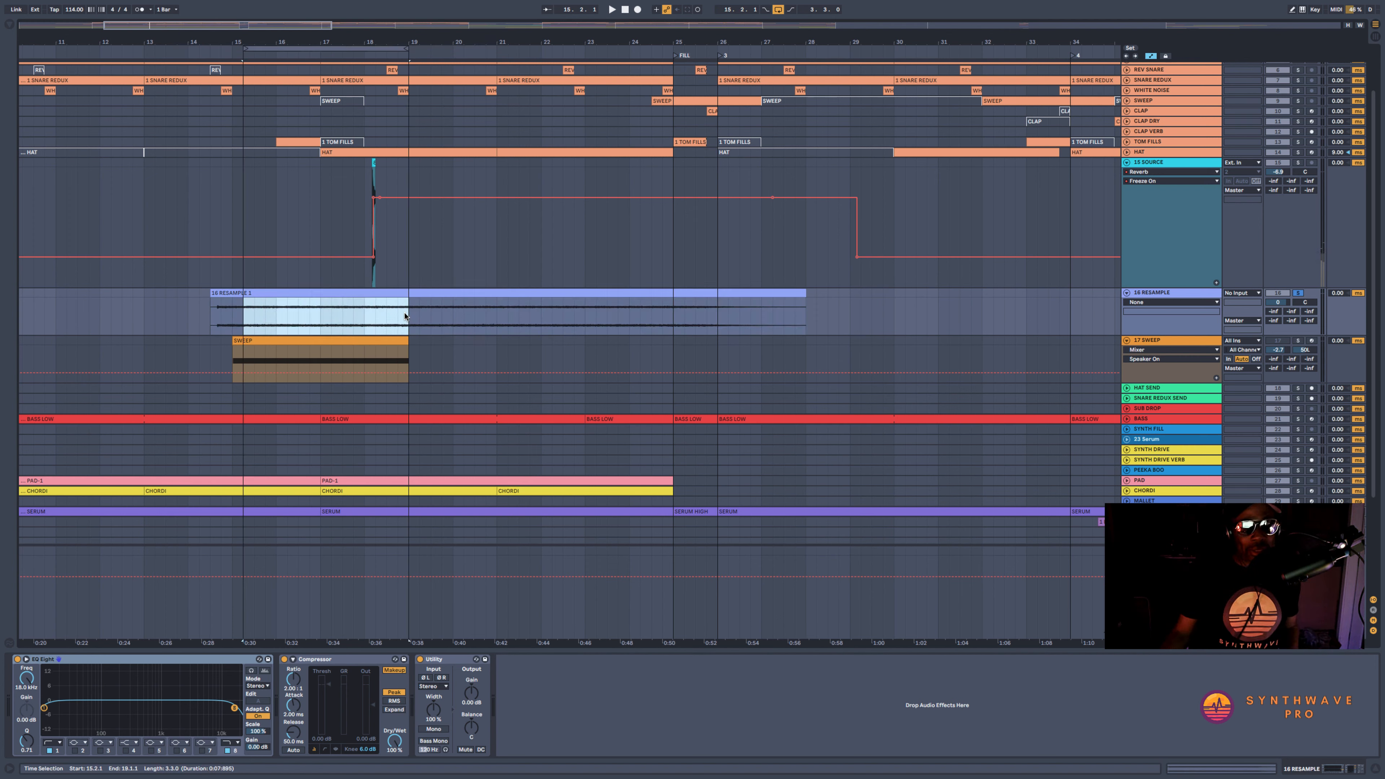
left_click_drag(247, 51, 237, 49)
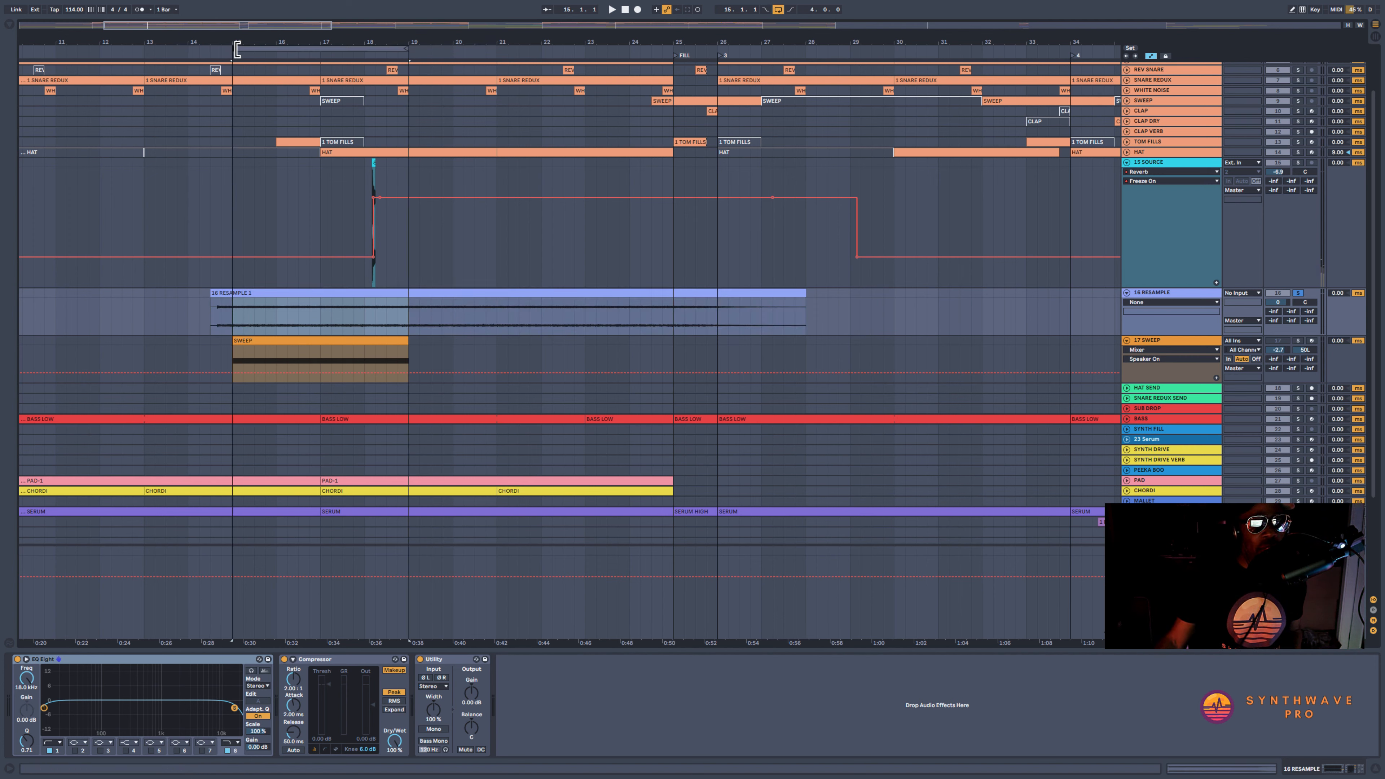
left_click_drag(334, 42, 444, 74)
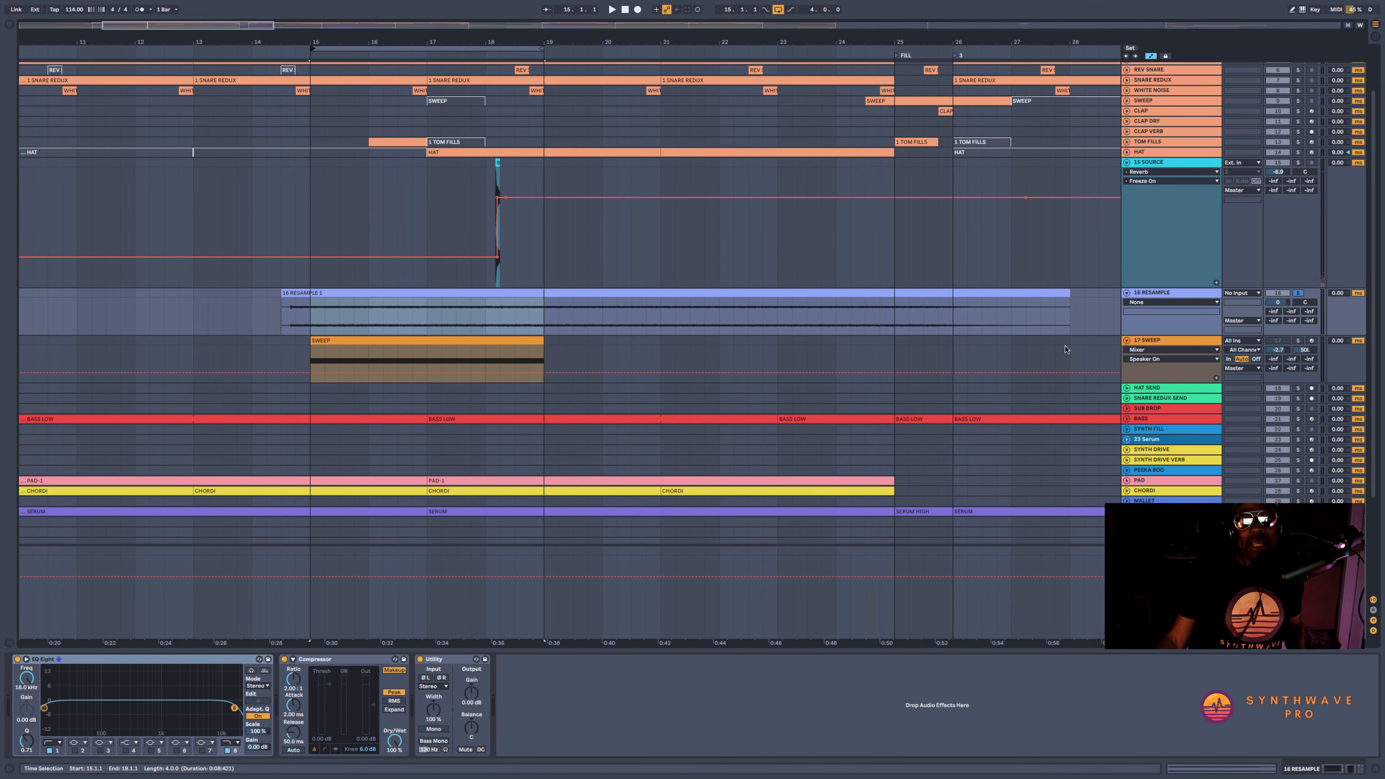
Add a Grain Delay to the RESAMPLE track between the Compressor and the Utility
left_click(9, 24)
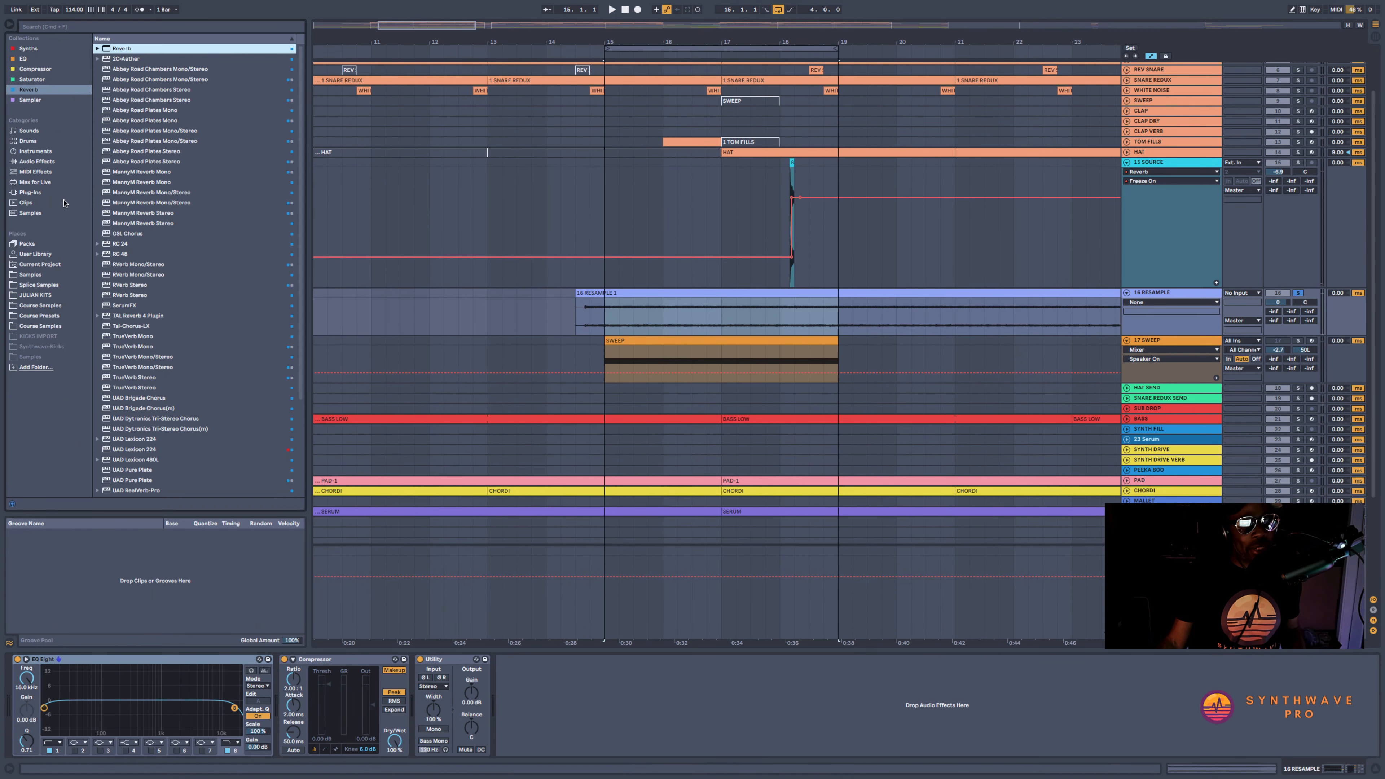
left_click(37, 162)
left_click(113, 285)
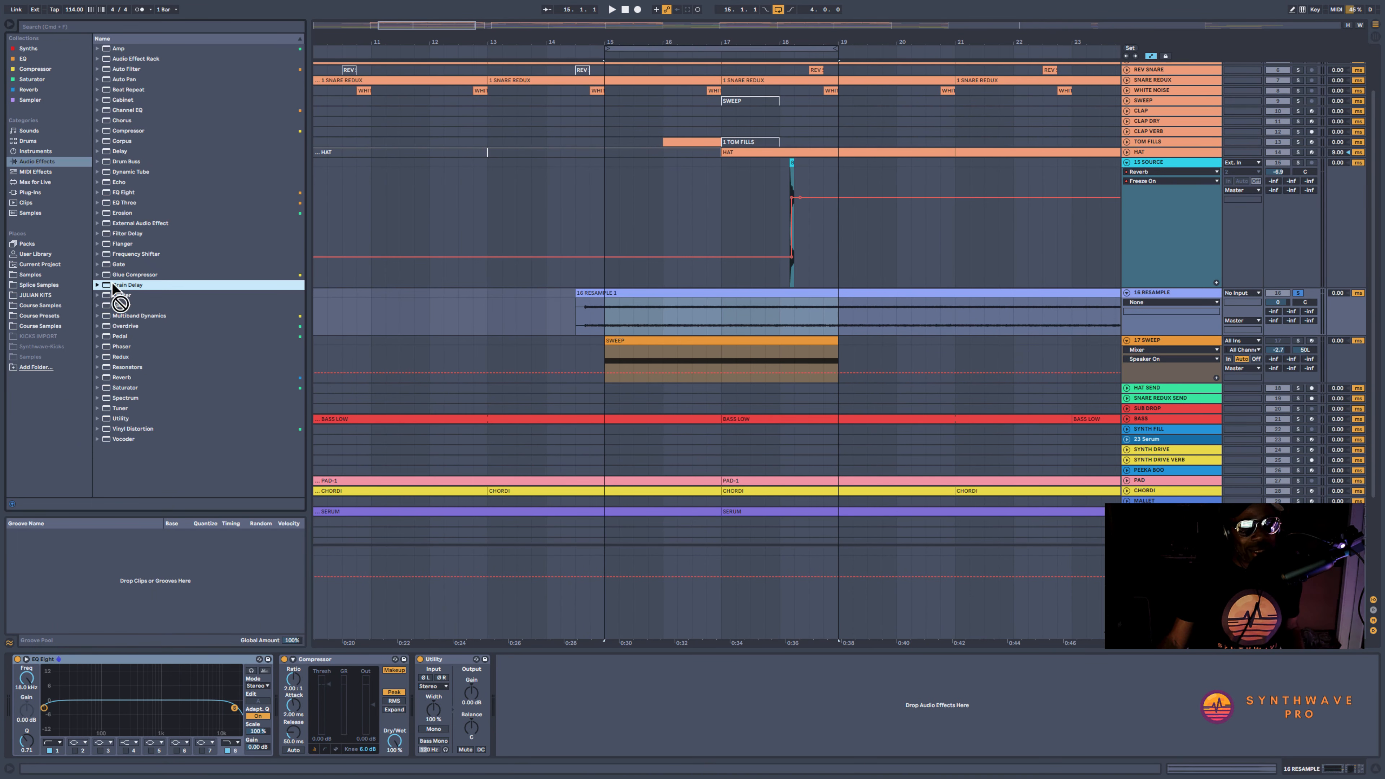
left_click(426, 671)
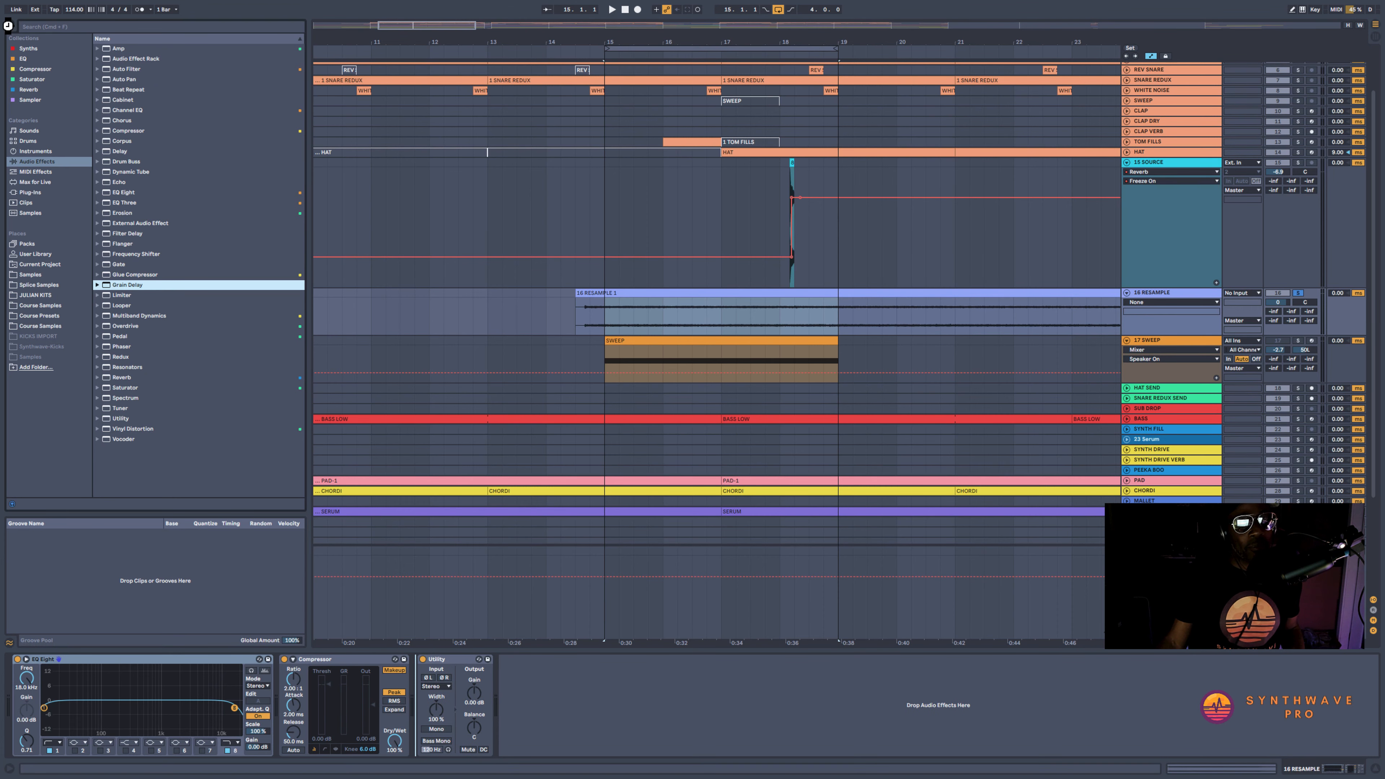
key("Return")
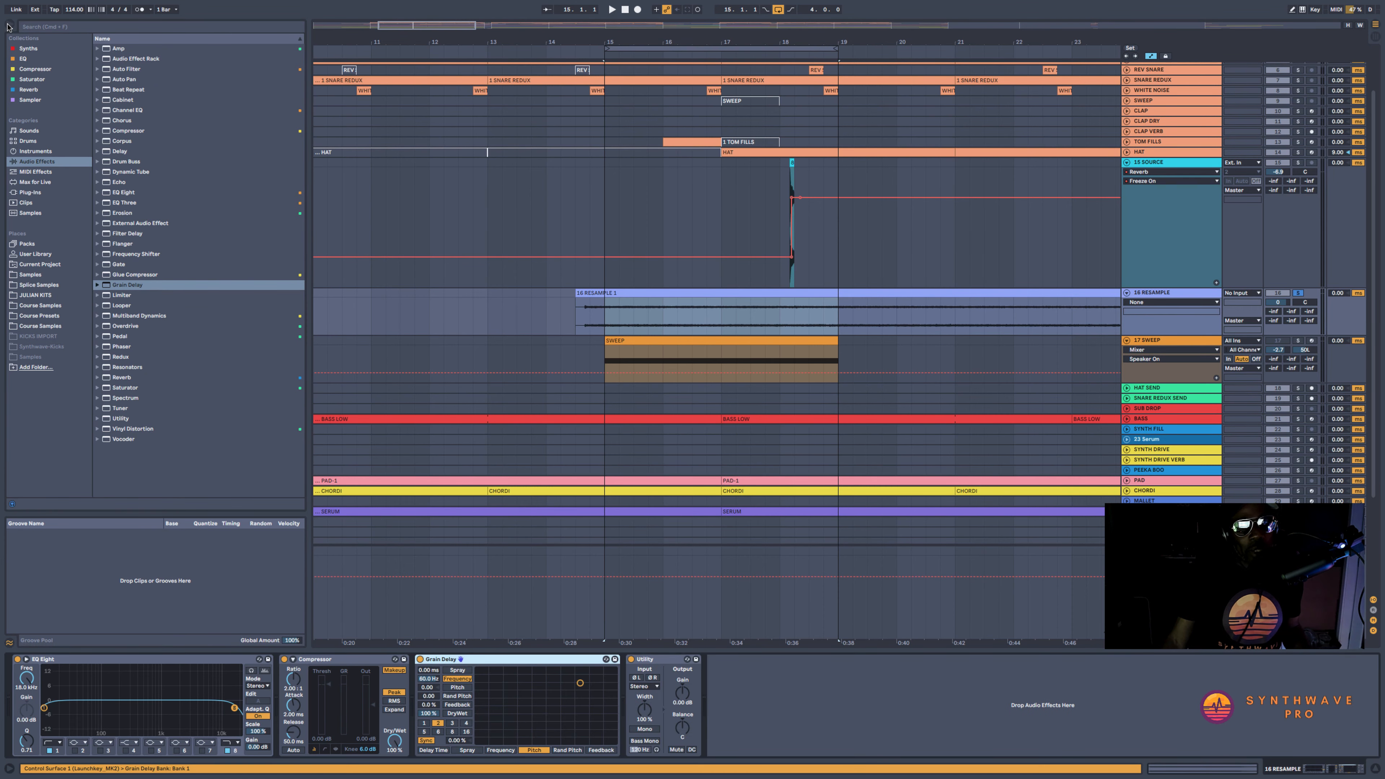
left_click(9, 27)
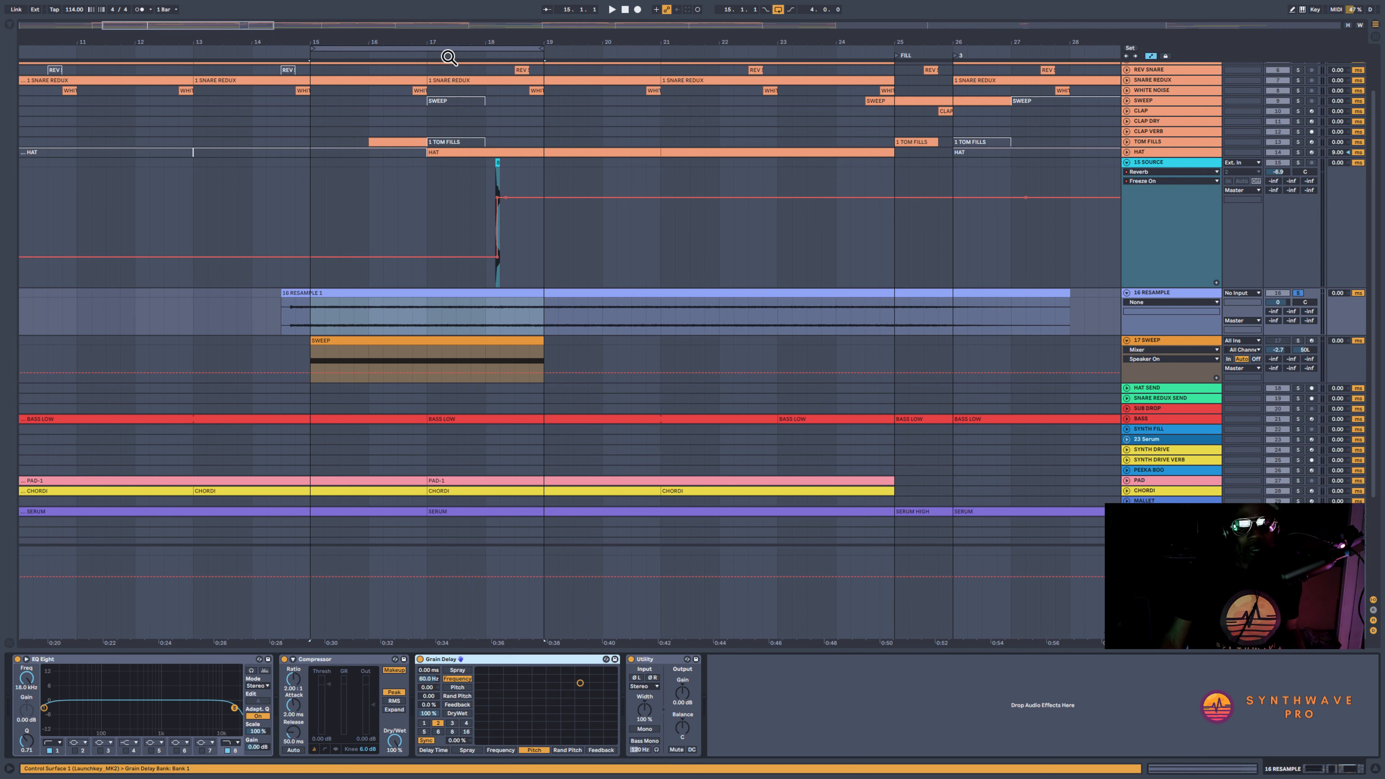
Lower the Grain Delay's pitch to about -28 and its frequency to about 1.12 Hz, auditioning the loop
left_click_drag(448, 36, 477, 24)
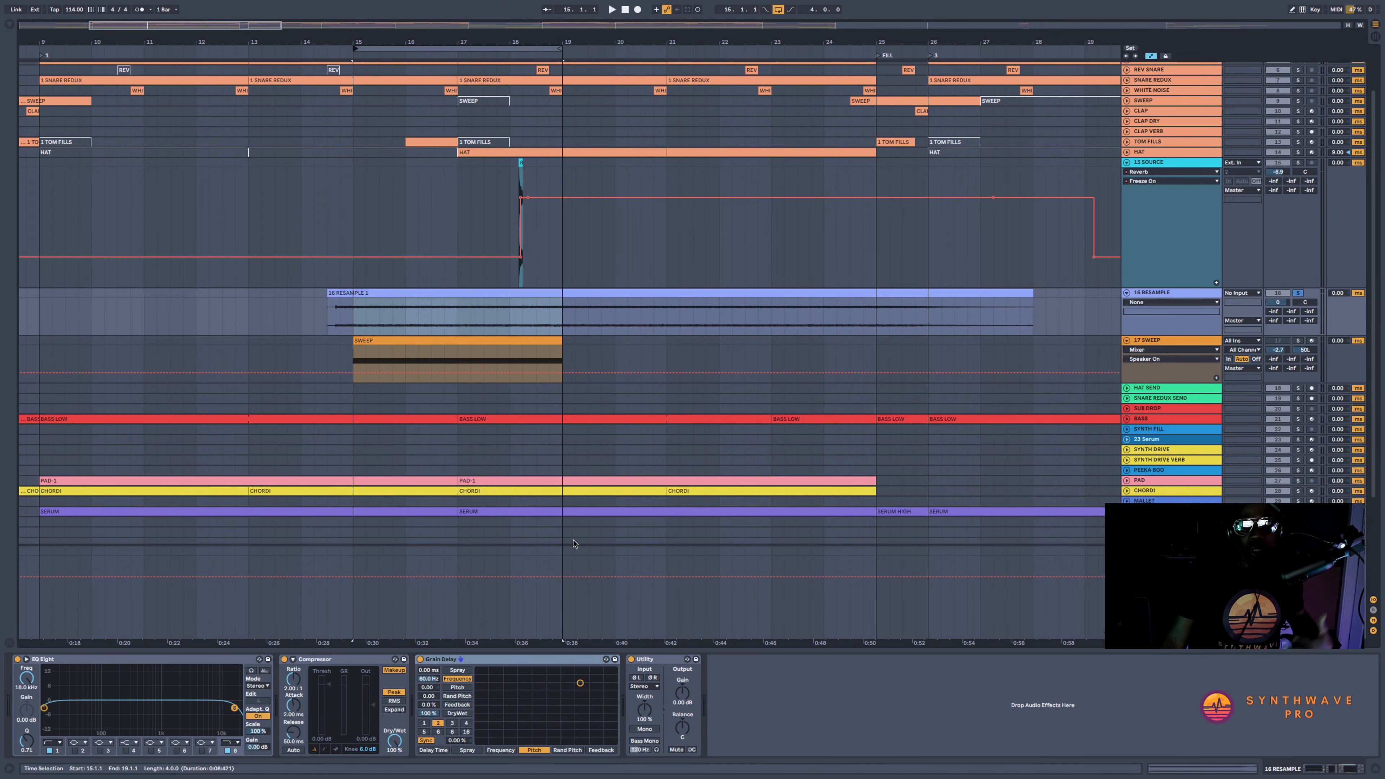
left_click(513, 661)
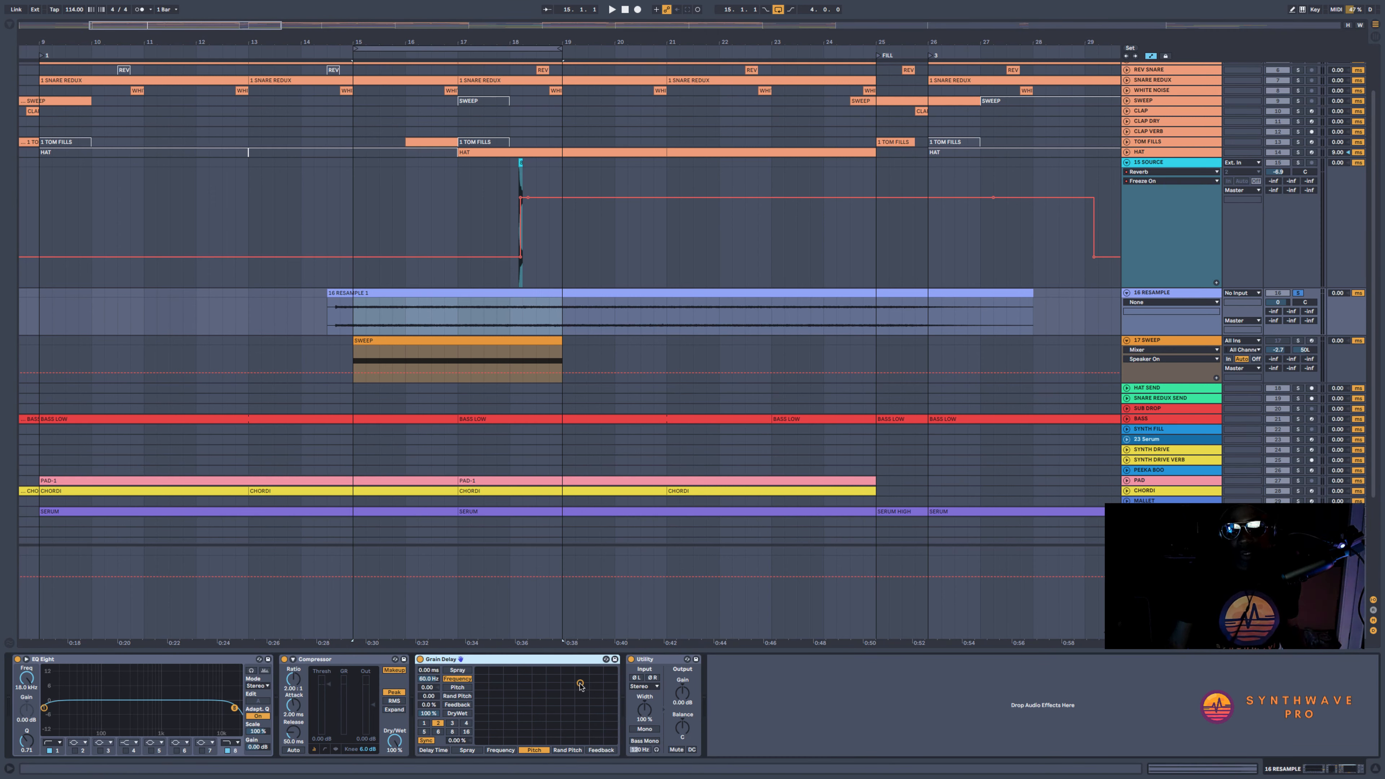
left_click_drag(580, 682, 513, 741)
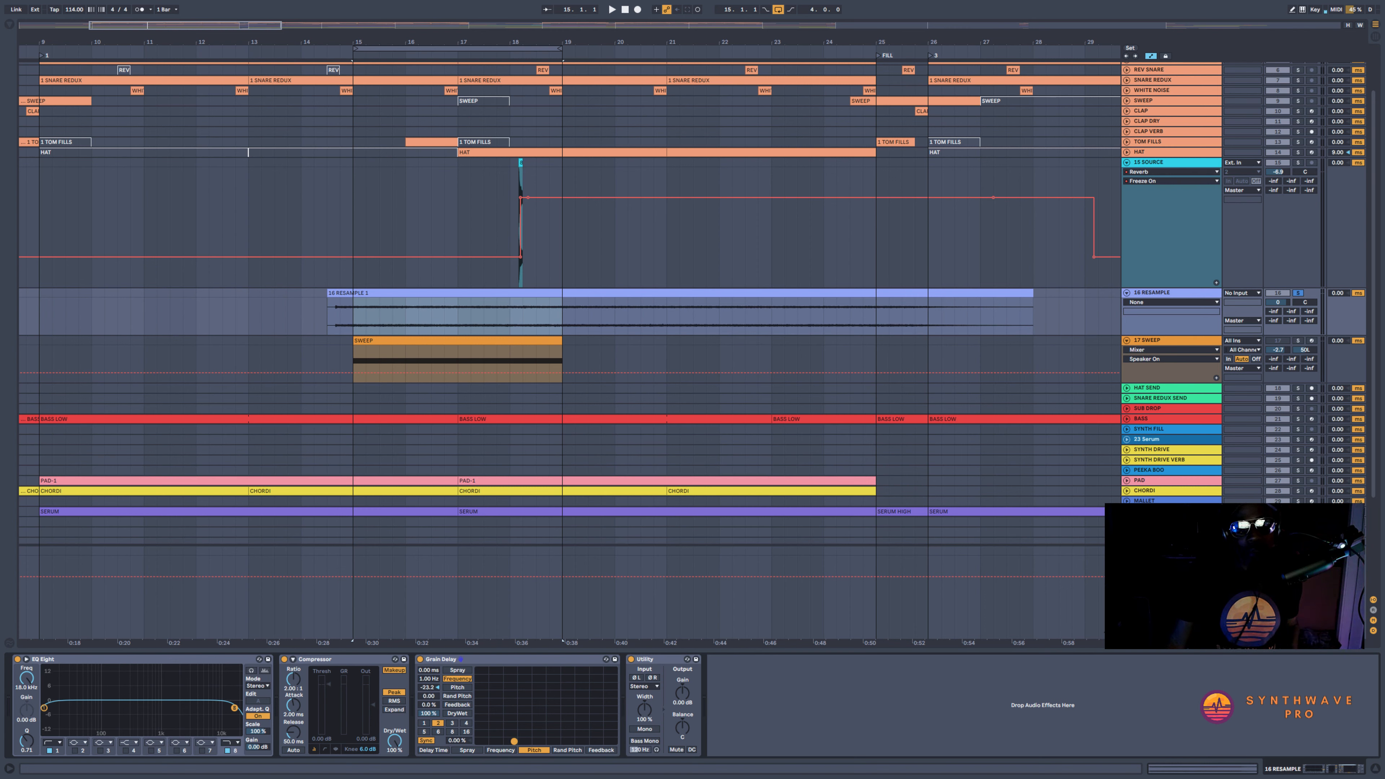
key("space")
mouse_move(514, 741)
left_mouse_down()
mouse_move(563, 741)
mouse_move(605, 709)
mouse_move(613, 669)
mouse_move(603, 722)
mouse_move(505, 740)
left_mouse_up()
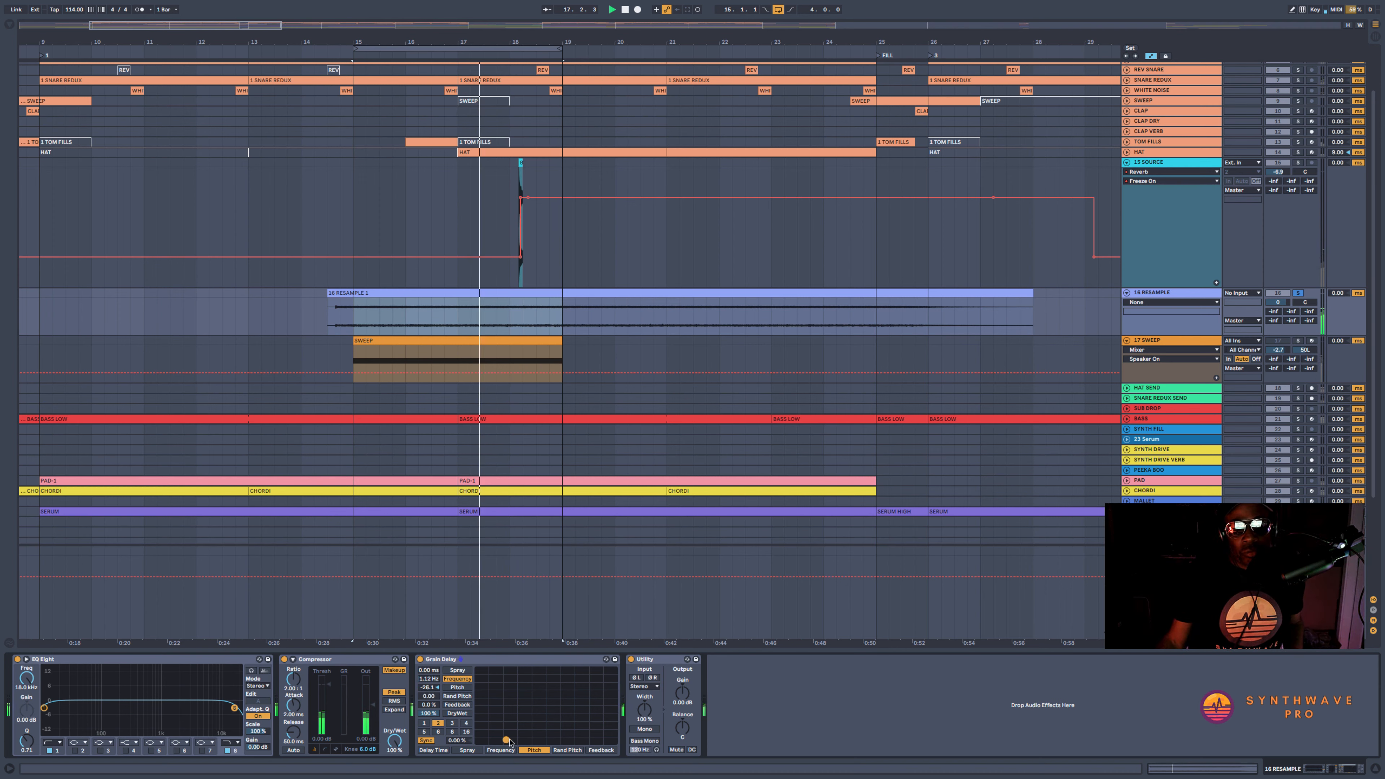
Extend the loop's end from bar 19 to 21.2.1 and set the Grain Delay to about -27.6 pitch and 1.18 Hz
key("space")
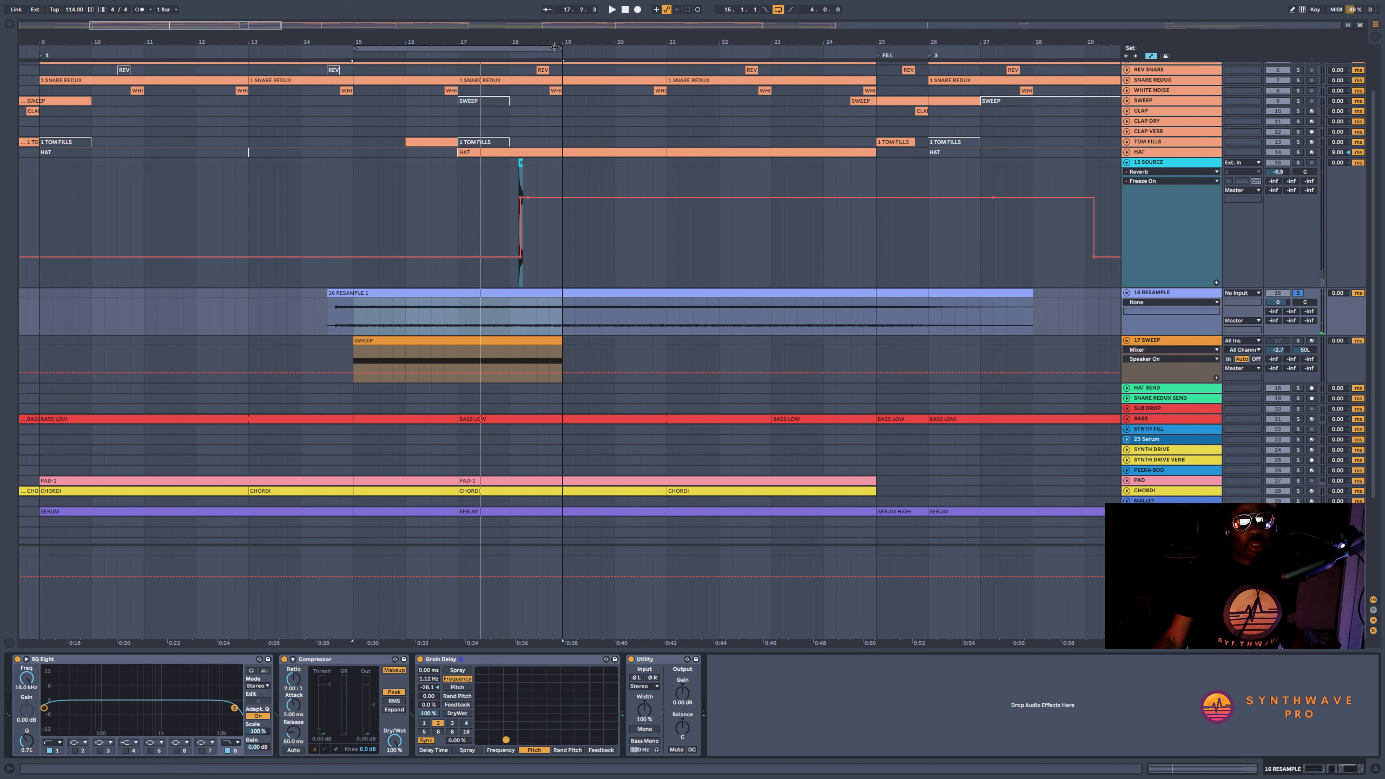
left_click_drag(555, 47, 679, 48)
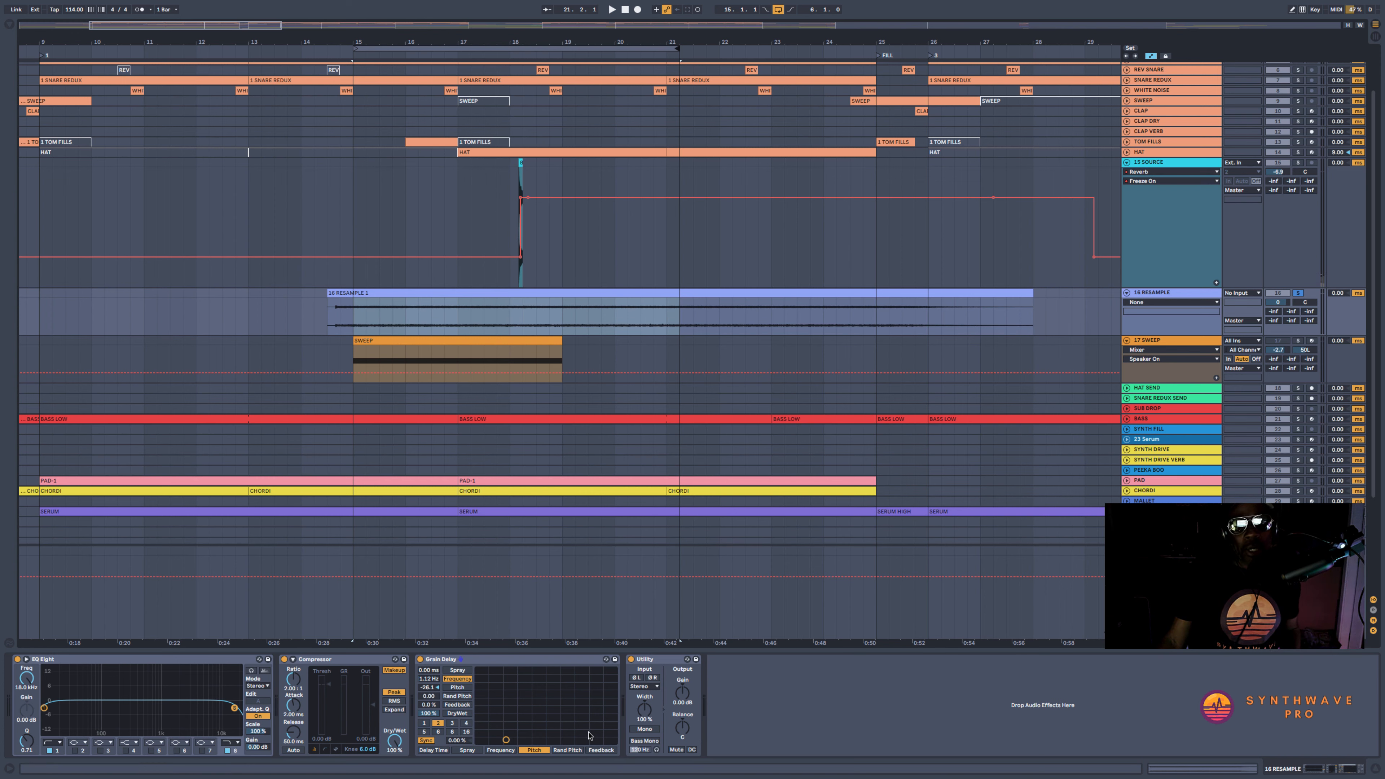
left_click_drag(506, 740, 504, 740)
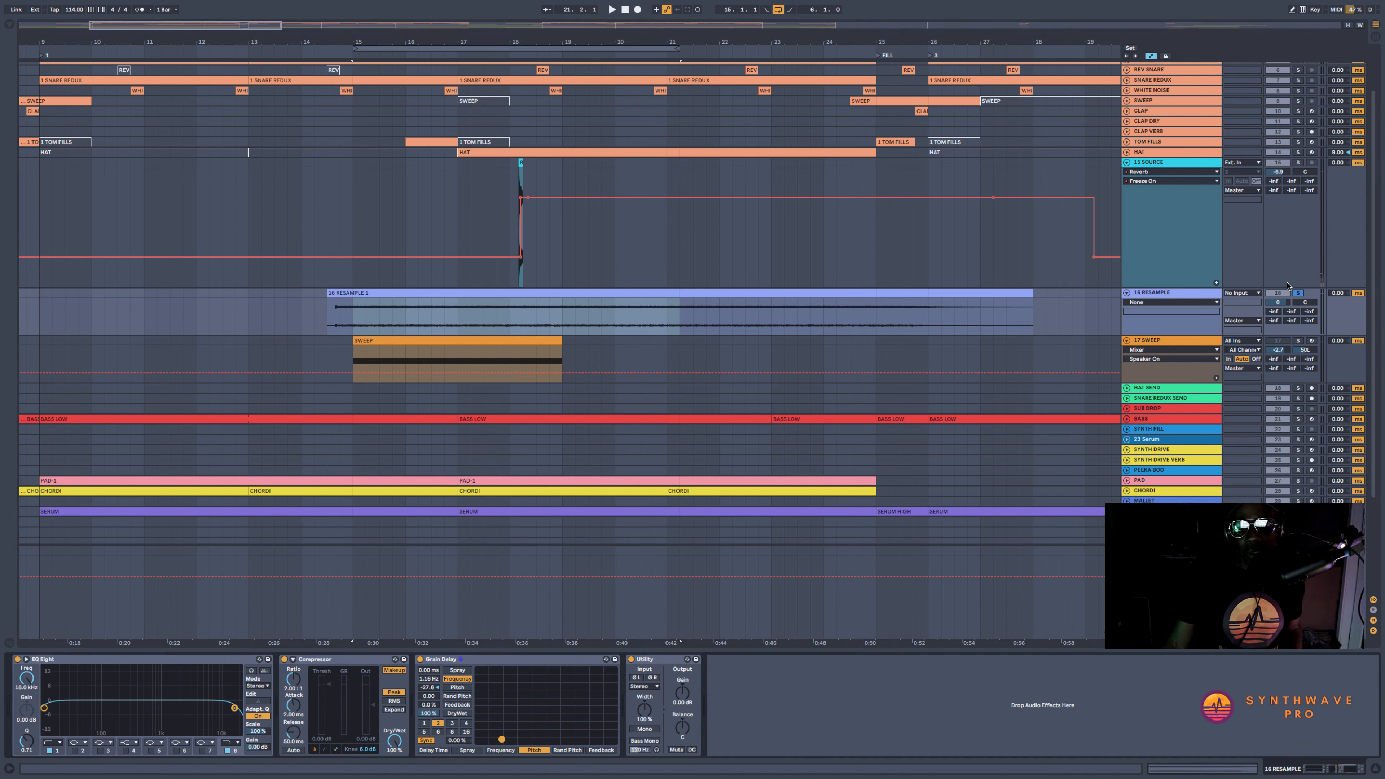
Unsolo the RESAMPLE track and record Grain Delay pitch and frequency automation over the loop, sweeping both up and back down
left_click(1296, 292)
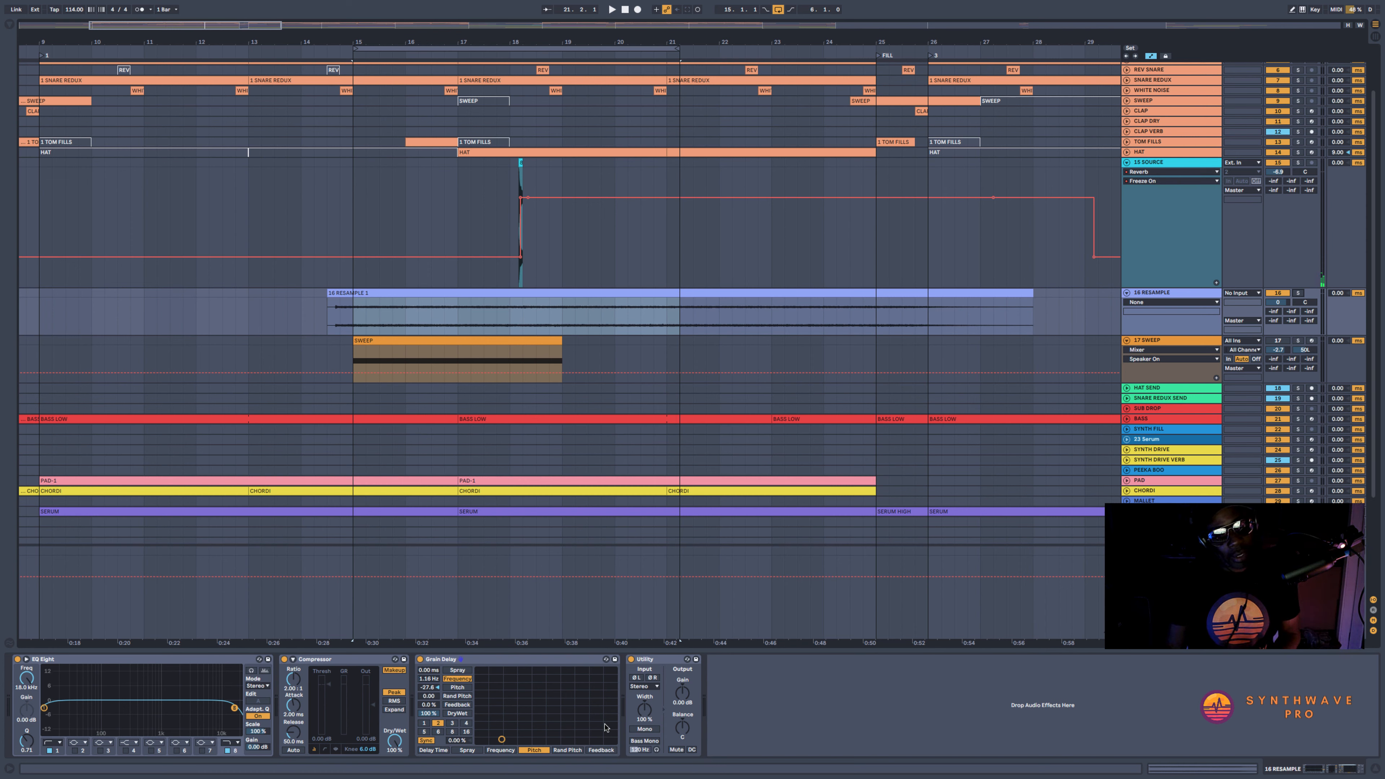
left_click(637, 9)
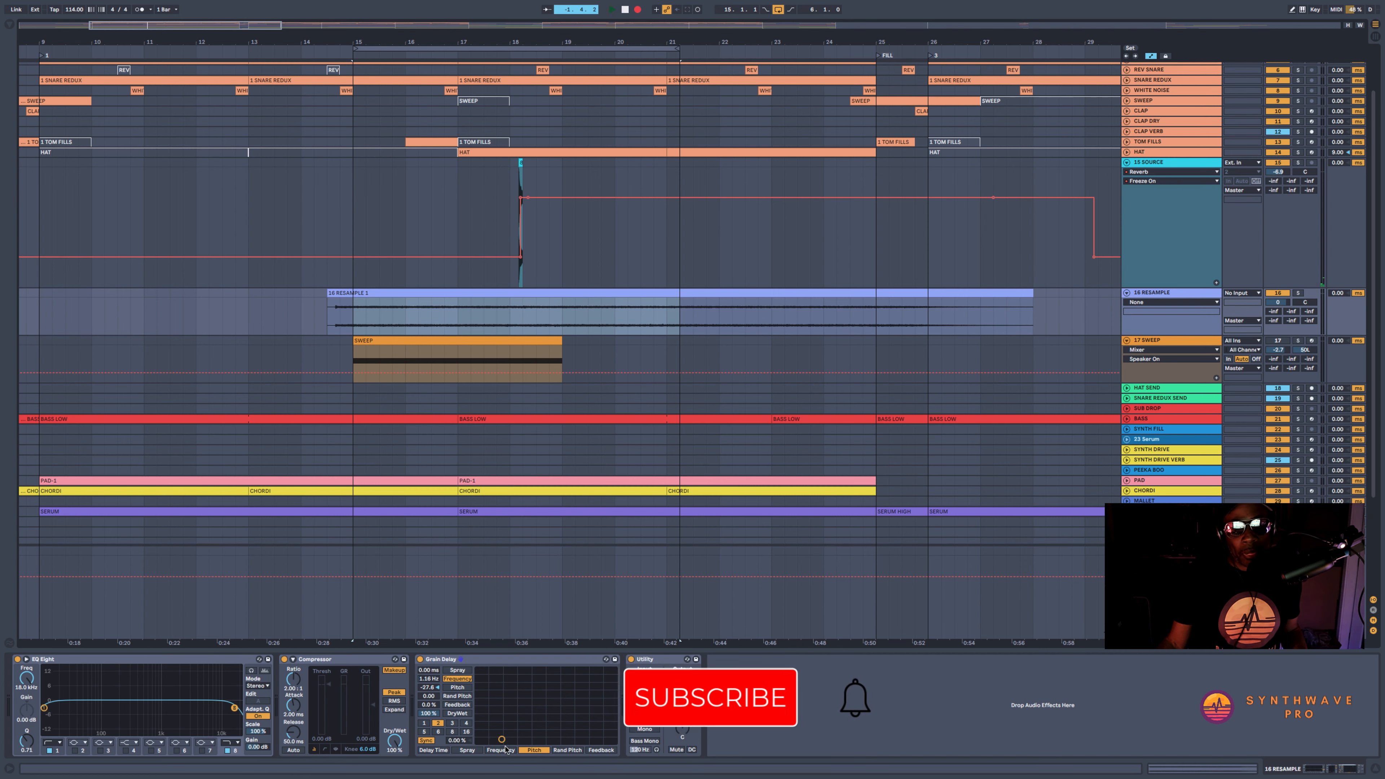
mouse_move(502, 738)
left_mouse_down()
mouse_move(595, 725)
mouse_move(614, 671)
left_mouse_up()
mouse_move(614, 669)
left_mouse_down()
mouse_move(598, 740)
mouse_move(539, 738)
left_mouse_up()
key("space")
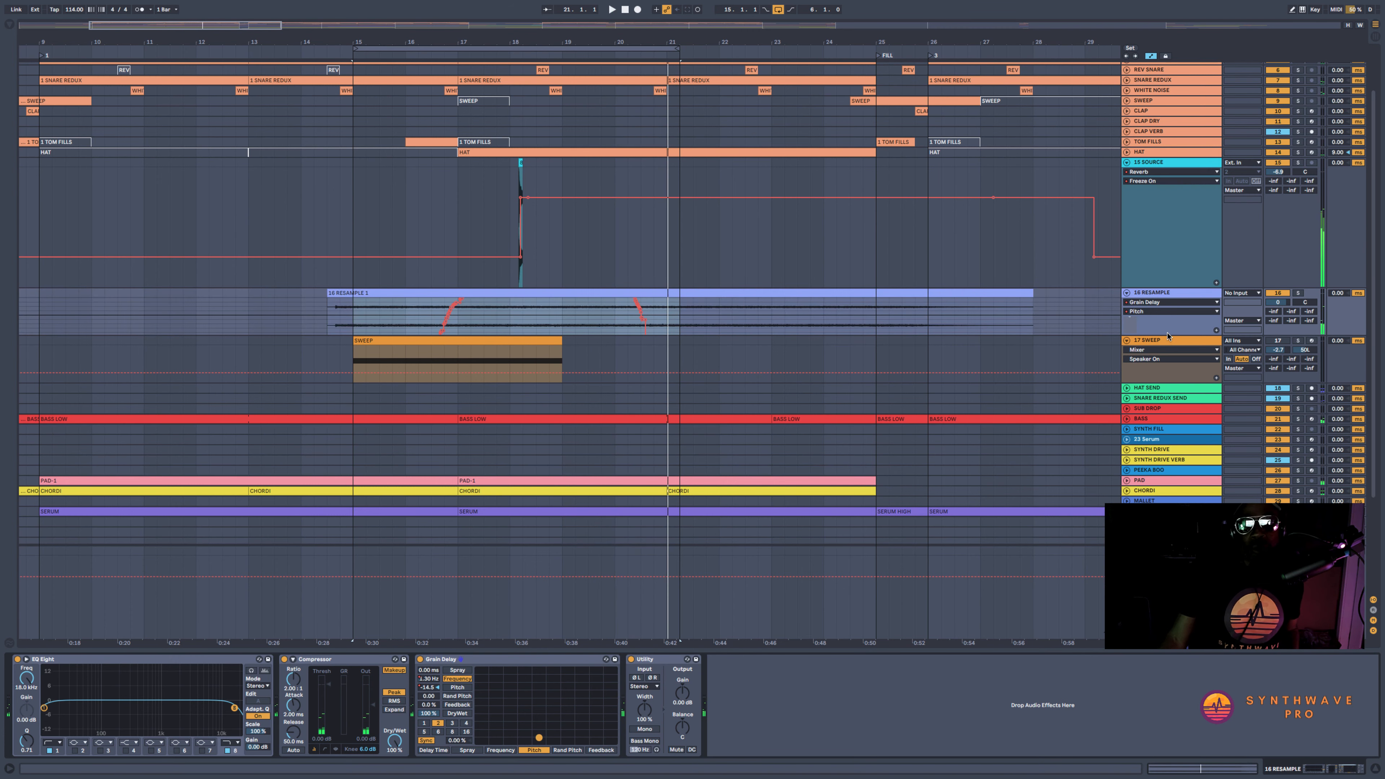
Enlarge the RESAMPLE track and lower its volume to about -1.8 dB while playing from near the clip's start
left_click_drag(1166, 335, 1167, 490)
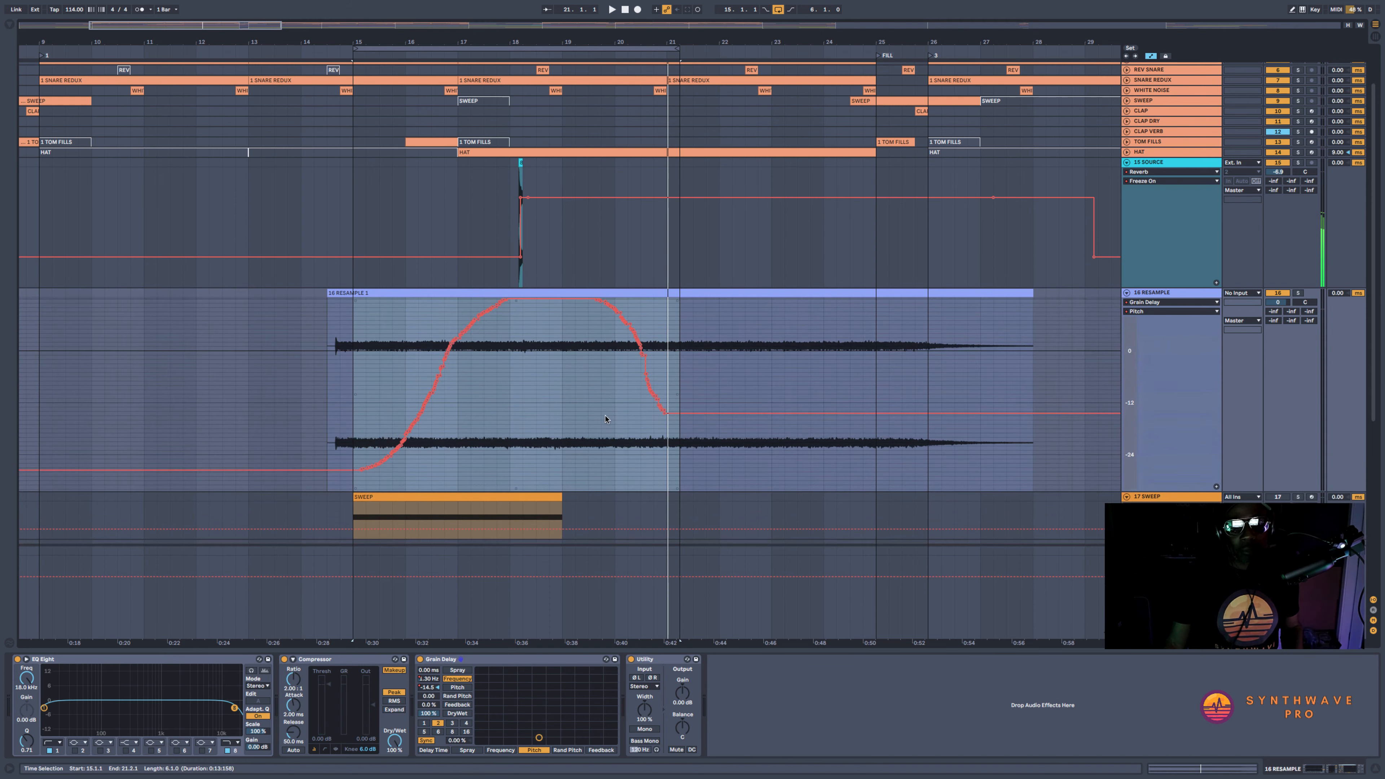
scroll(602, 404, "up", 1)
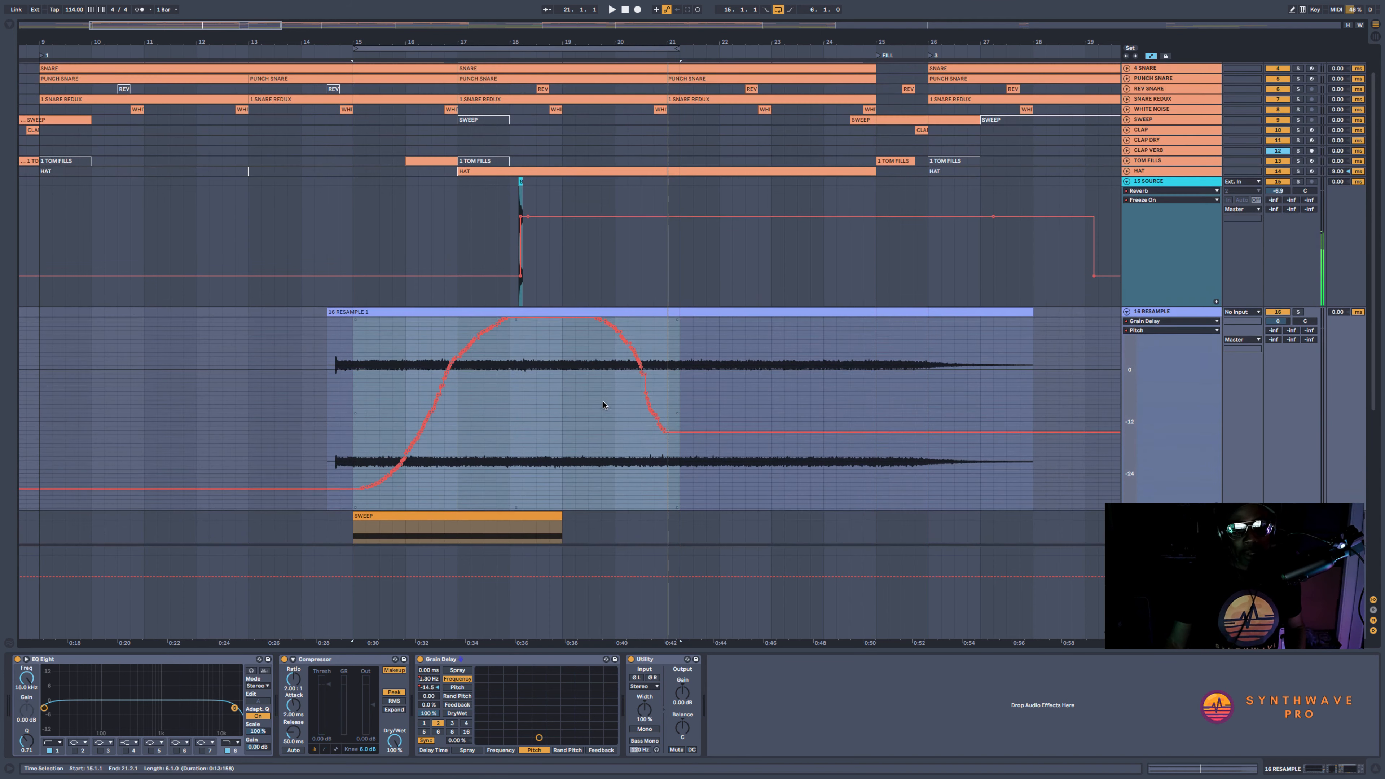
left_click(336, 342)
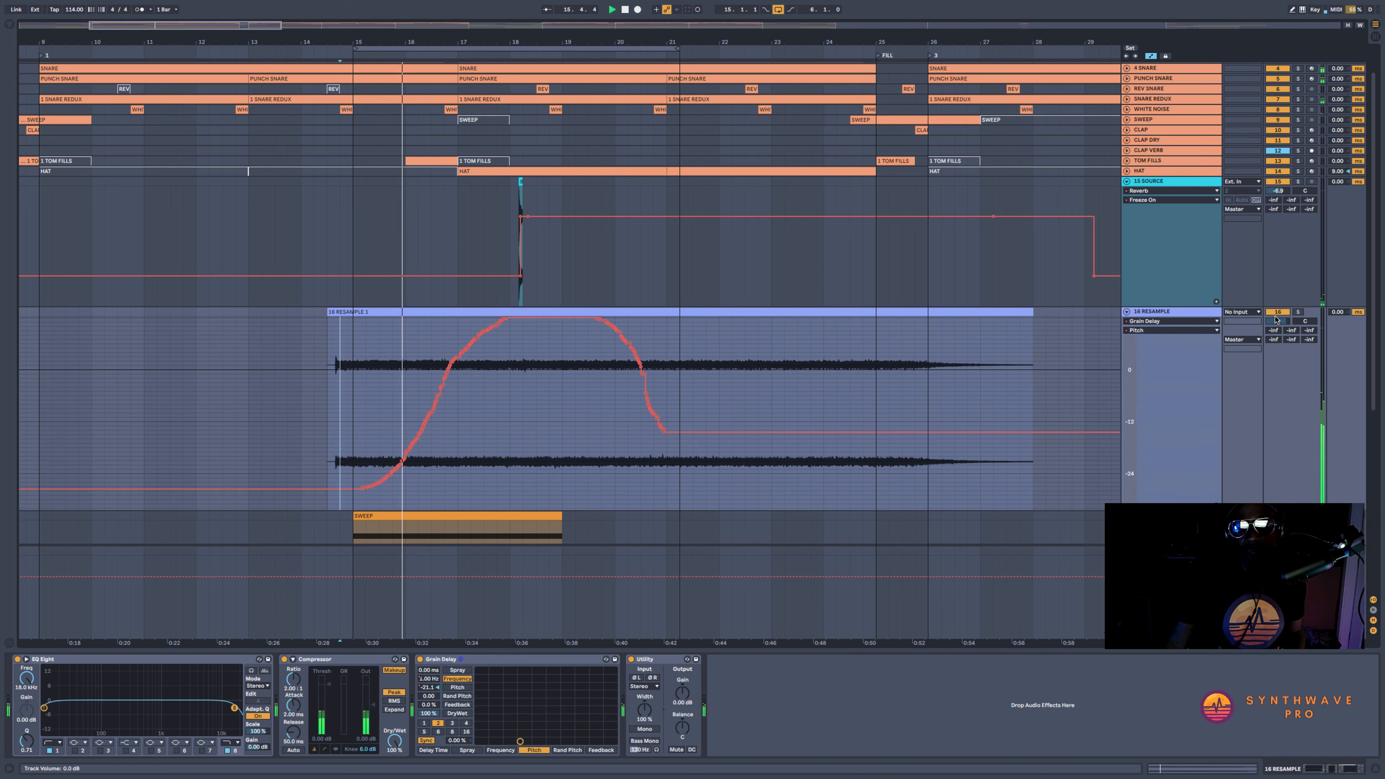
left_click_drag(1276, 322, 1276, 331)
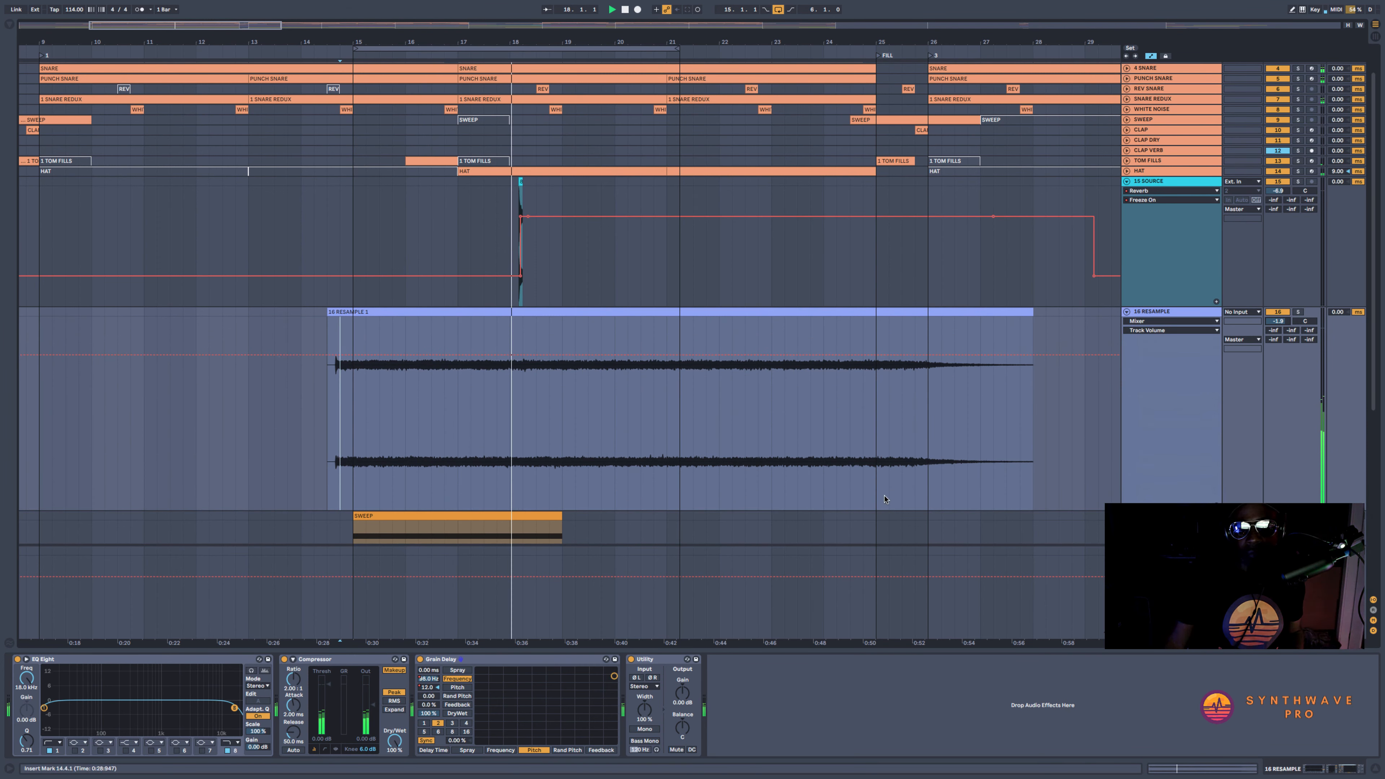
Show the Grain Delay frequency automation, move the RESAMPLE clip to start at 13.2.1, and audition it from bar 15
left_click(426, 679)
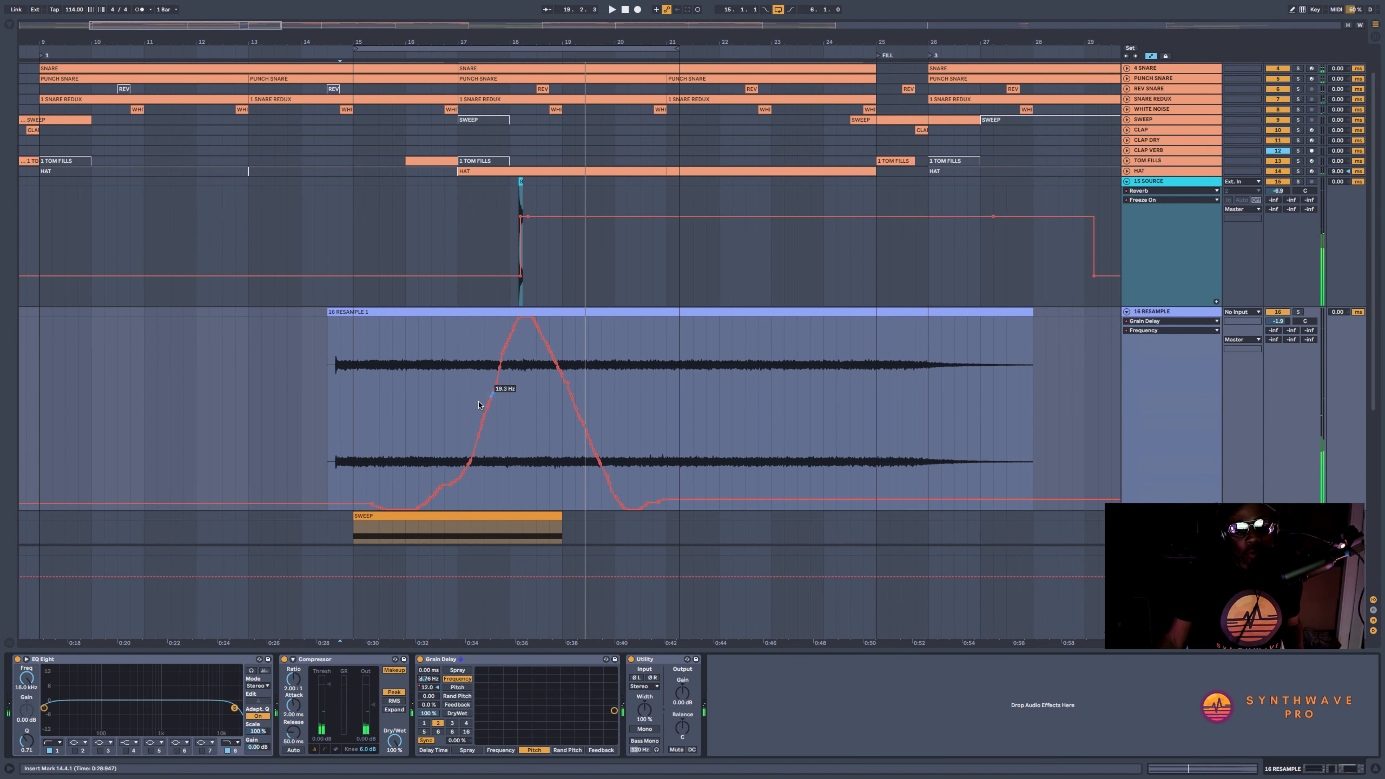
left_click_drag(520, 39, 666, 47)
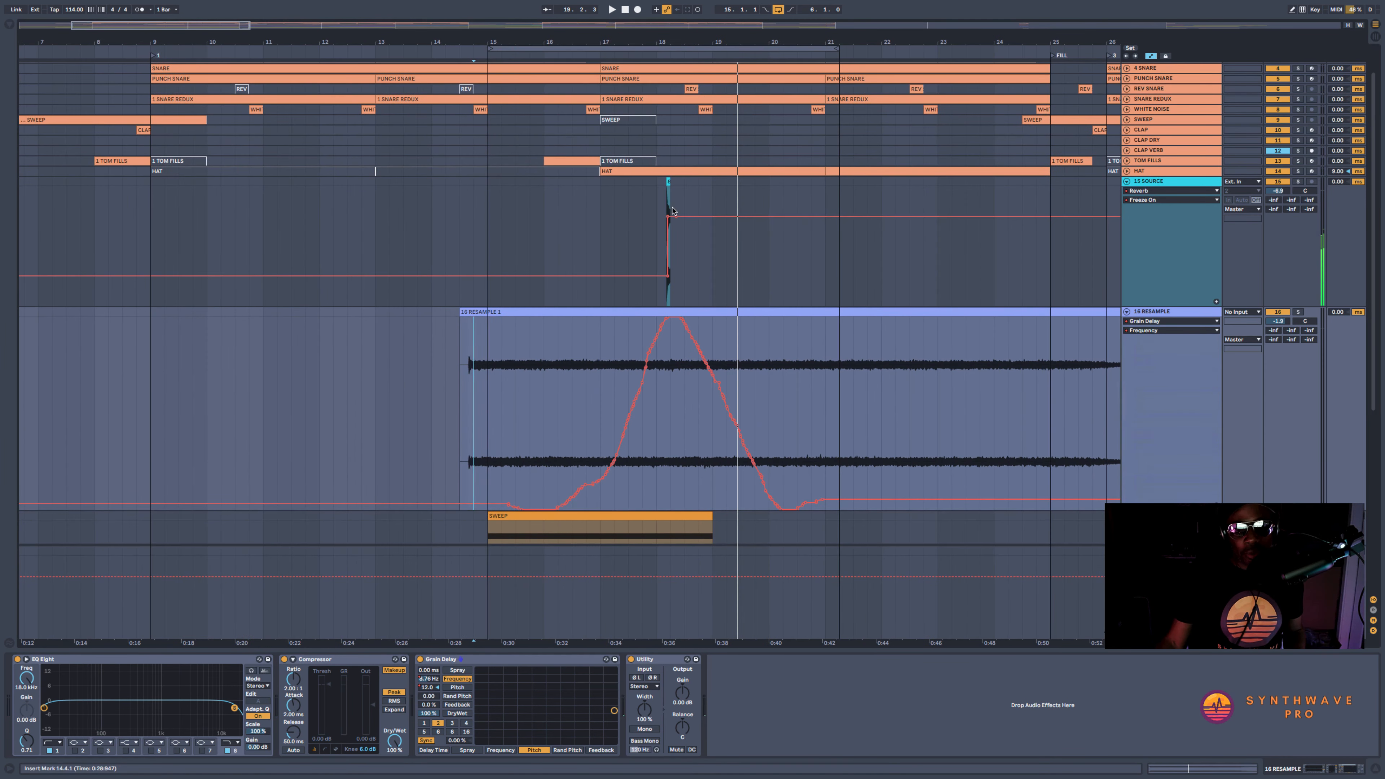
left_click_drag(730, 312, 635, 322)
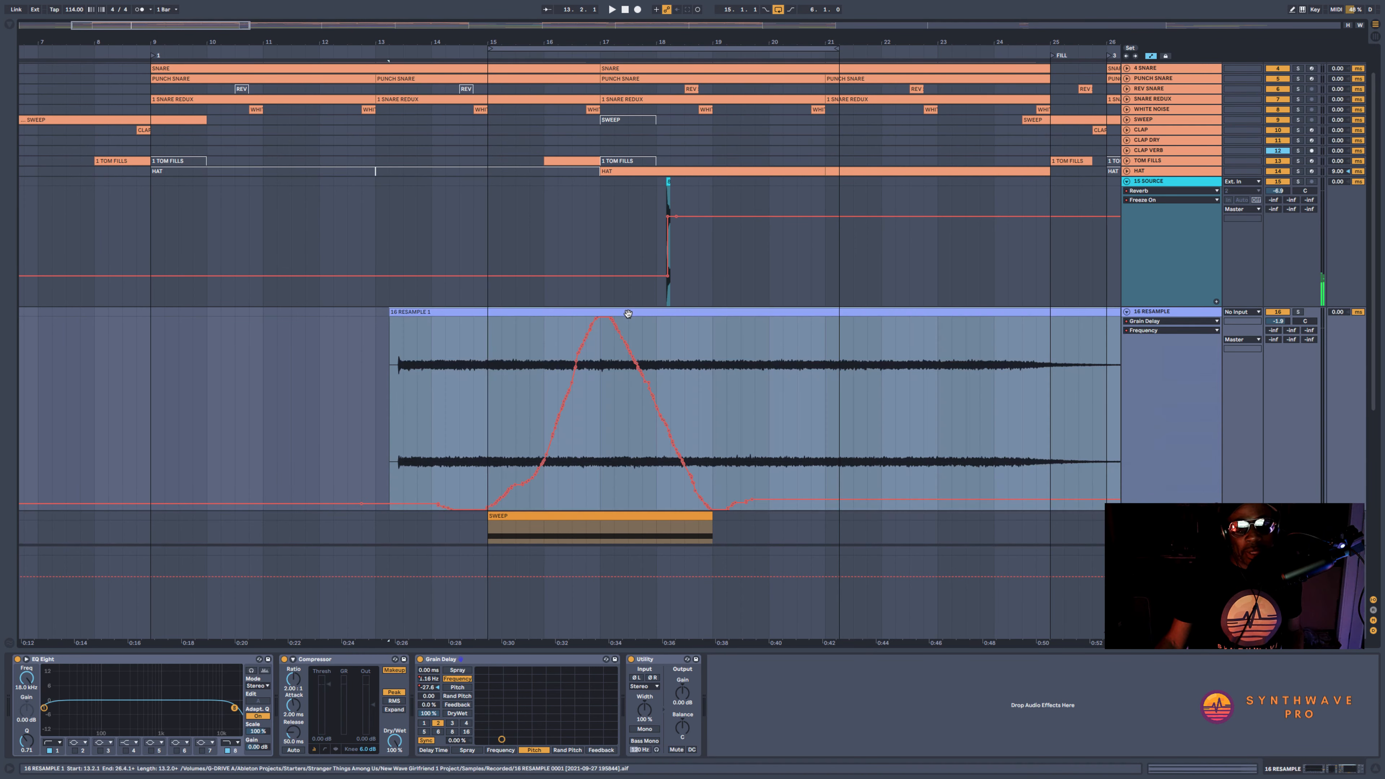
left_click(488, 337)
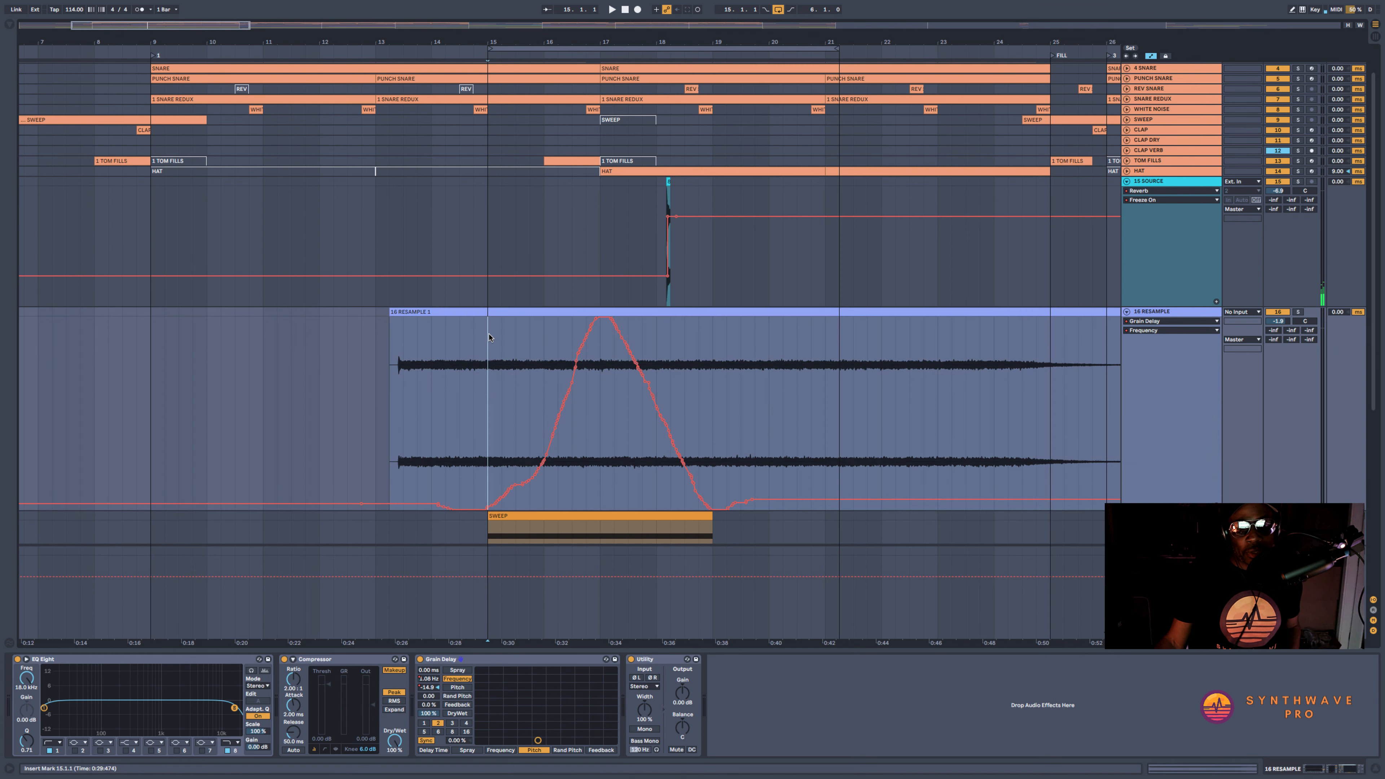
key("space")
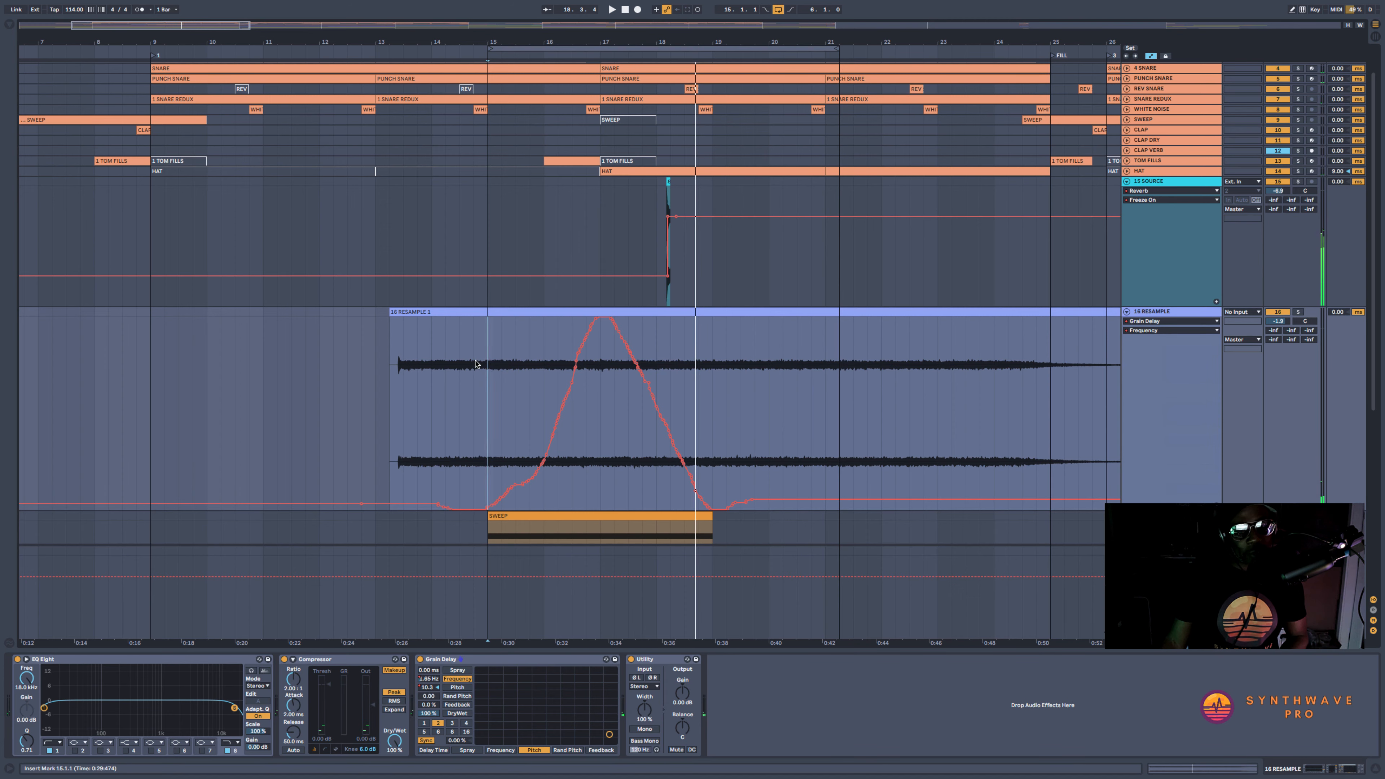
Replace the recorded frequency automation between 15.1.1 and 19.2.1 with a straight rise and fall peaking at bar 17
scroll(475, 364, "down", 3)
left_click_drag(488, 314, 726, 328)
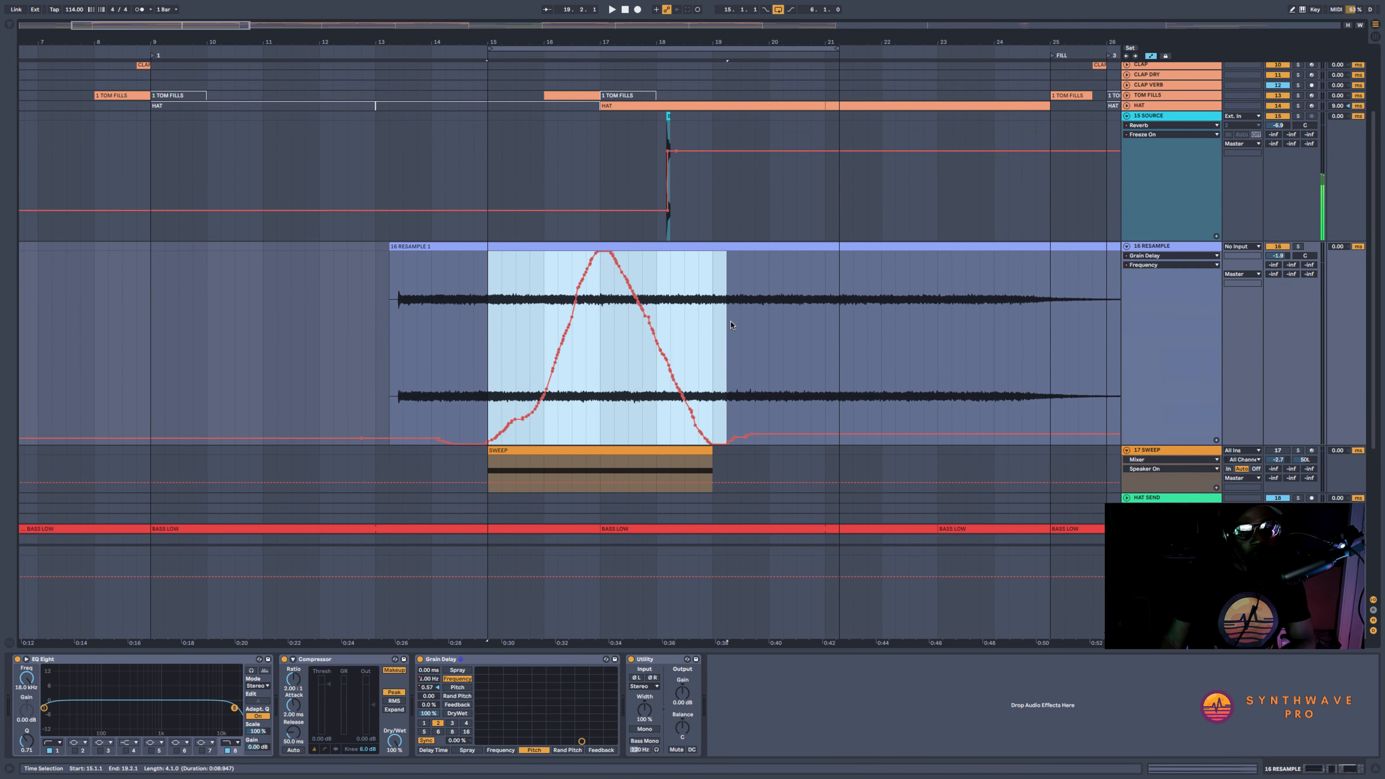
key("Delete")
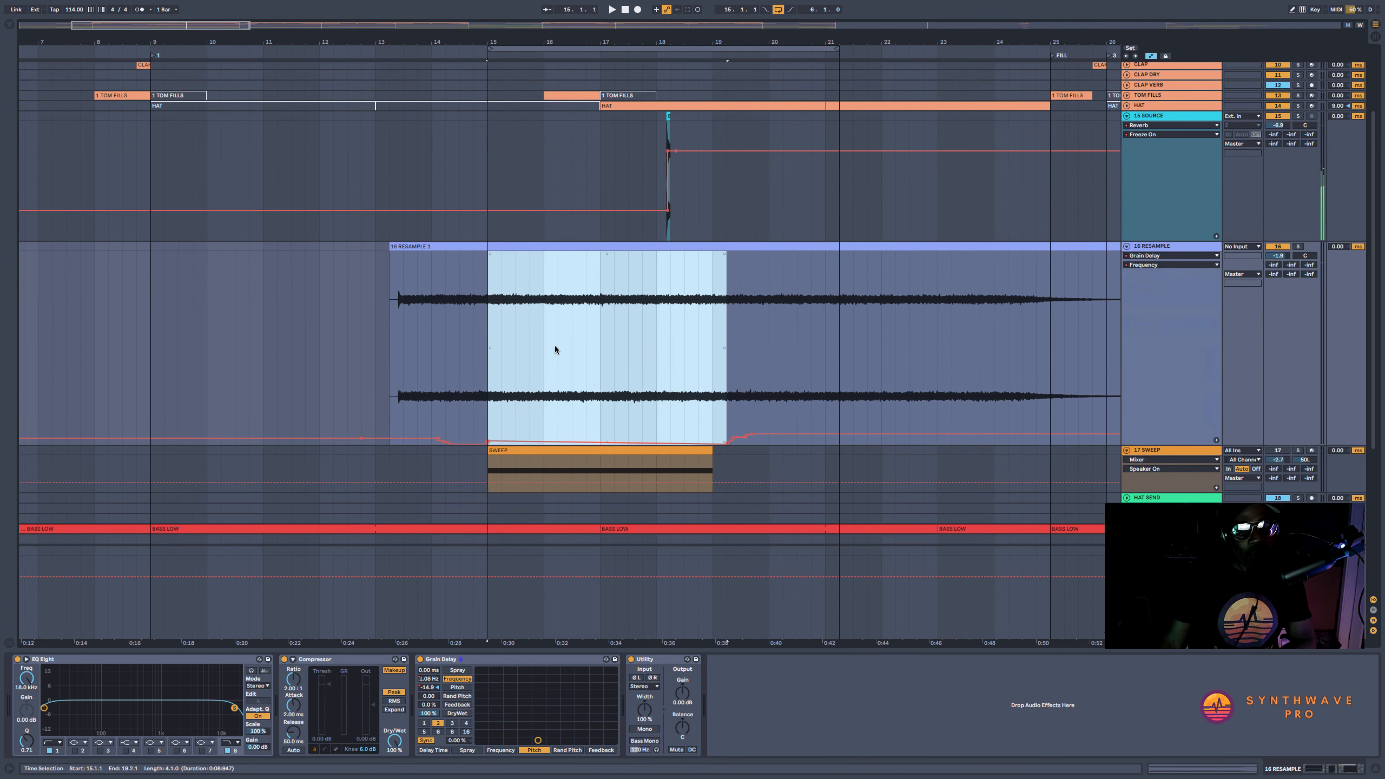
left_click(606, 442)
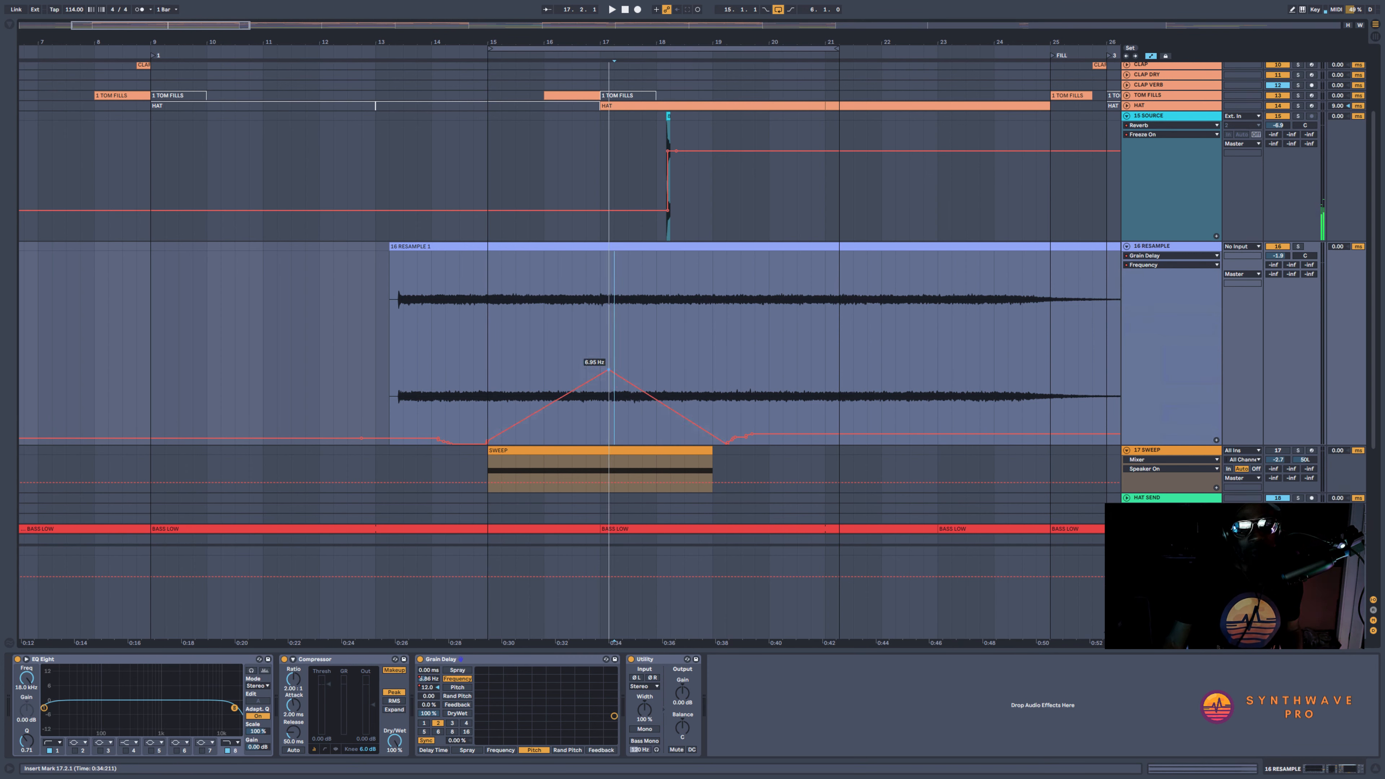
left_click_drag(608, 370, 599, 255)
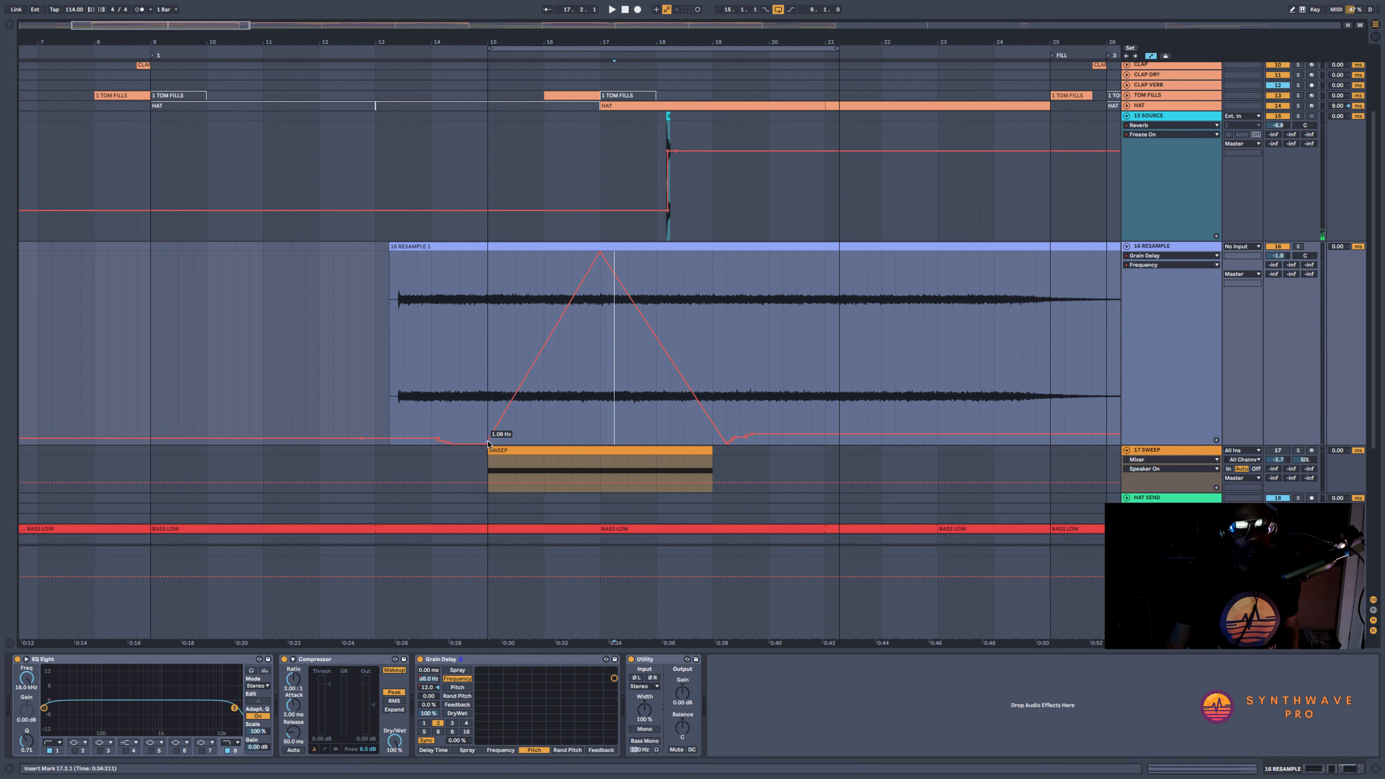
Clear the leftover frequency breakpoints just before bar 15 and from 19.2.1 to 22.4.1 to smooth the curve's ends
left_click_drag(409, 424, 489, 437)
left_click(510, 433)
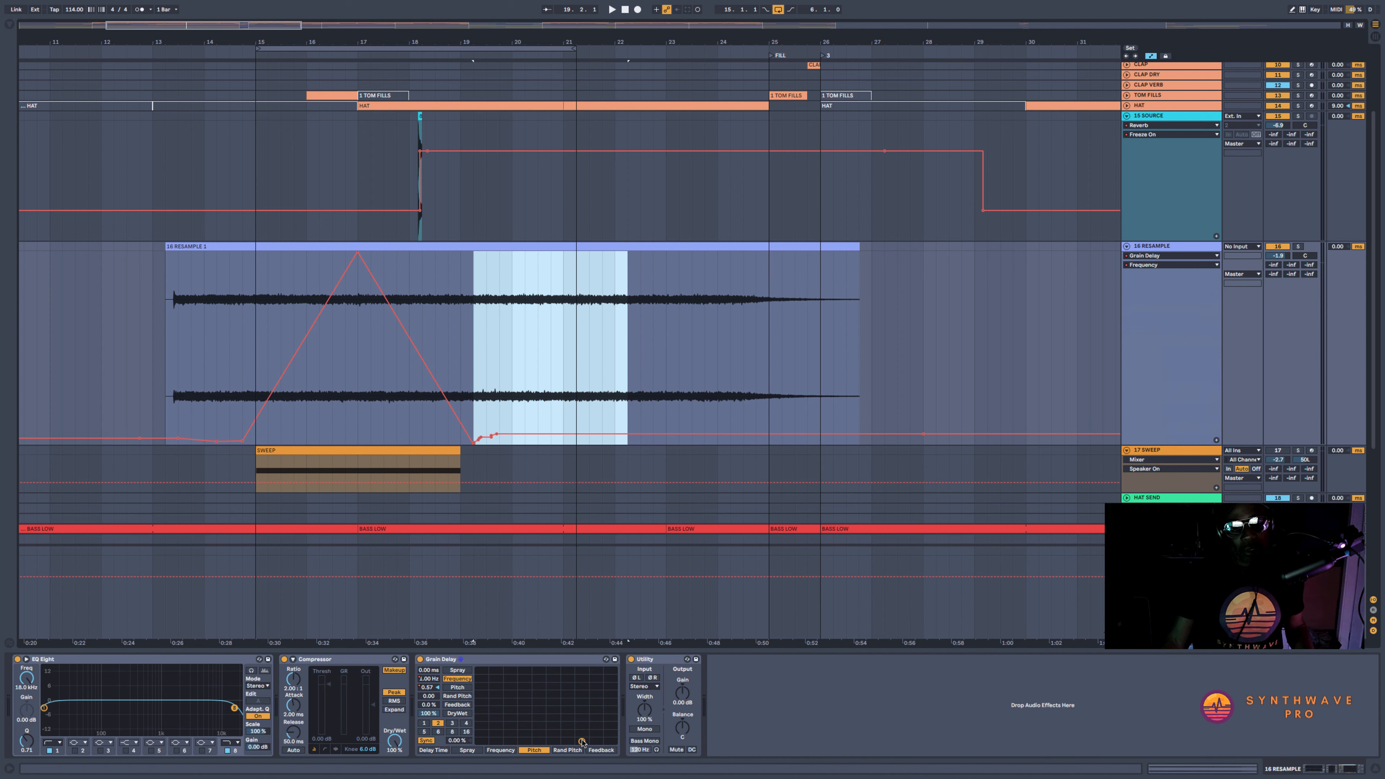
left_click(582, 743)
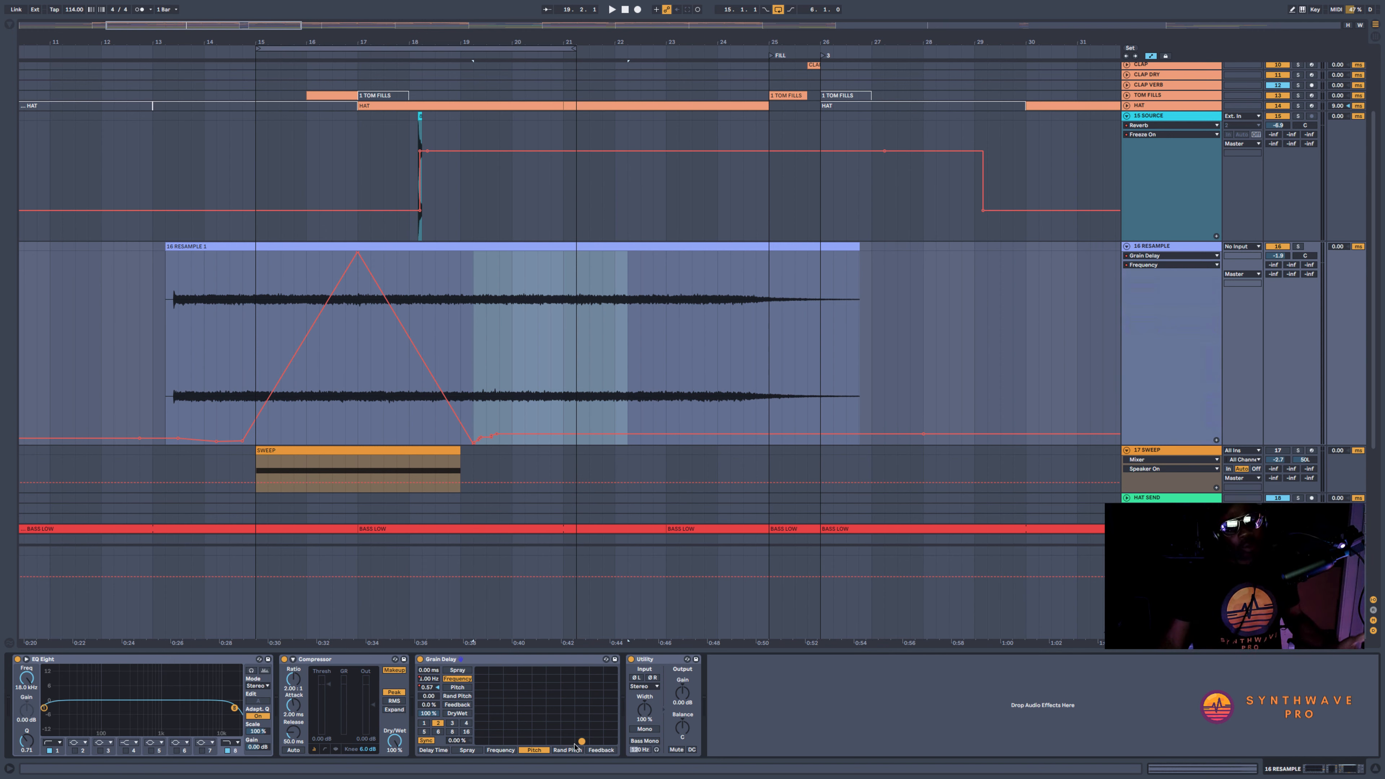
left_click_drag(498, 406, 653, 401)
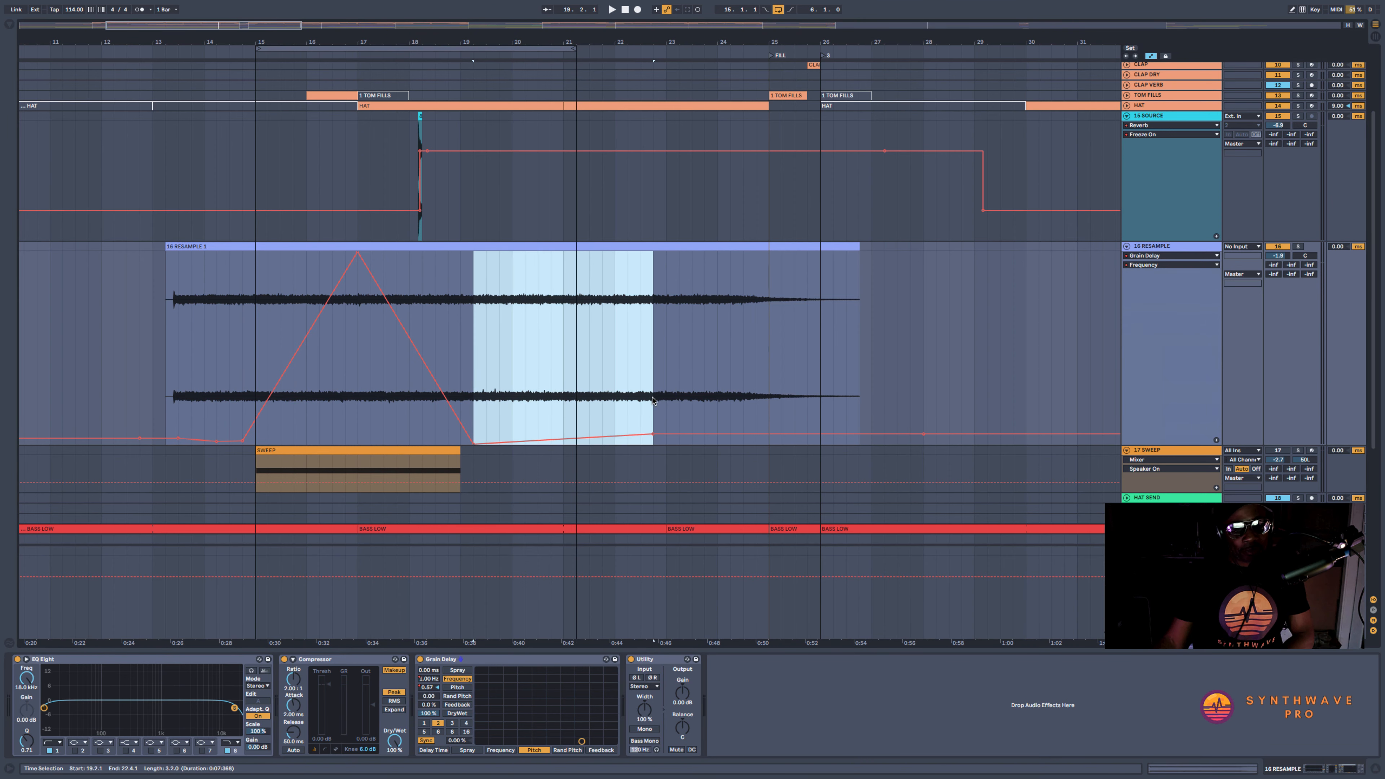
Replace the Grain Delay pitch automation between 14.1.1 and 20.2.1 with a straight rise and fall peaking just before bar 17
left_click(229, 327)
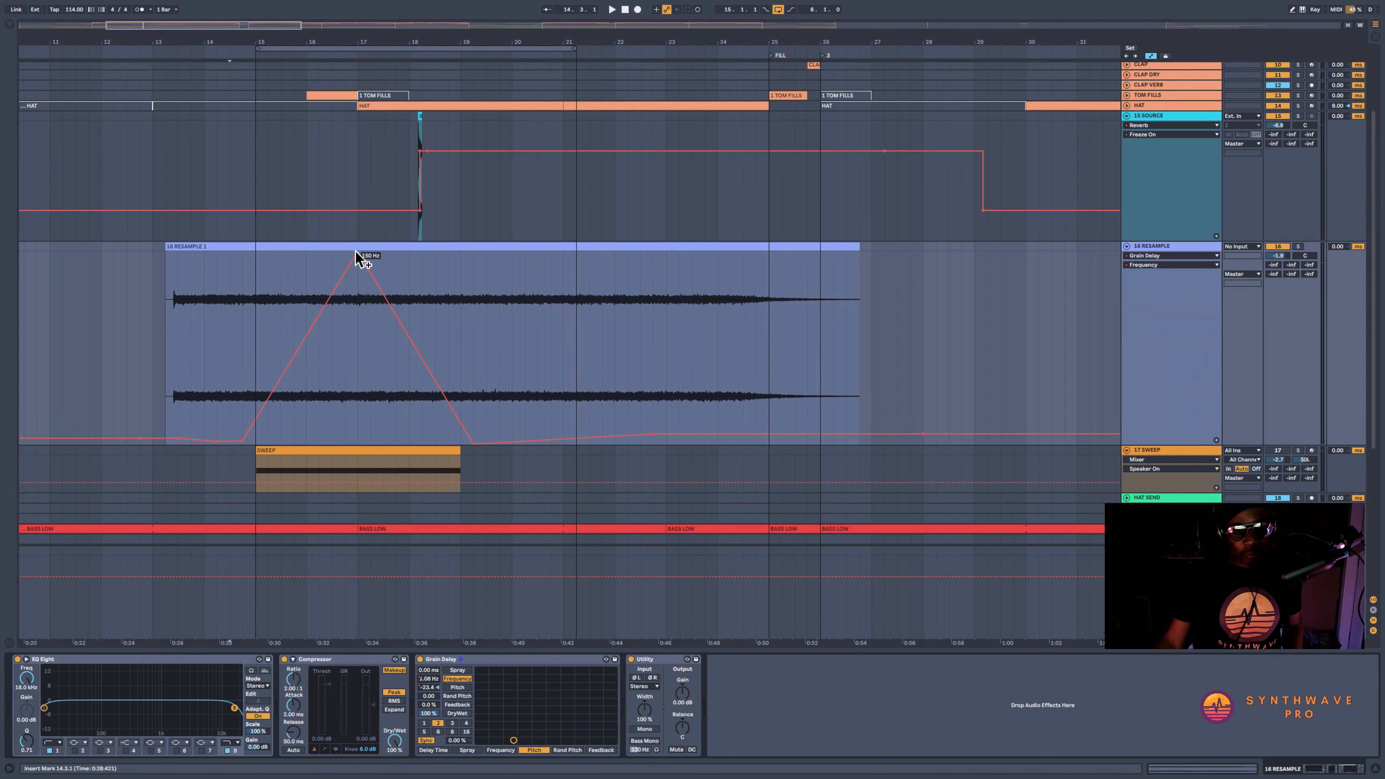
left_click(428, 687)
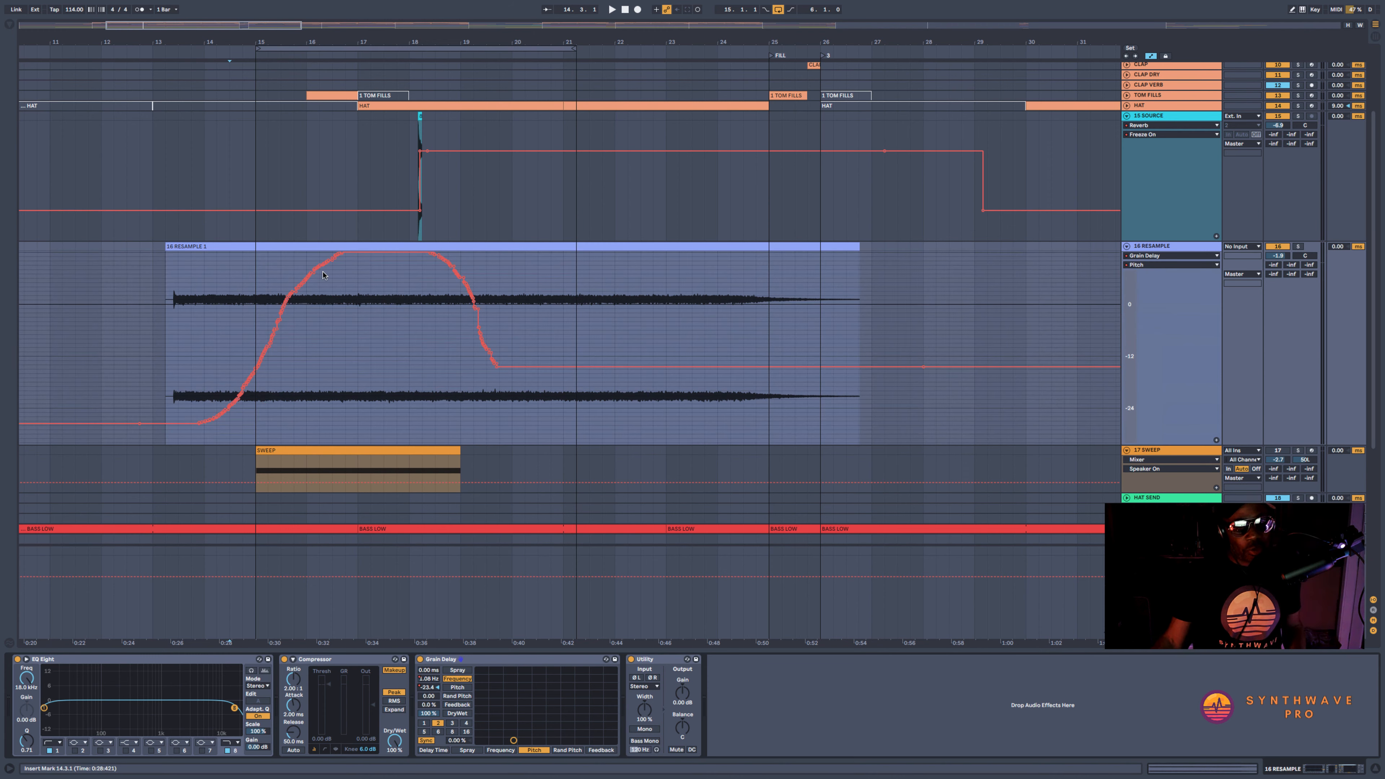
left_click_drag(205, 304, 522, 304)
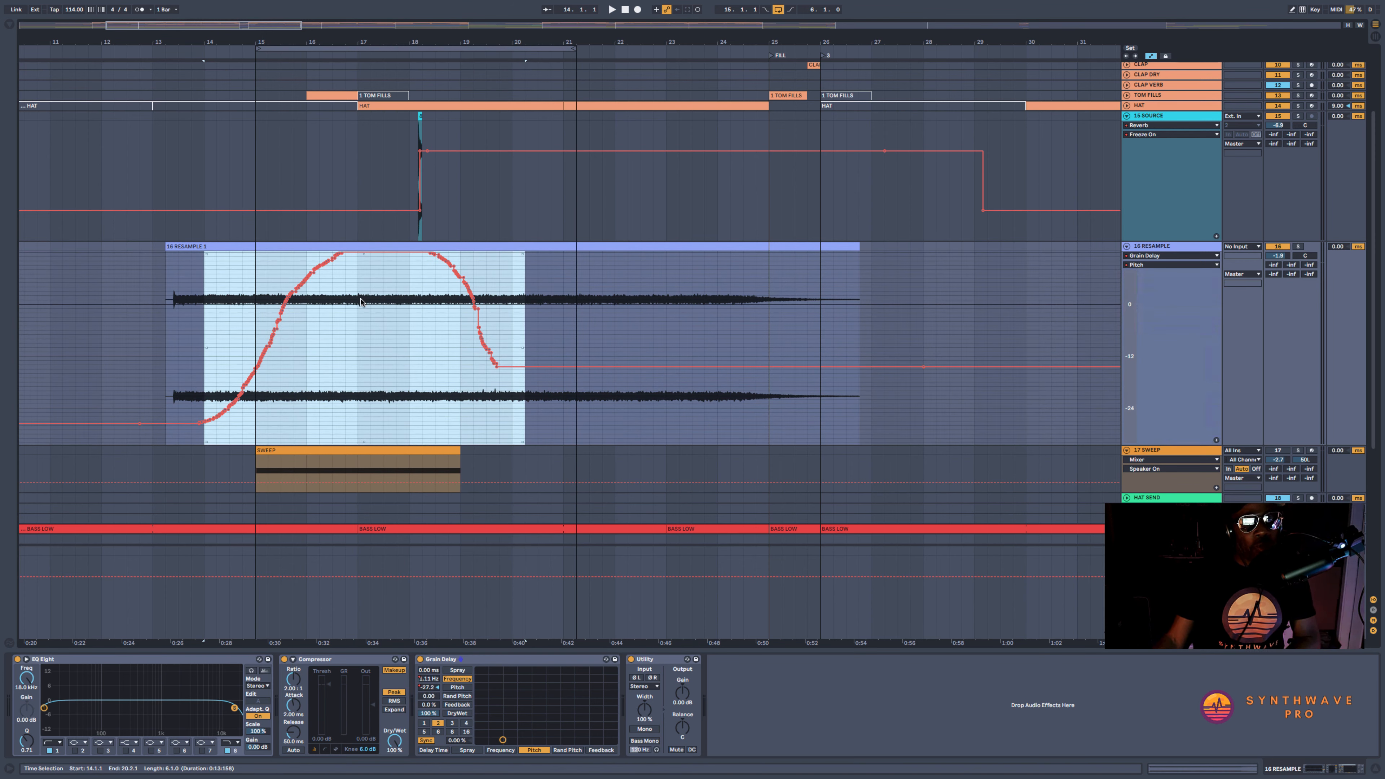
key("Delete")
left_click(349, 390)
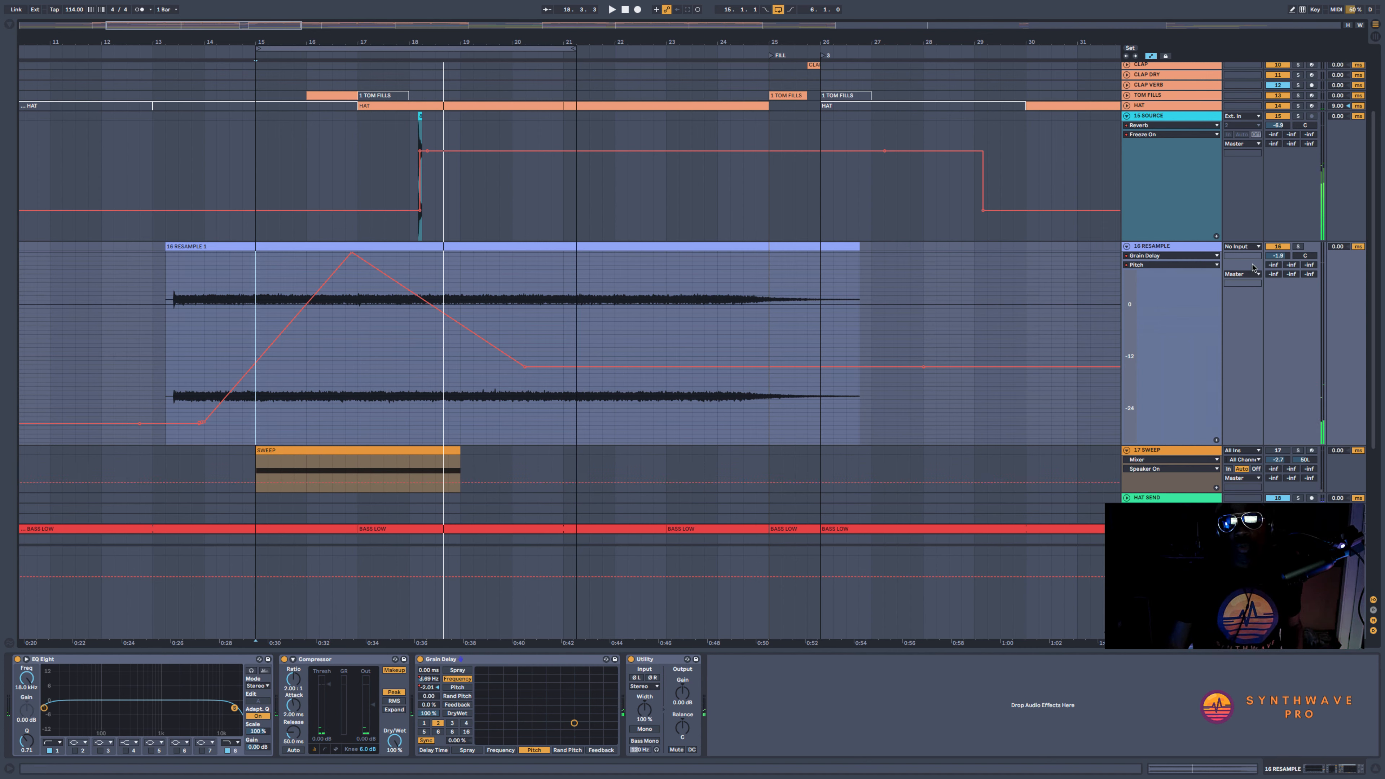
Mute the SOURCE track and play the soloed RESAMPLE track with the loop set from 13.3.1 to 21.1.1
left_click(292, 361)
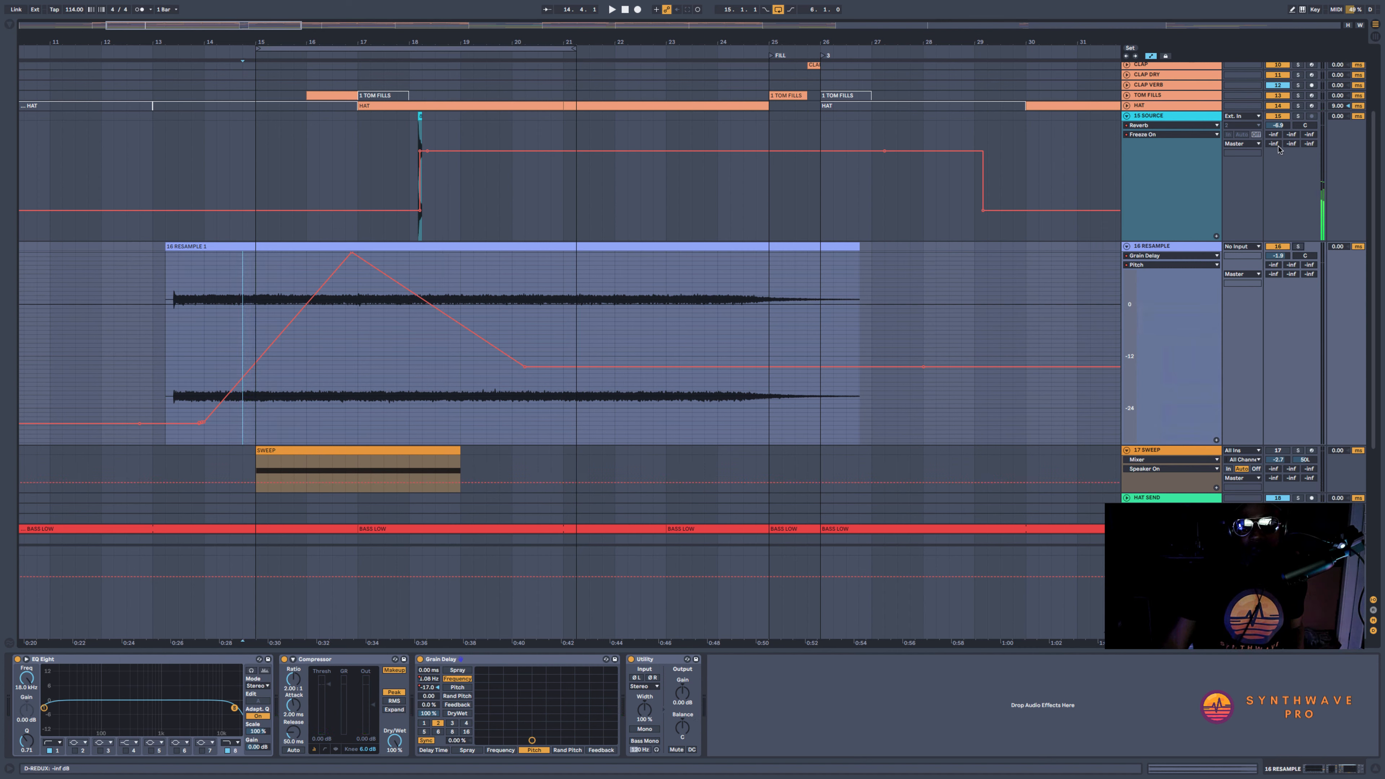
left_click(1276, 116)
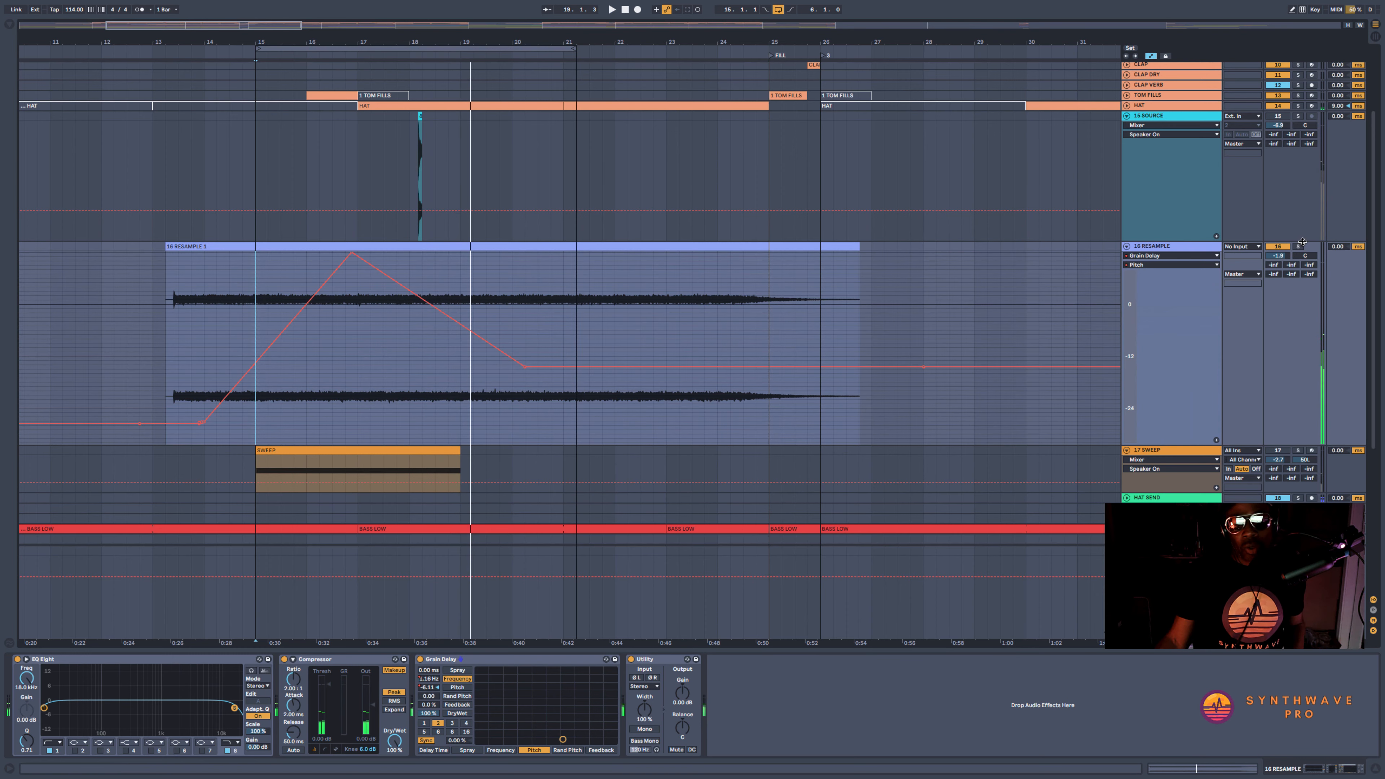
left_click_drag(457, 45, 377, 74)
left_click_drag(800, 49, 786, 48)
key("space")
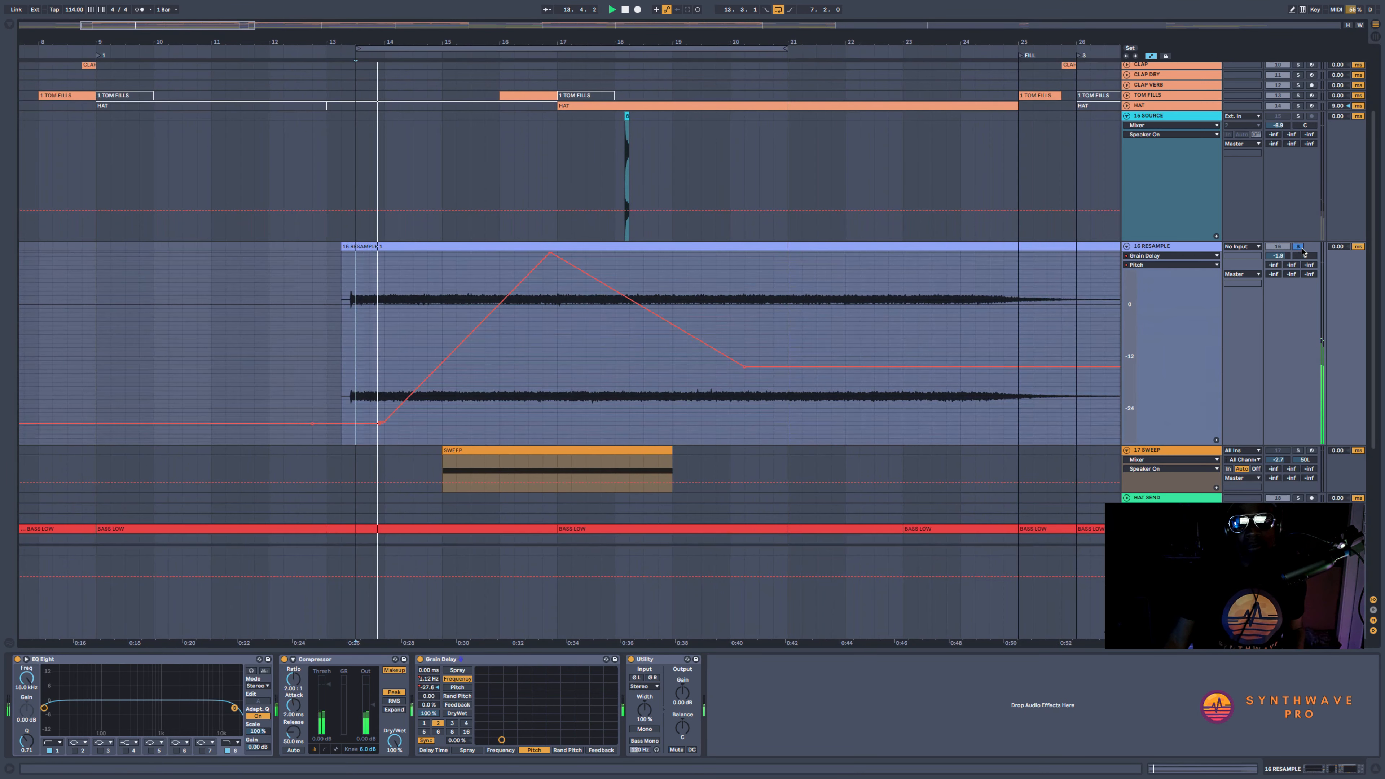
Extend the loop back to the RESAMPLE clip's start at 13.2.1 and play the clip from there
left_click(360, 247)
key("space")
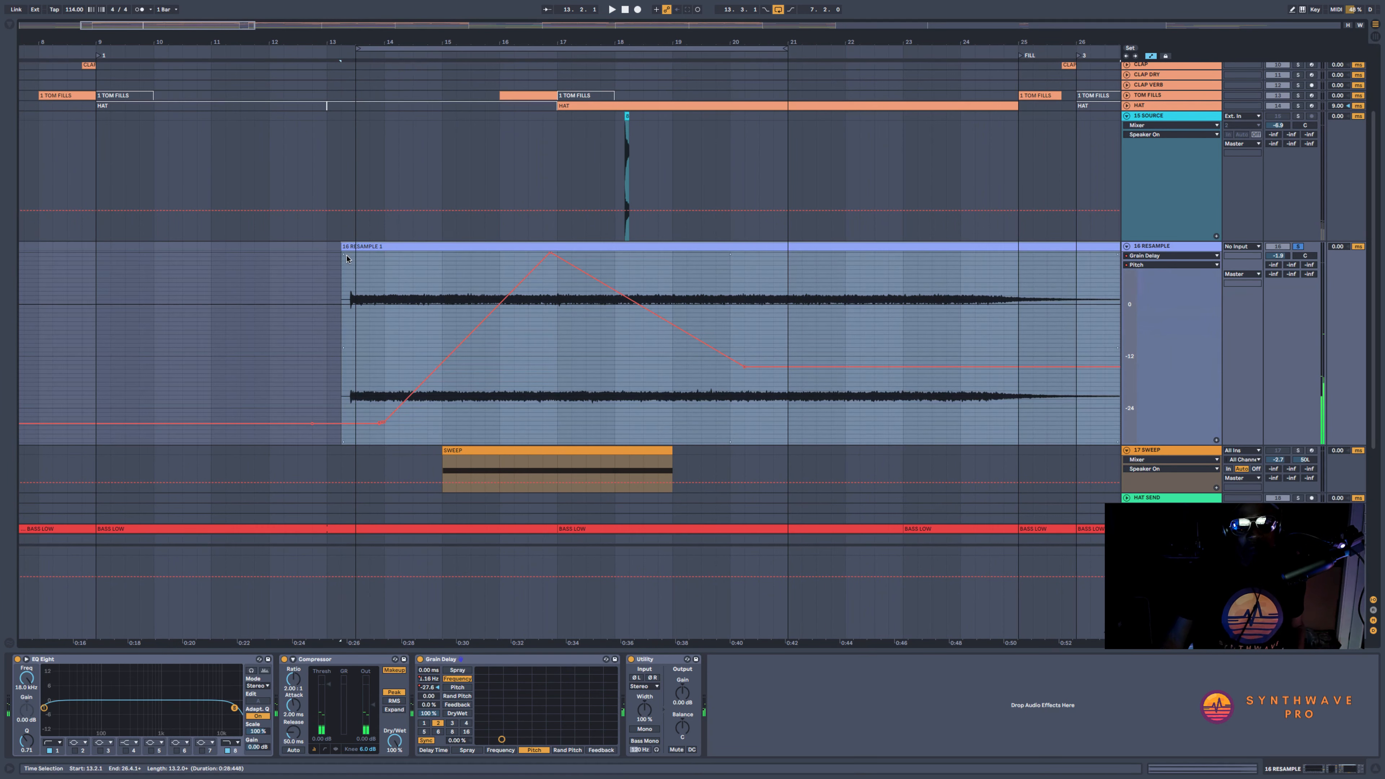
left_click_drag(365, 58, 342, 61)
left_click(356, 247)
key("space")
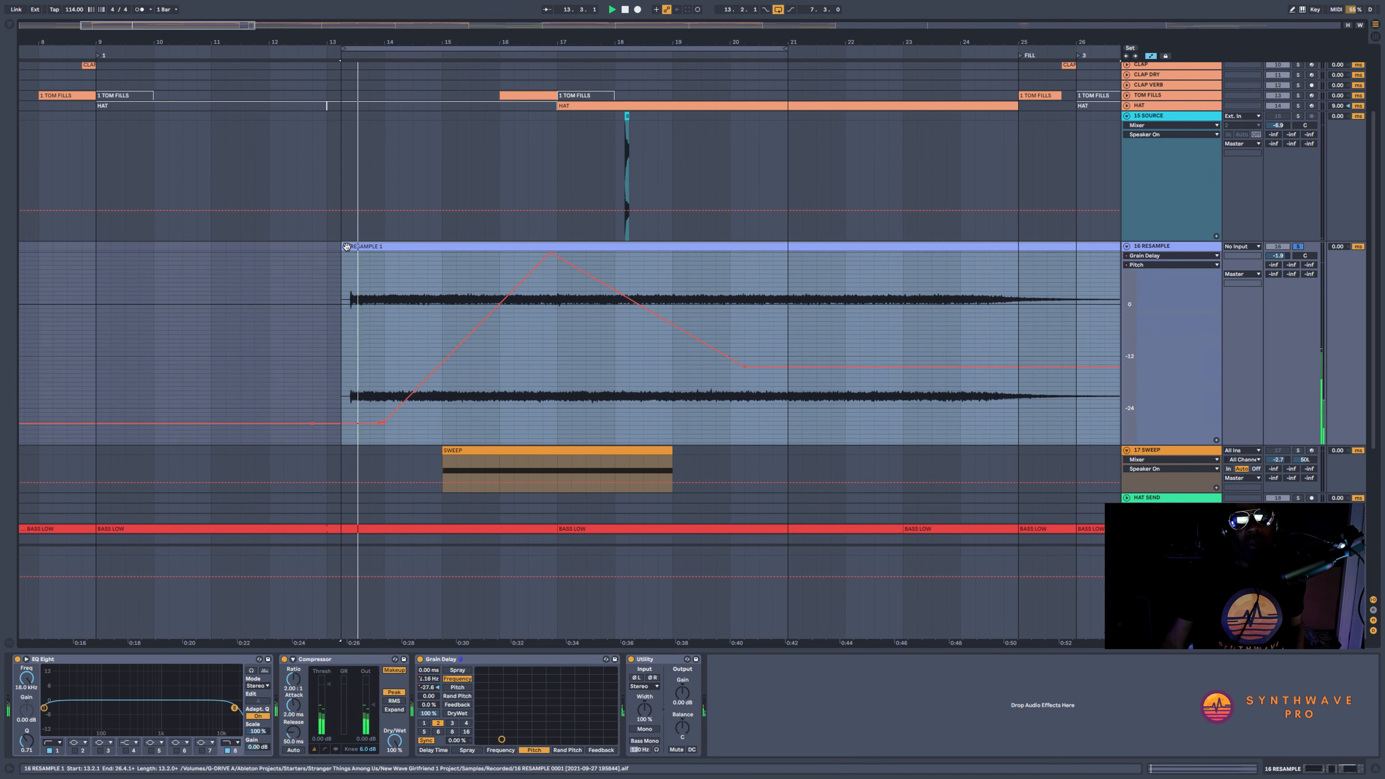
Hide the automation, add a fade-in a little over one bar long to the RESAMPLE clip, and audition it
key("a")
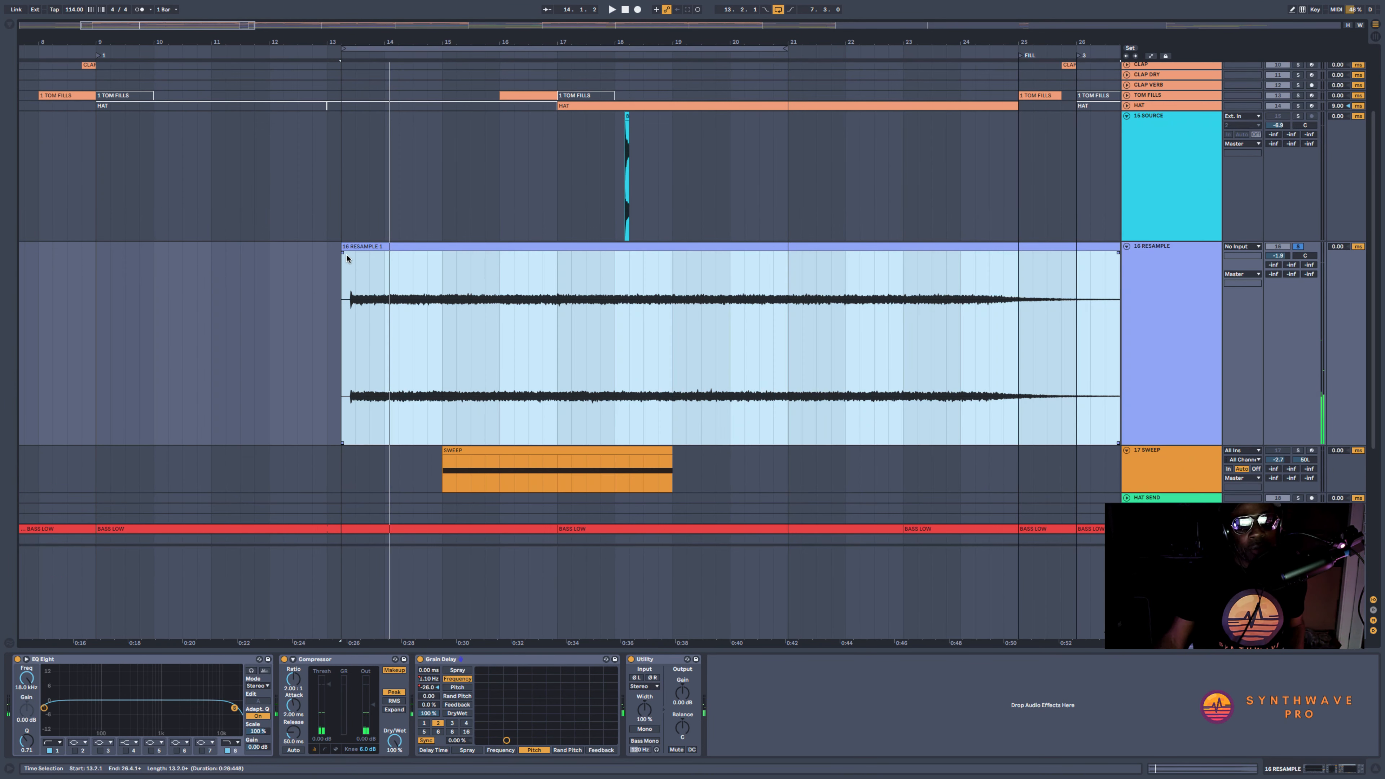
left_click_drag(342, 254, 365, 255)
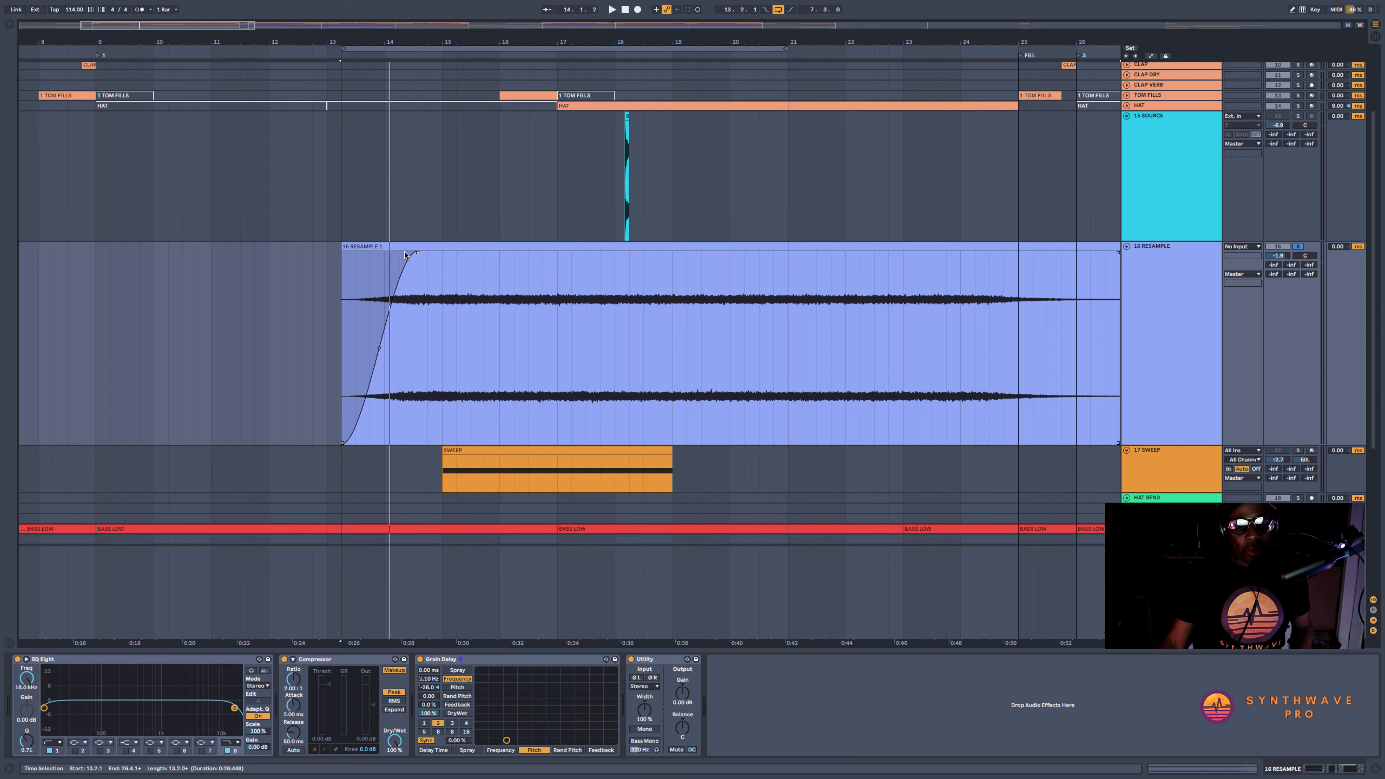
left_click(413, 251)
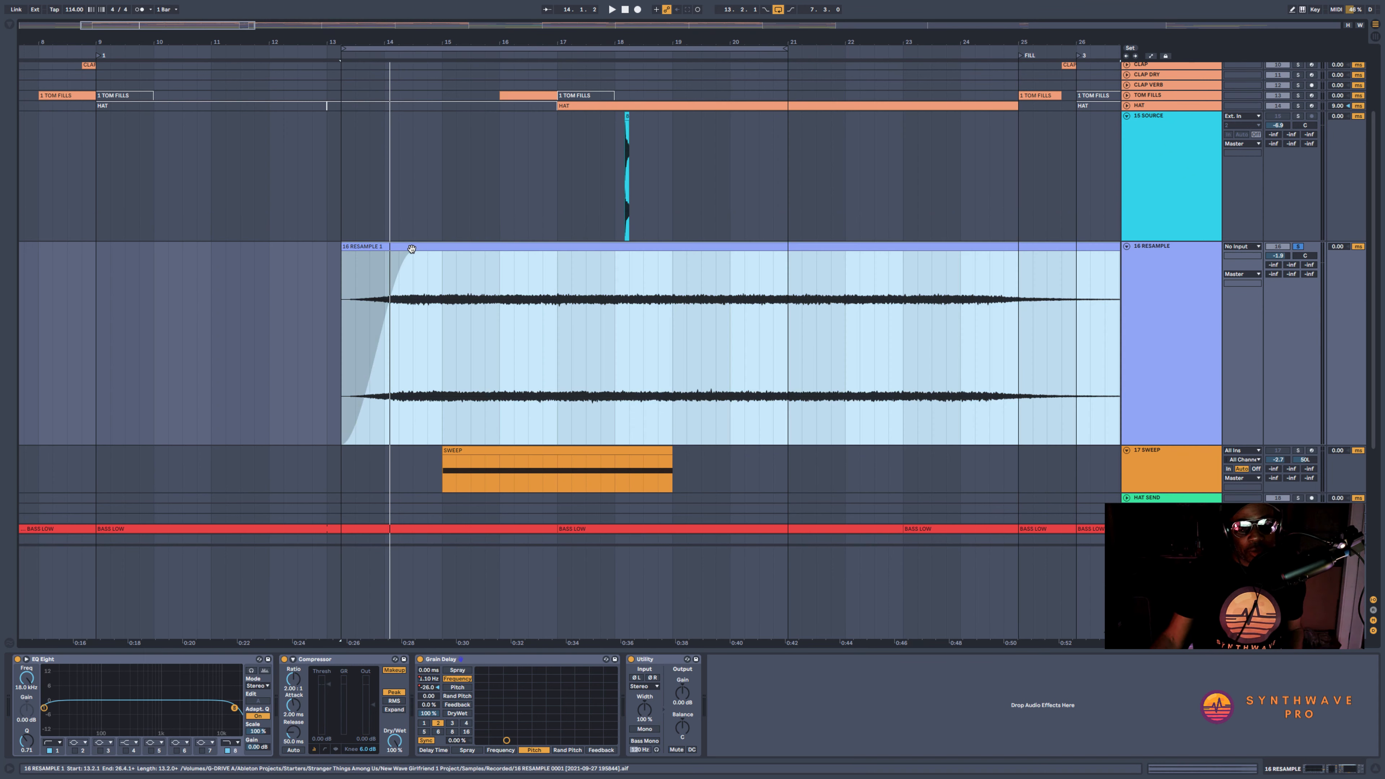
key("space")
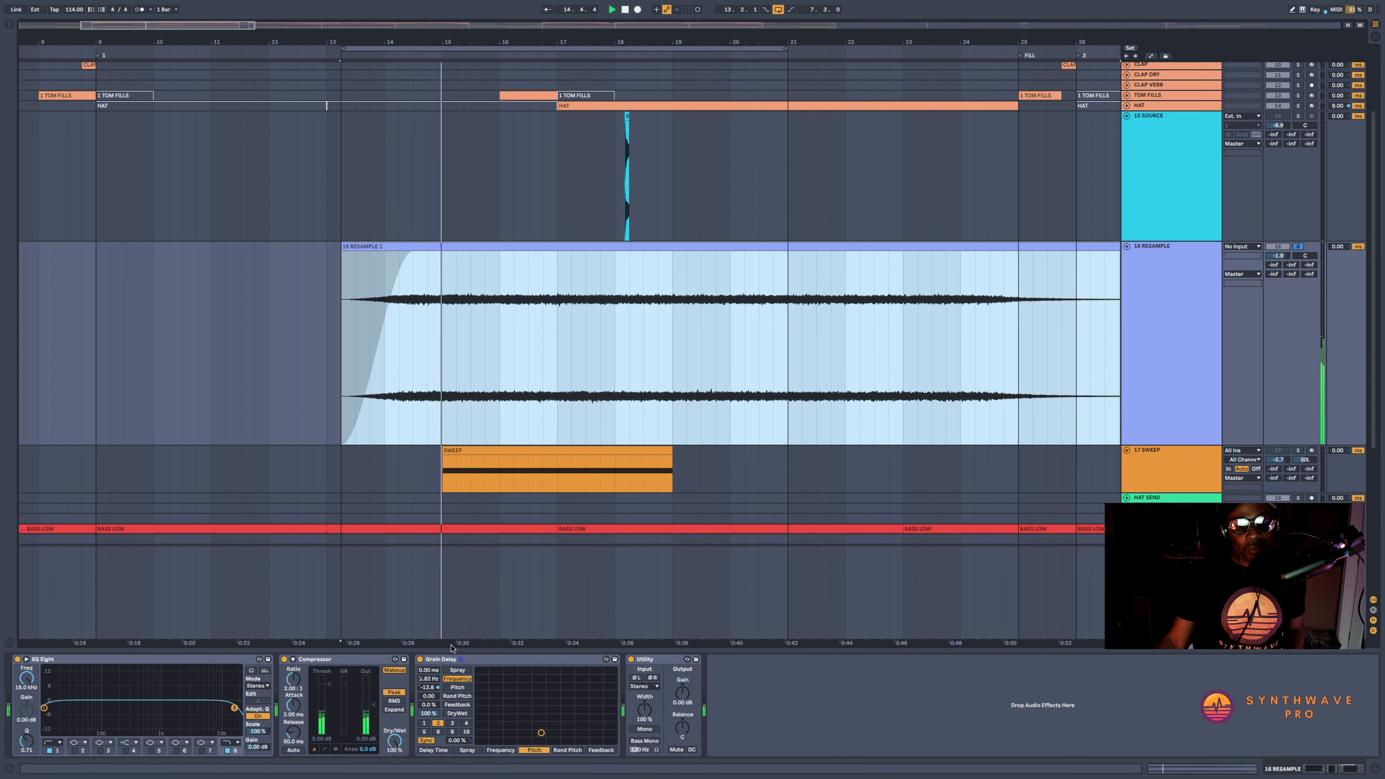
Show the RESAMPLE track's Grain Delay frequency automation, re-enable the overridden automation, and replay the clip from its start
left_click(431, 681)
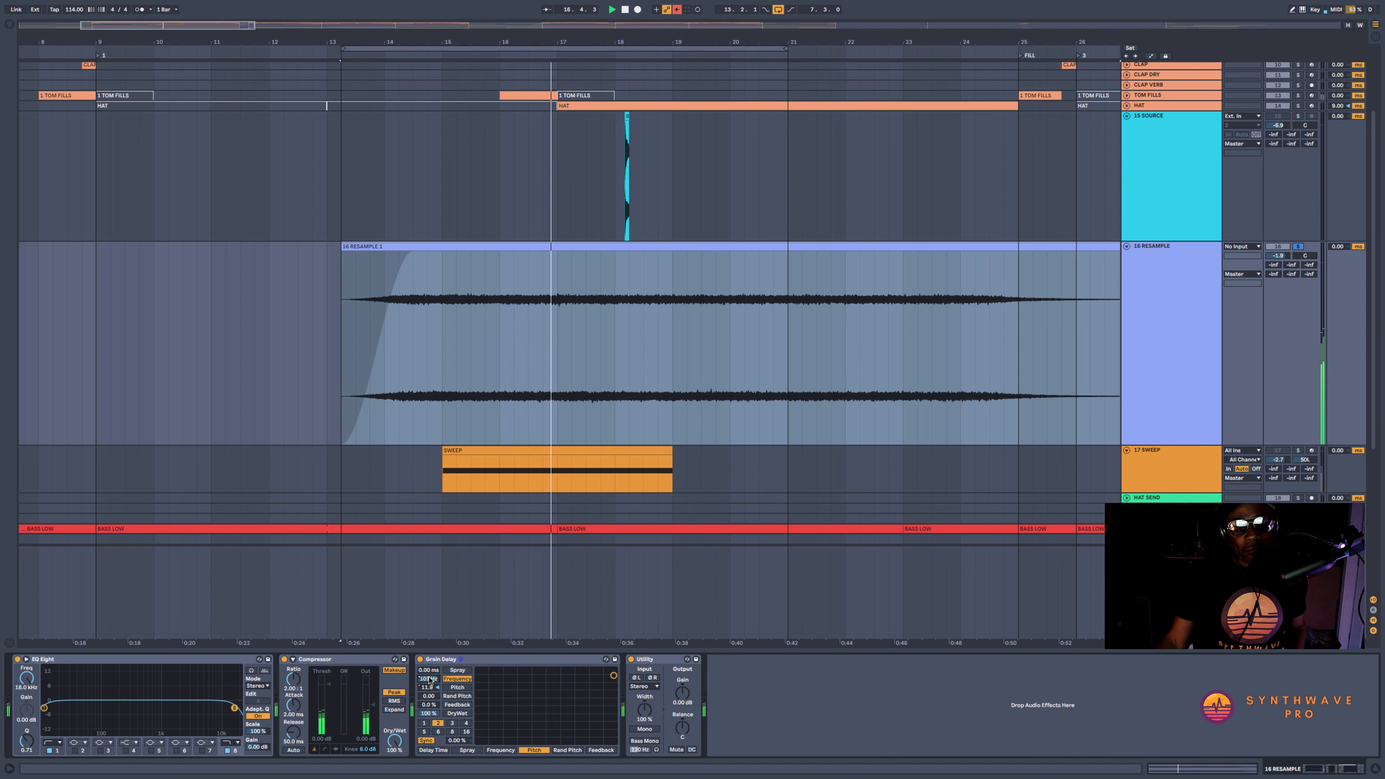
key("a")
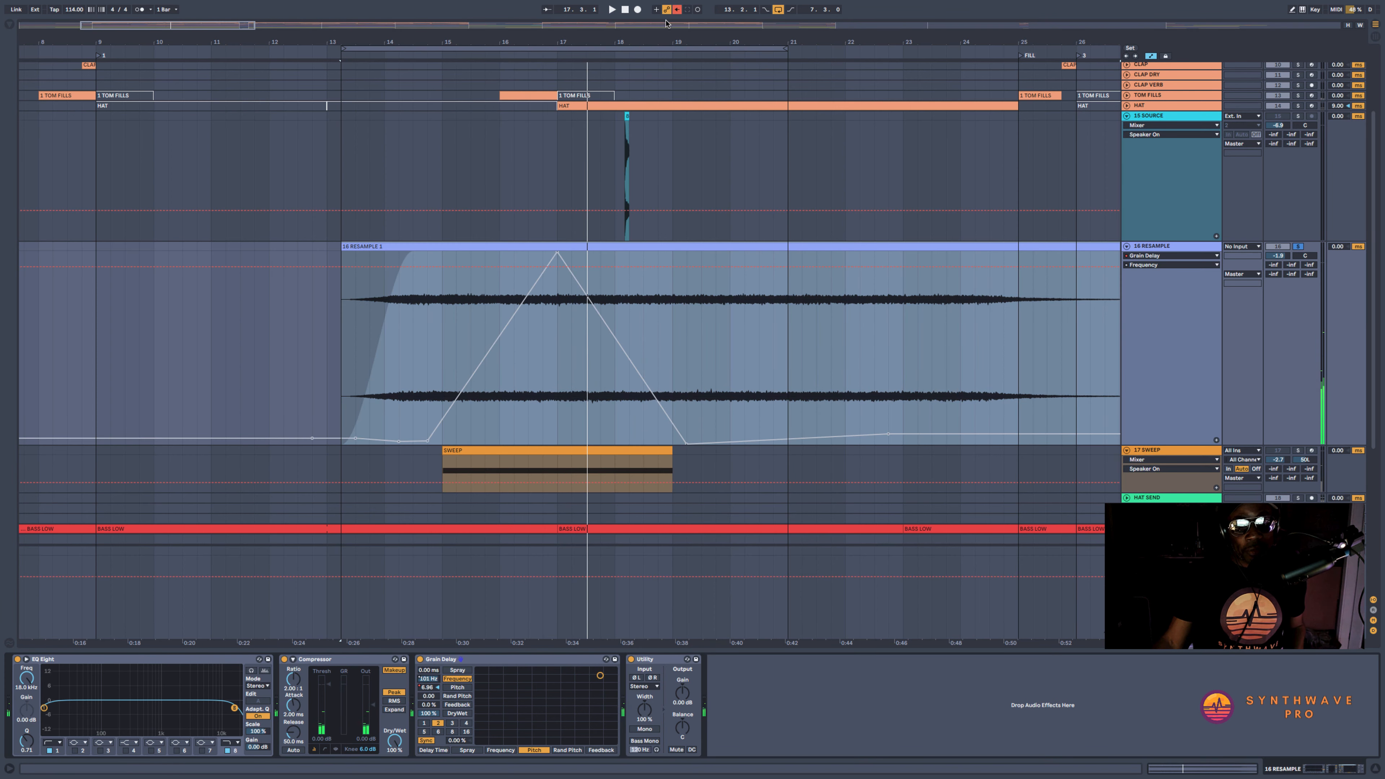
left_click(676, 10)
key("space")
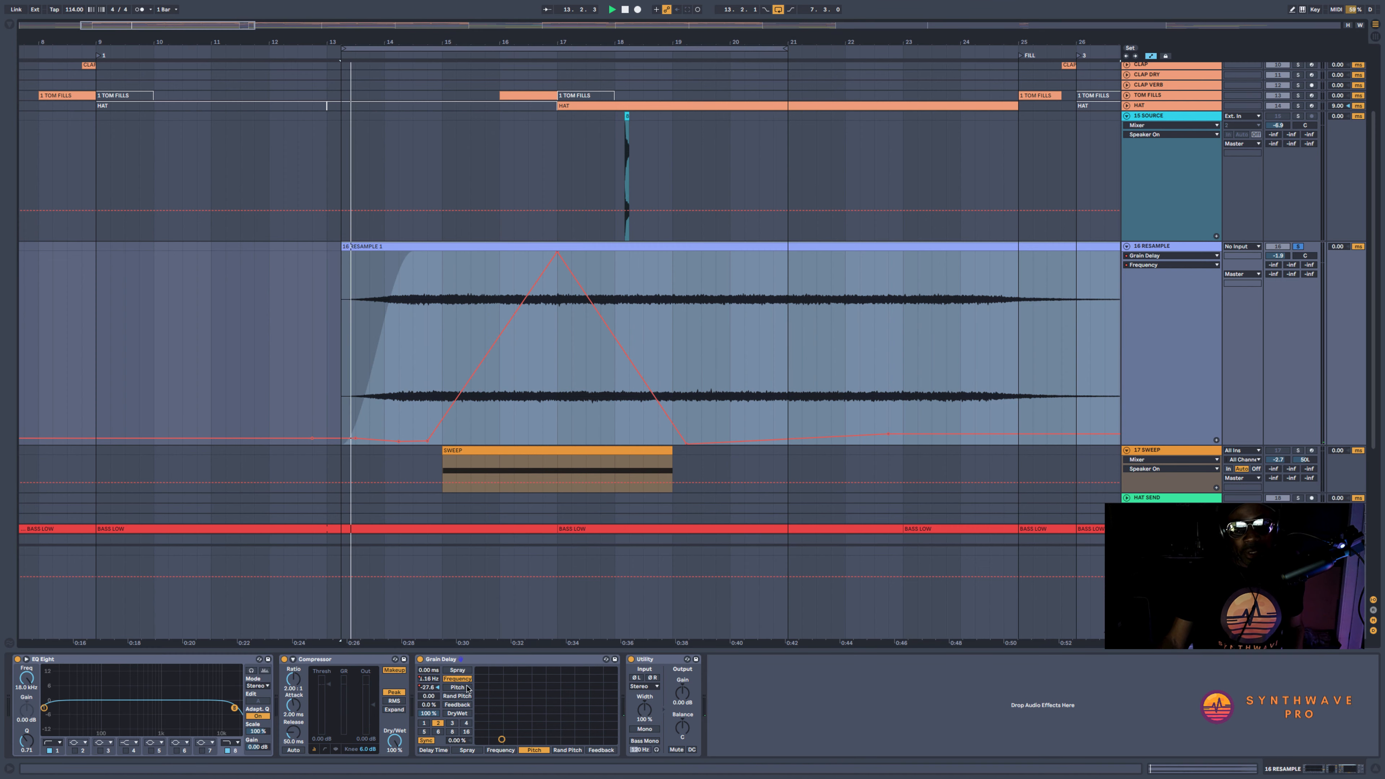
Compare the Grain Delay pitch and frequency automation while the RESAMPLE clip plays
left_click(428, 687)
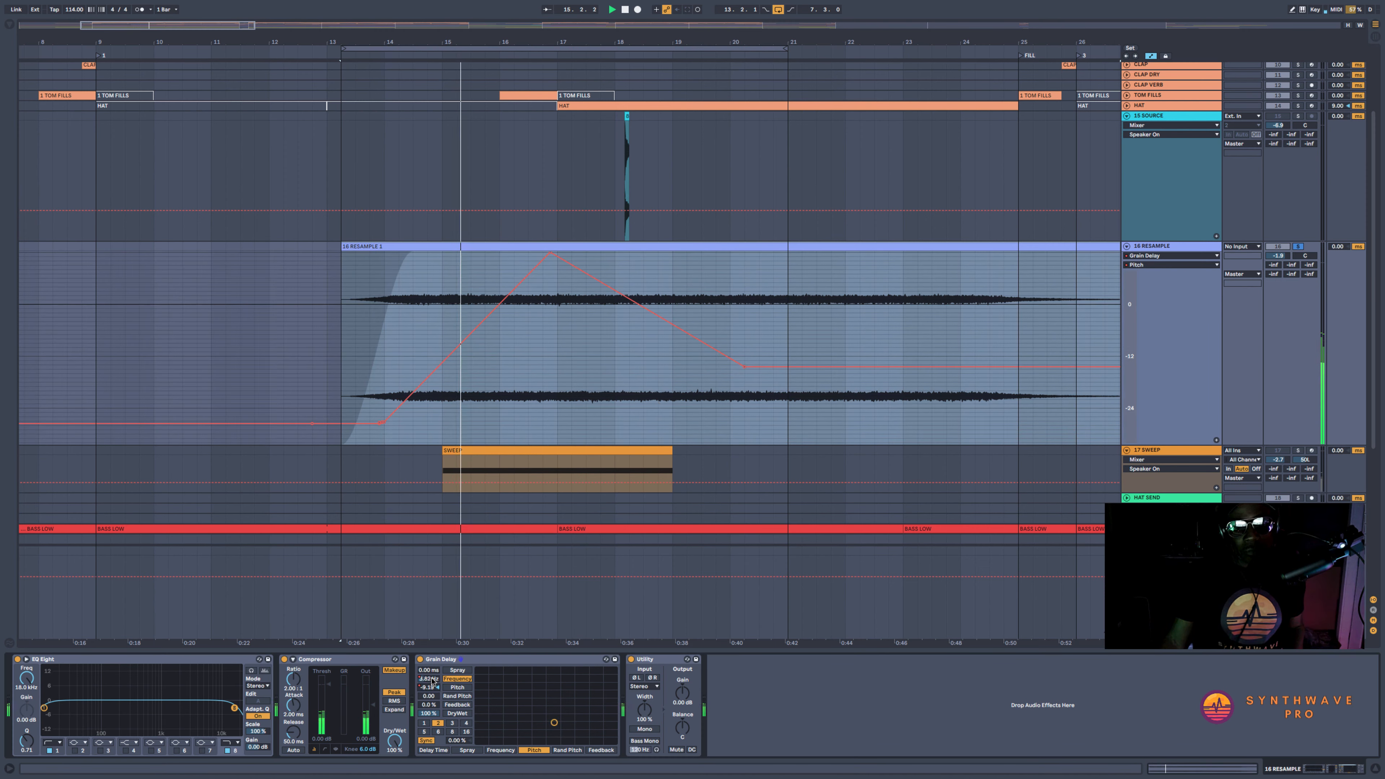
left_click(432, 680)
key("space")
key("space")
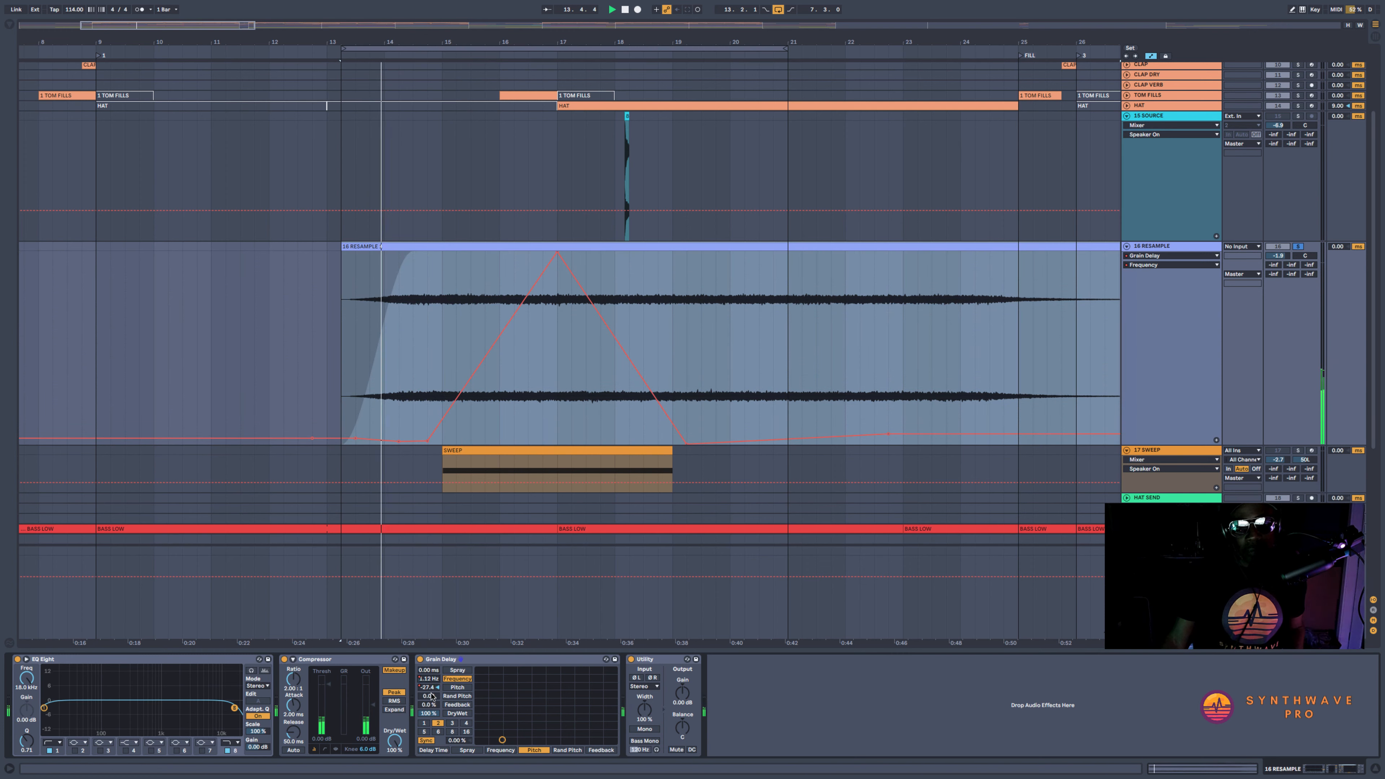
Bend the Grain Delay pitch rise into an accelerating curve starting lower at the clip's start, remove the breakpoint near bar 14, and audition it
left_click(430, 688)
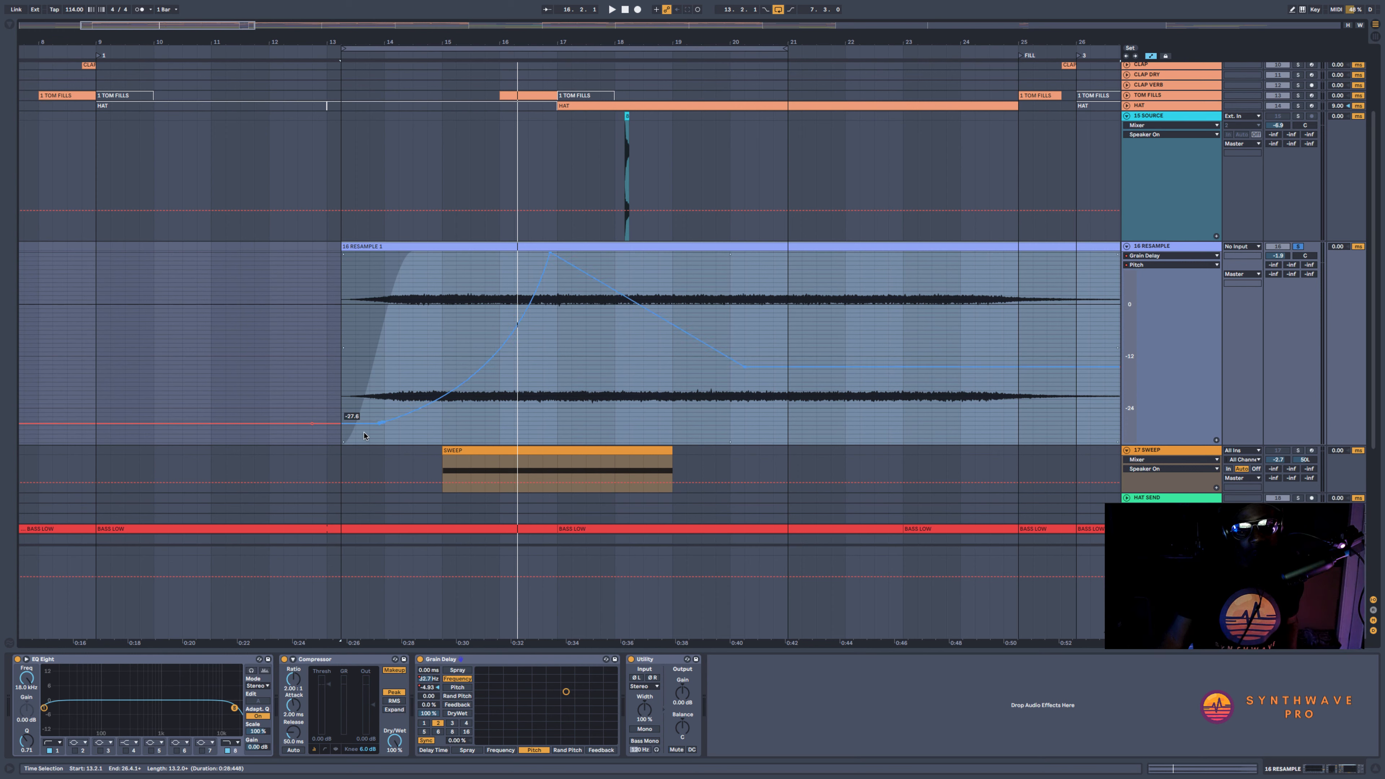
left_click_drag(344, 423, 344, 441)
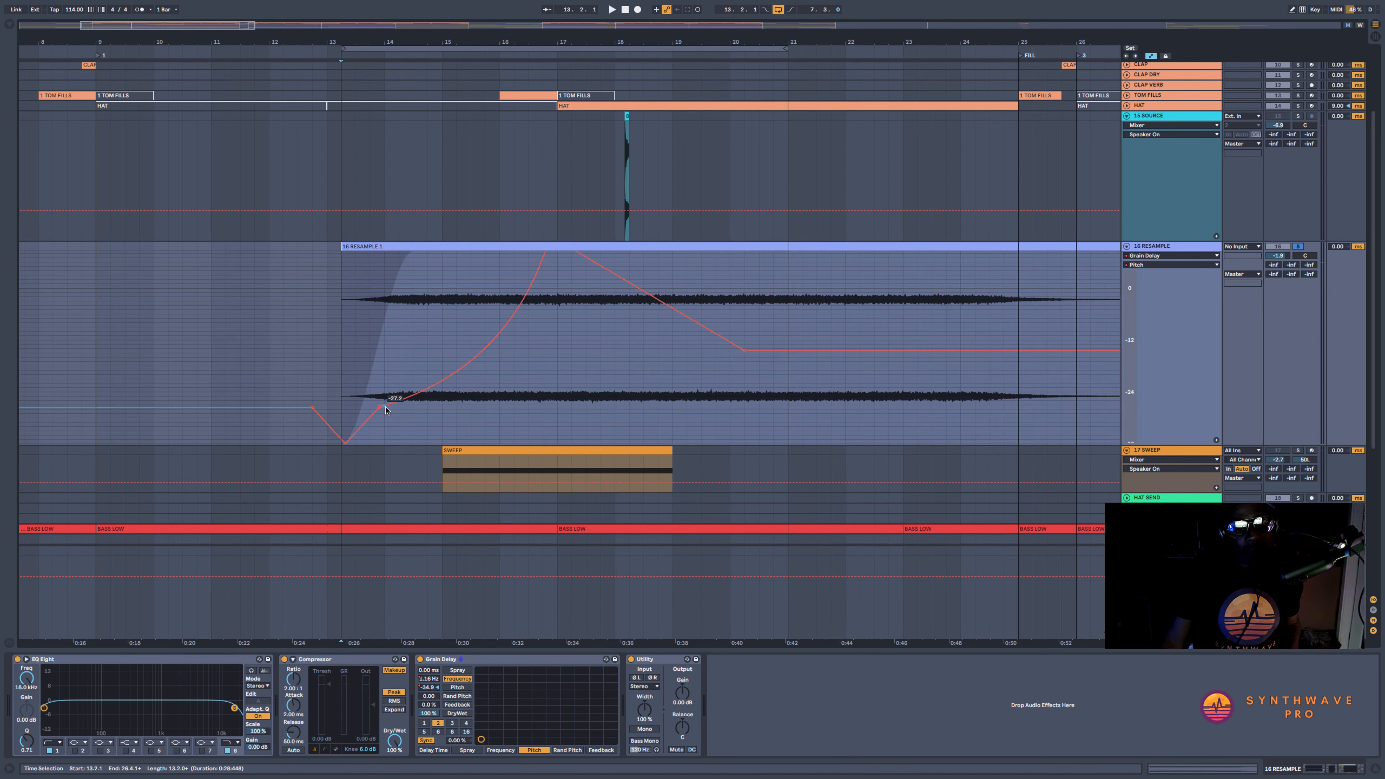
left_click_drag(379, 410, 396, 409)
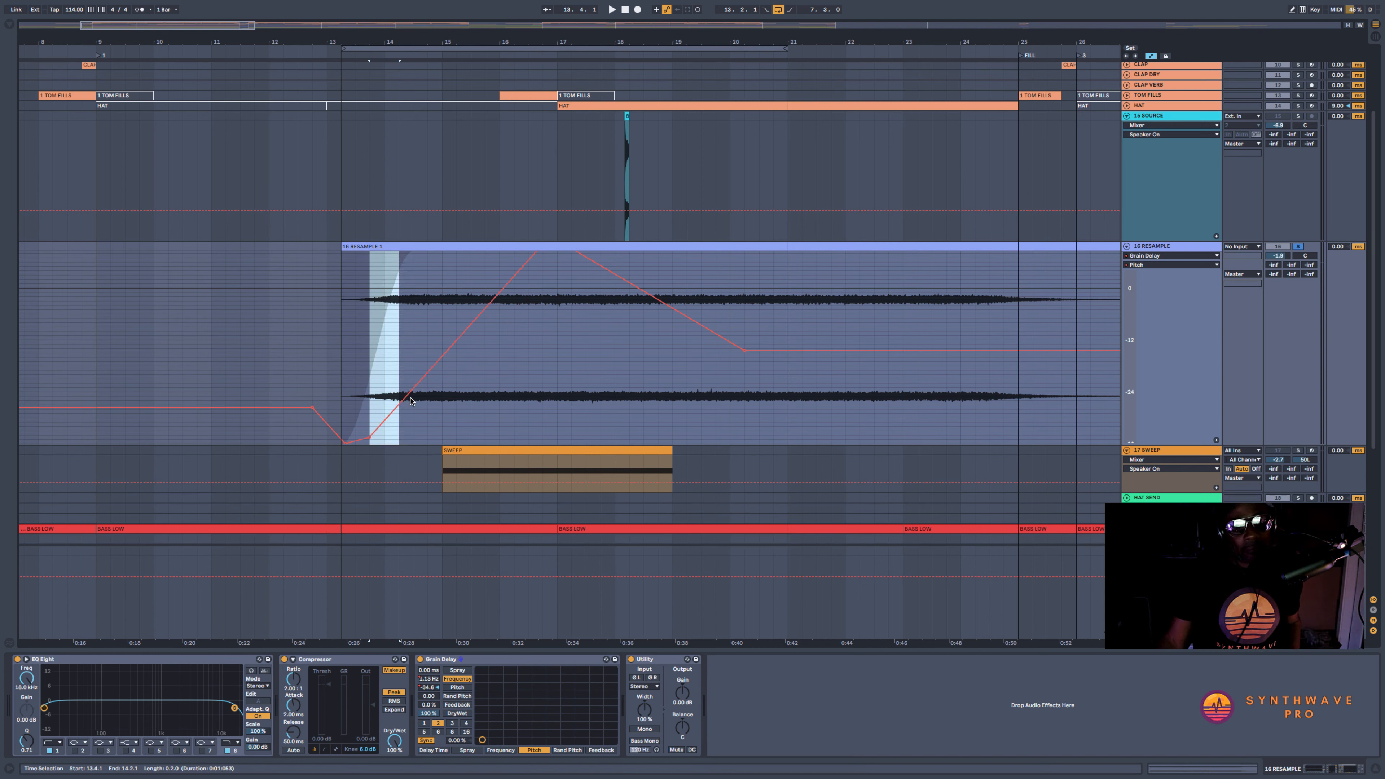
left_click(342, 408)
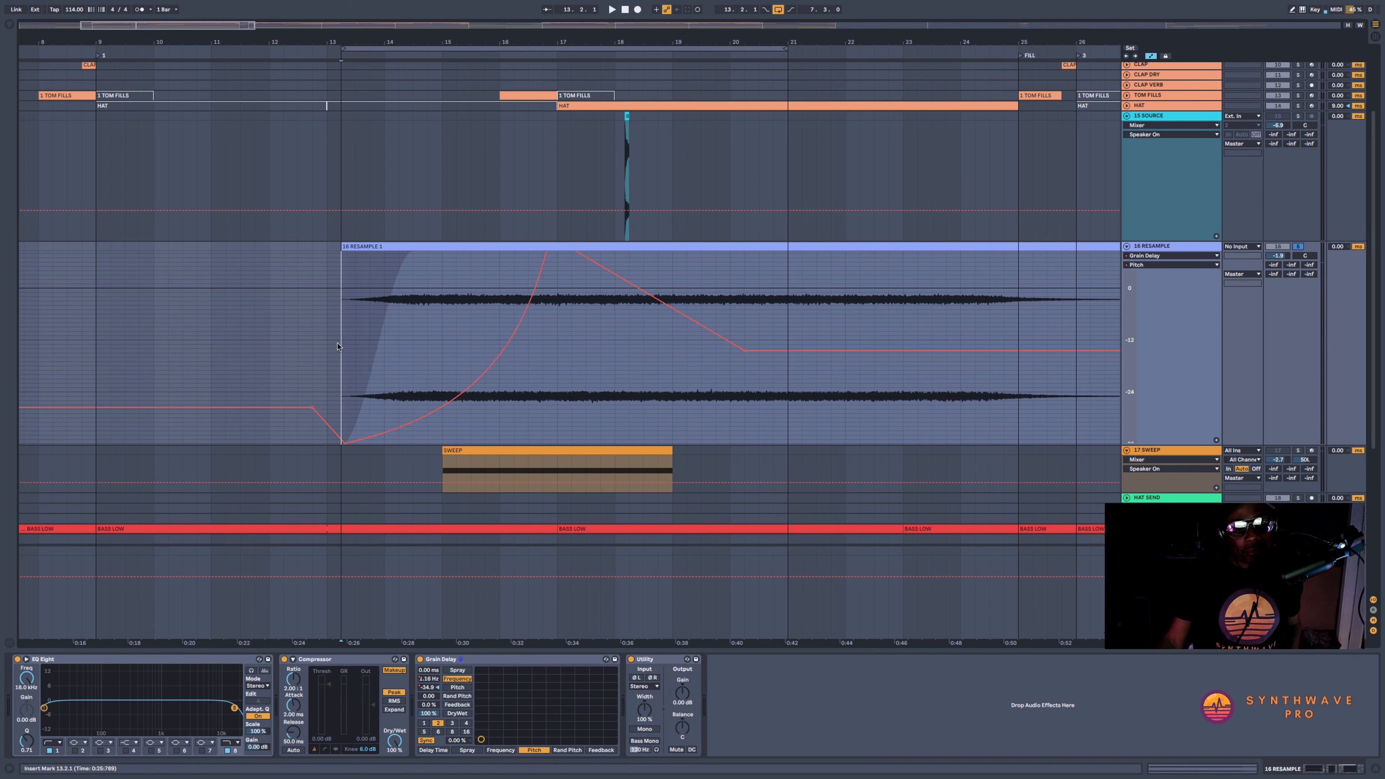
key("space")
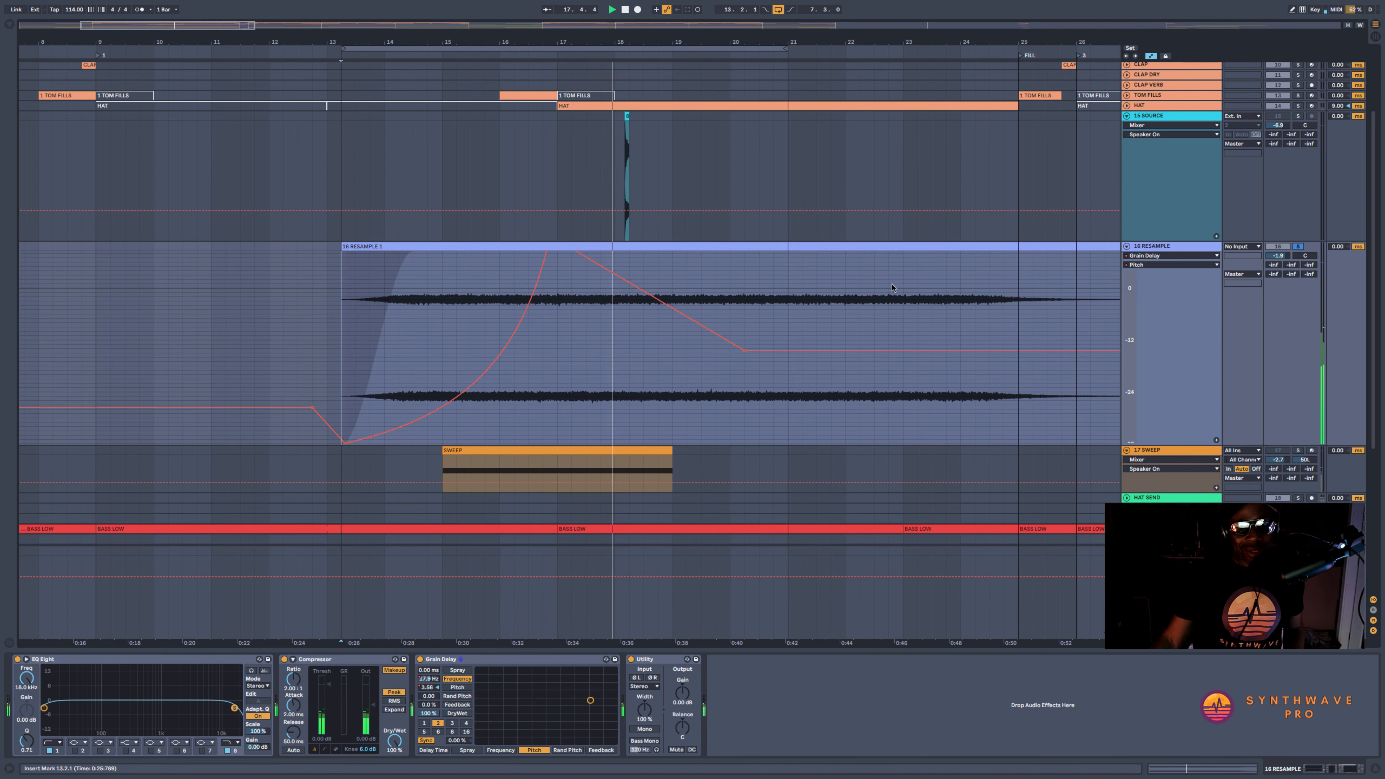
Increase the RESAMPLE track's height and audition the transition soloed, then within the full mix from 13.3.1
left_click_drag(1182, 444, 1182, 481)
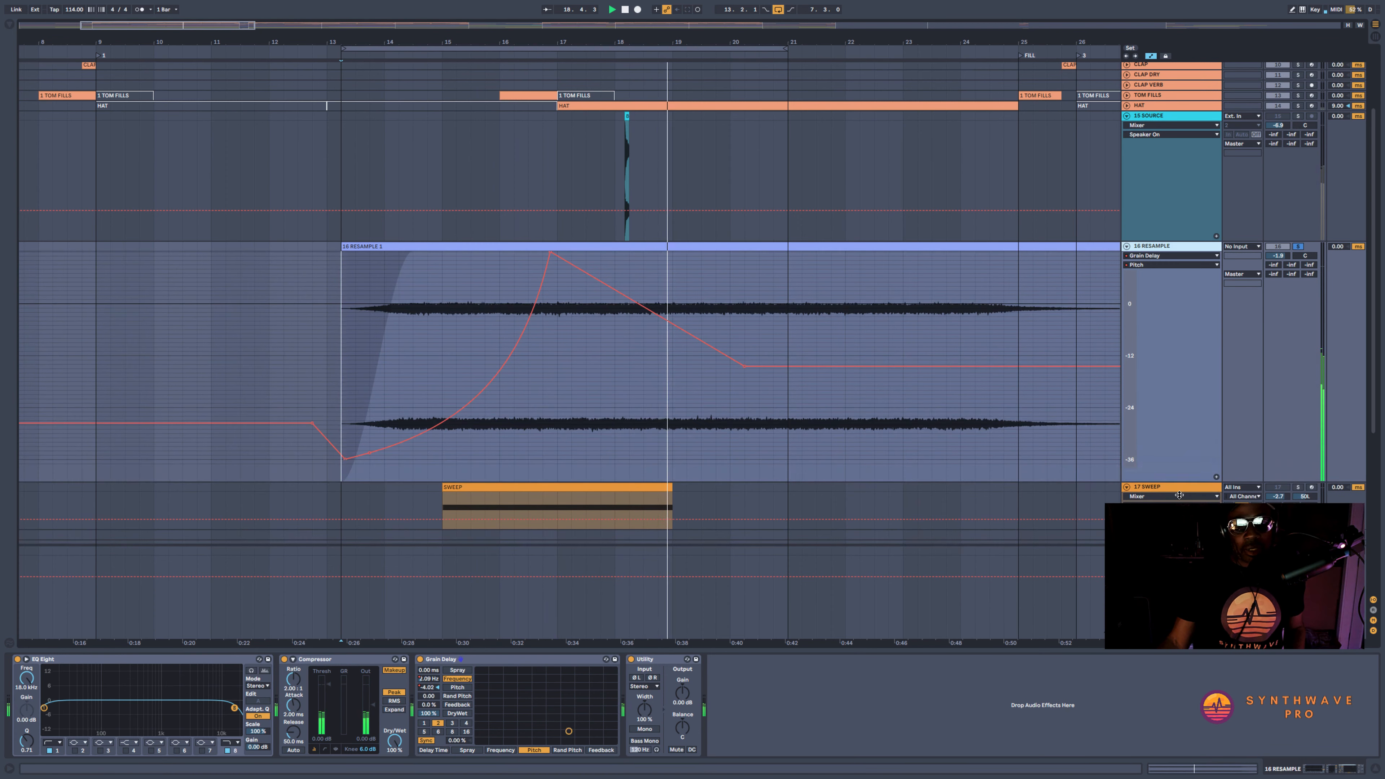
left_click(370, 312)
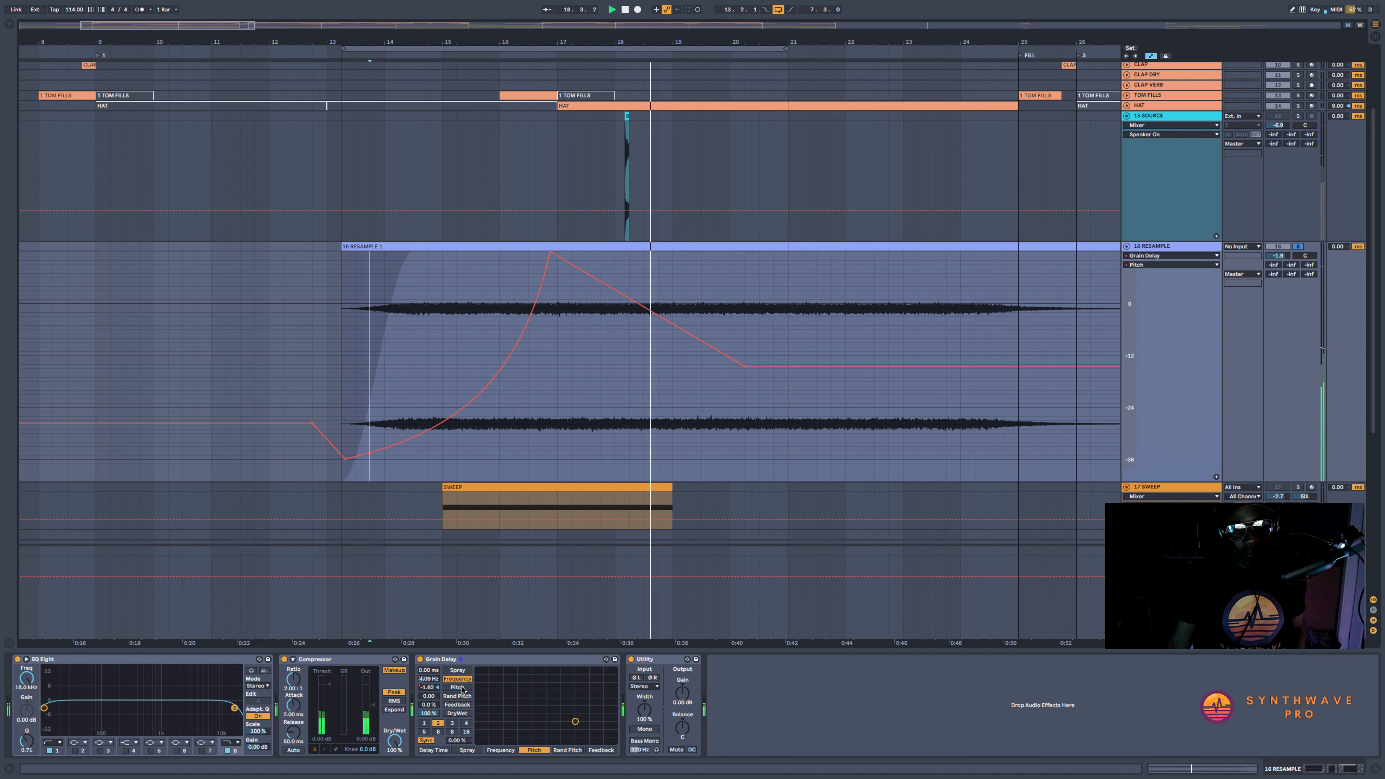
key("space")
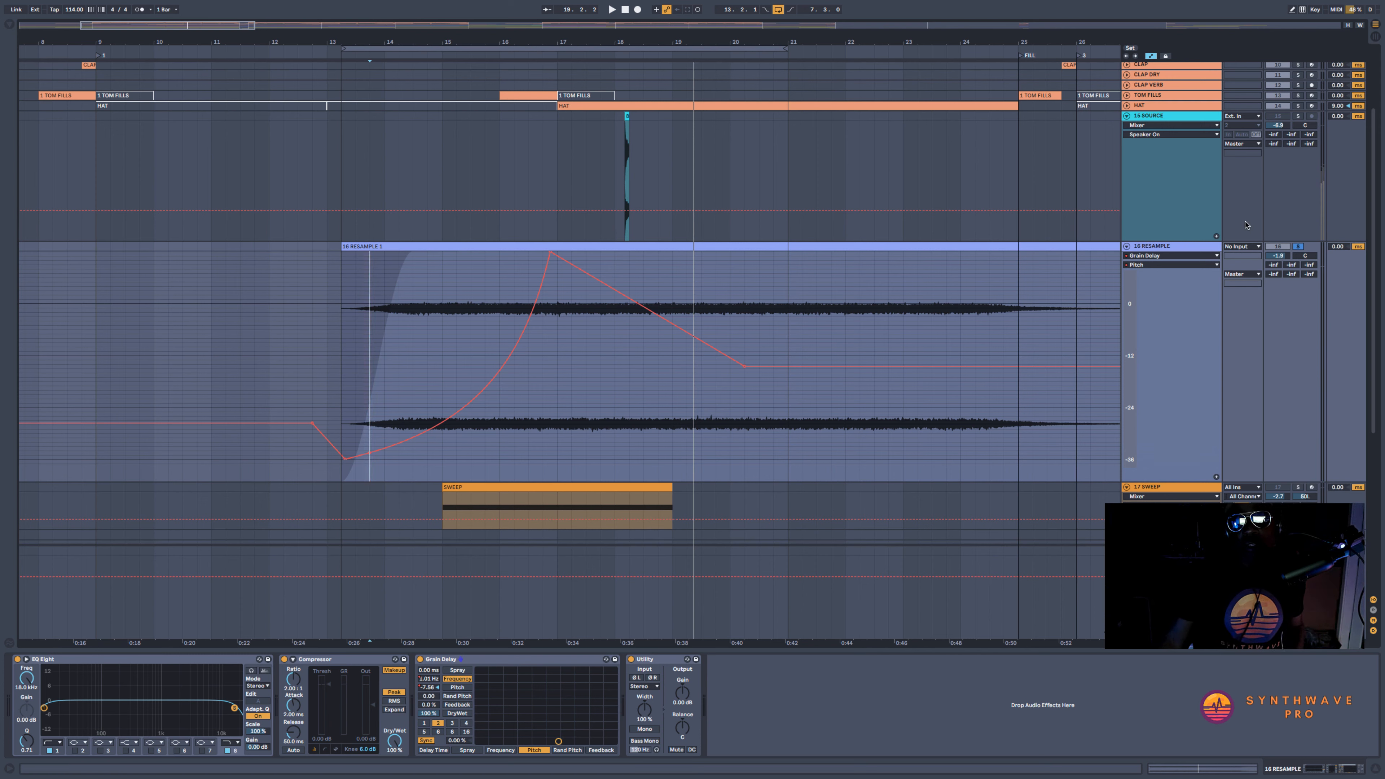
left_click(358, 289)
key("space")
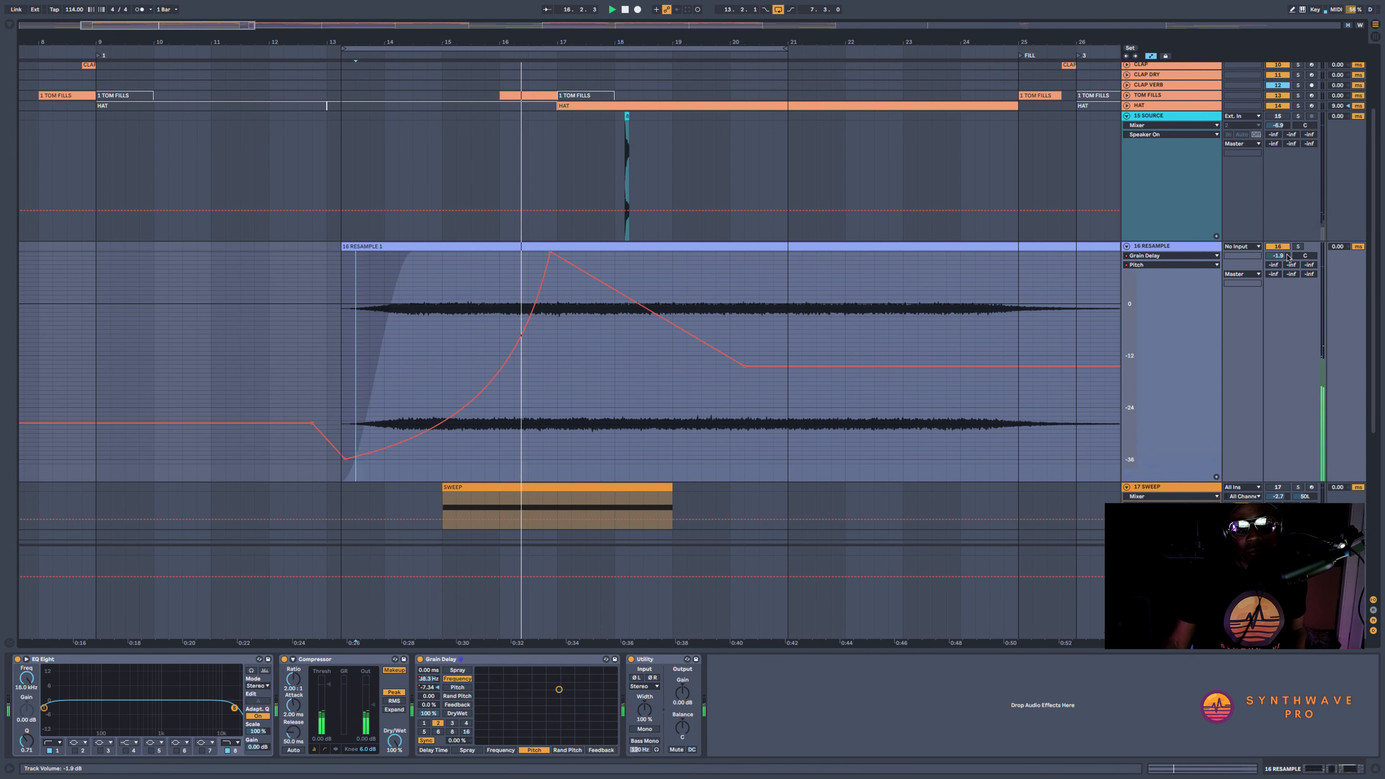
Fine-tune the RESAMPLE track's volume against the full mix, then solo the track and stop playback
left_click_drag(1277, 256, 1284, 252)
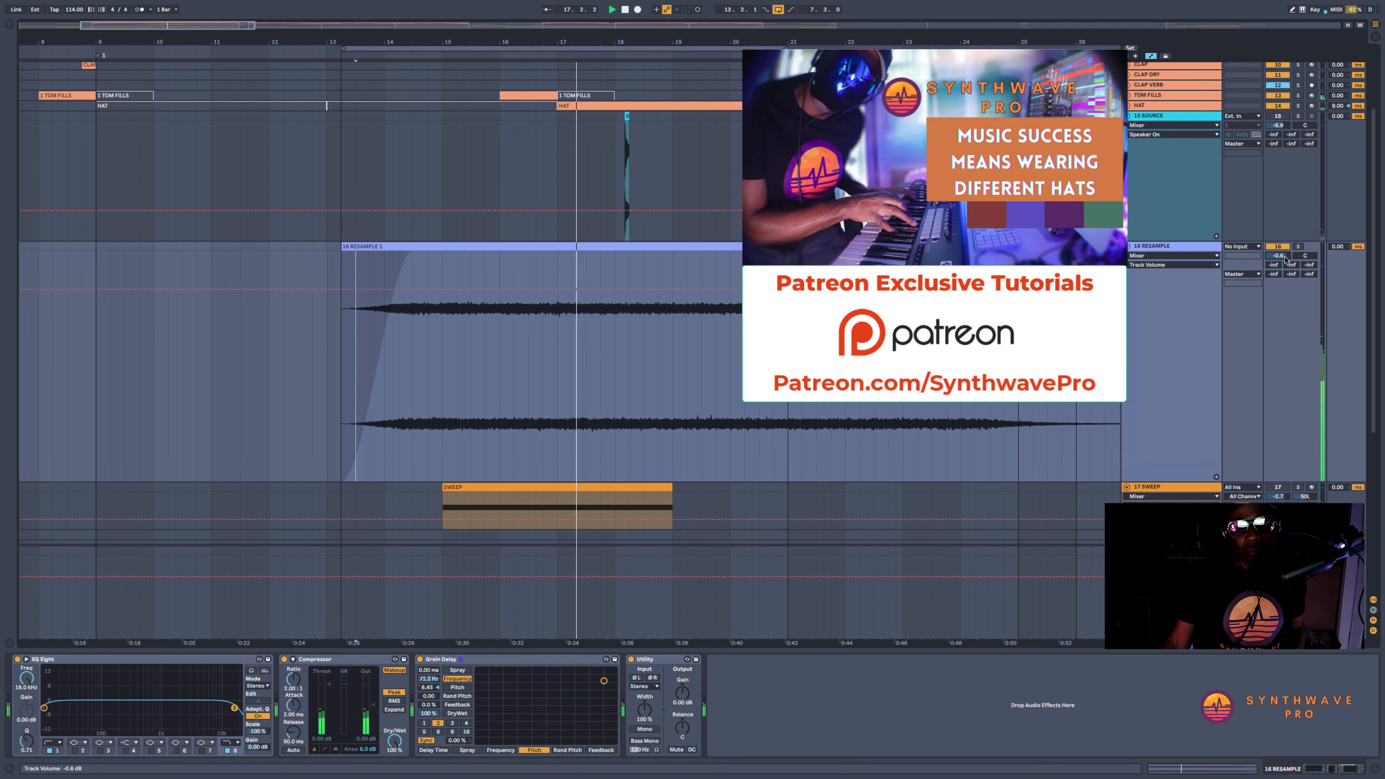
left_click(1298, 247)
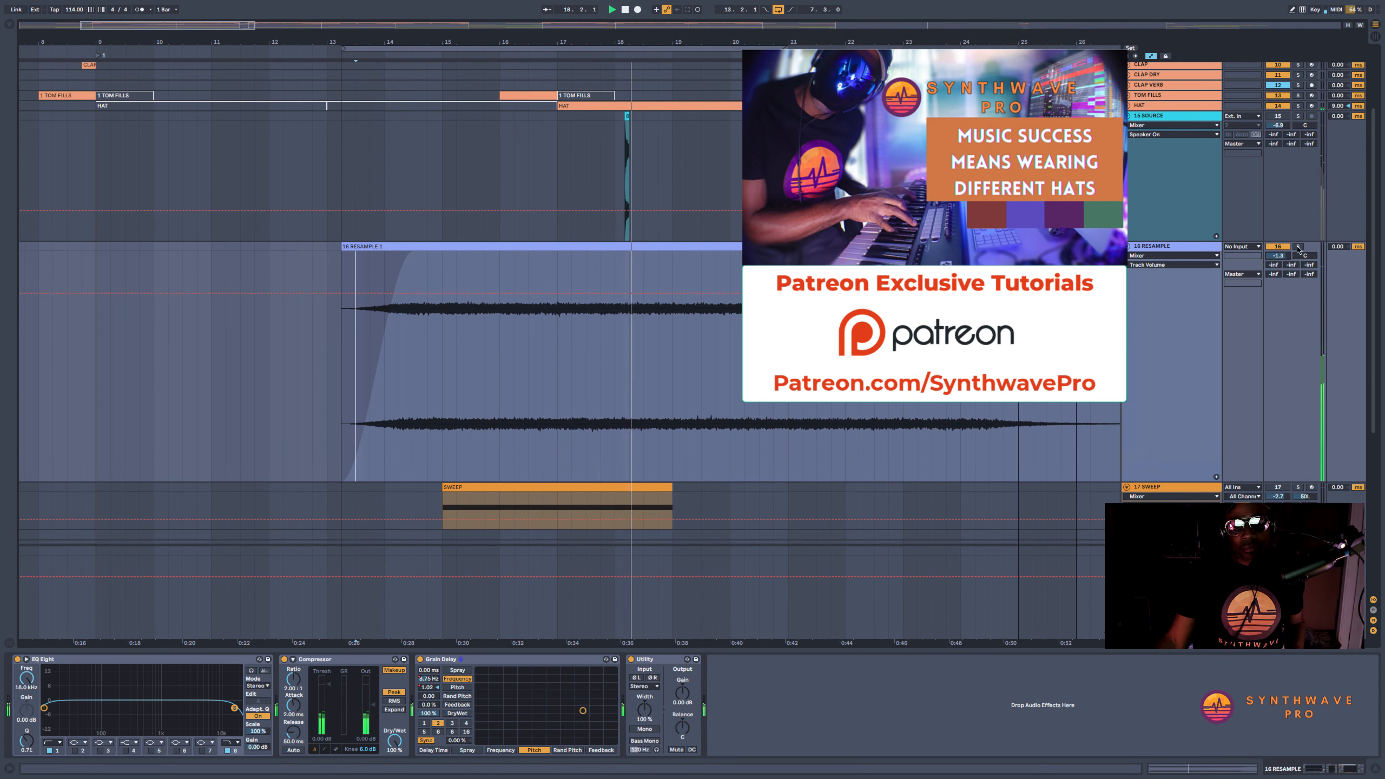
key("space")
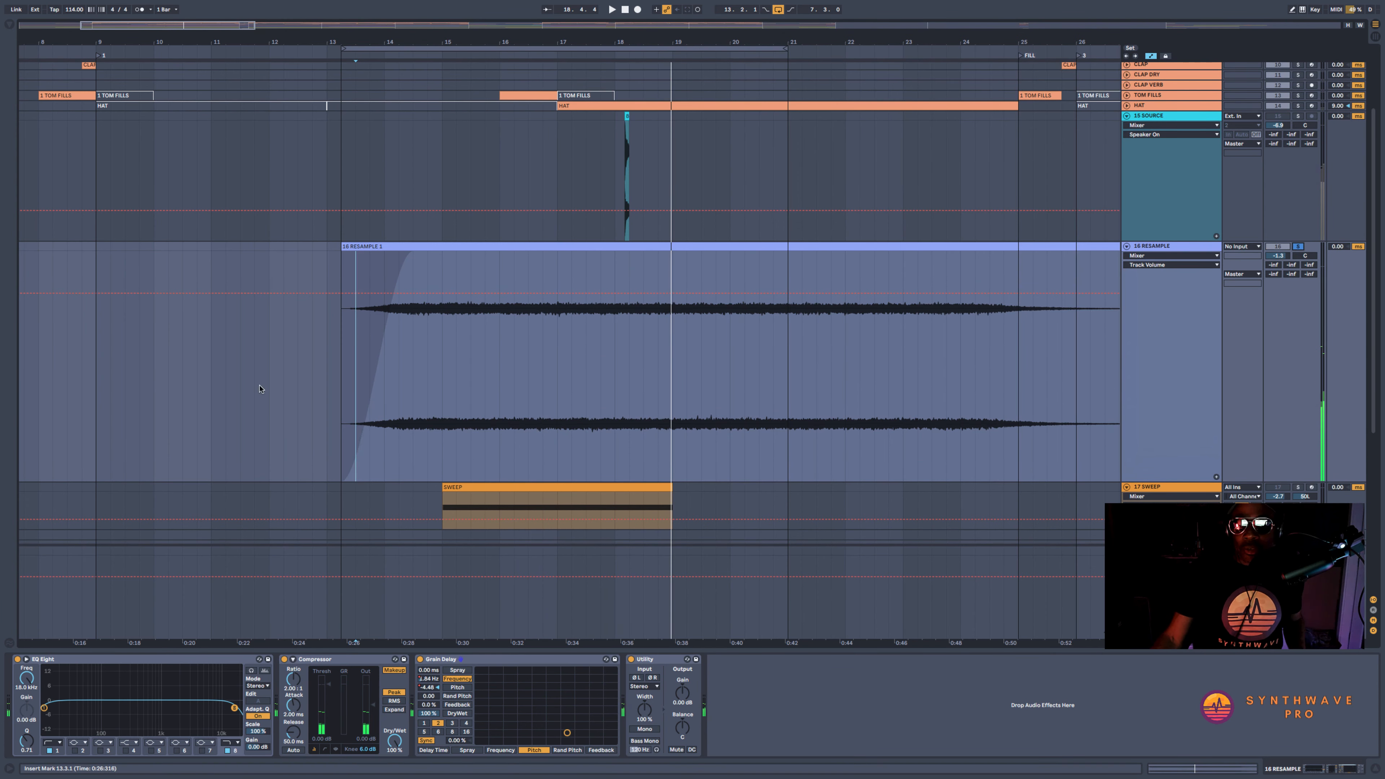
Automate the Utility gain to drop sharply at the RESAMPLE clip's start and curve back up by 15.3.1, then audition it
left_click(432, 680)
left_click(432, 687)
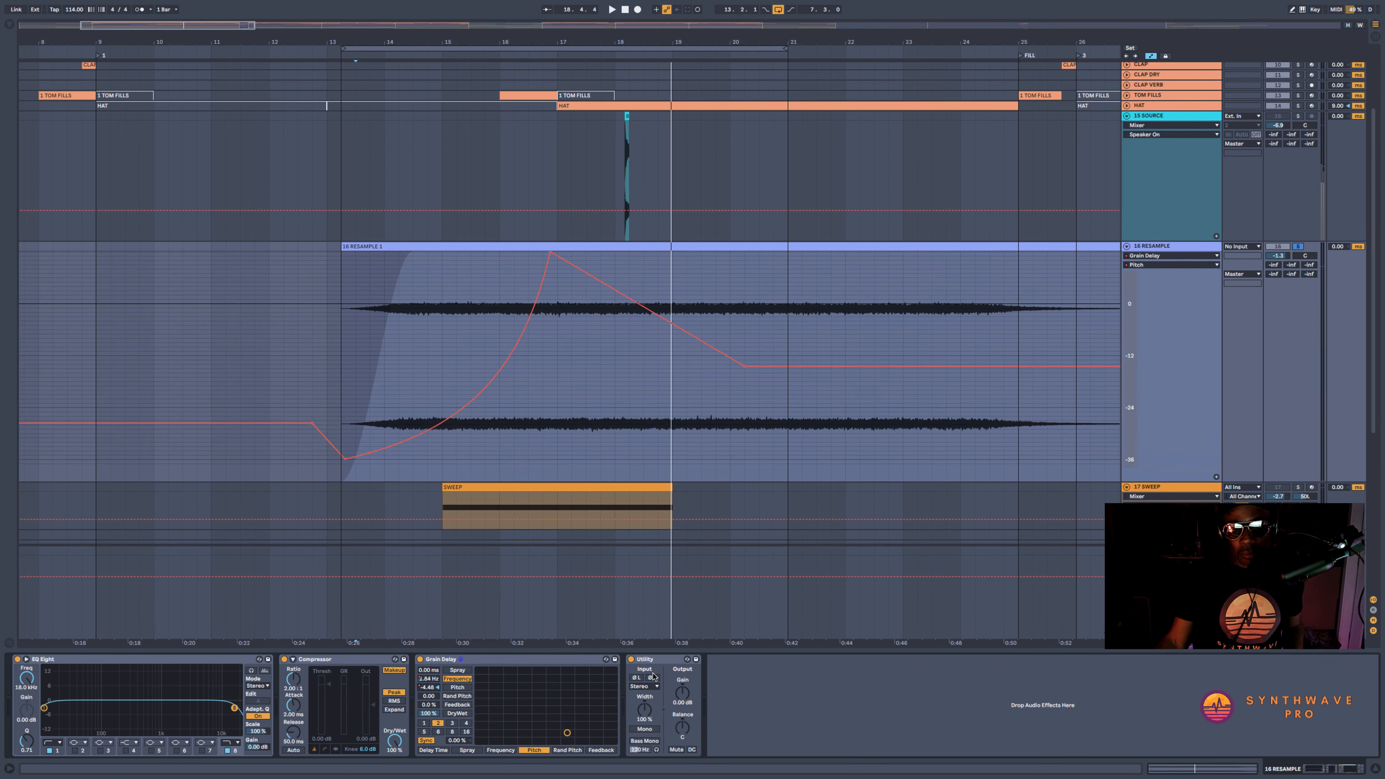
left_click(681, 692)
left_click_drag(354, 328, 470, 333)
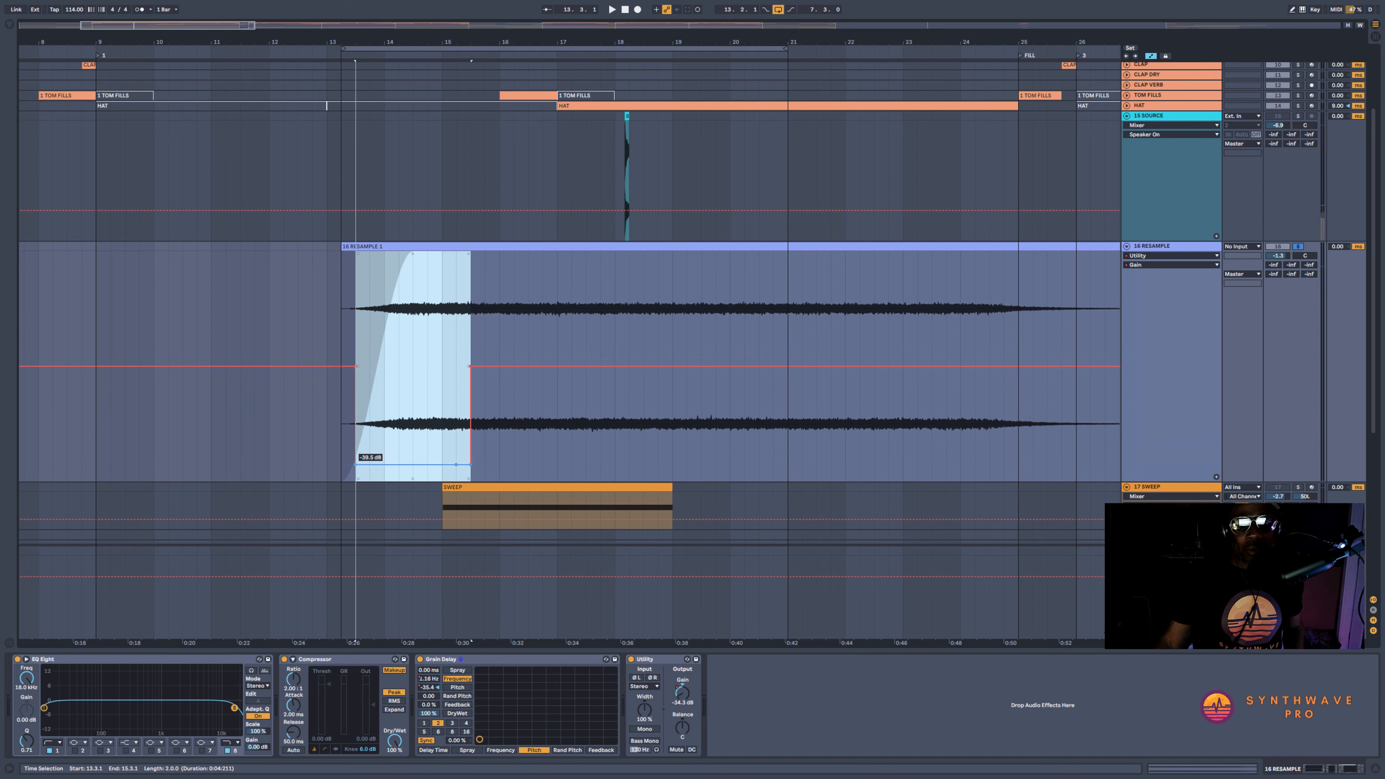
left_click(330, 381)
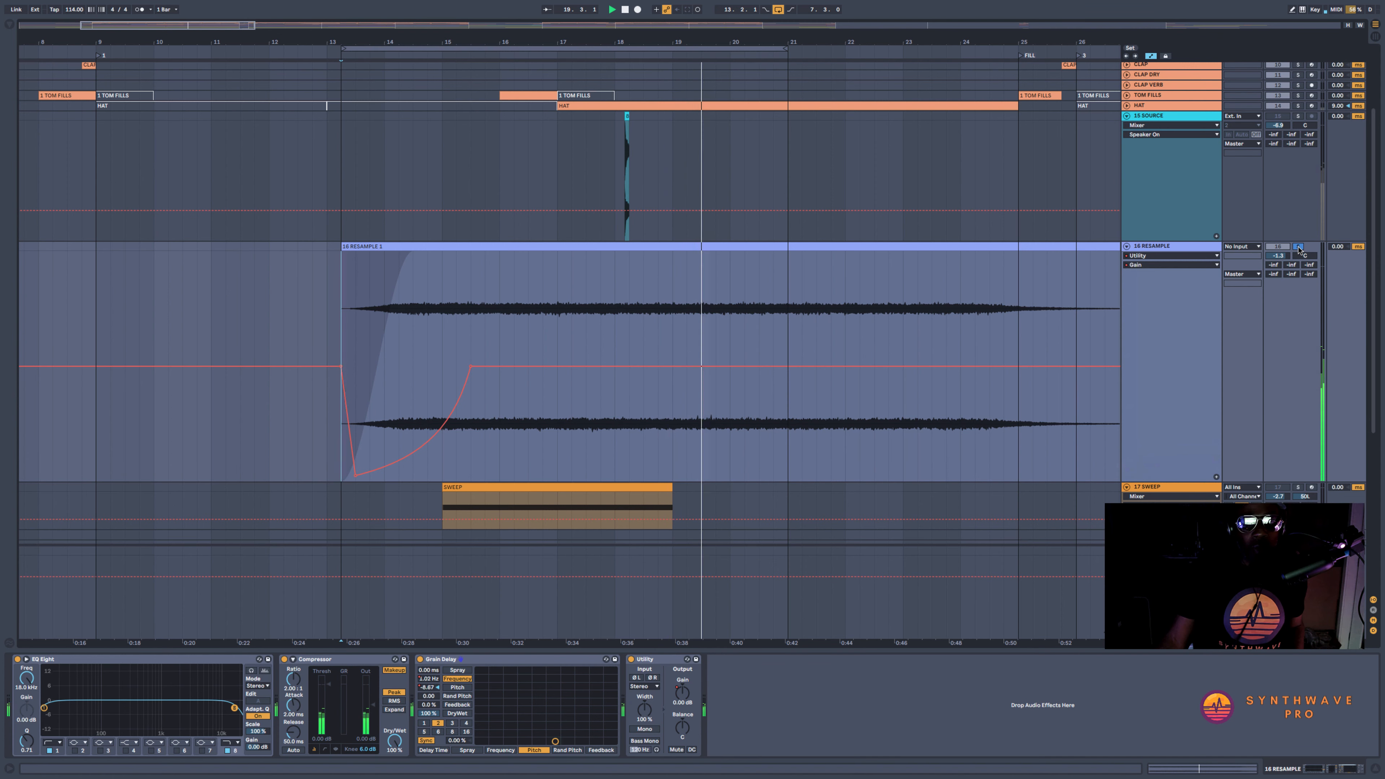
left_click(371, 255)
key("space")
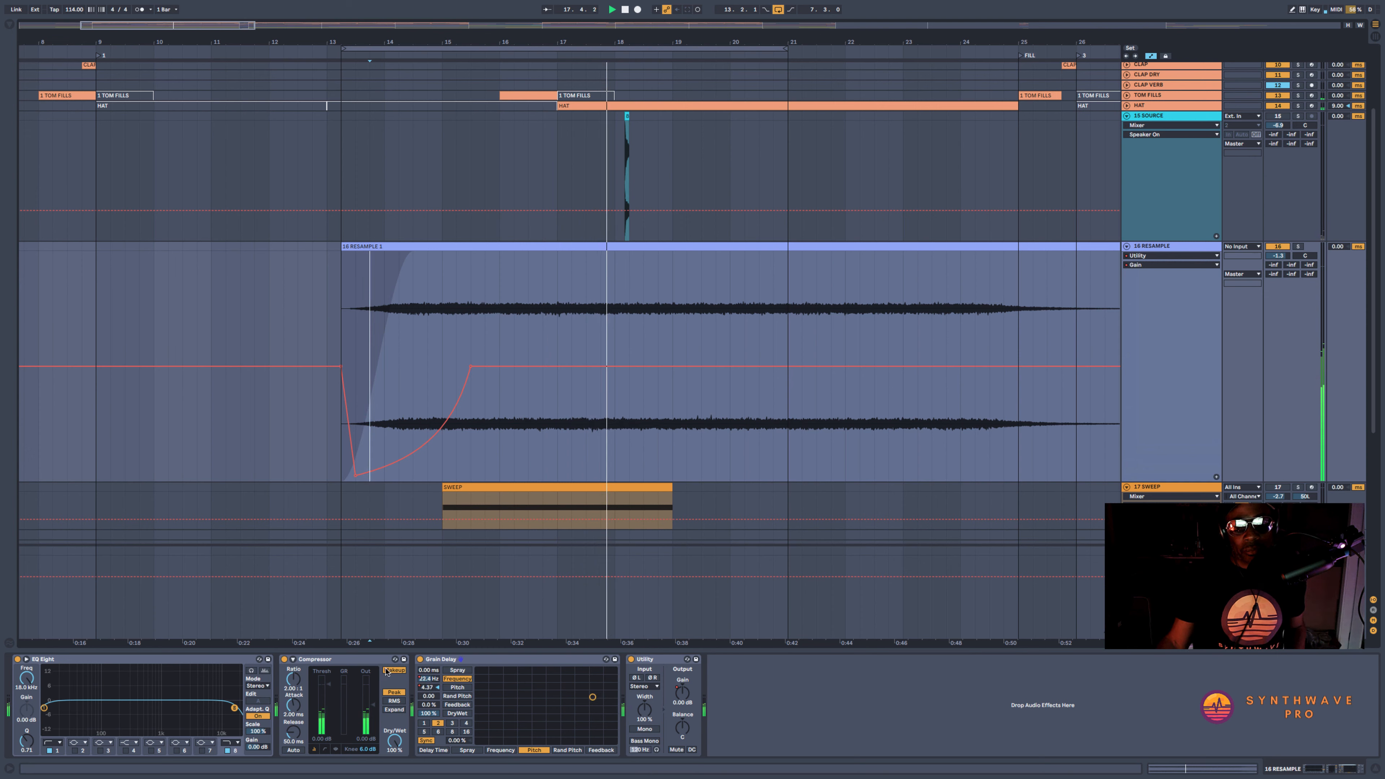
Move the RESAMPLE clip with its automation one beat later to 13.3.1 and play it from 13.2.1
left_click(528, 248)
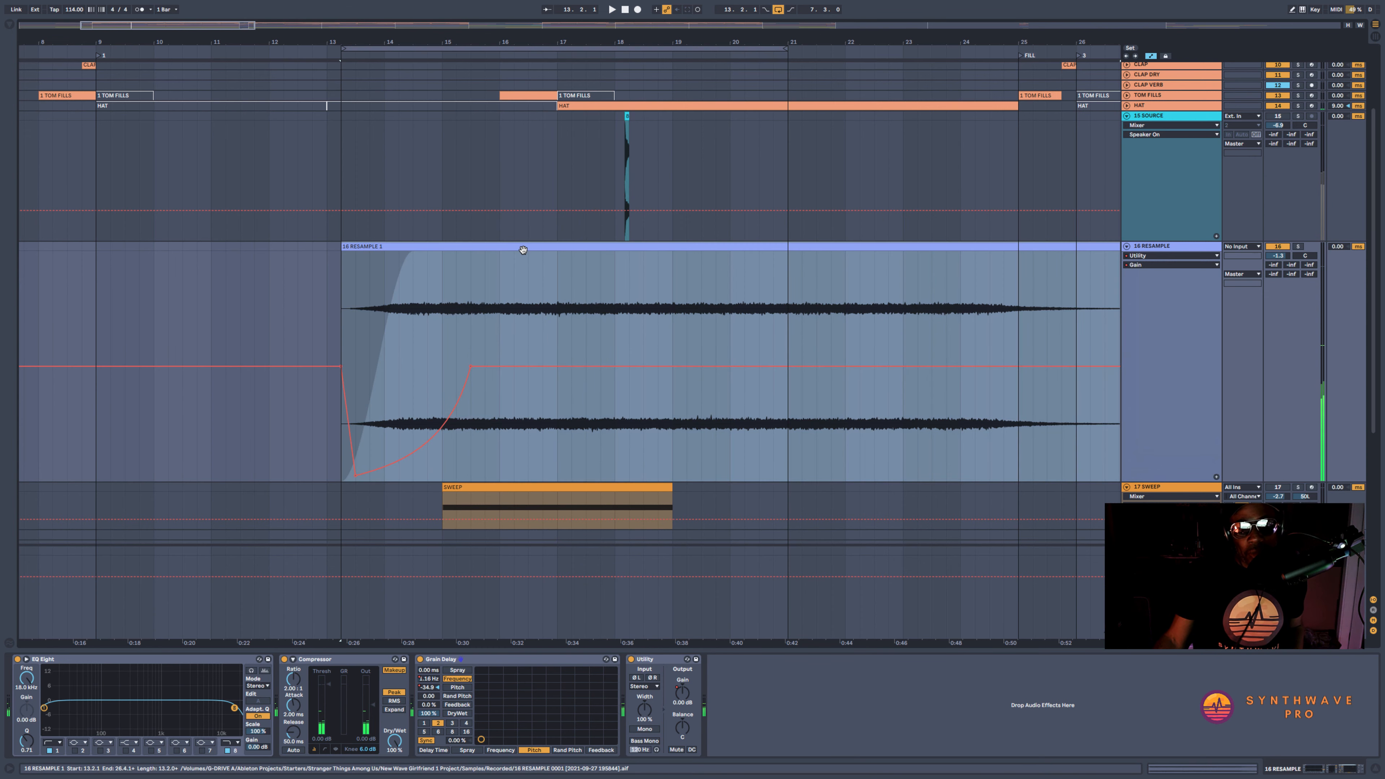
key("space")
left_click_drag(528, 249, 536, 259)
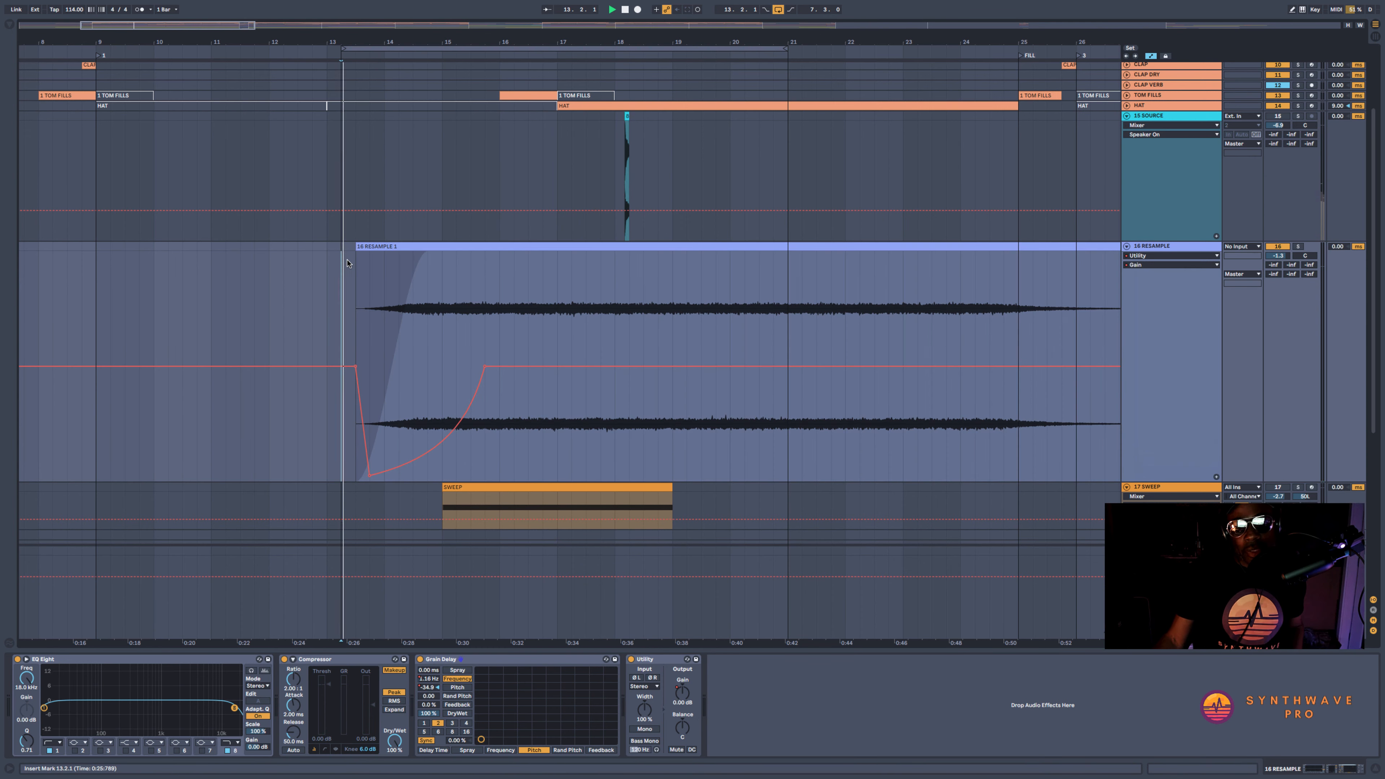
key("space")
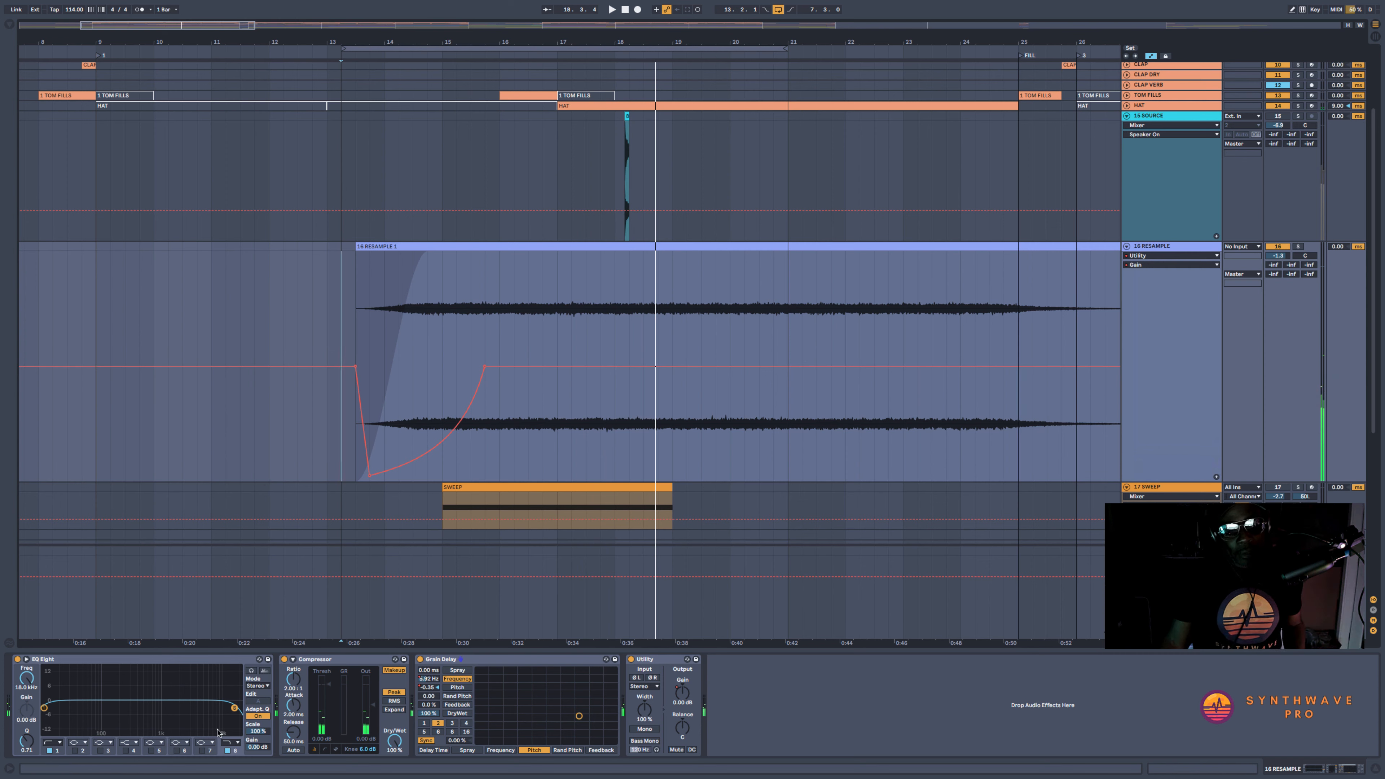
Replace the EQ Eight high cut with a high-frequency boost and set the Compressor to a 3.71:1 ratio with a lower threshold
left_click(229, 742)
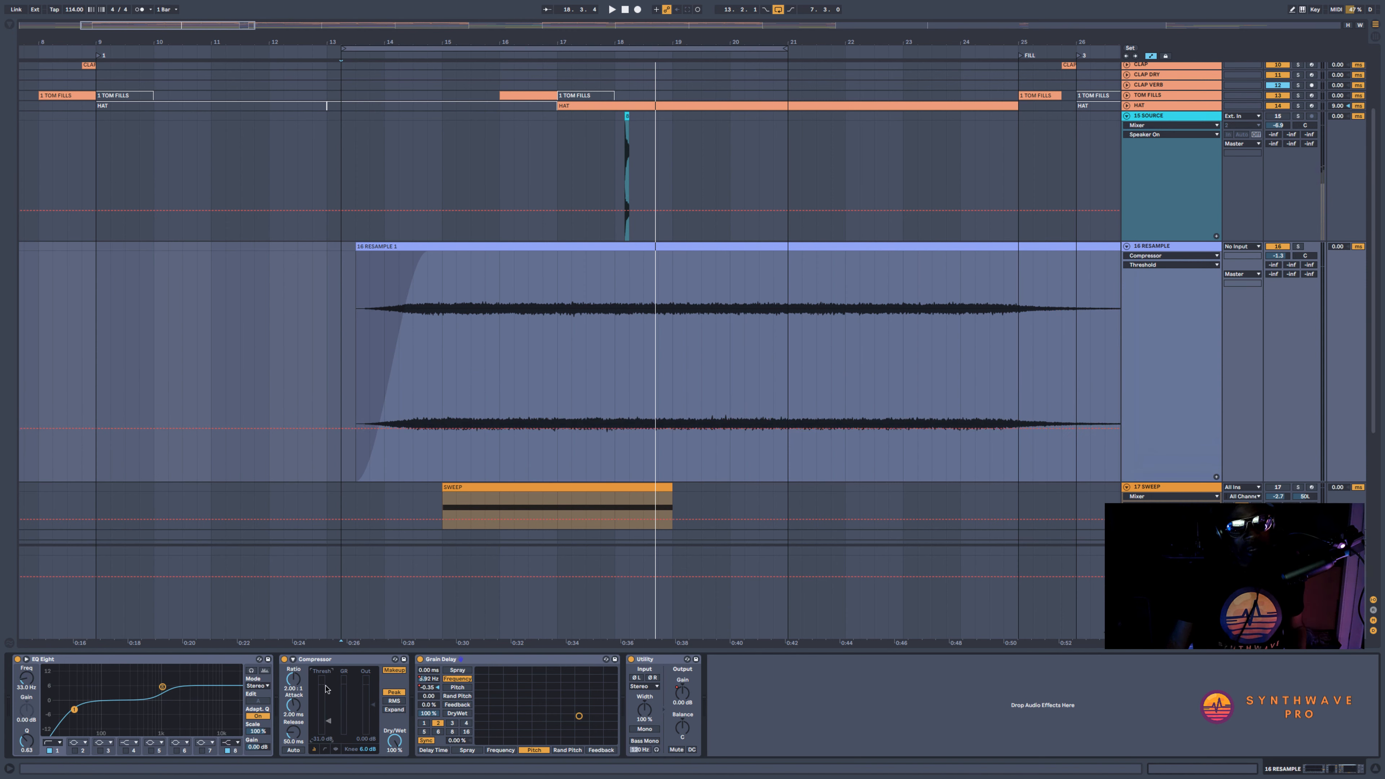
left_click(399, 322)
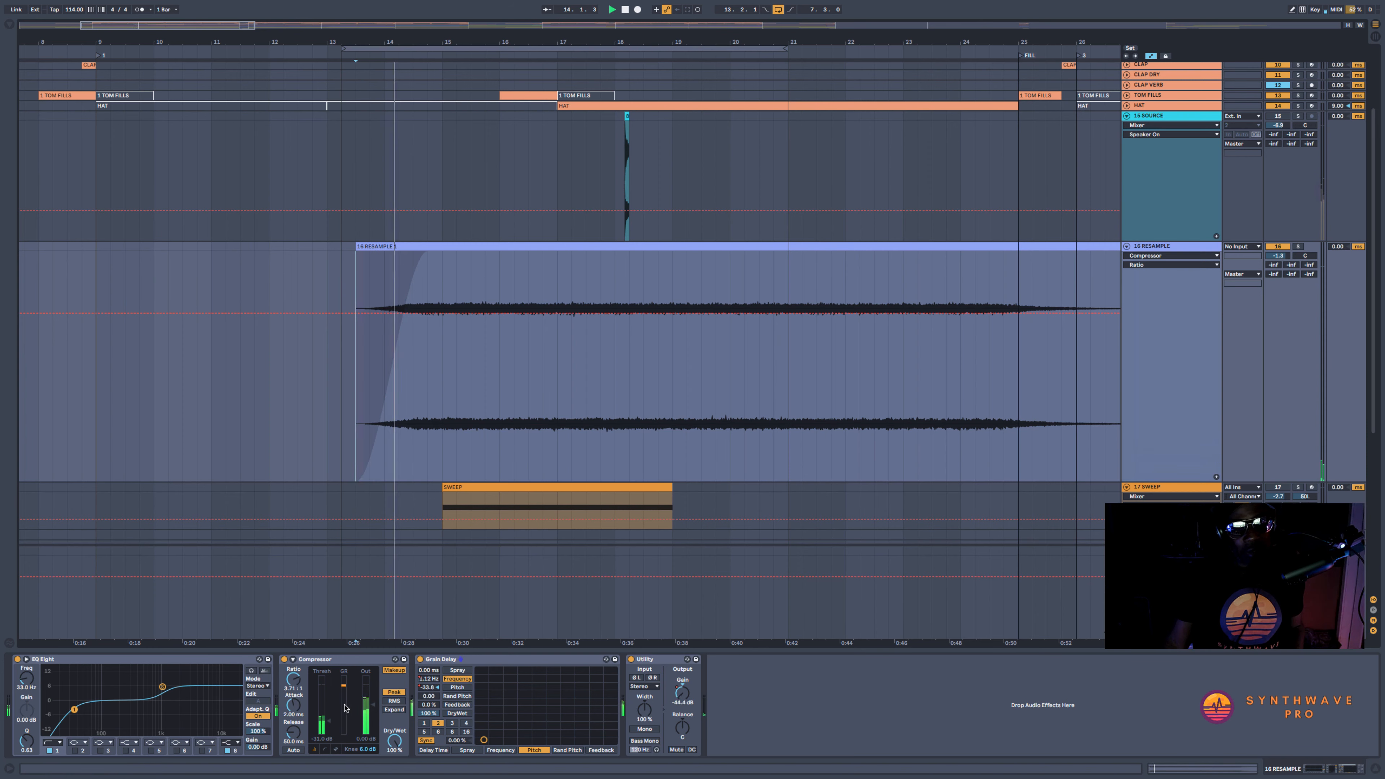
left_click(328, 721)
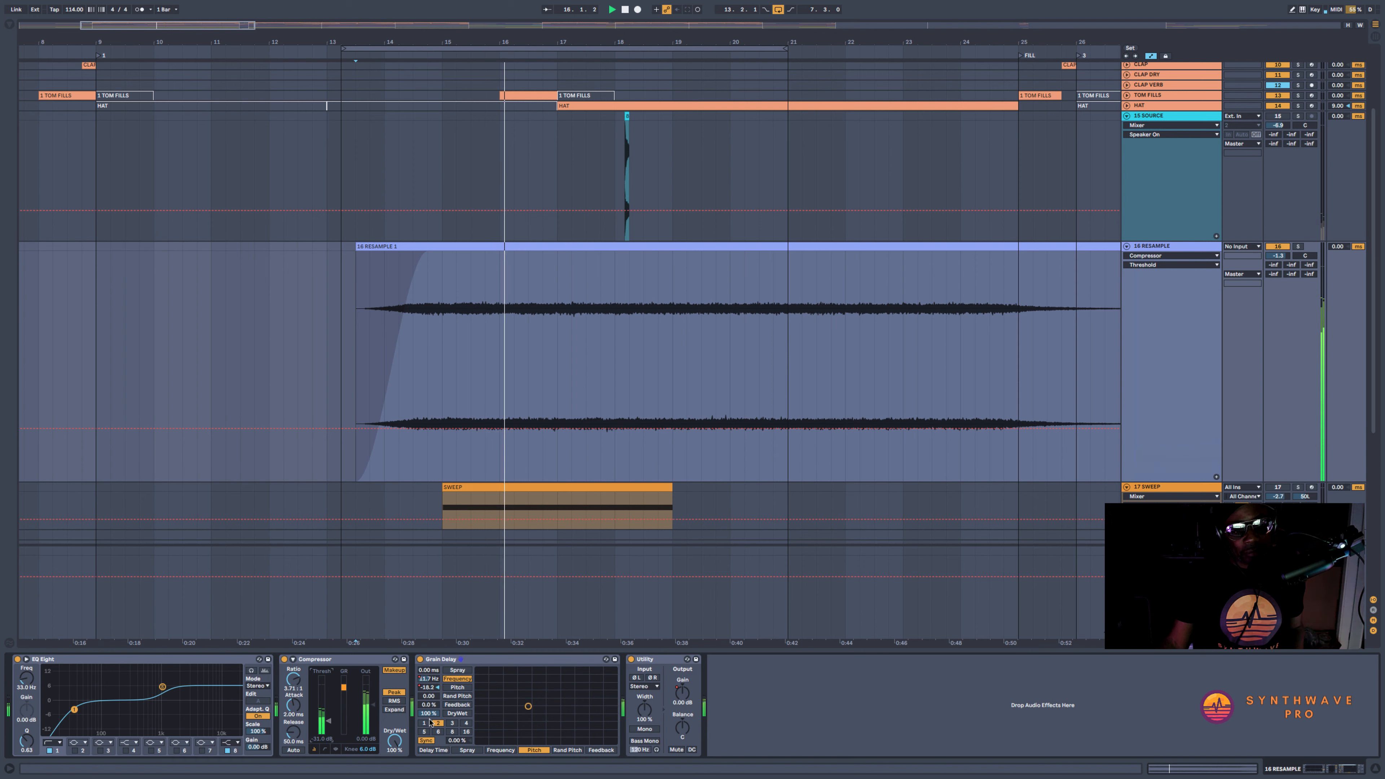
Lower the RESAMPLE track's volume to about -17.1 dB while listening in the full mix
left_click_drag(1277, 256, 1277, 305)
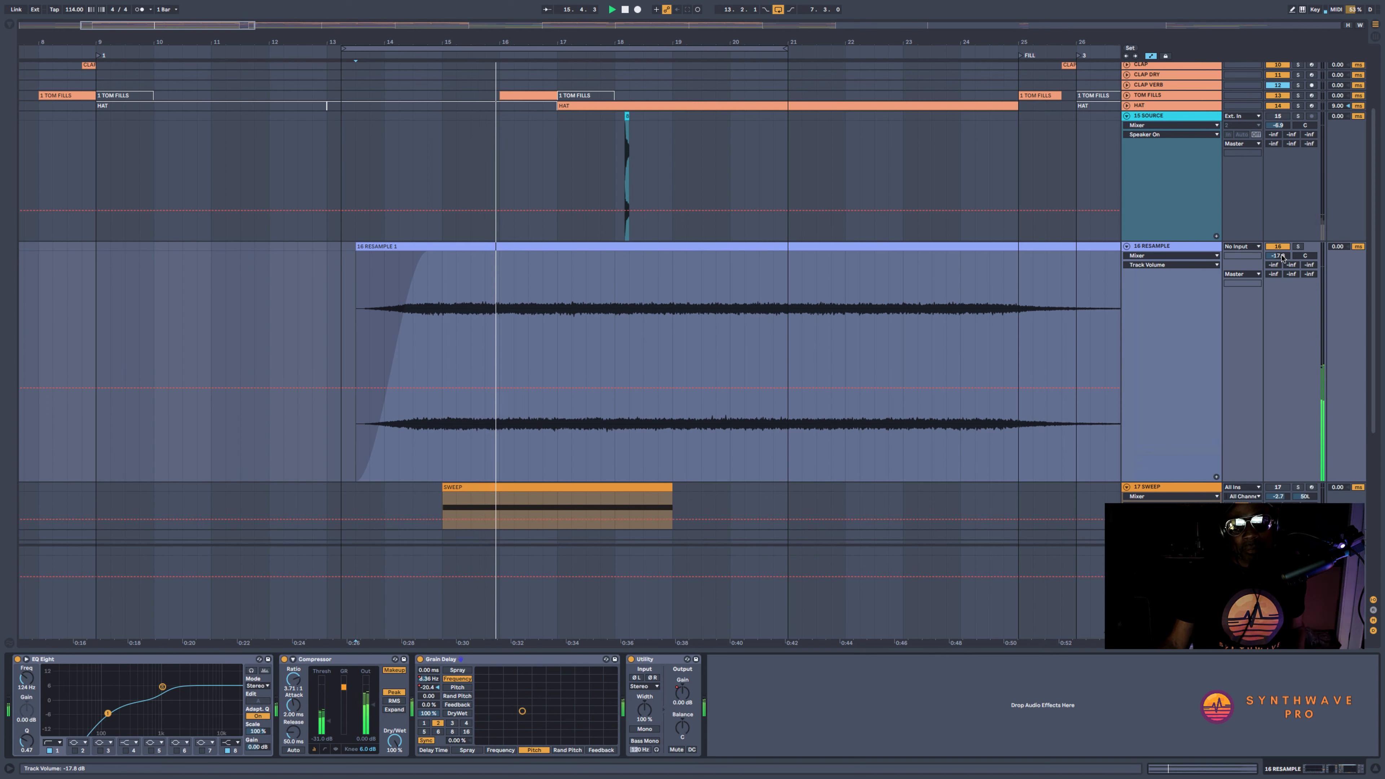
left_click_drag(1281, 257, 1285, 256)
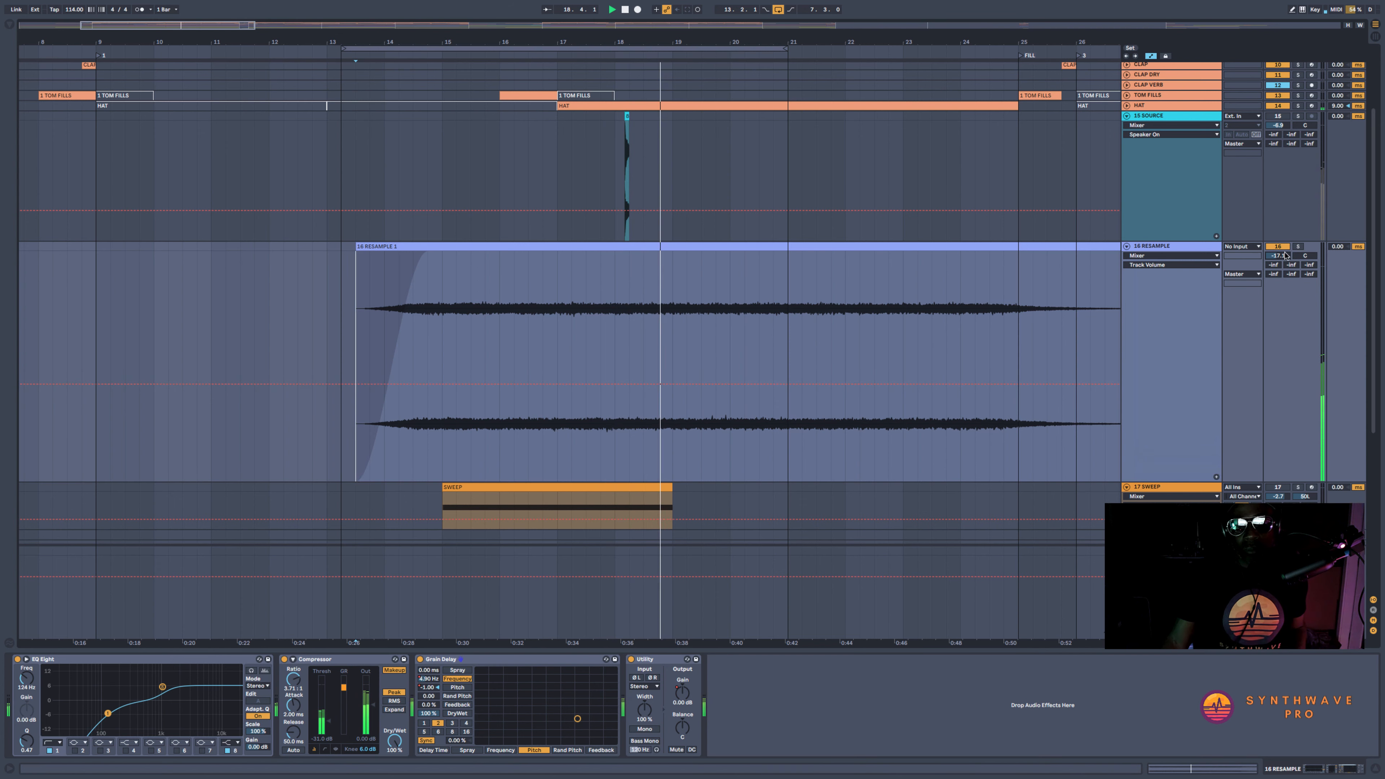
Bend the falling half of the Grain Delay frequency automation into a curve
left_click(429, 678)
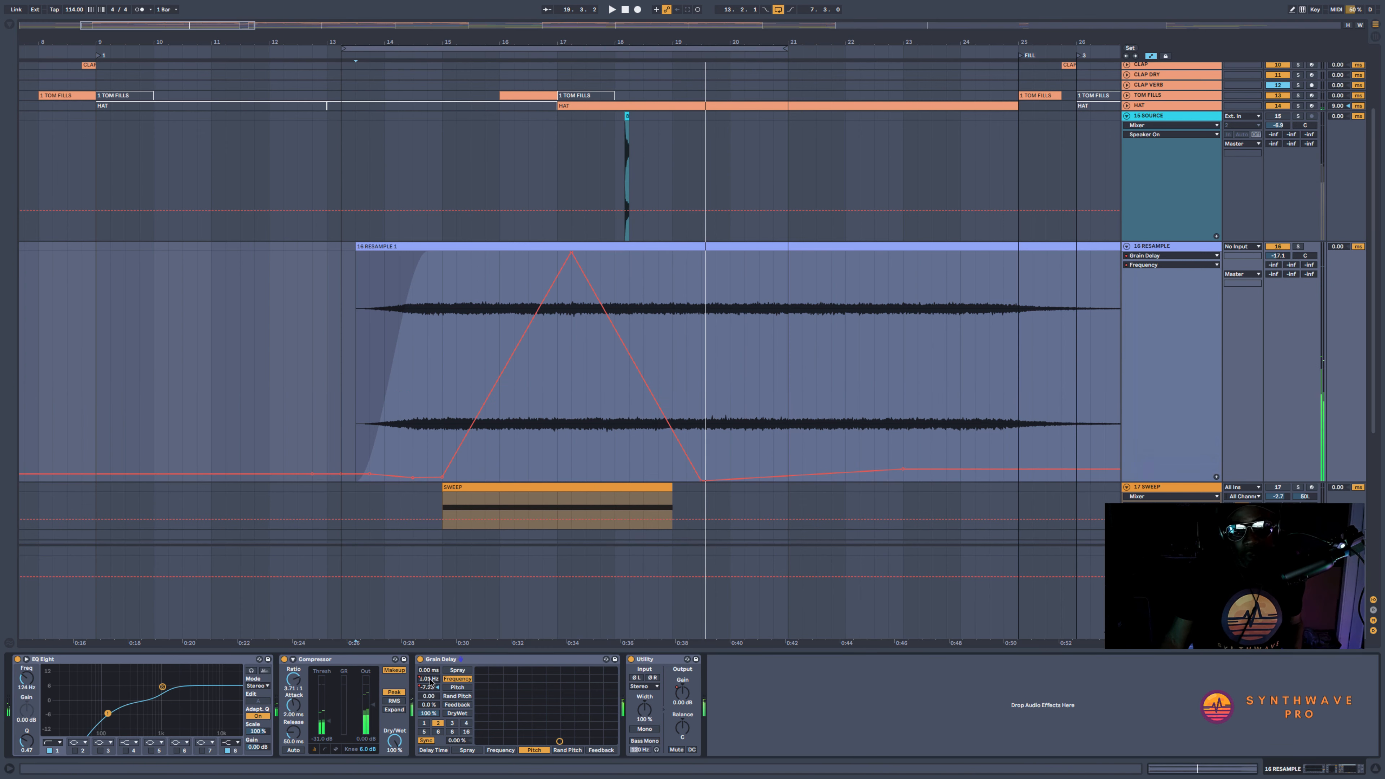
left_click(643, 299)
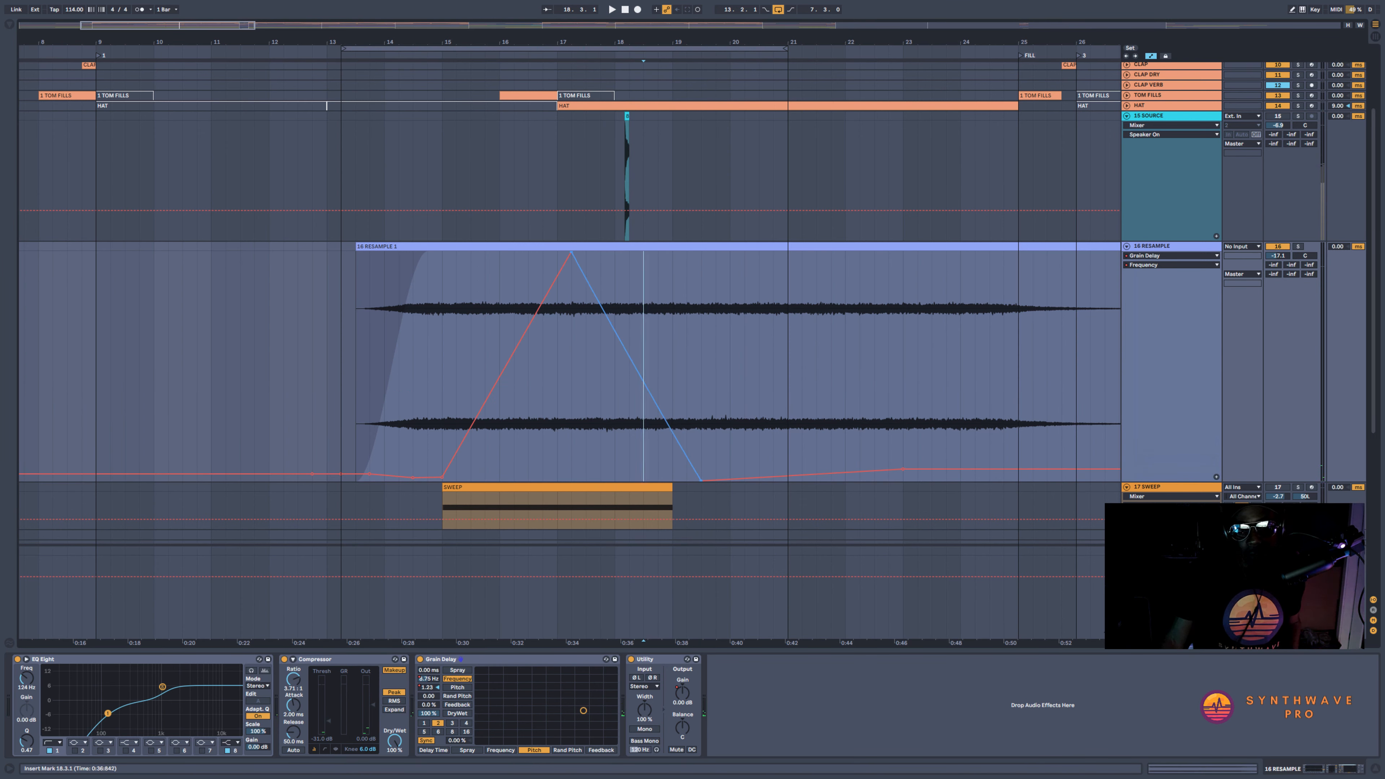
Curve the Grain Delay pitch fall down to about -29 semitones just before bar 21, play it in the mix, and solo RESAMPLE
left_click(430, 689)
left_click_drag(652, 309, 652, 333)
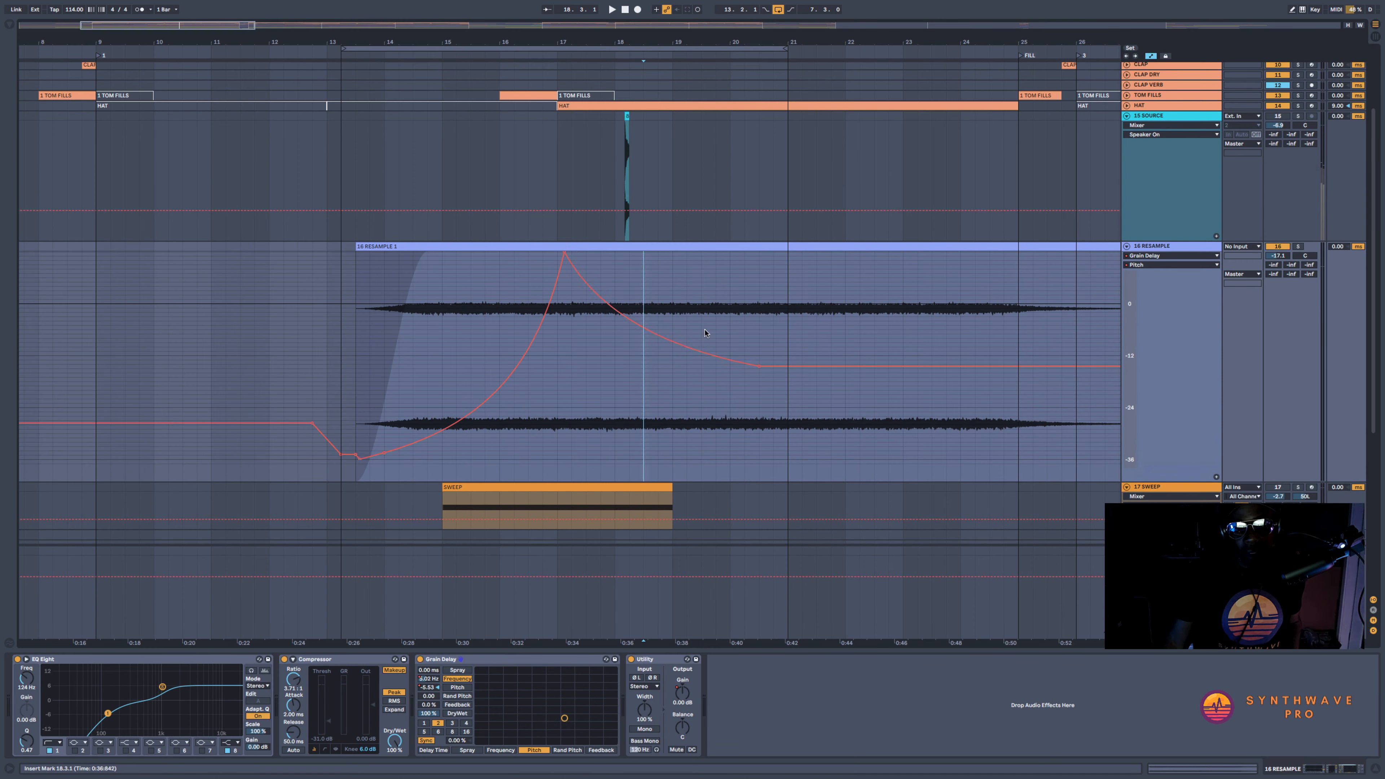
left_click_drag(758, 423, 773, 428)
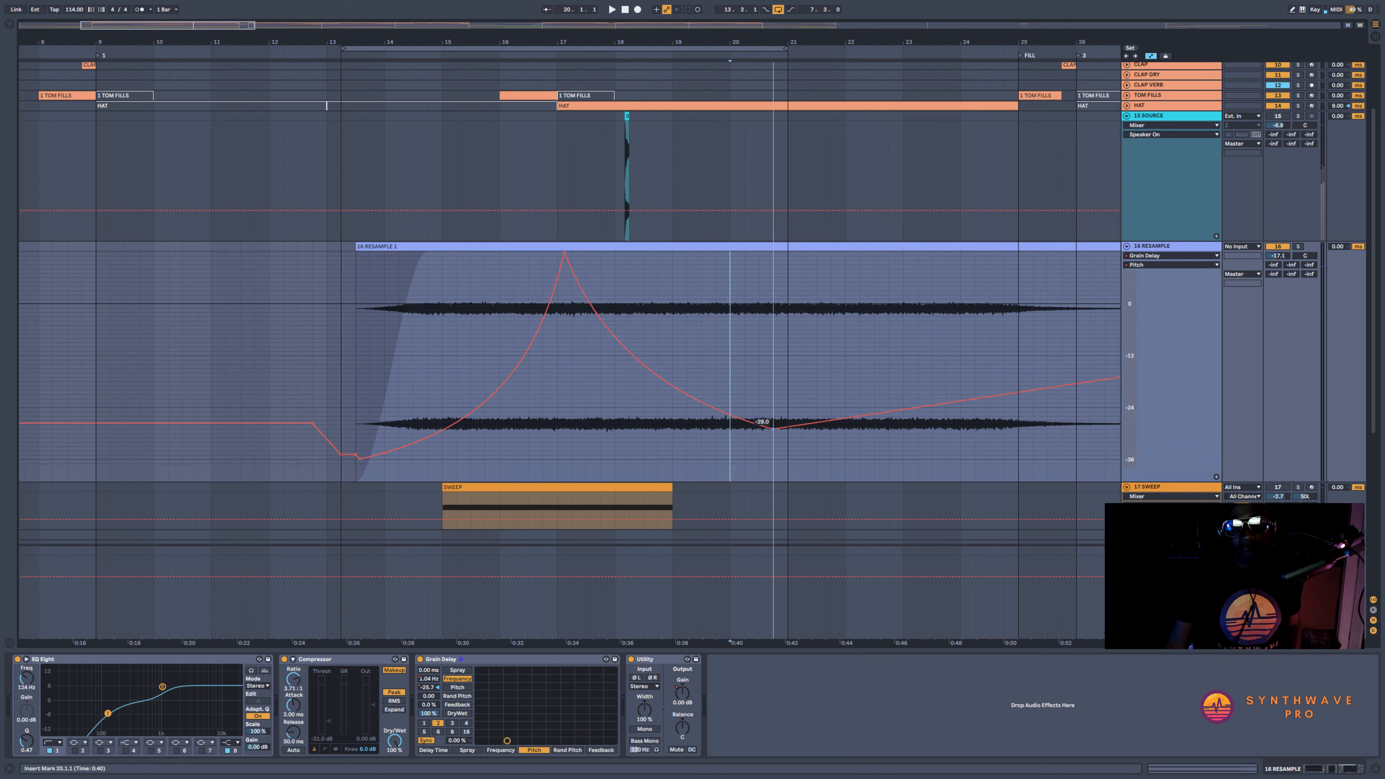
key("space")
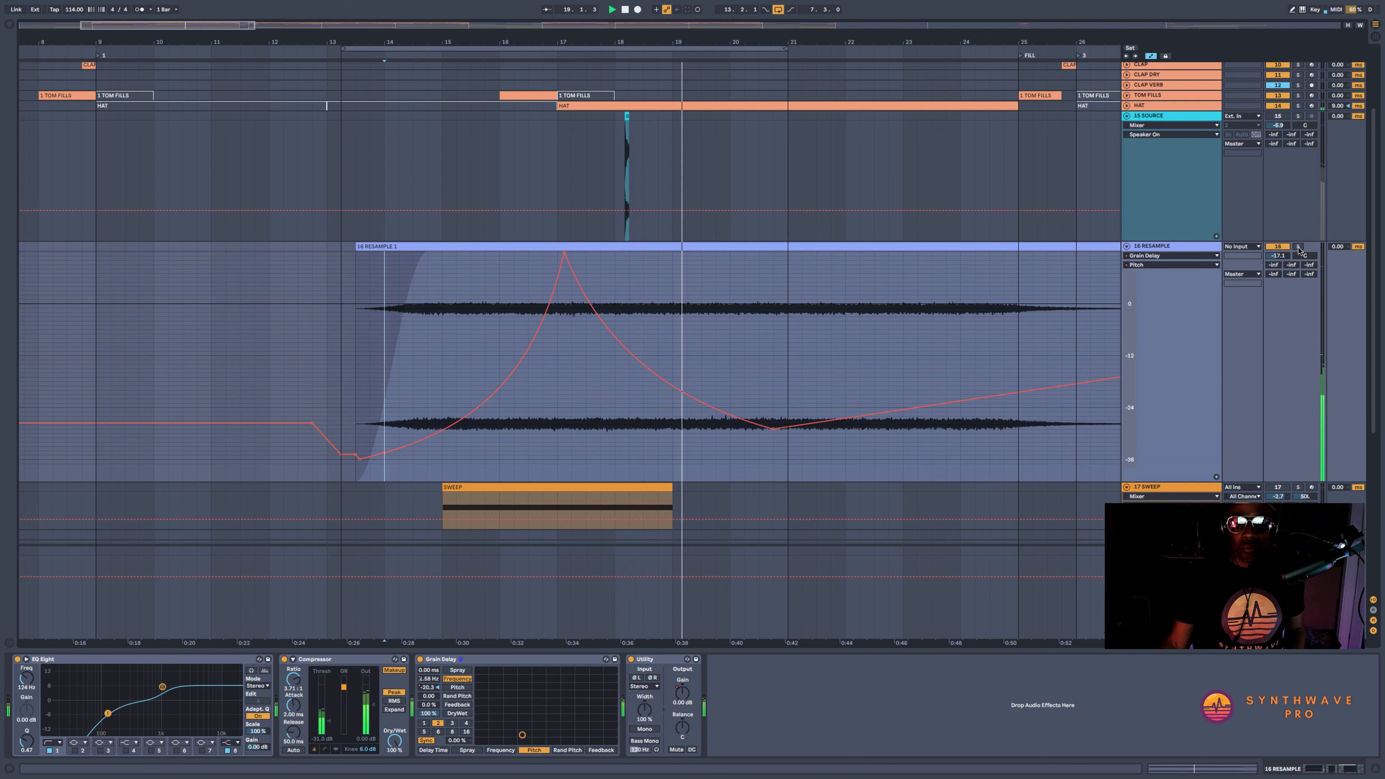
left_click(1298, 248)
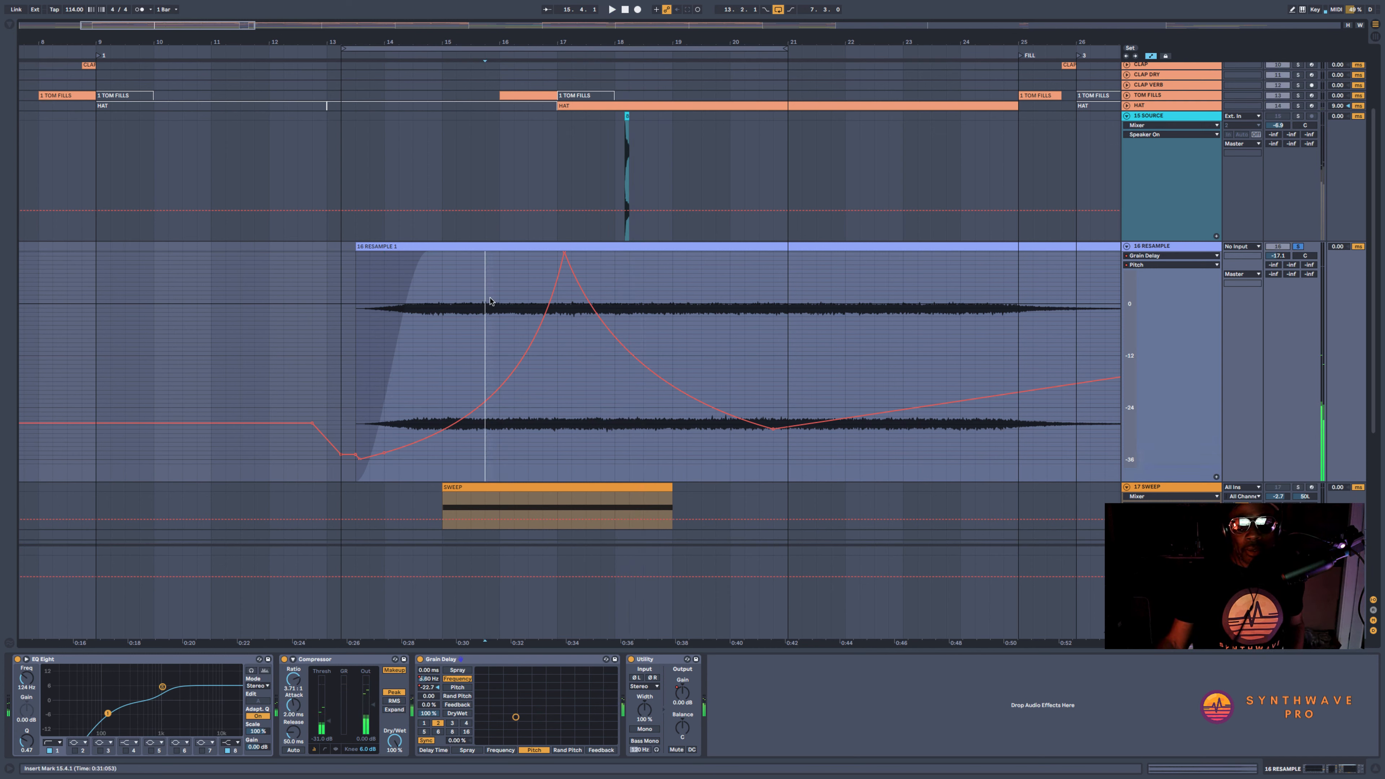
Add a Reverb to the end of the RESAMPLE track's device chain and set its quality to High
left_click(10, 25)
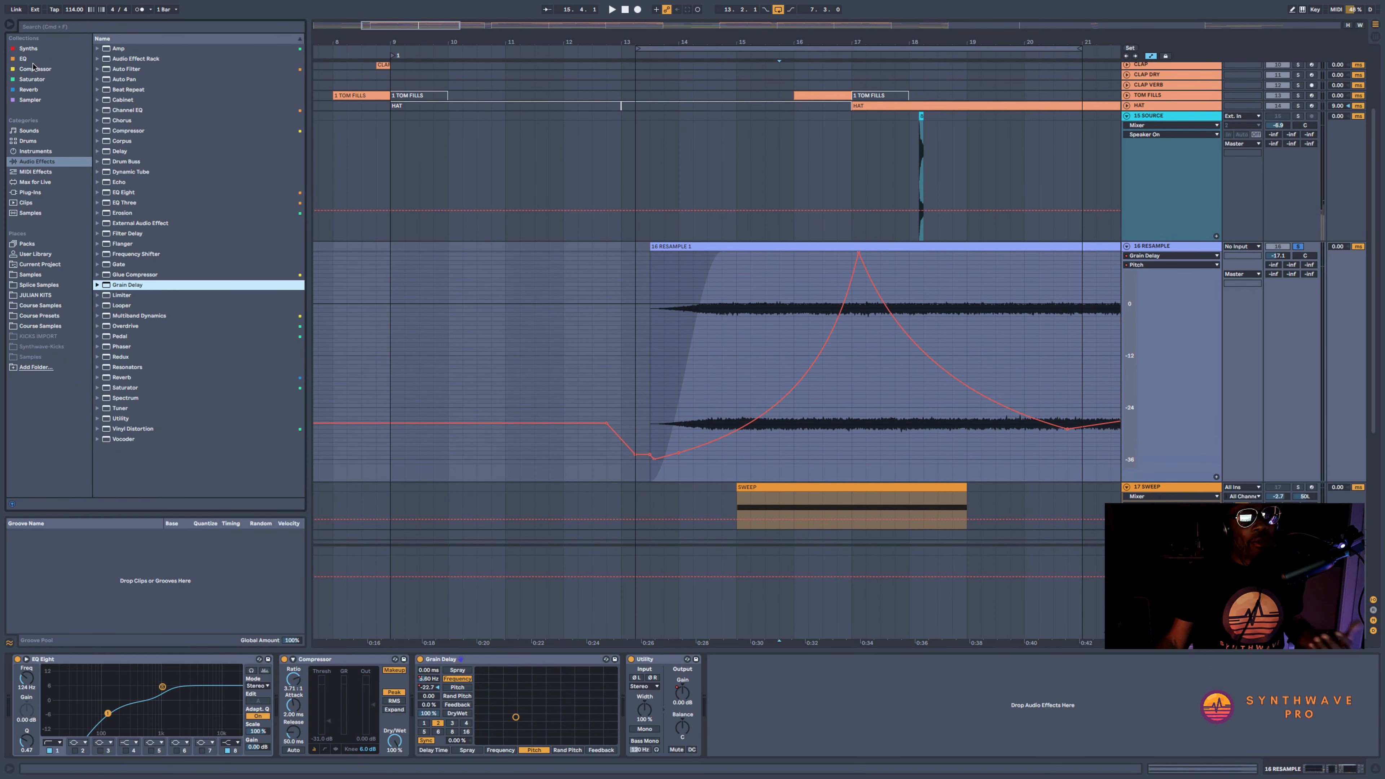
left_click(35, 92)
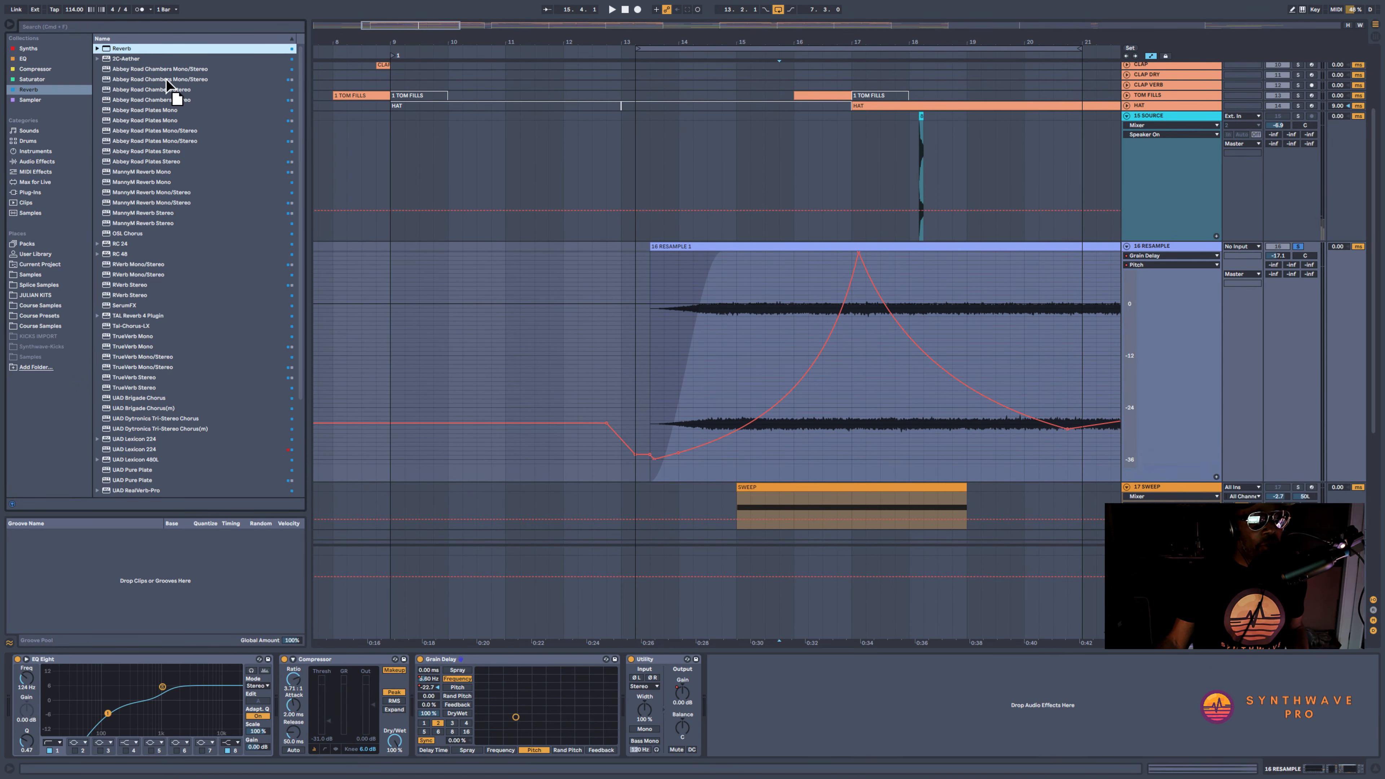
key("Return")
left_click(9, 25)
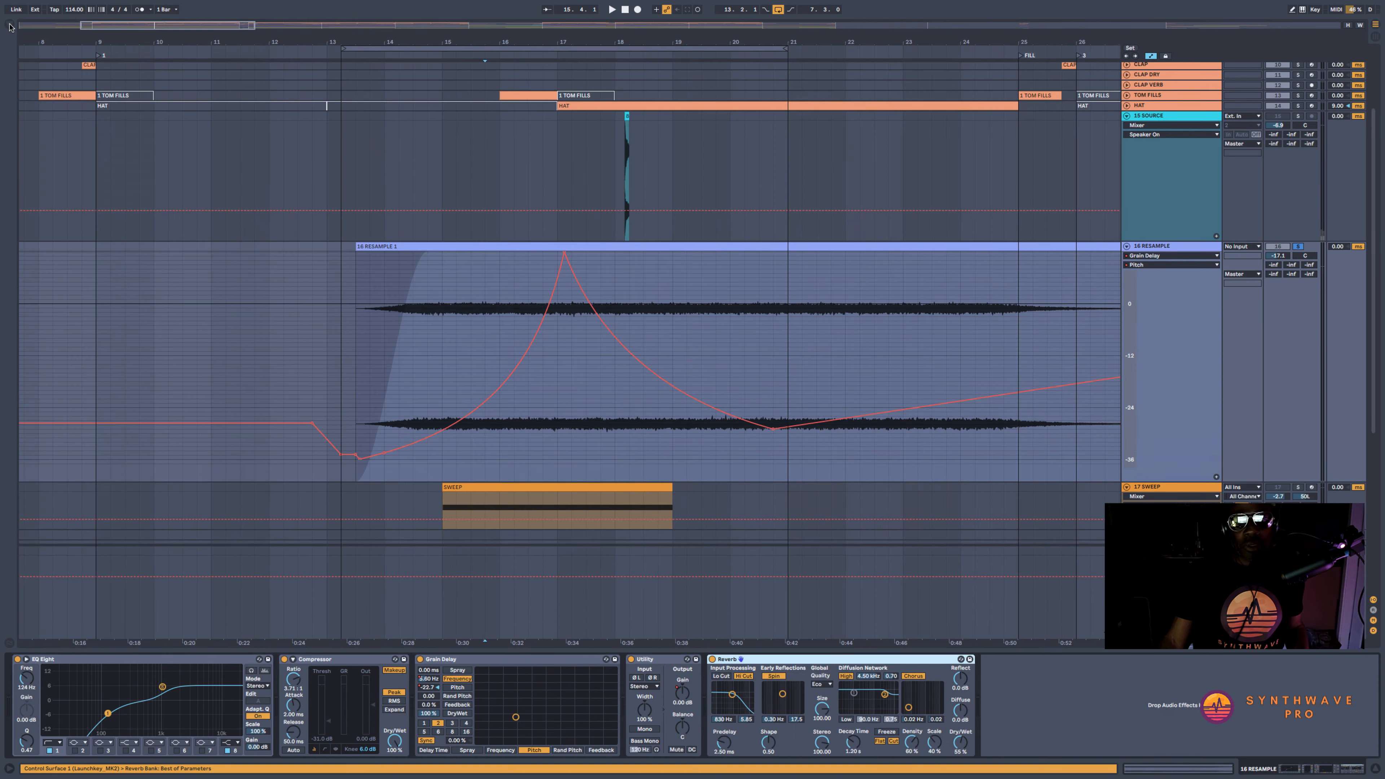
left_click(371, 337)
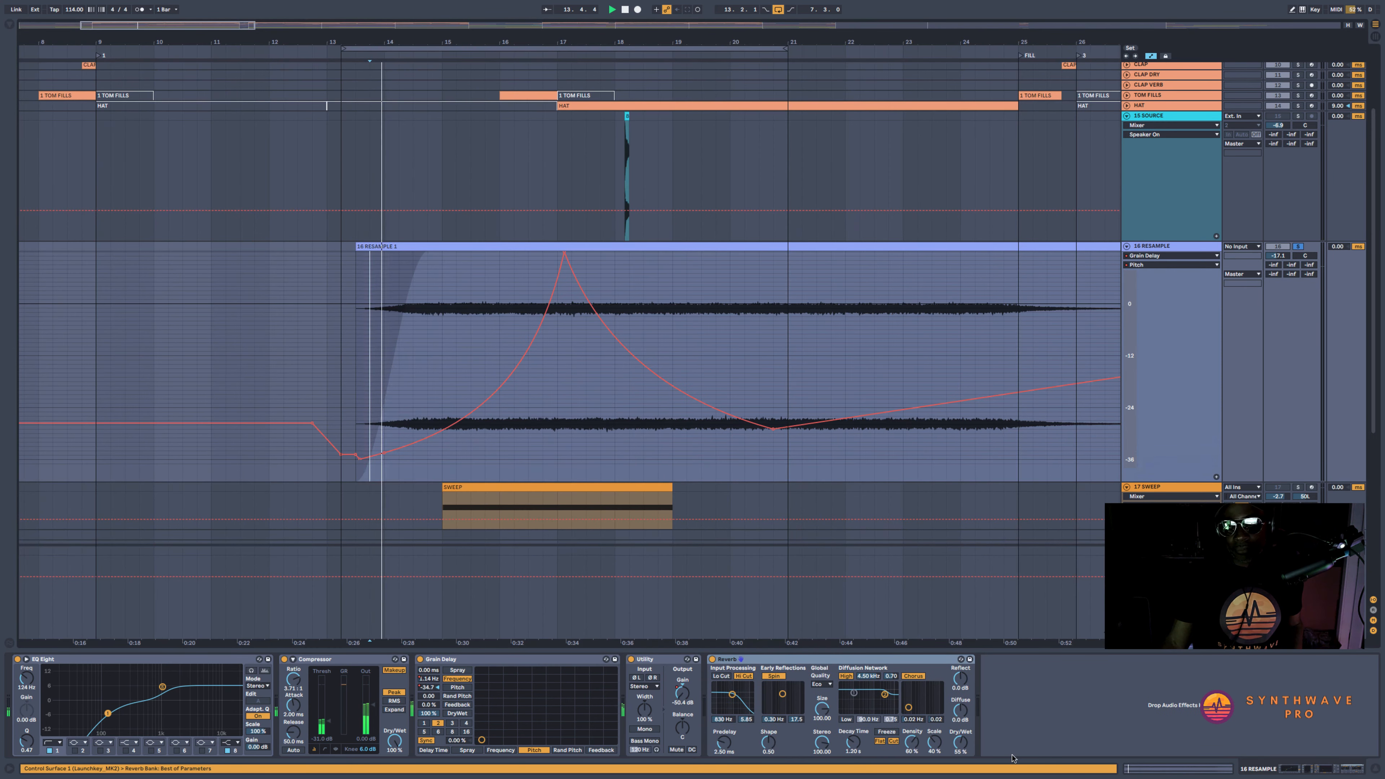
left_click(826, 685)
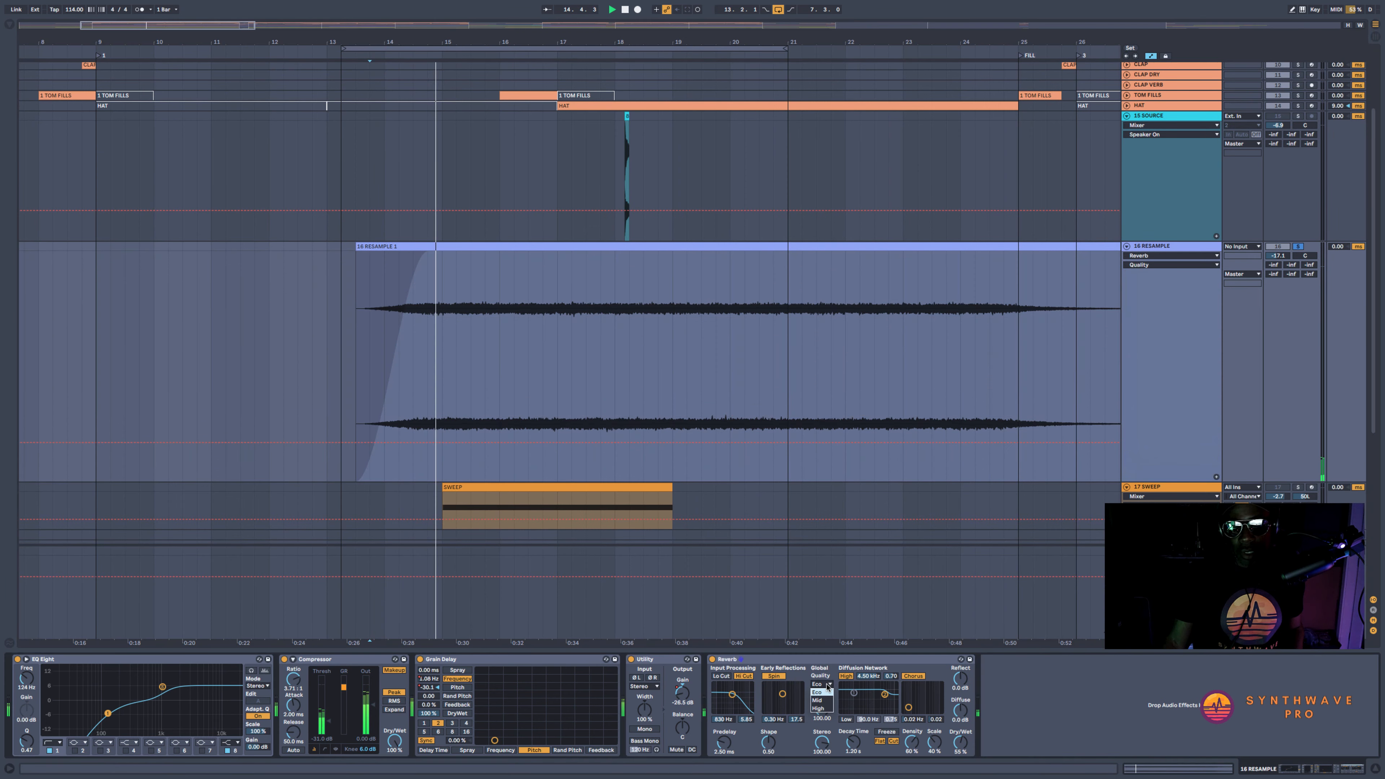
left_click(818, 707)
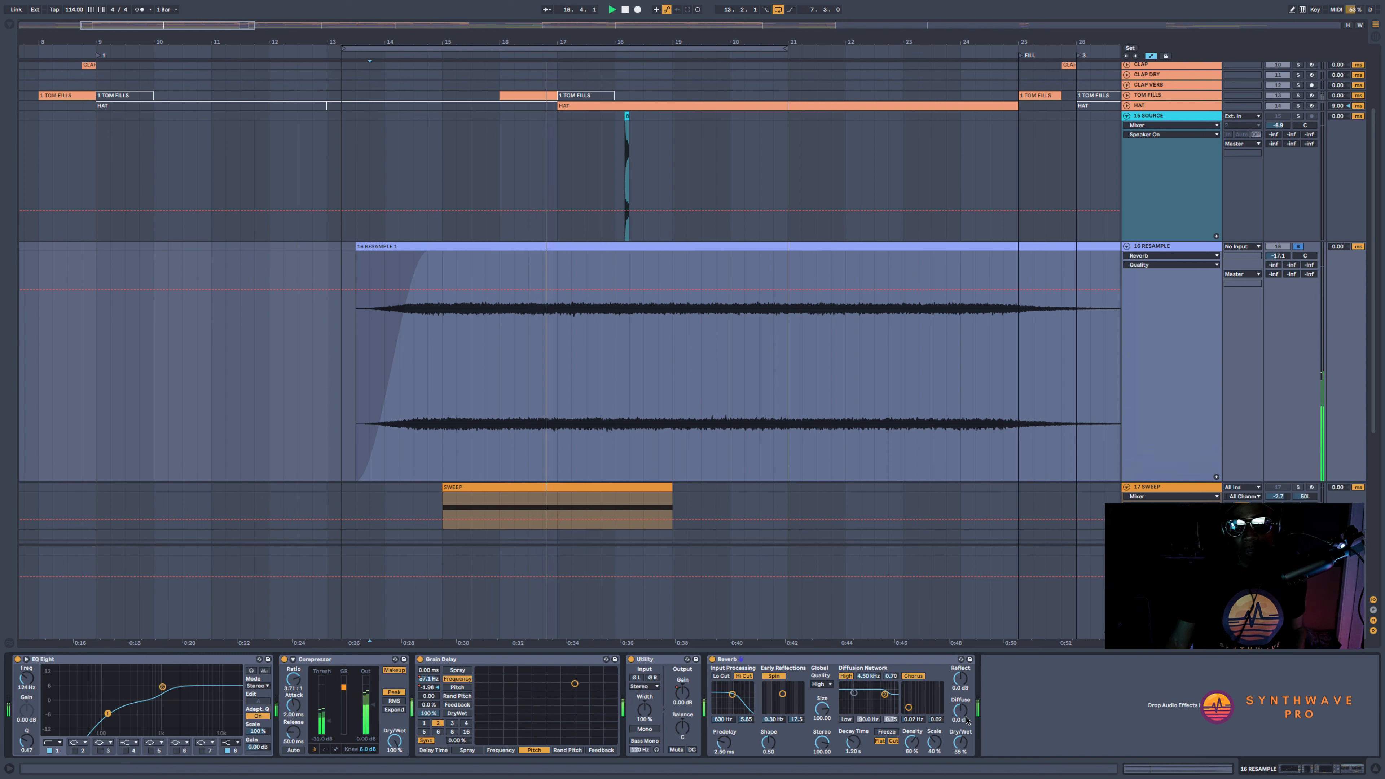
Set the Reverb's Dry/Wet to about 64% and its decay time to about 1.8 s, and move it ahead of the Utility
left_click_drag(959, 742, 960, 740)
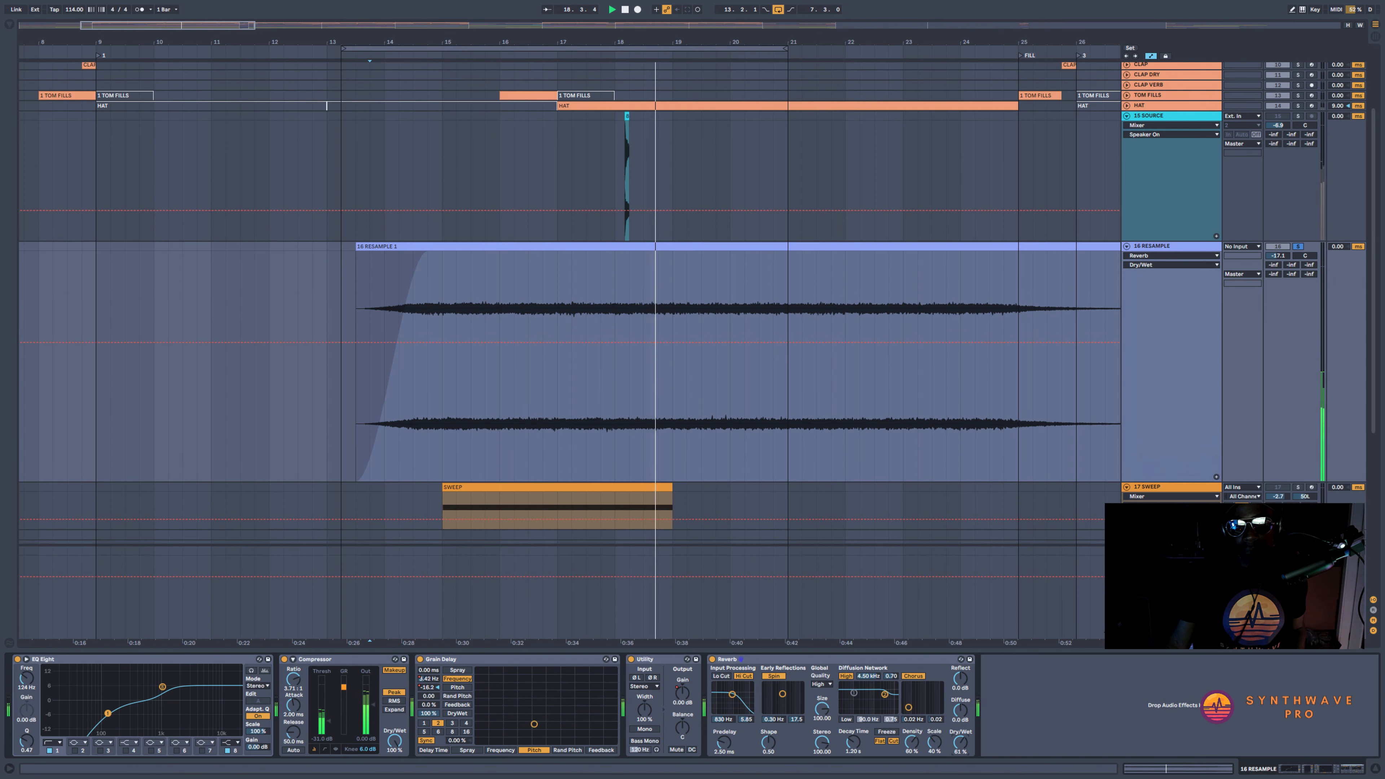
left_click_drag(959, 741, 960, 740)
left_click_drag(853, 742, 853, 741)
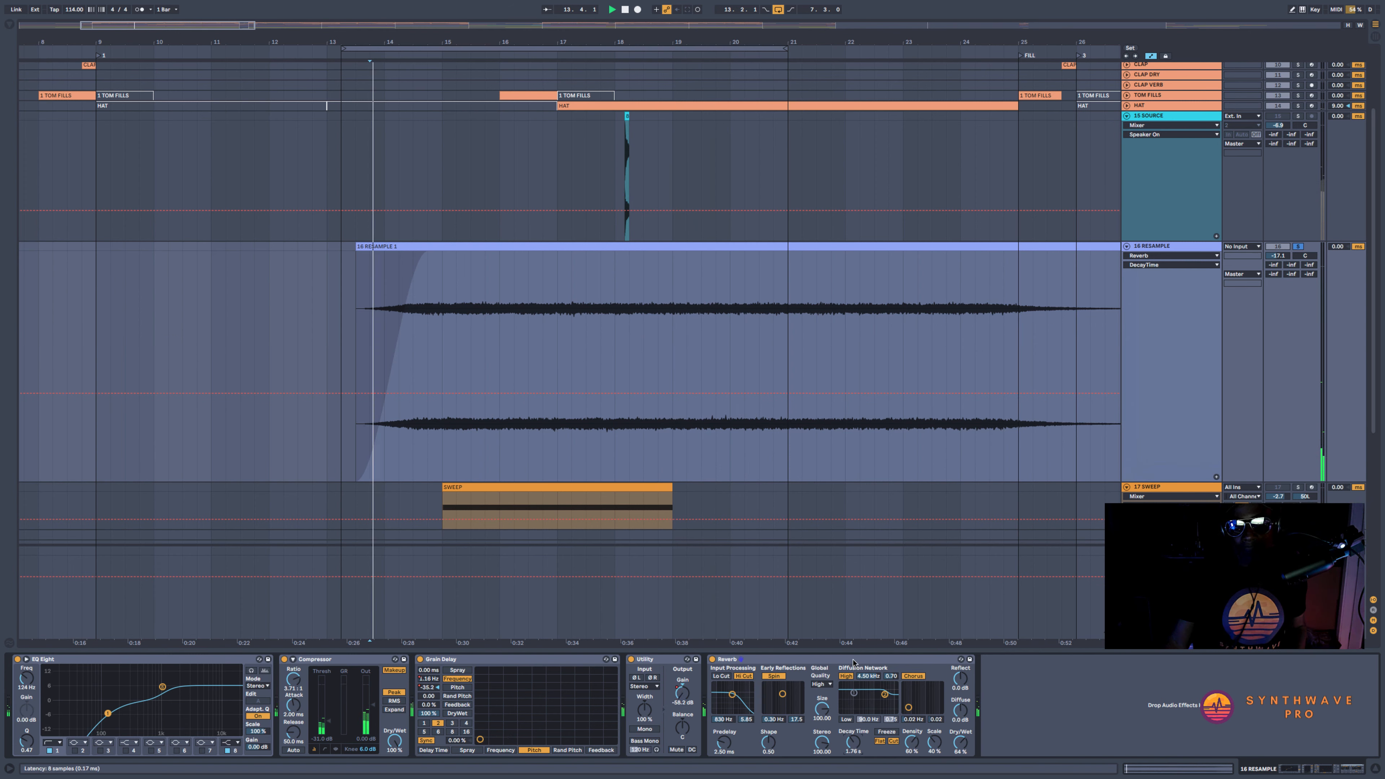
left_click_drag(731, 658, 641, 666)
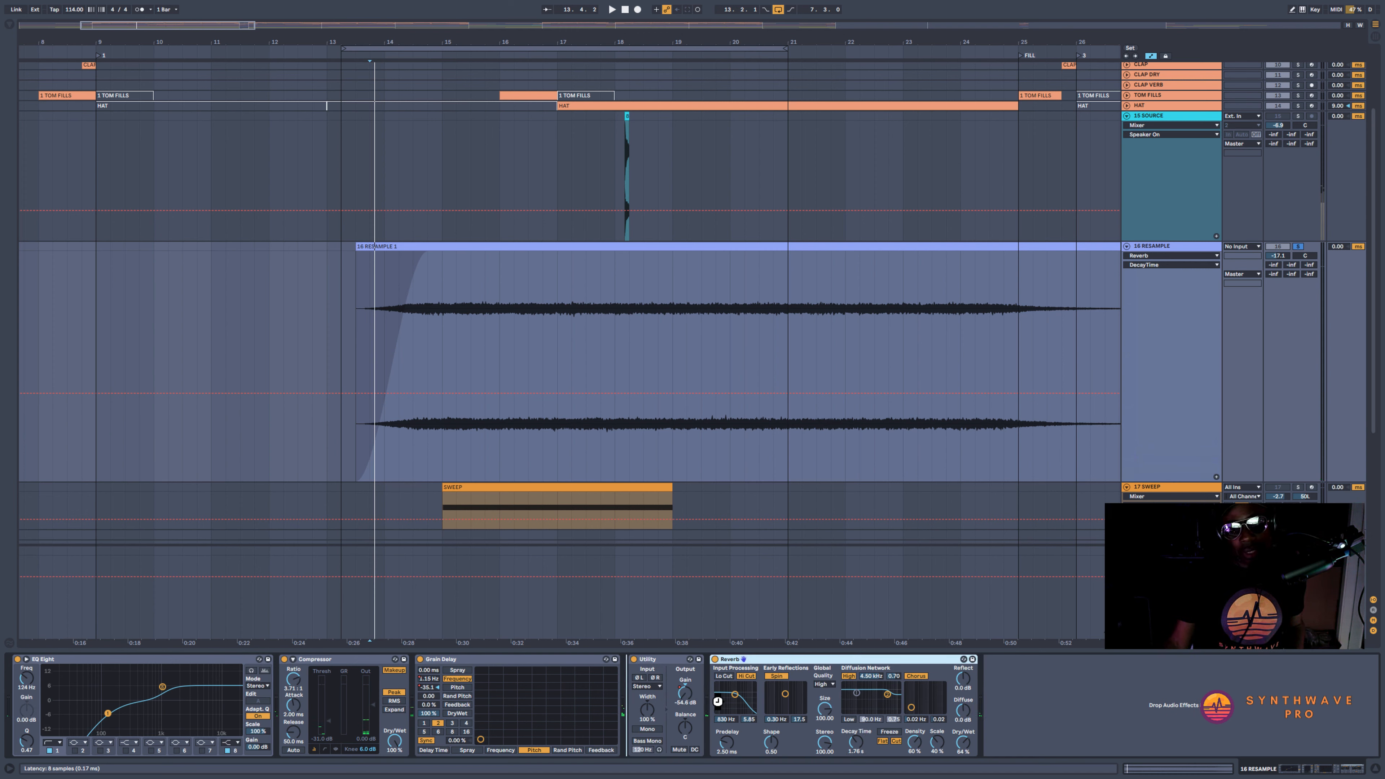
left_click_drag(718, 702, 718, 706)
Draw a fall in the Utility gain automation from 0 dB just after bar 19 to the minimum just after bar 22
left_click(953, 691)
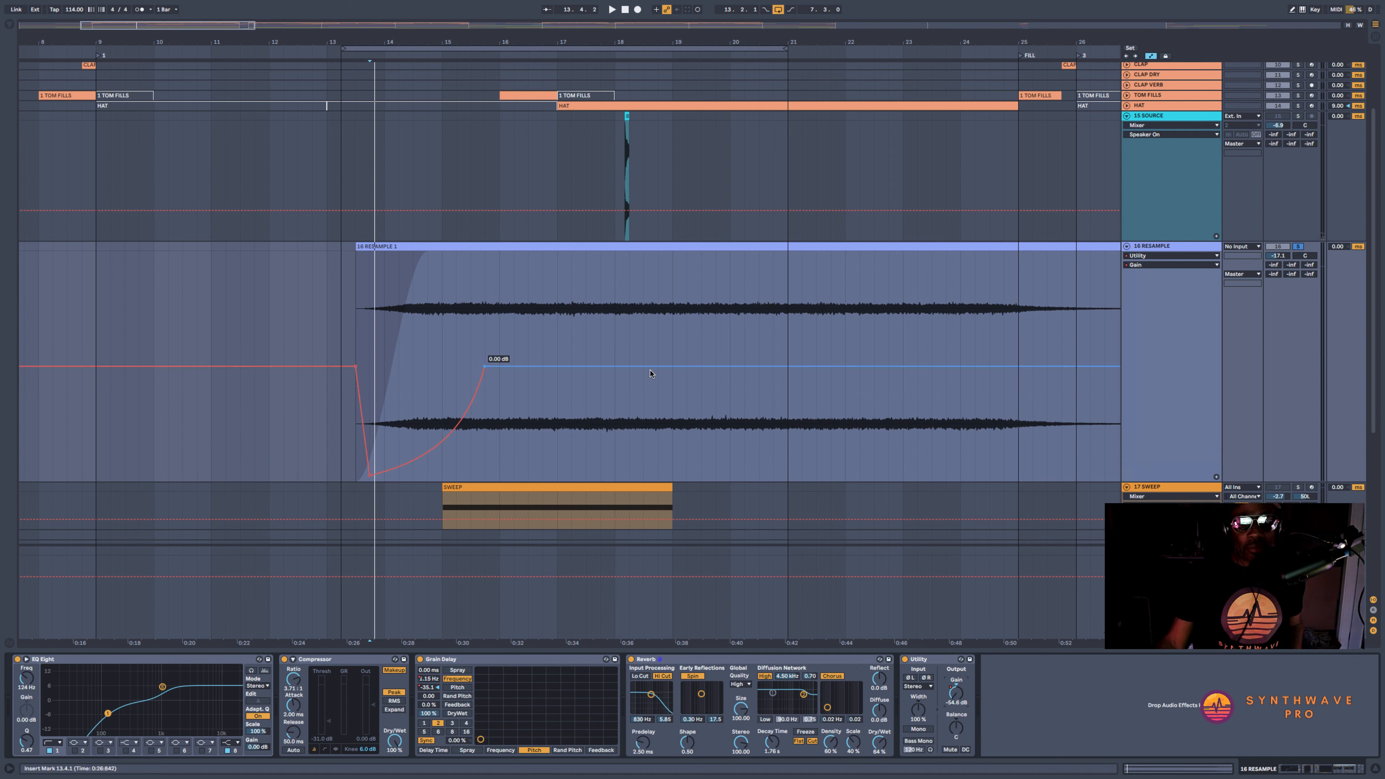
left_click(676, 366)
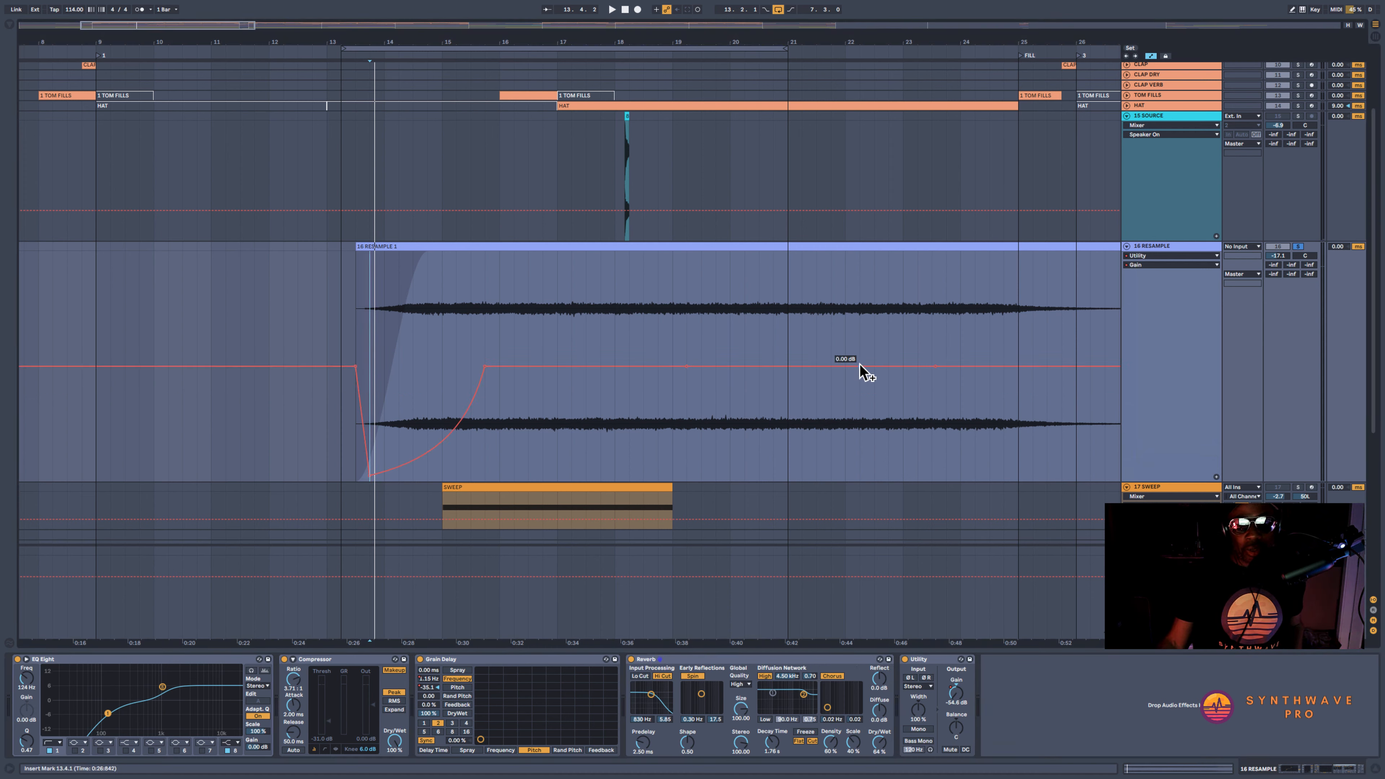
Split the RESAMPLE clip at 23.2.1 and deactivate the part after the split
left_click(918, 294)
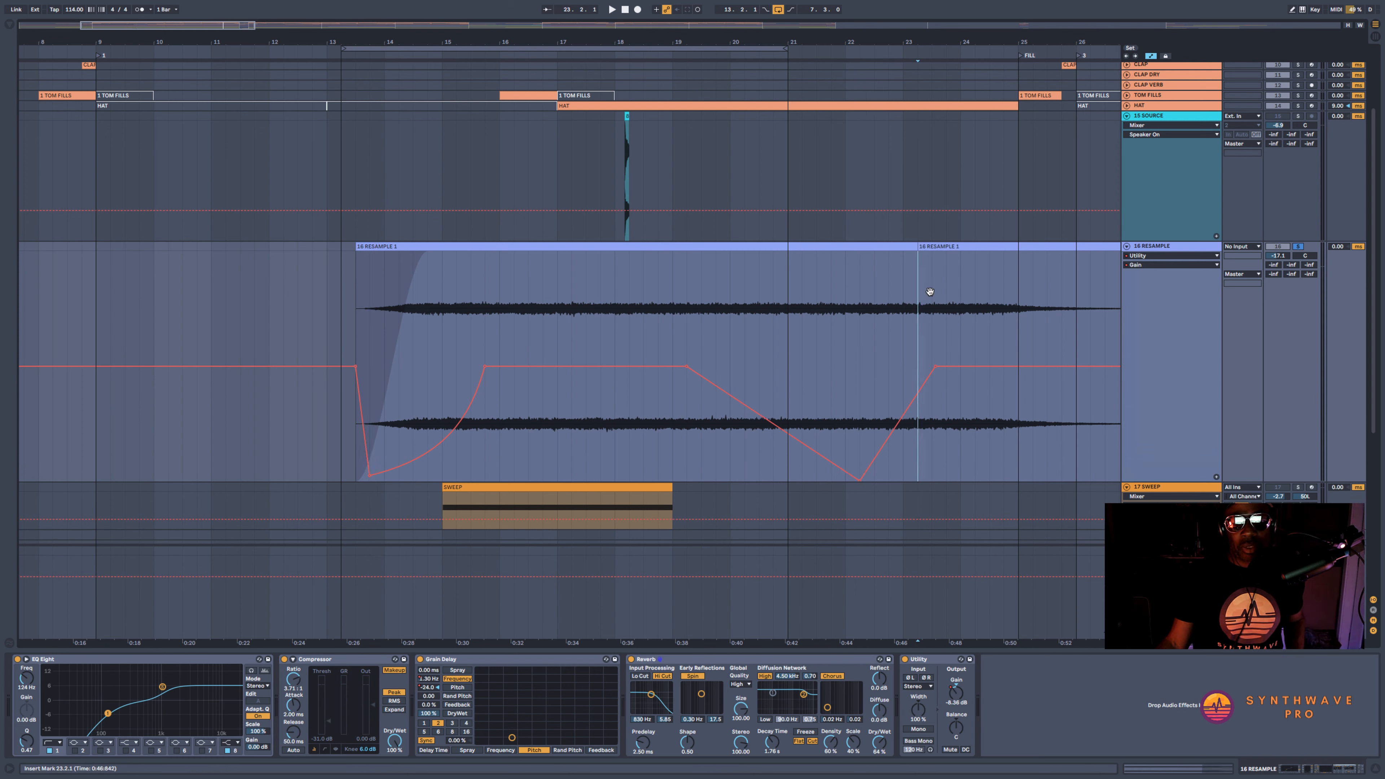
key("super+e")
left_click(937, 248)
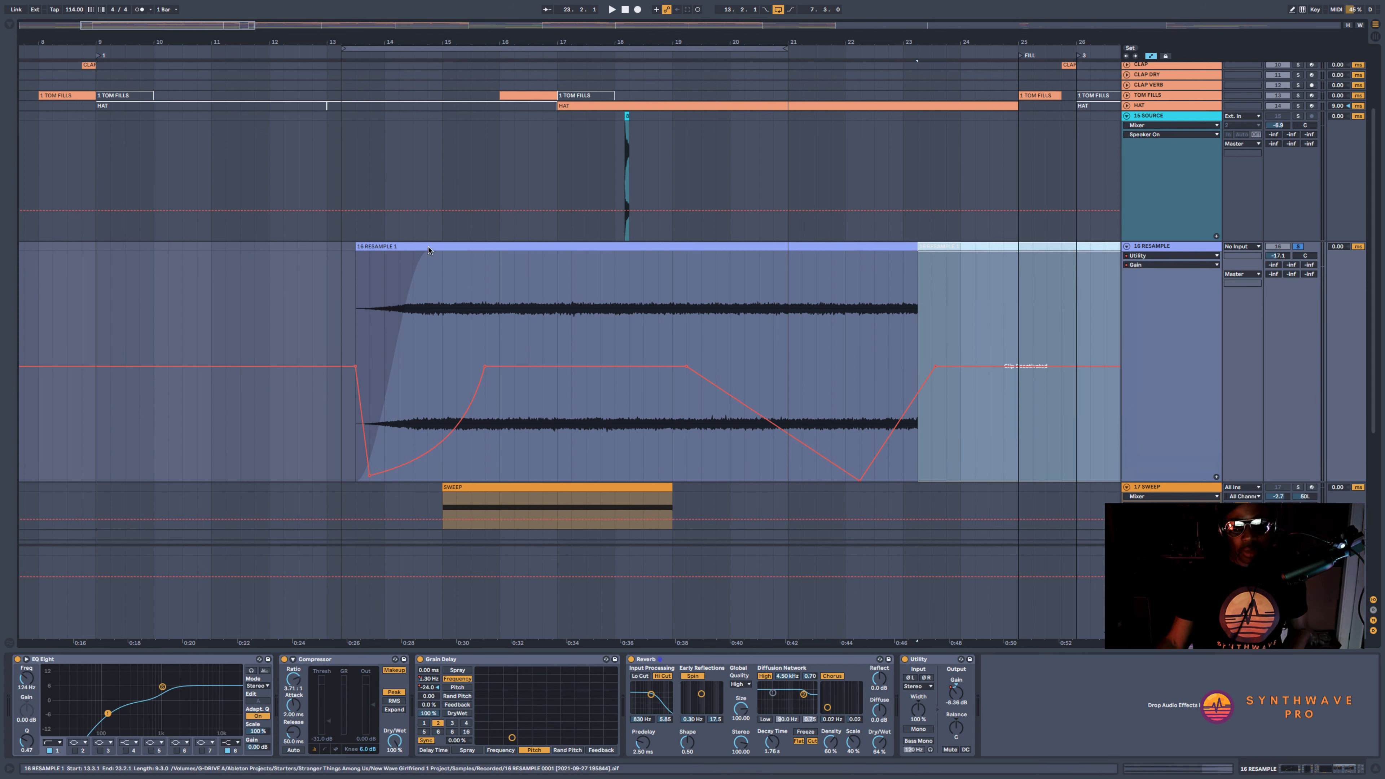
key("0")
Hold the Utility gain at its minimum until about bar 24, playing the effect with RESAMPLE's solo off and on
key("space")
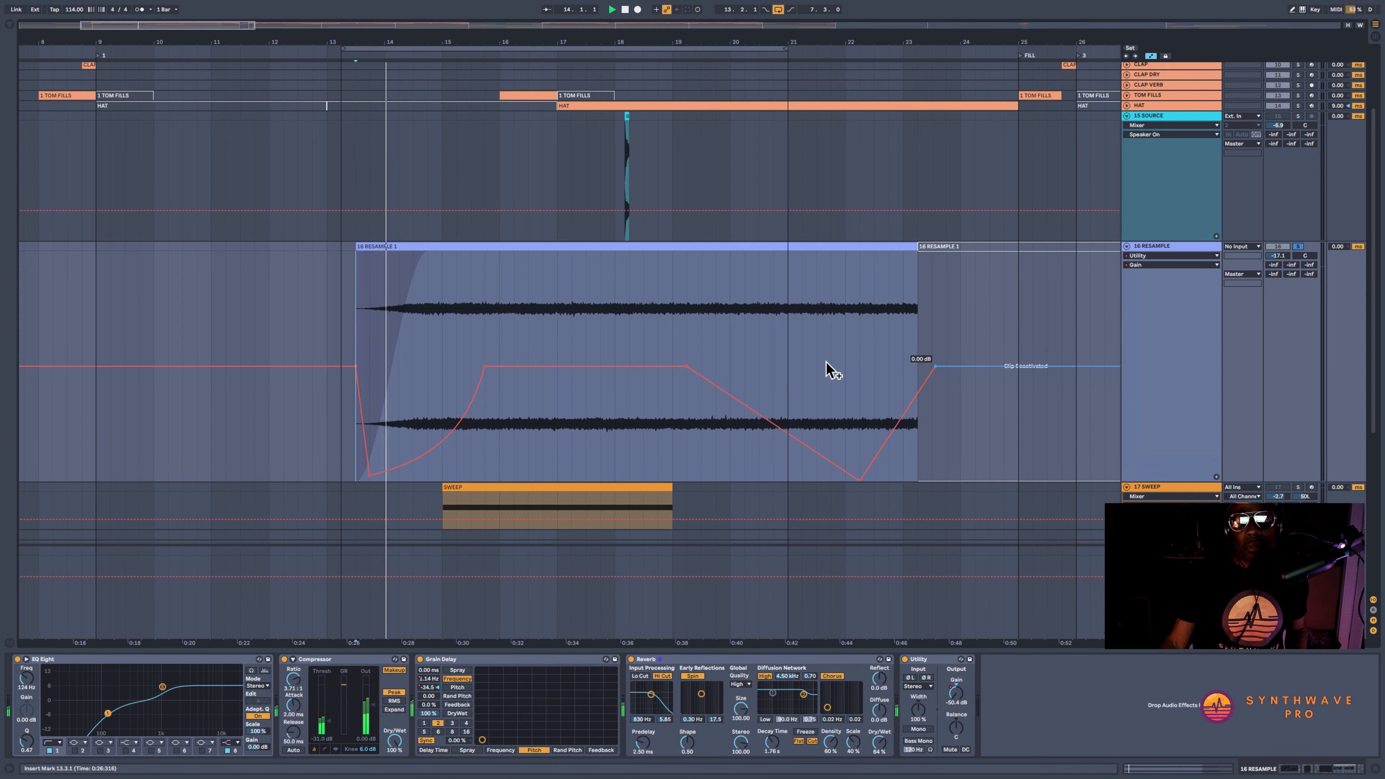
left_click_drag(931, 370, 960, 480)
left_click(1297, 247)
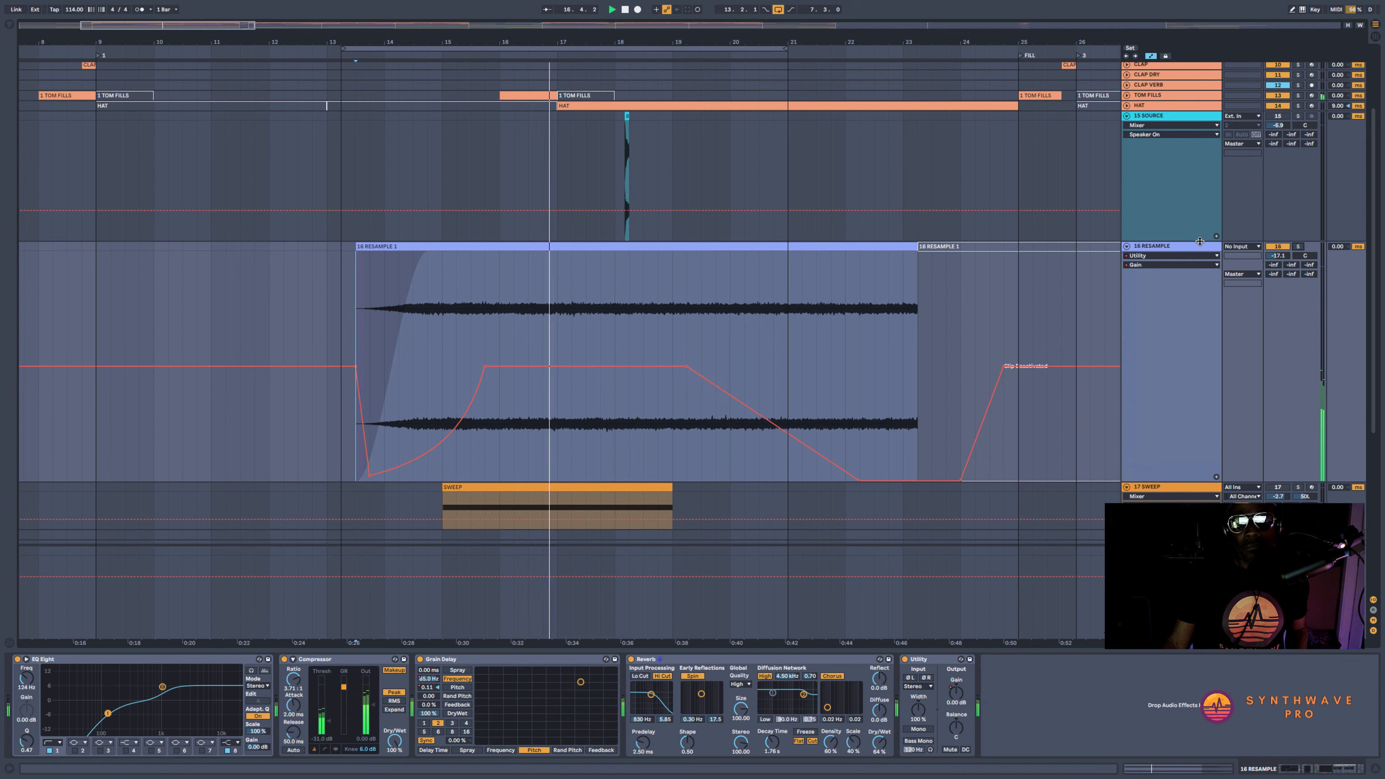
left_click(1298, 246)
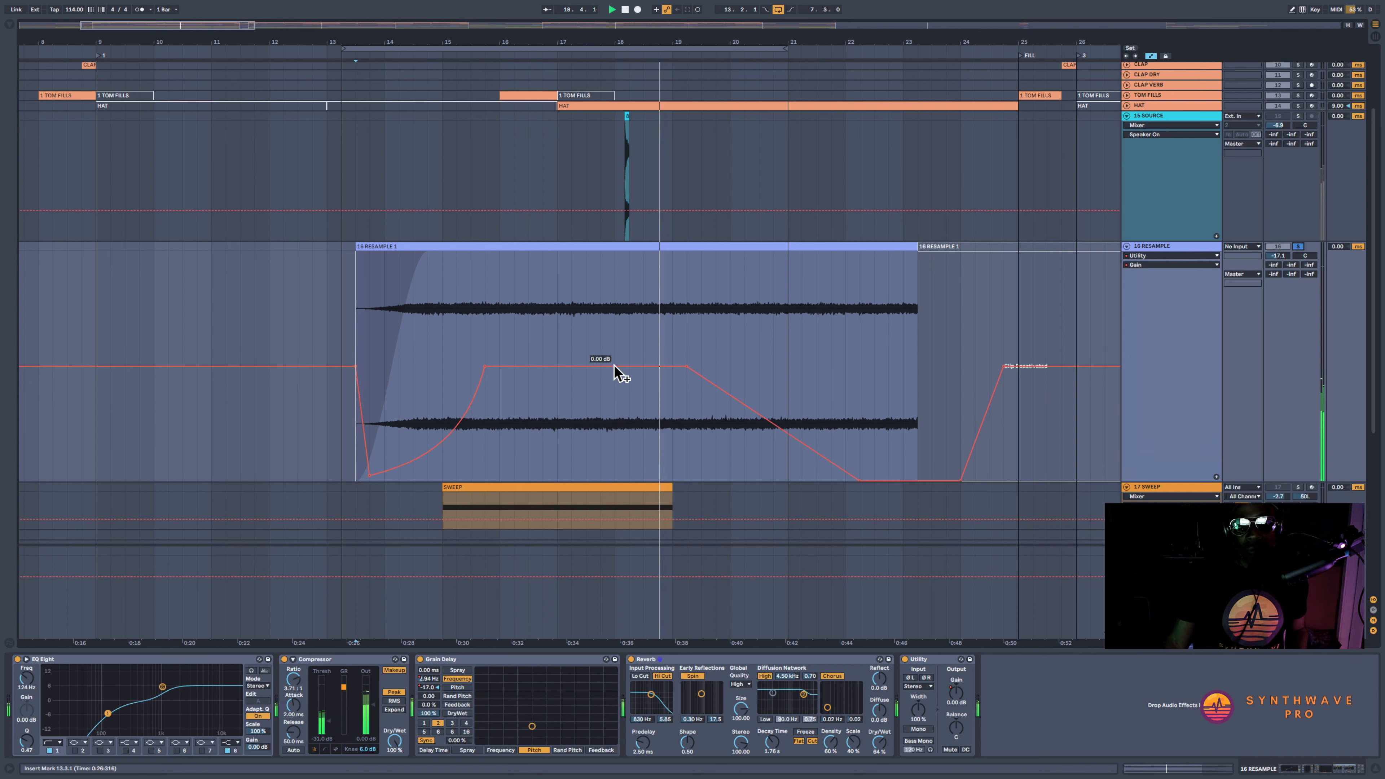
Start the Utility gain's fall earlier, between bars 17 and 18, bend it into a curve, and replay the effect
left_click(596, 366)
left_click(685, 366)
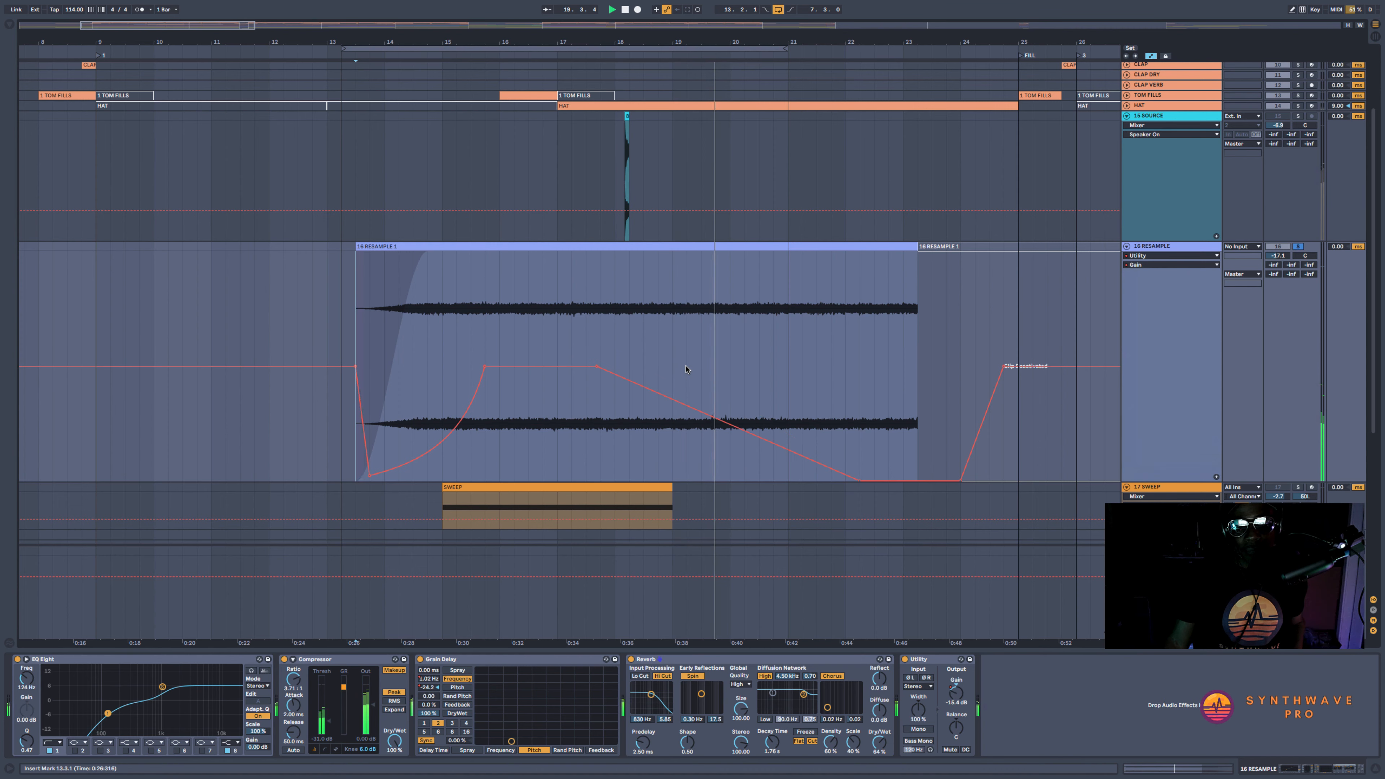
scroll(687, 367, "down", 4)
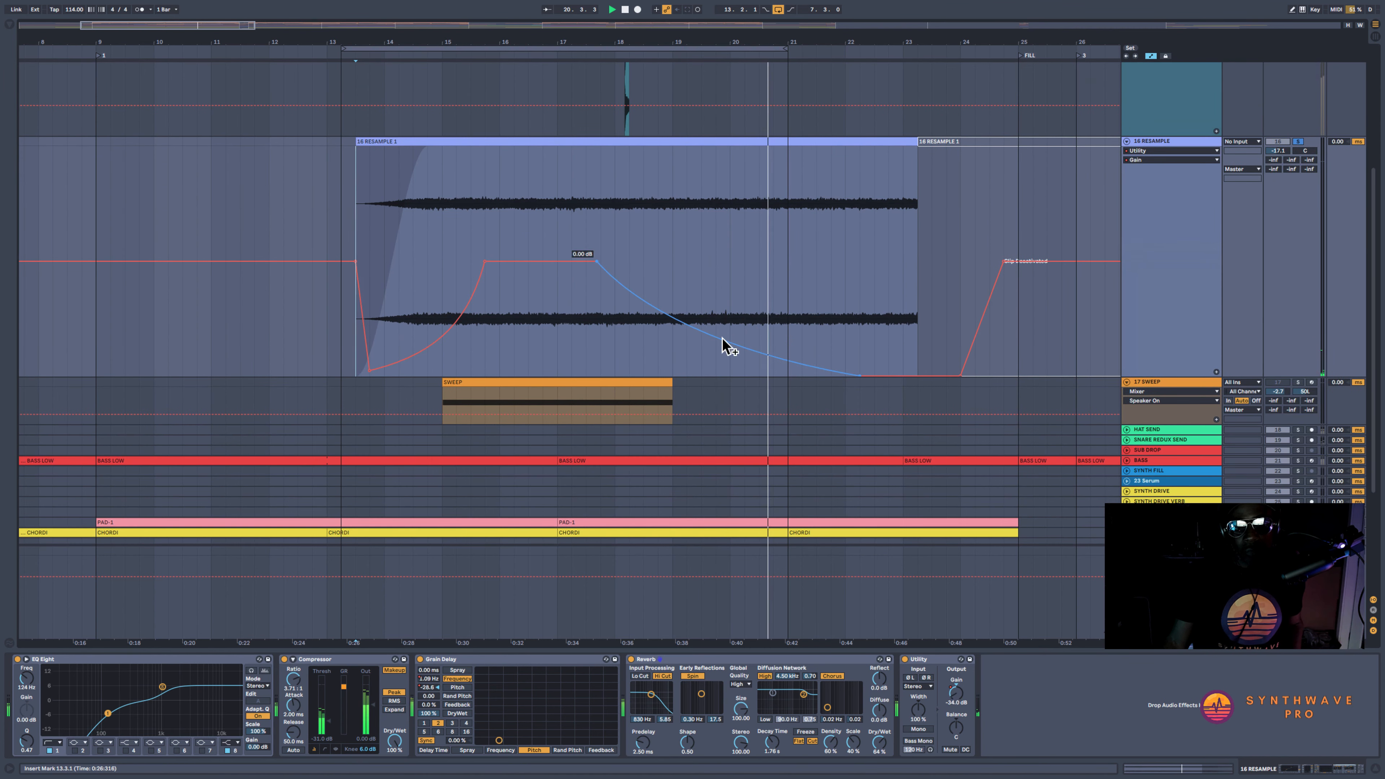
left_click(328, 216)
key("space")
key("space")
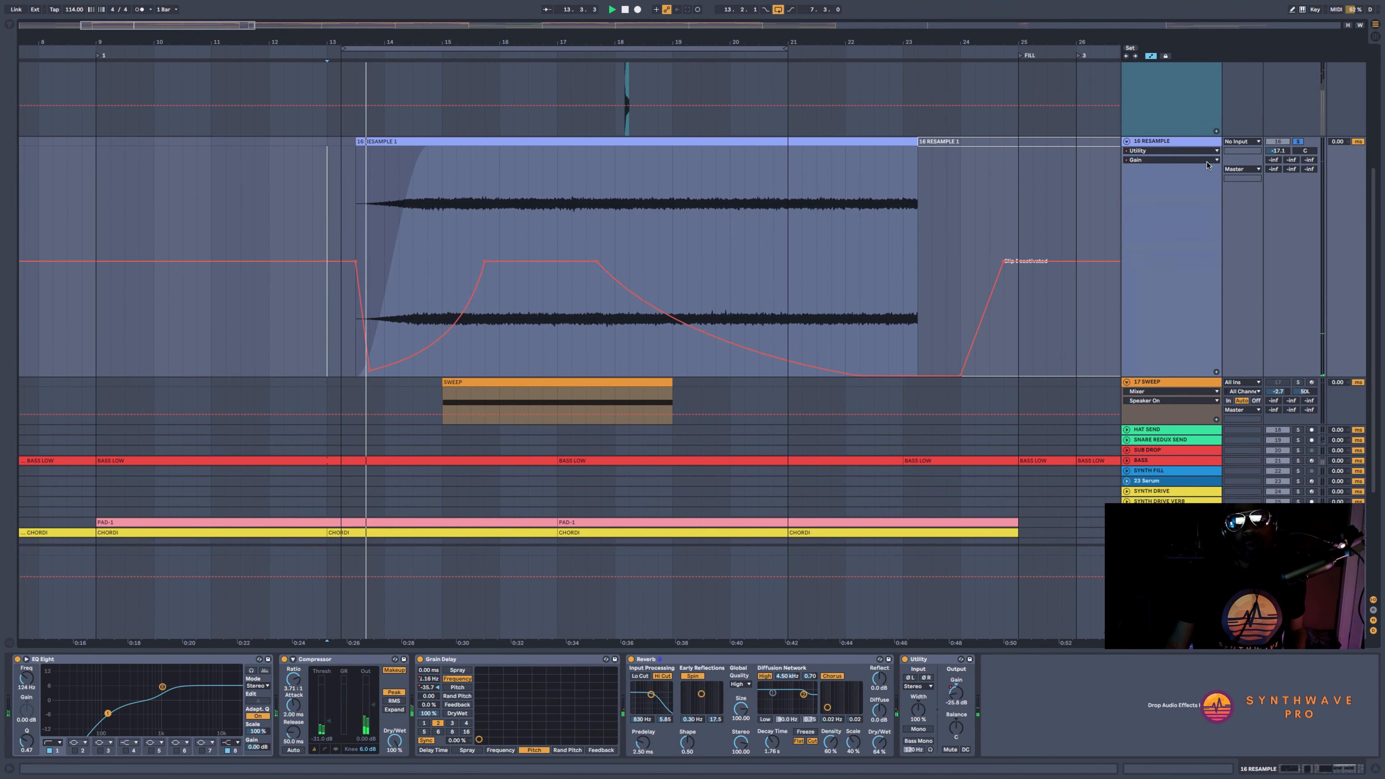
Raise the RESAMPLE track's volume to about -9.2 dB while playing it in the full mix
left_click_drag(1277, 150, 1278, 138)
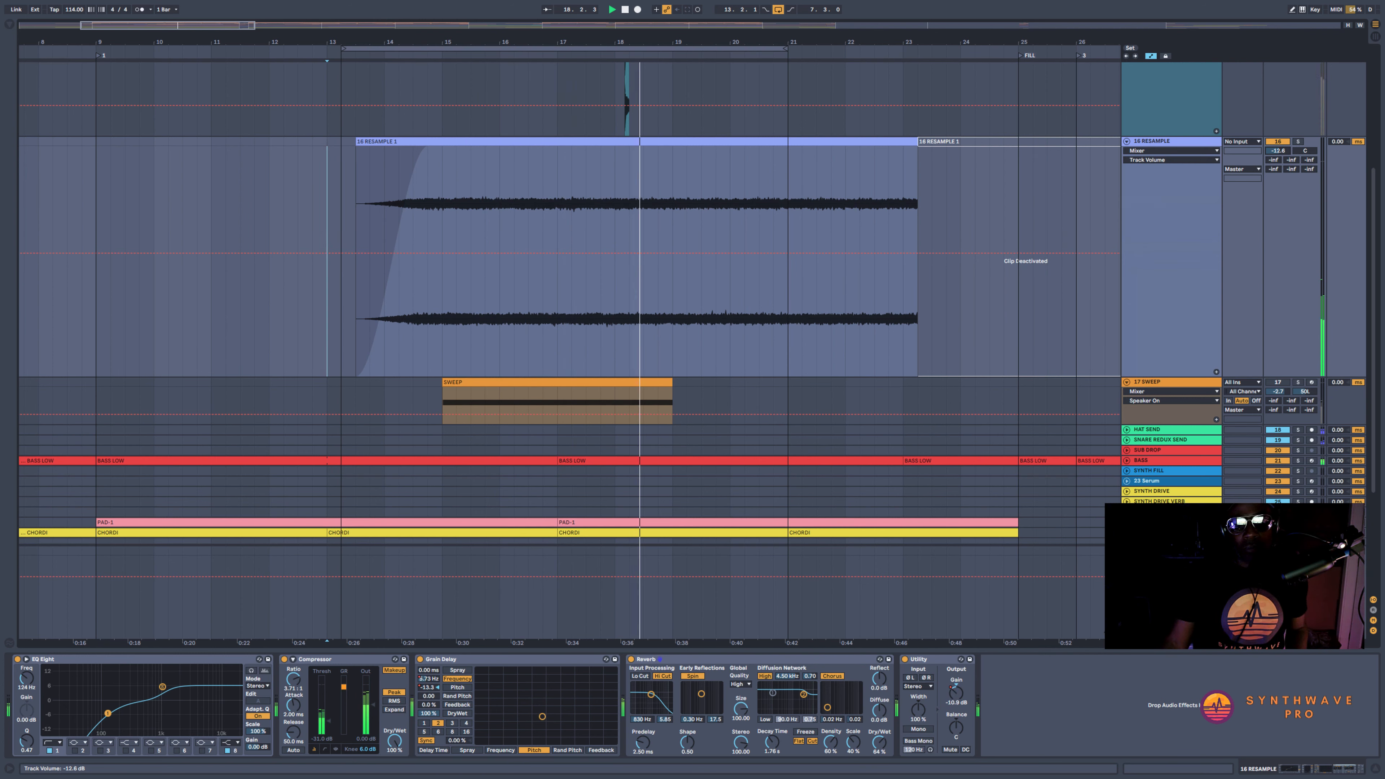
left_click_drag(1277, 151, 1277, 147)
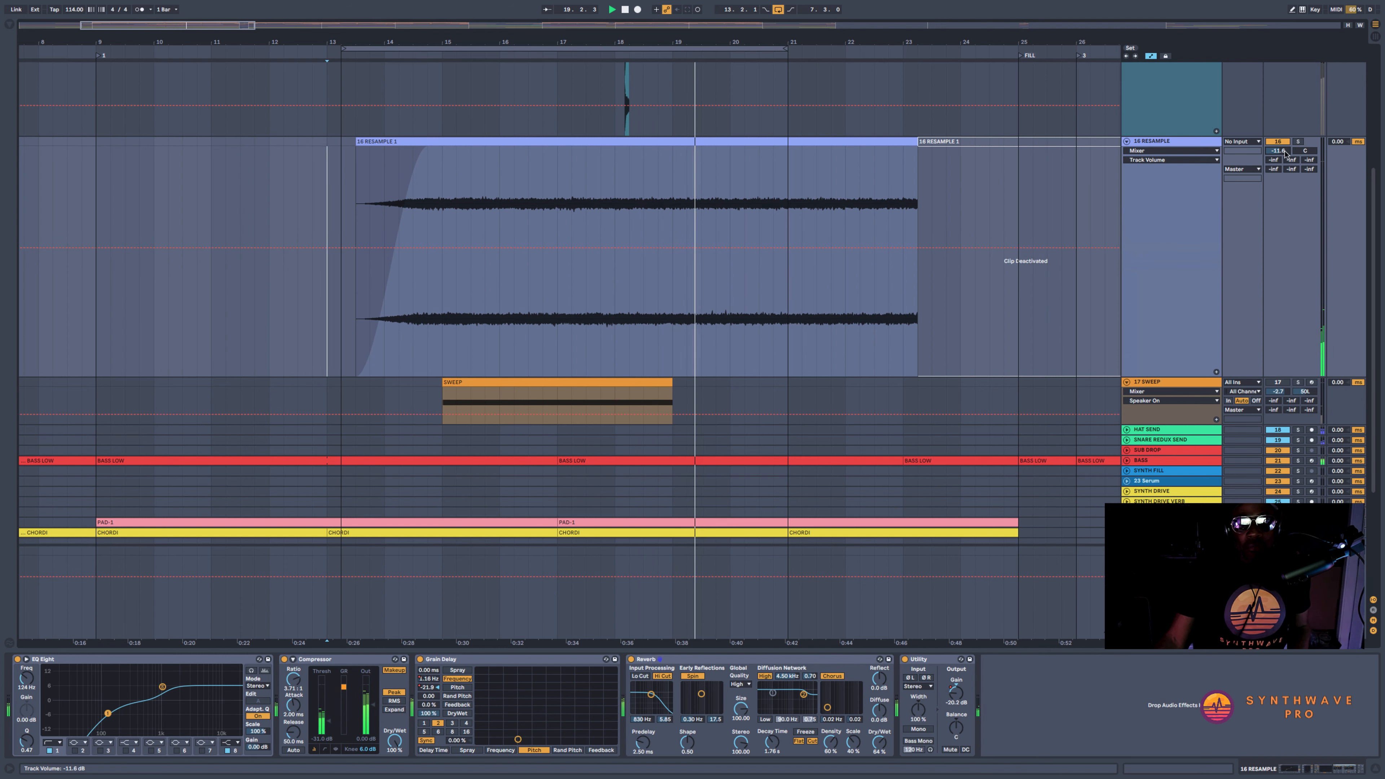
key("space")
left_click(497, 171)
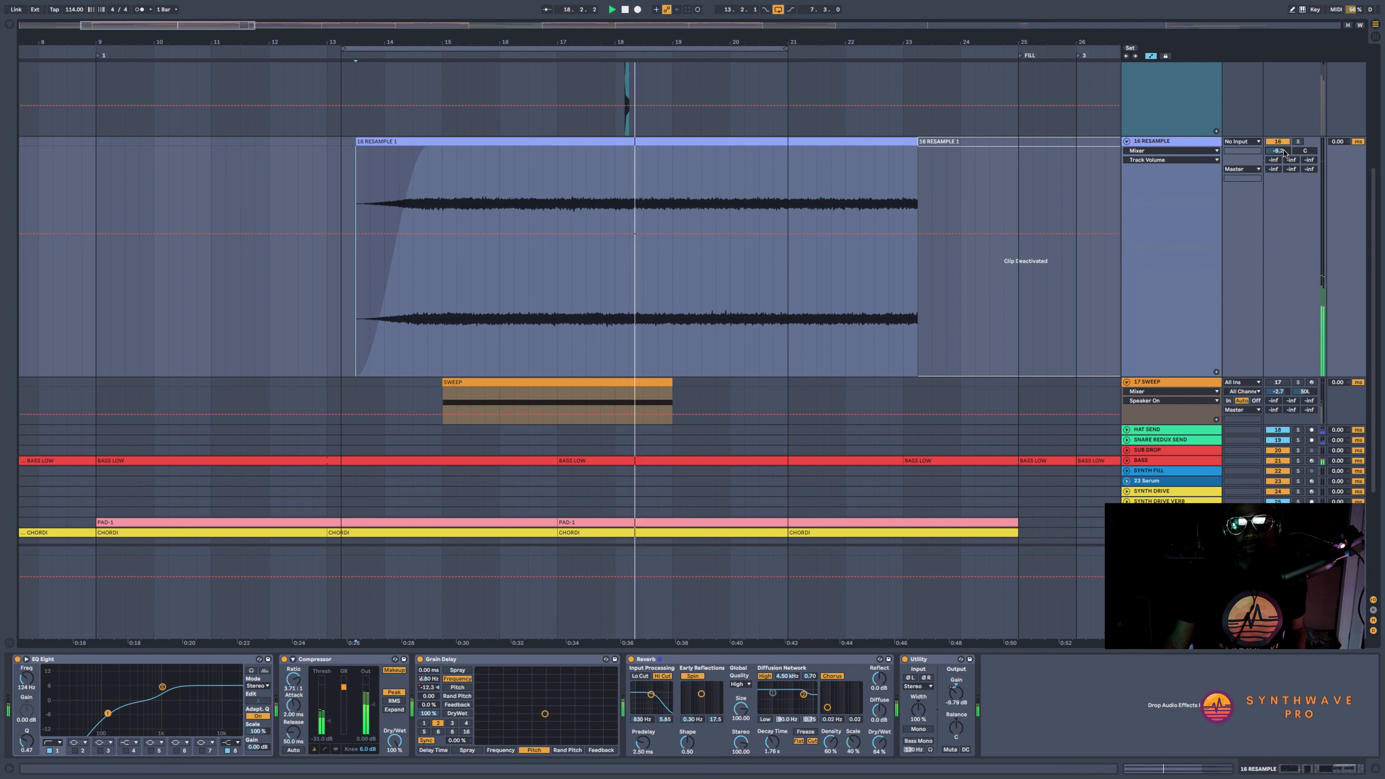
Solo RESAMPLE, play through its Grain Delay and Utility chain, and extend the loop's end to bar 23
left_click(1298, 142)
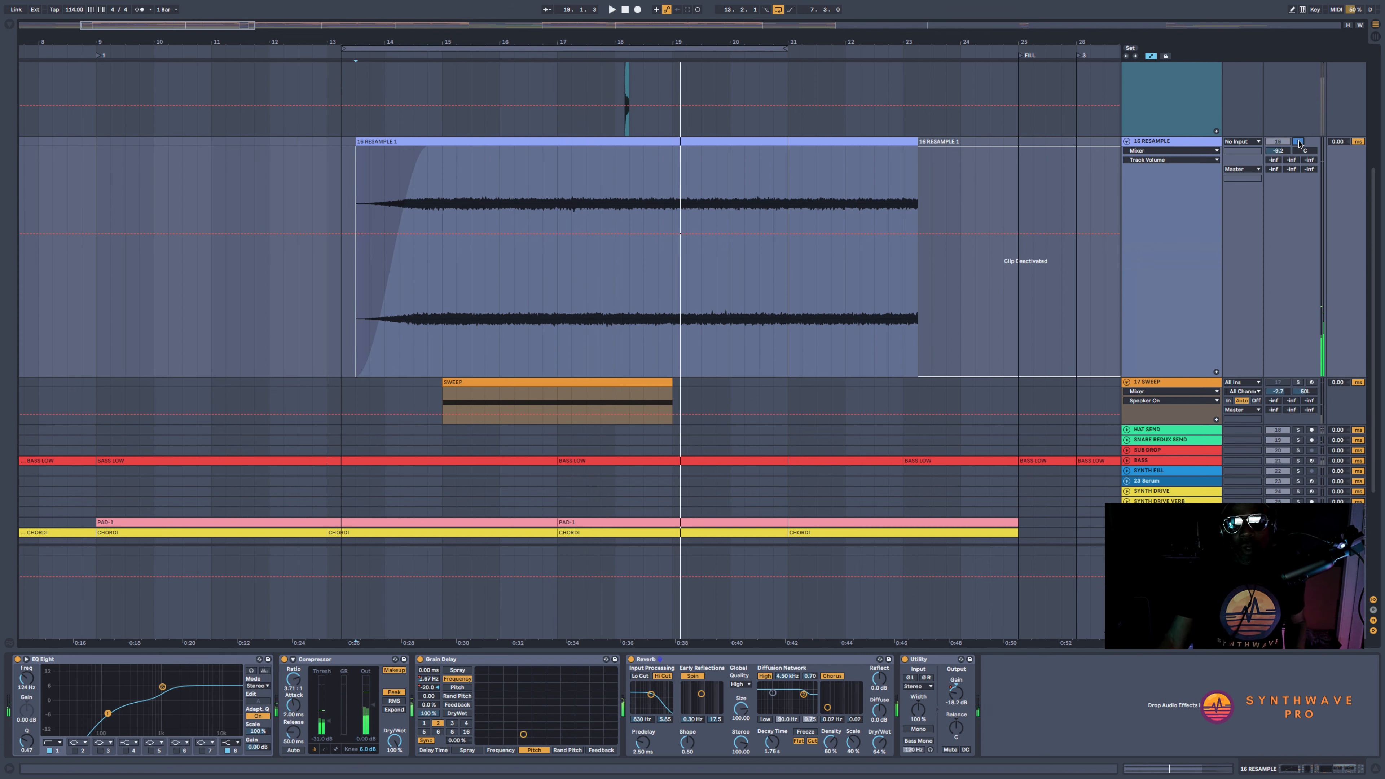
key("space")
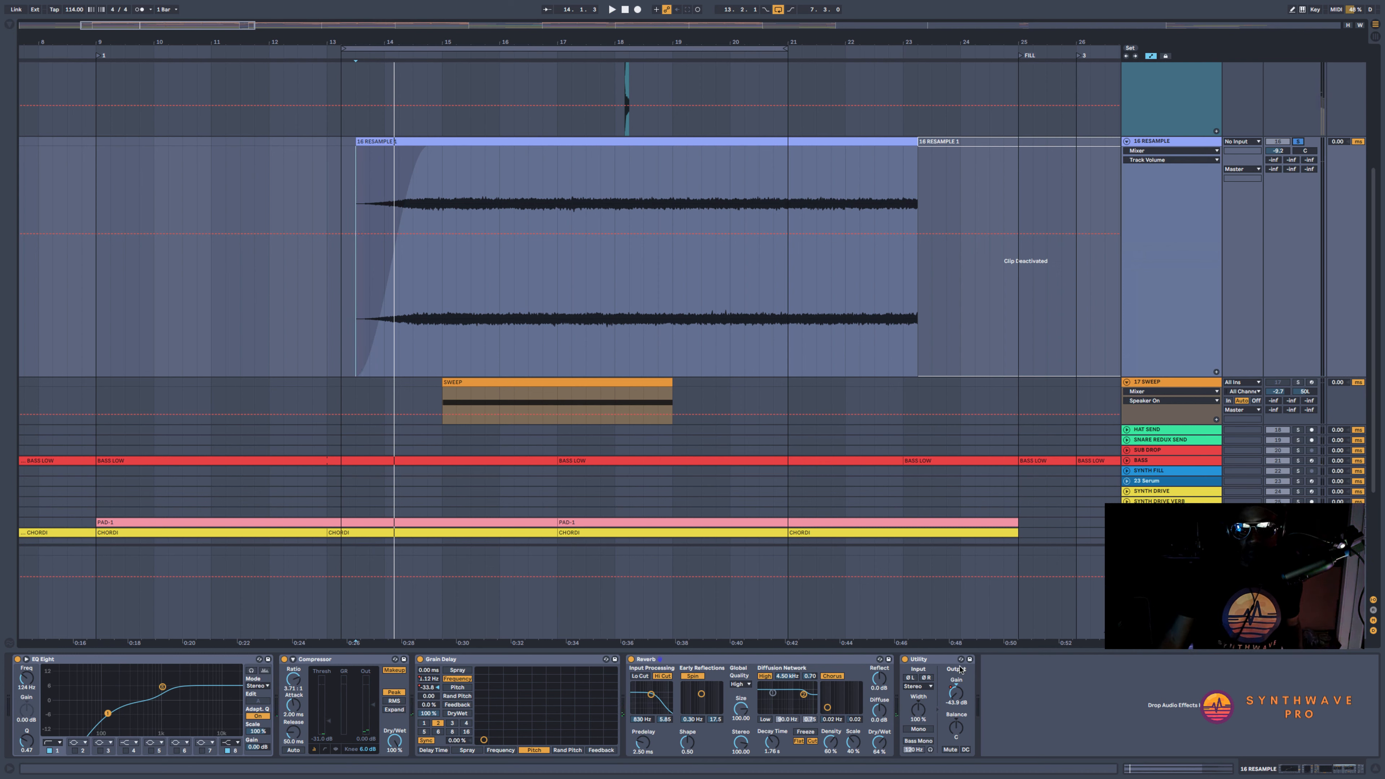
left_click(937, 666)
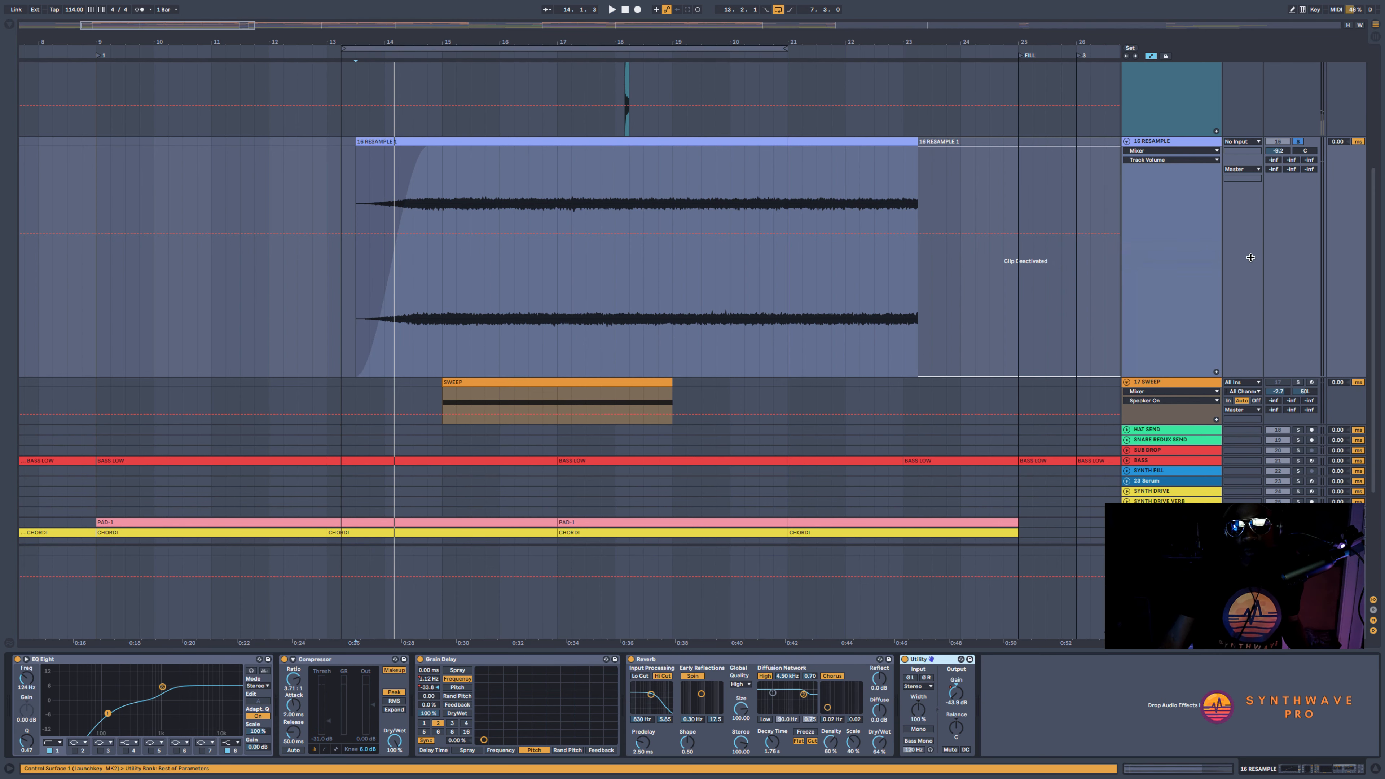
left_click(534, 660)
key("space")
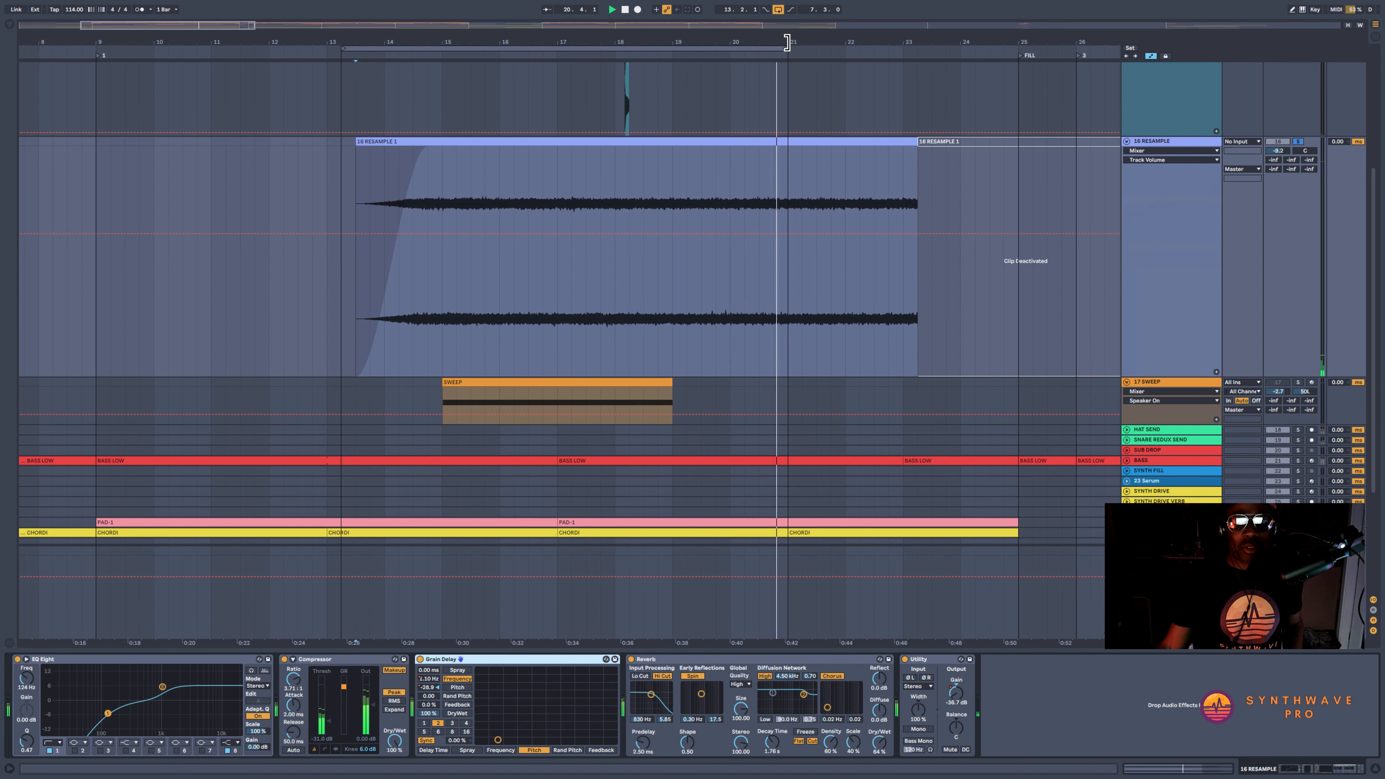
left_click_drag(785, 49, 902, 52)
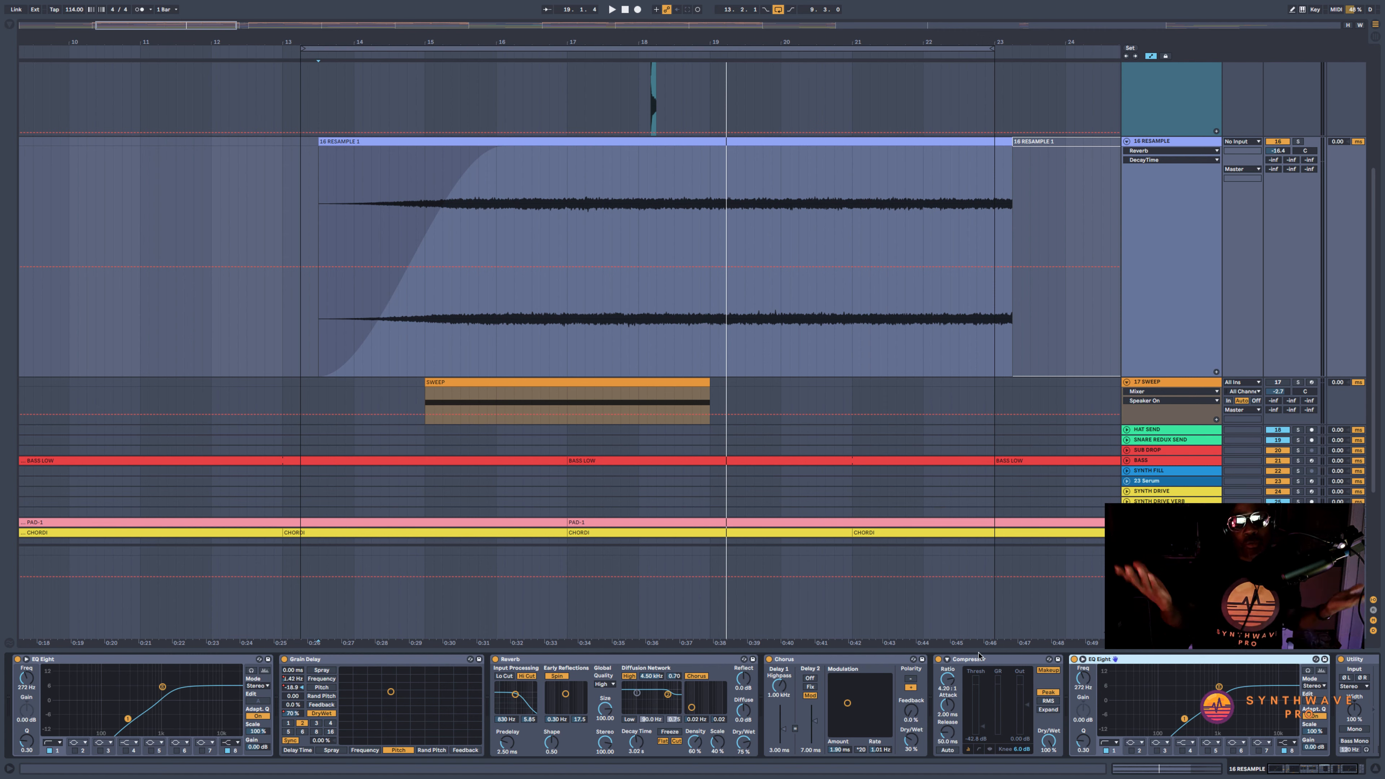
Review the Chorus, the Reverb's Dry/Wet and the Grain Delay's Dry/Wet automation across the RESAMPLE clip's first section up to 17.2.1
left_click(816, 658)
left_click(622, 663)
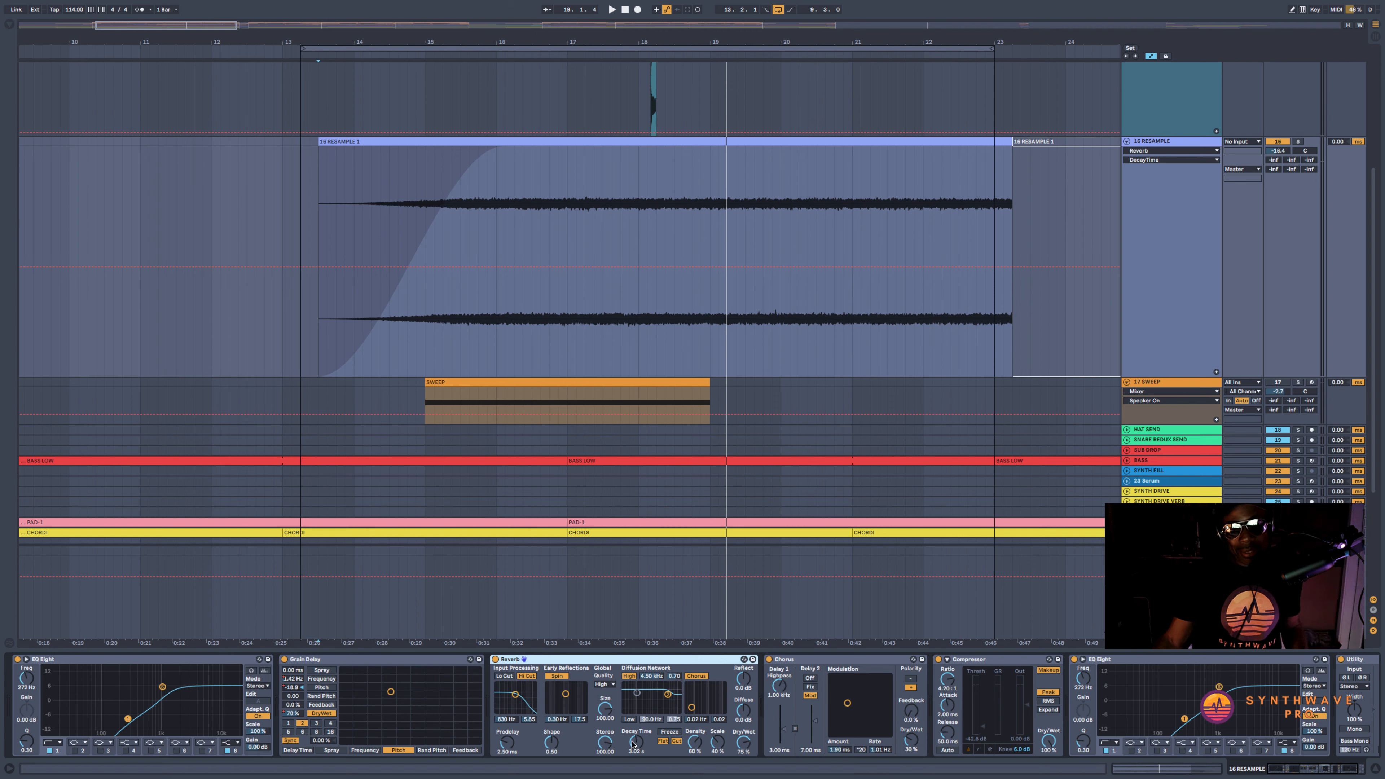
left_click(742, 743)
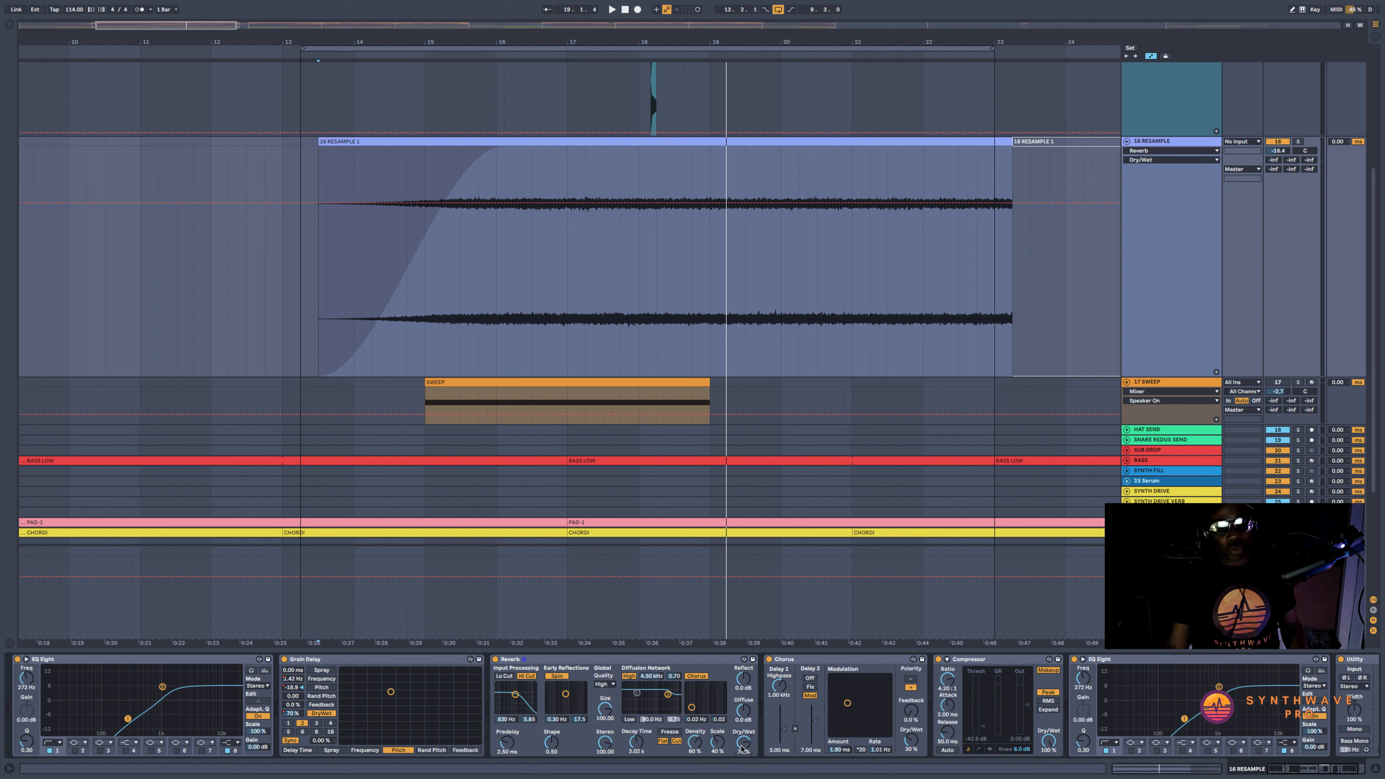
left_click(372, 659)
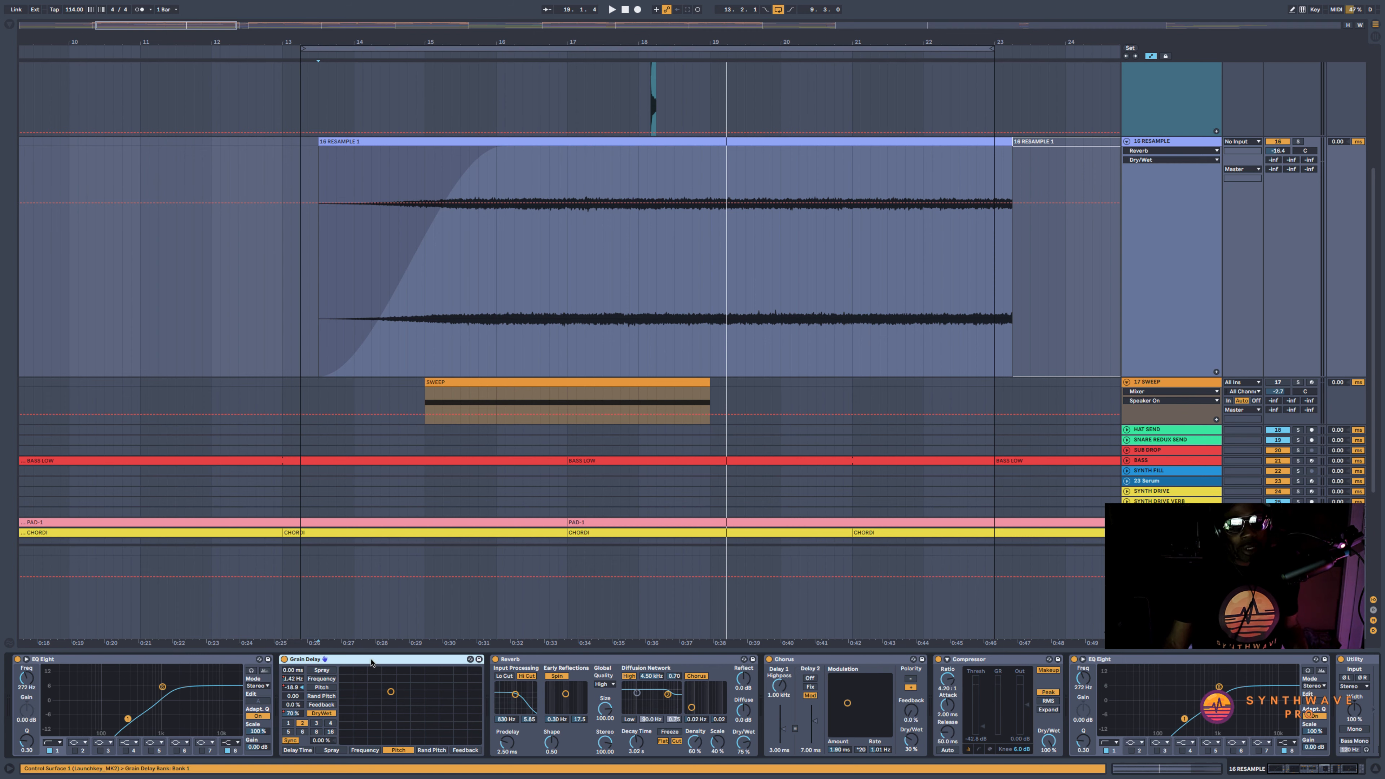
left_click(291, 713)
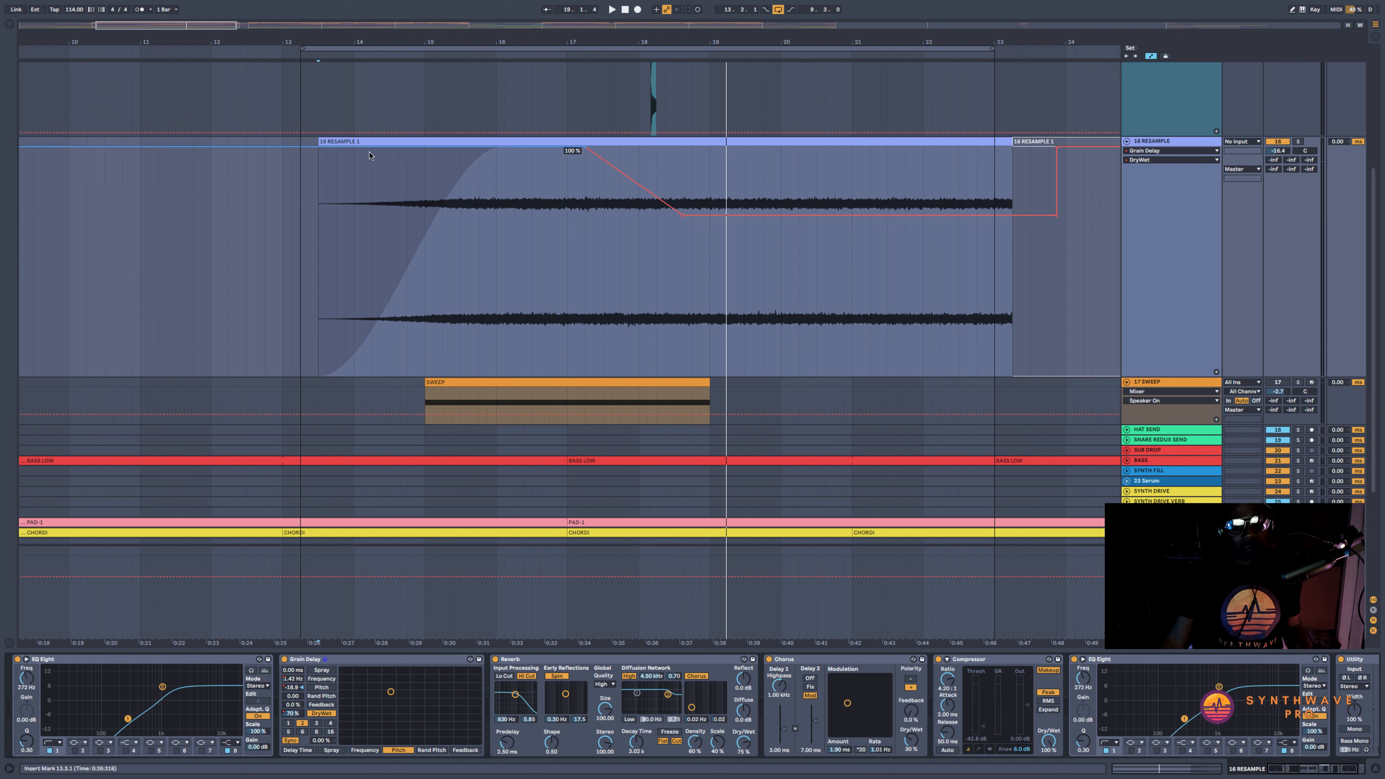
left_click_drag(319, 160, 588, 164)
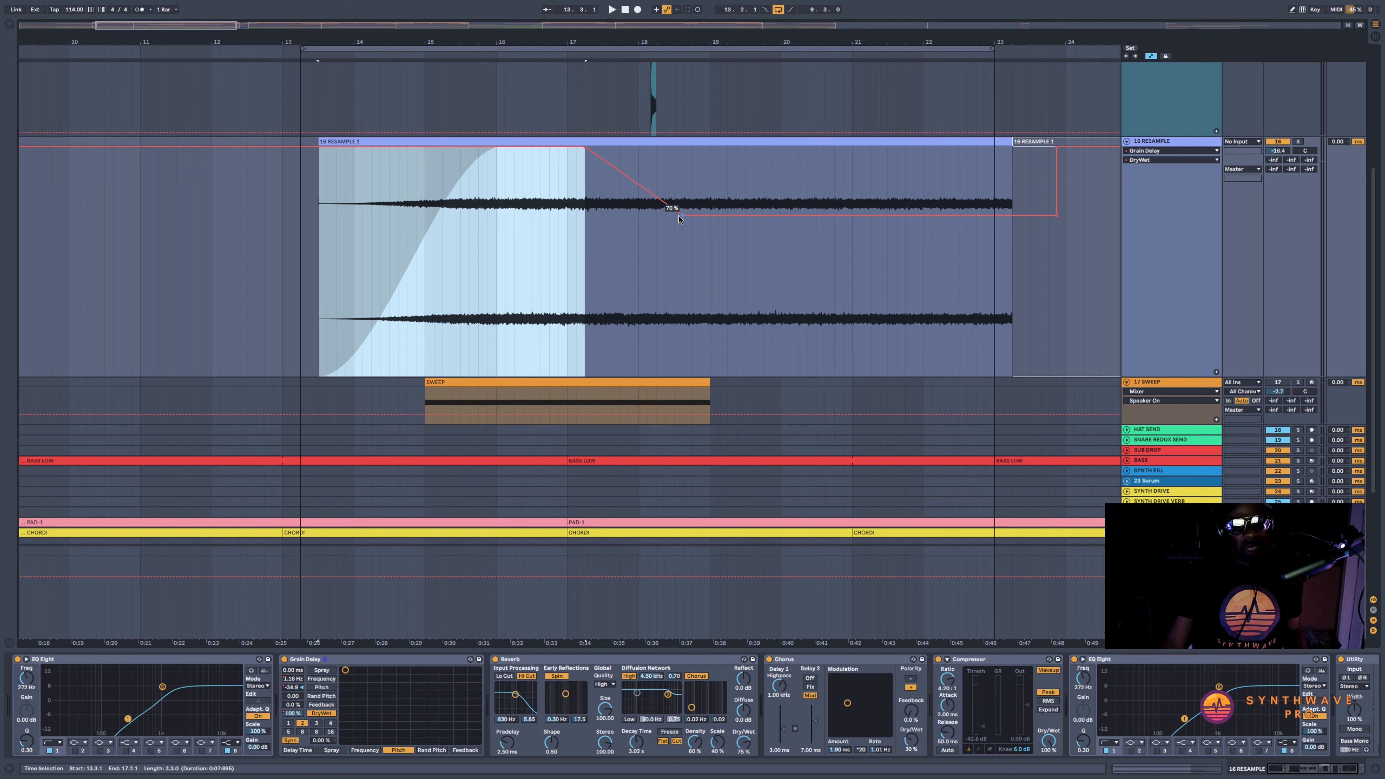
Play the RESAMPLE clip from its start at 13.3.1 in the full mix and raise the track volume to about -15.7 dB
left_click(317, 180)
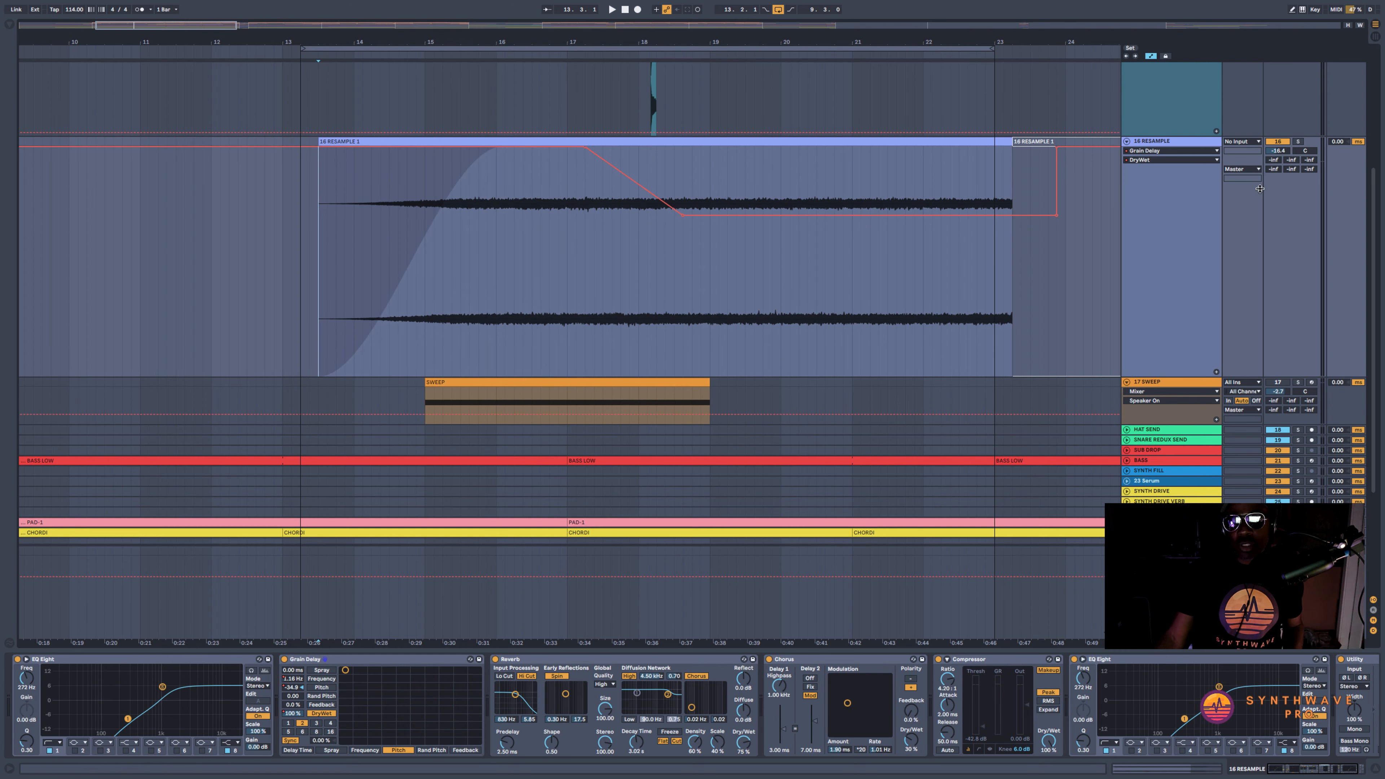
key("space")
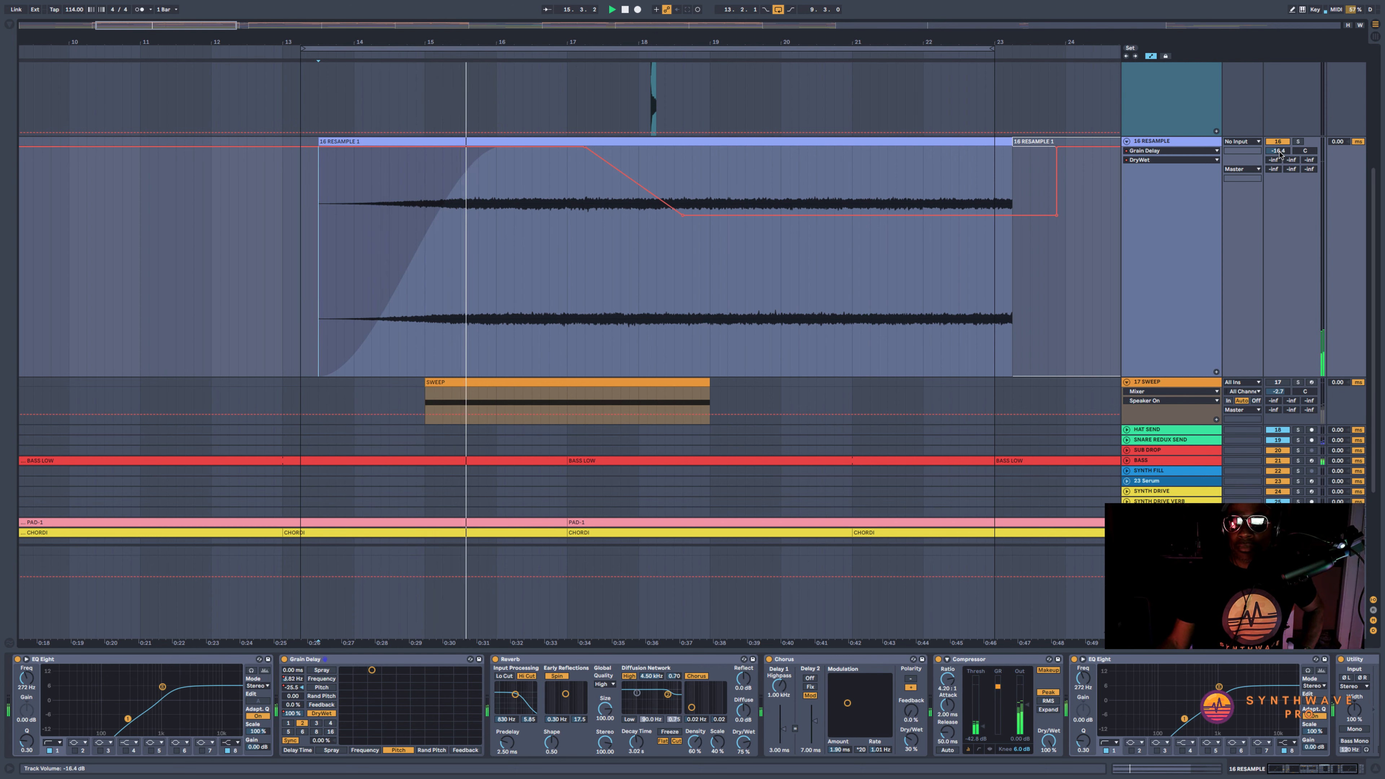
left_click(1276, 154)
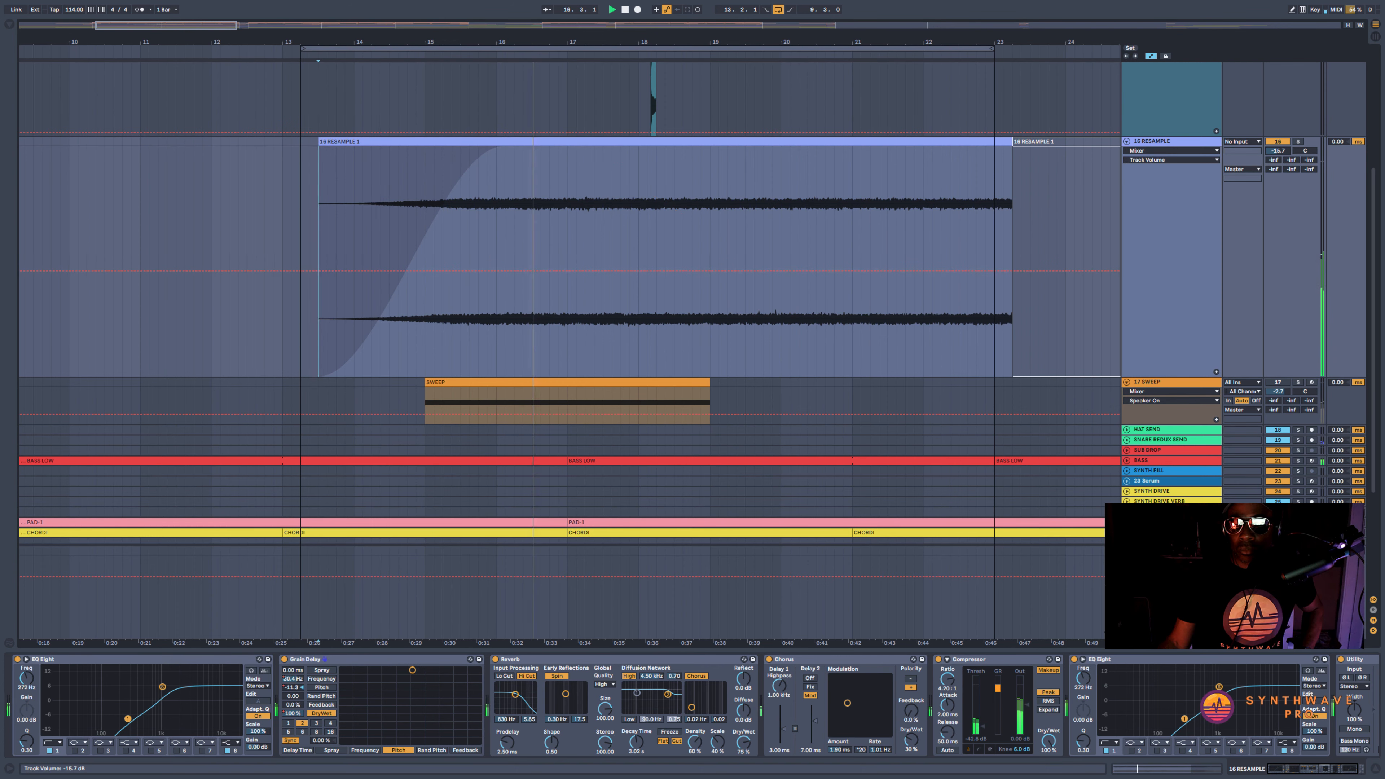
Raise the RESAMPLE track's volume to about -15.0 dB and compare the mix around the SWEEP clip with RESAMPLE switched off and on
left_click_drag(1278, 154, 1278, 149)
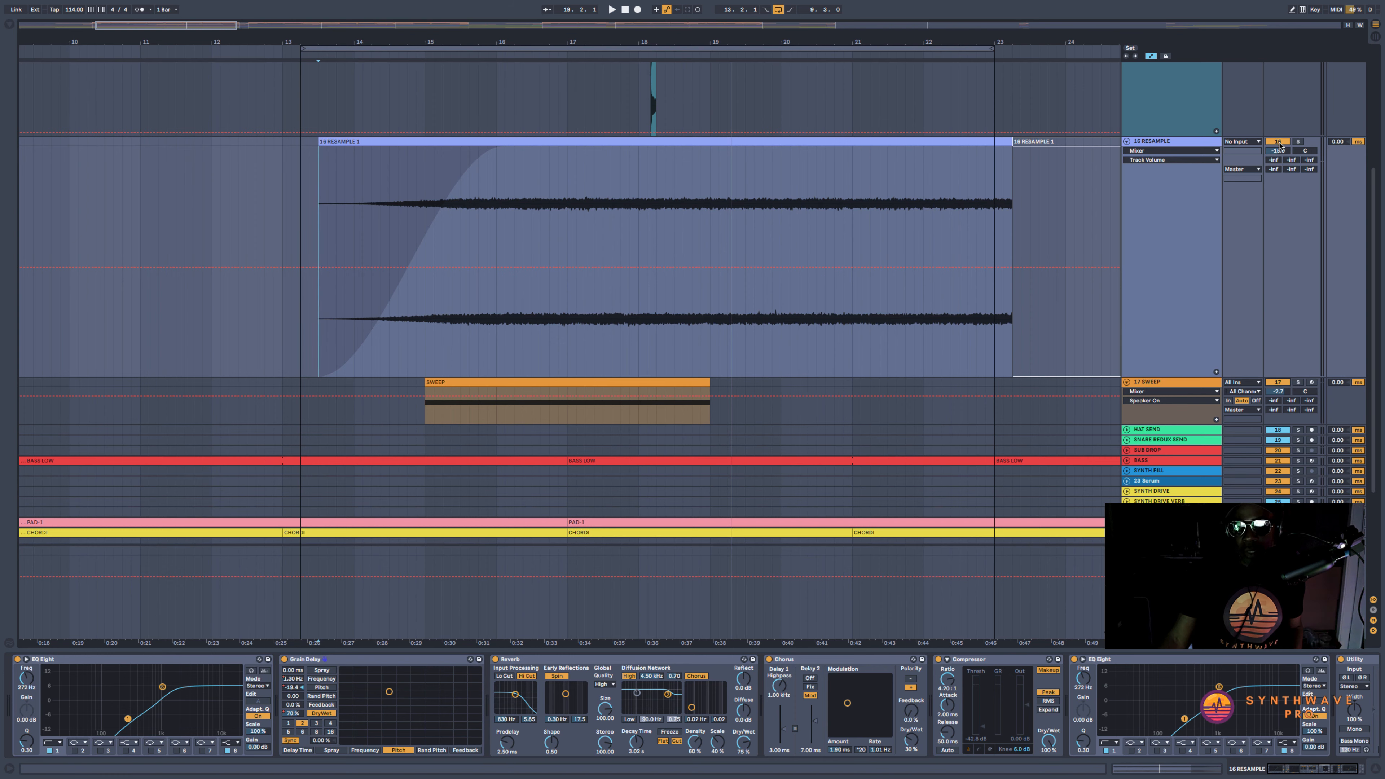
left_click(544, 389)
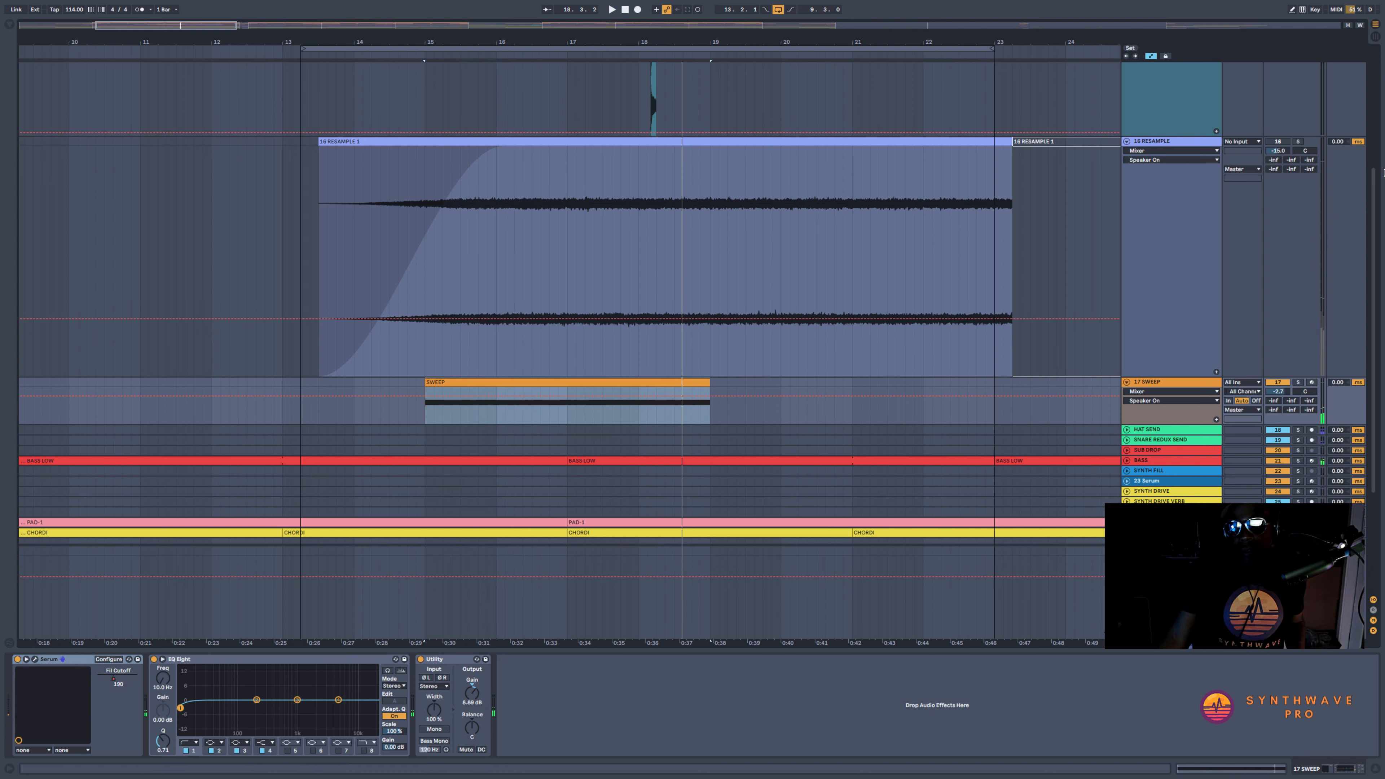
left_click(1278, 143)
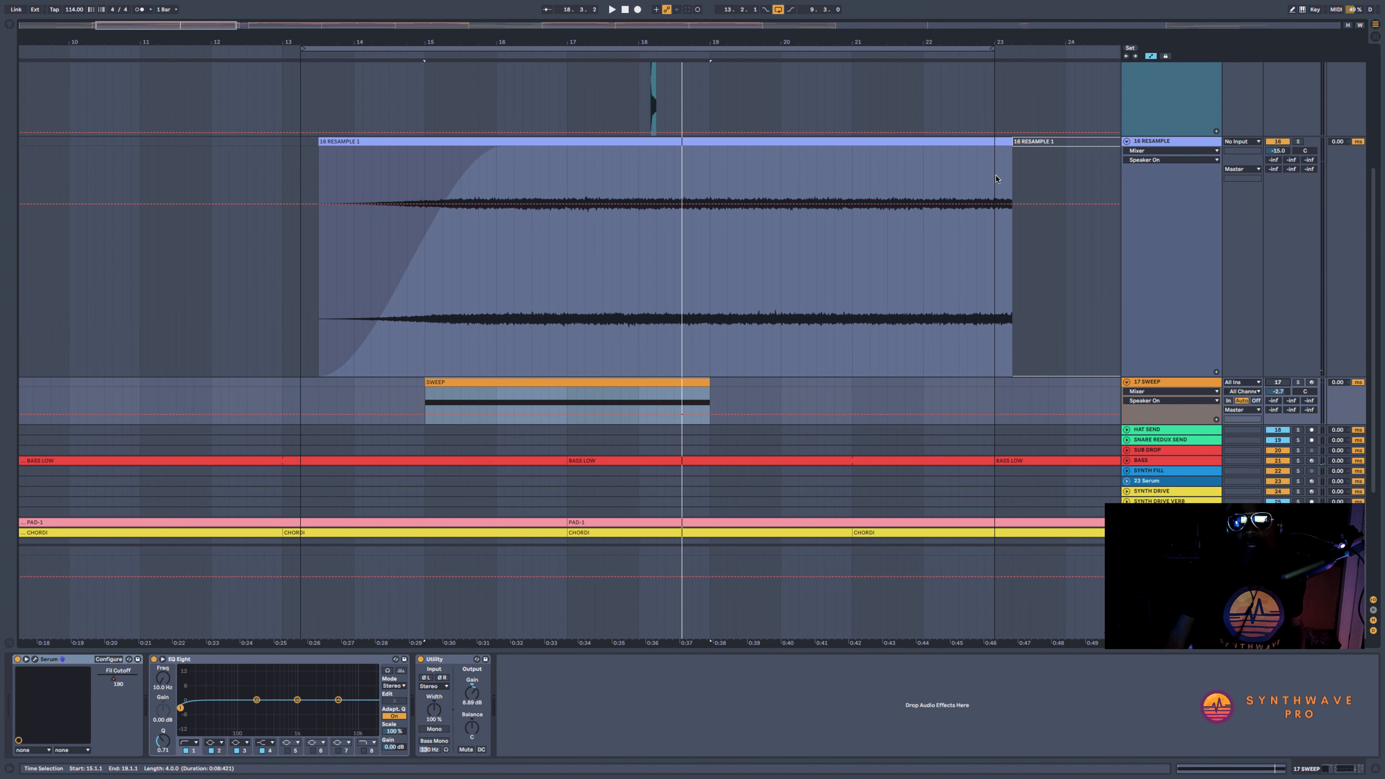
Play the full mix from 13.2.3, just before the RESAMPLE clip, raise that track's volume to about -13.7 dB, and select its Grain Delay
left_click(502, 141)
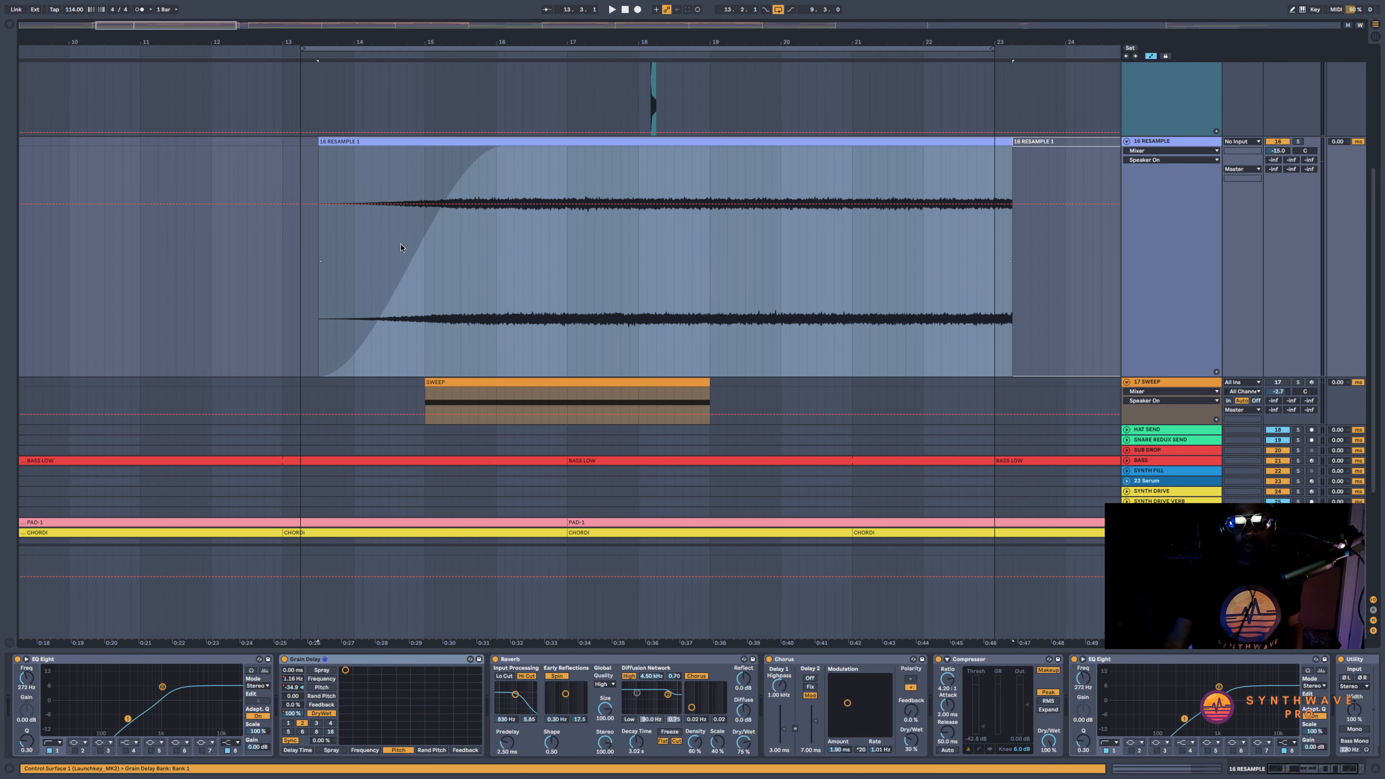
left_click(312, 240)
key("space")
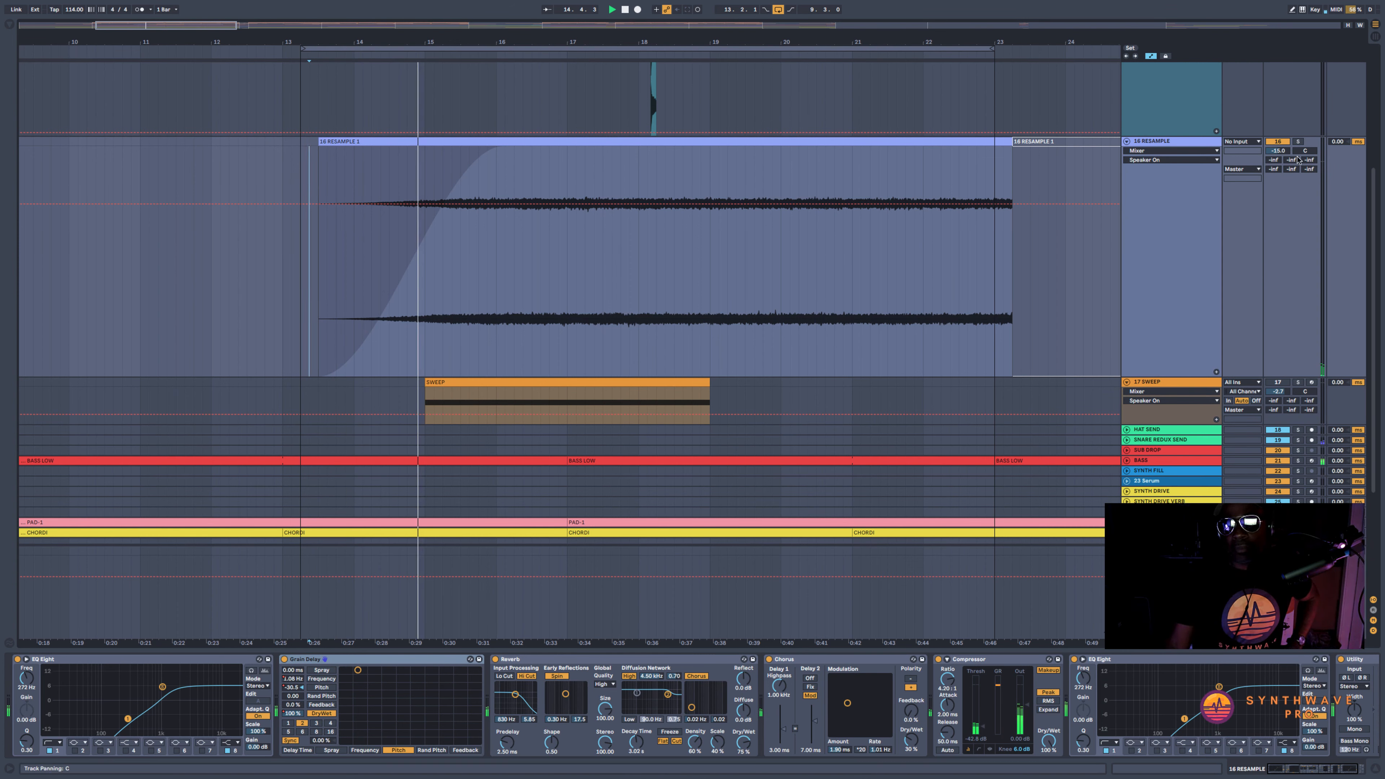
left_click_drag(1280, 154, 1280, 146)
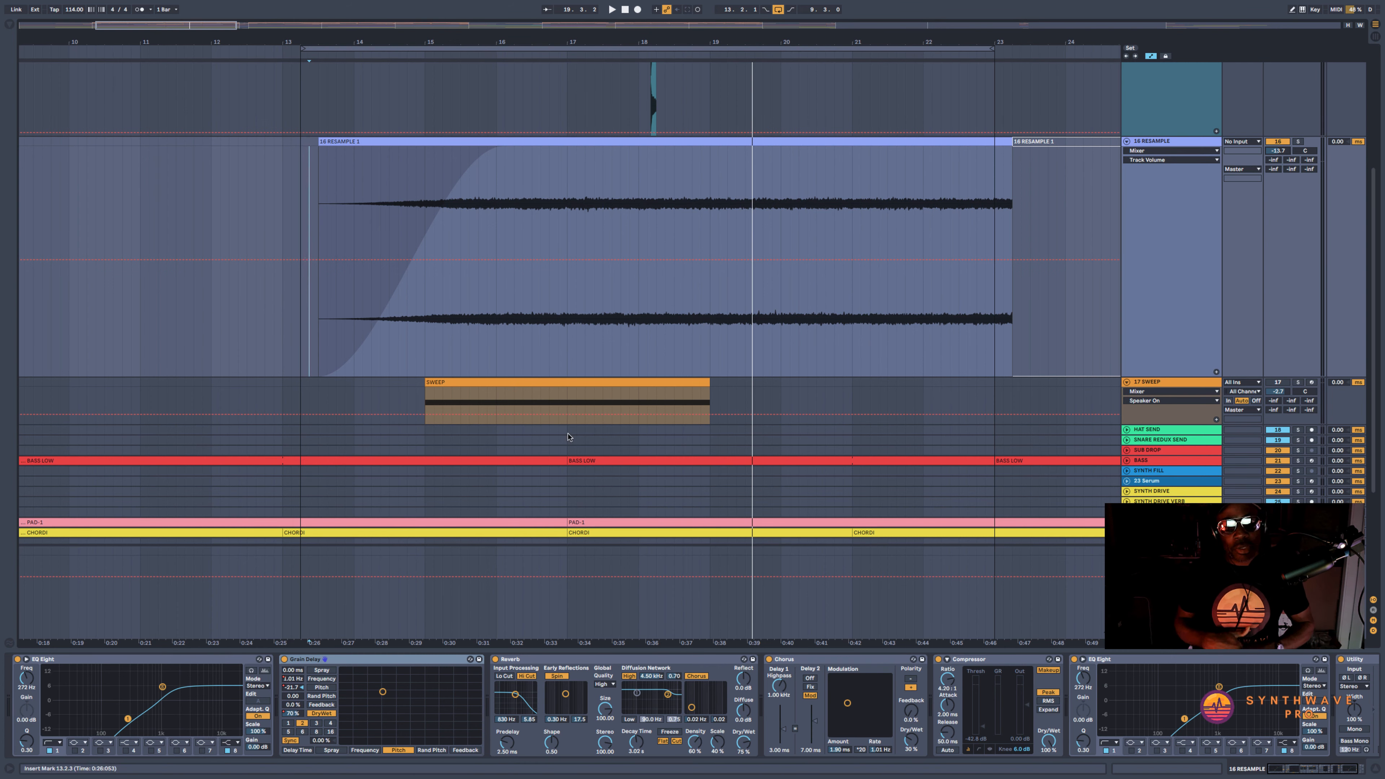
left_click(380, 661)
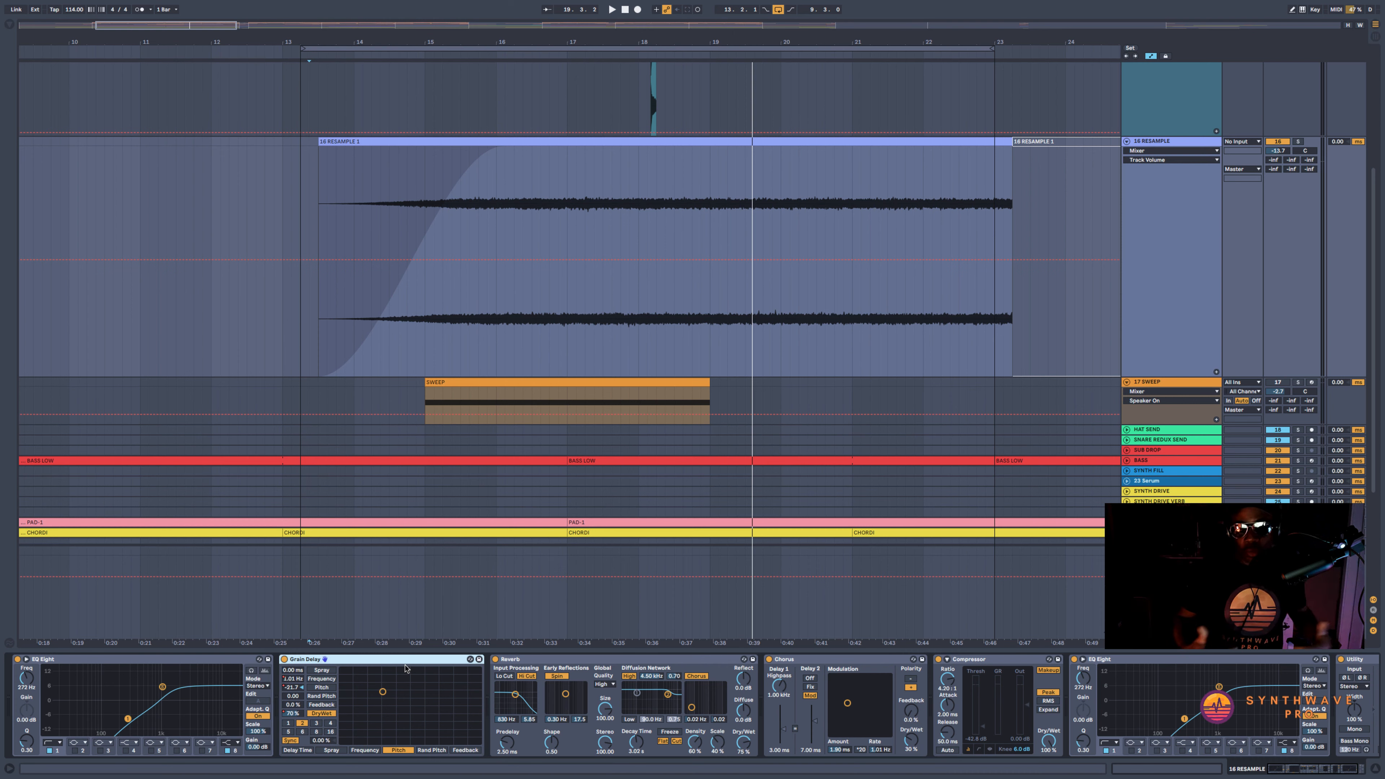